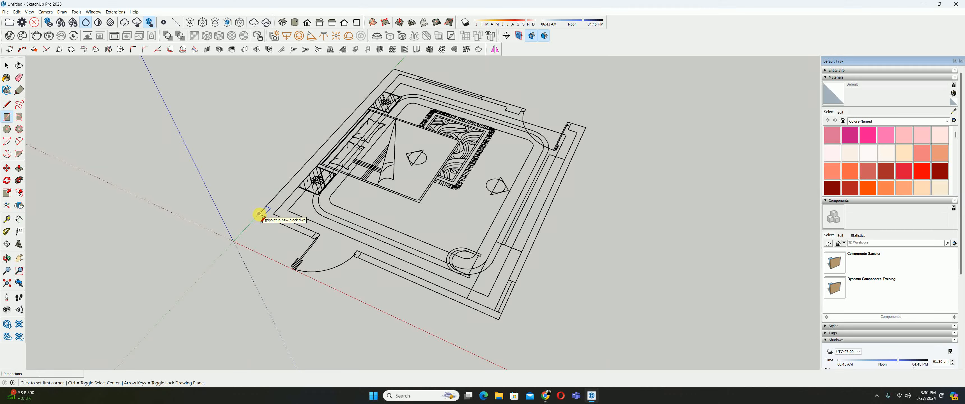
Trace the thick wall behind the bed with a rectangle about 229 mm wide and turn it into a group
left_click(260, 214)
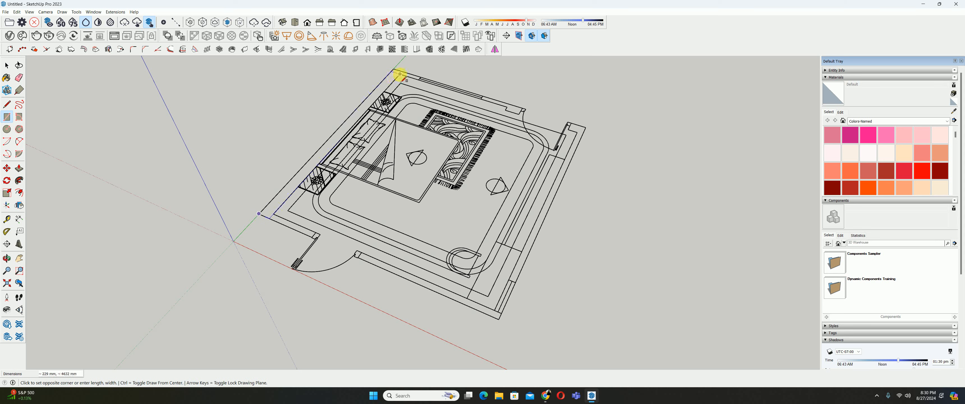
left_click(398, 72)
key("space")
double_click(295, 180)
right_click(295, 181)
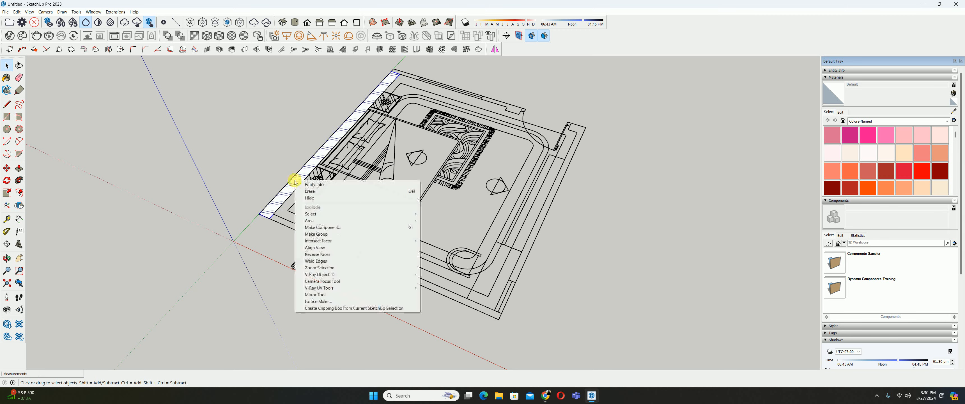
left_click(319, 233)
Trace the far wall with rectangles from the bed-wall corner across the window to the door opening
middle_click_drag(377, 111, 323, 170, "shift")
scroll(352, 134, "up", 3)
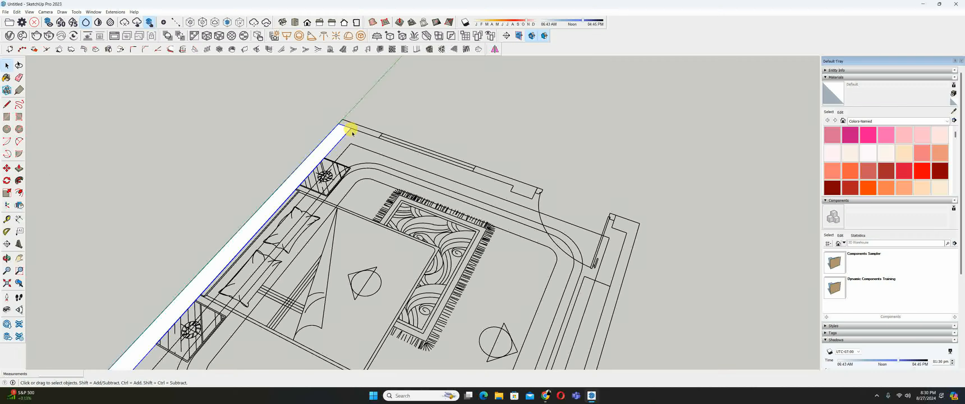
scroll(352, 134, "up", 2)
key("r")
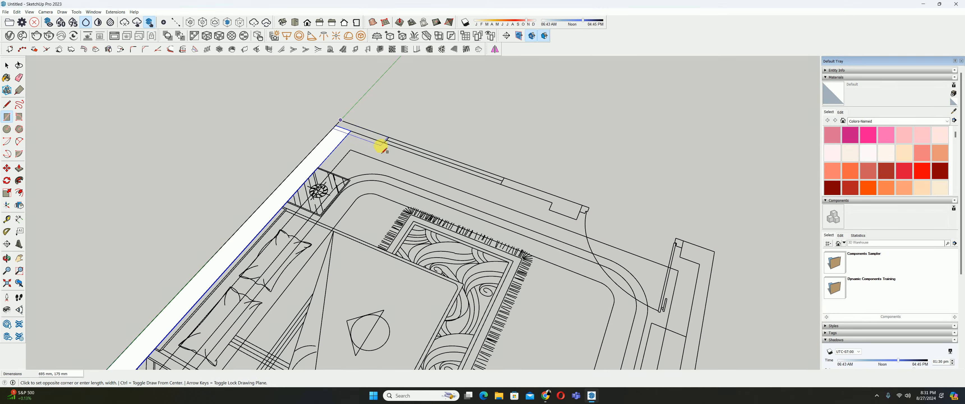
left_click(385, 143)
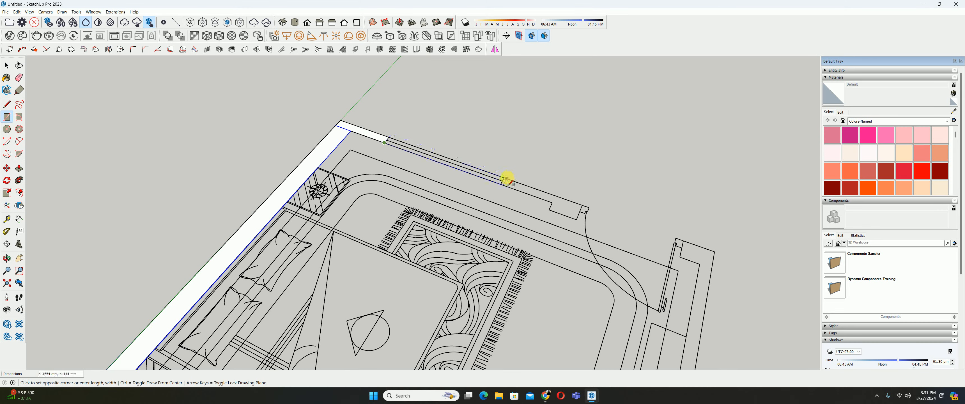
left_click(505, 178)
scroll(554, 204, "up", 1)
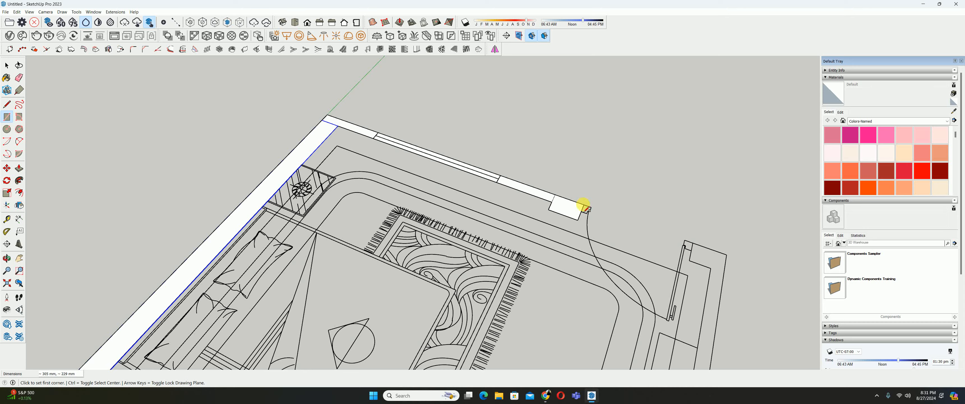
Draw a rectangle over the corner wall block on the other side of the far door opening
middle_click_drag(582, 206, 467, 174)
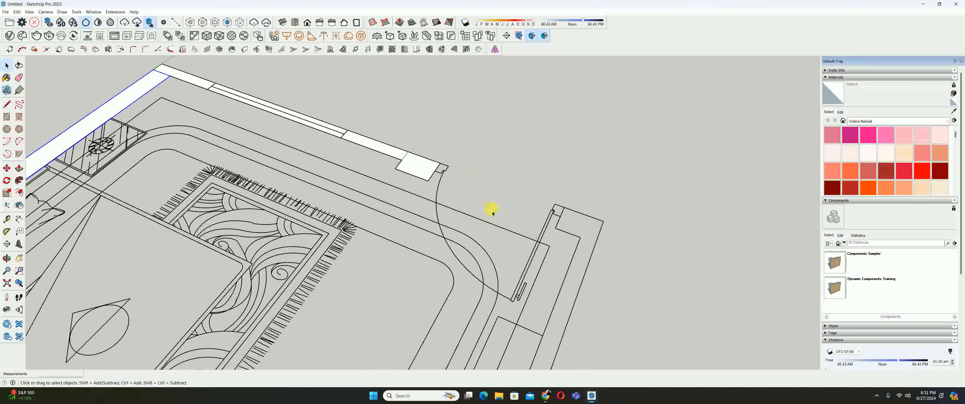
key("r")
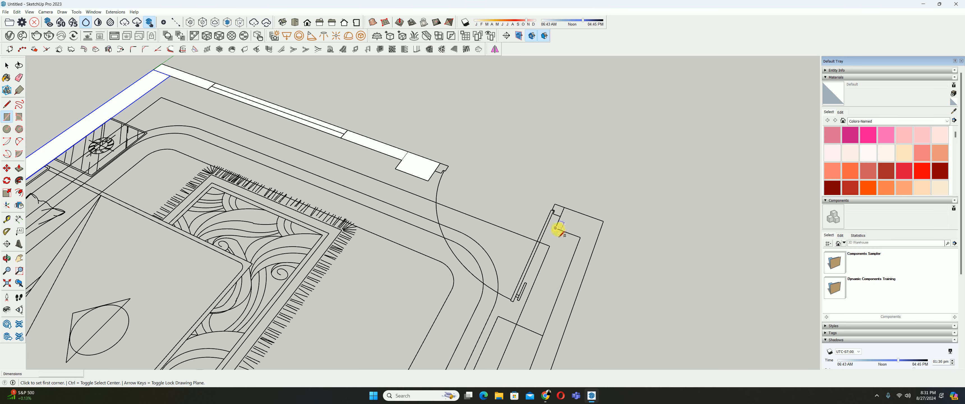
left_click(558, 229)
left_click(603, 222)
Select all the traced faces of the far wall, including the block past the door, and make them a group
key("space")
double_click(578, 221)
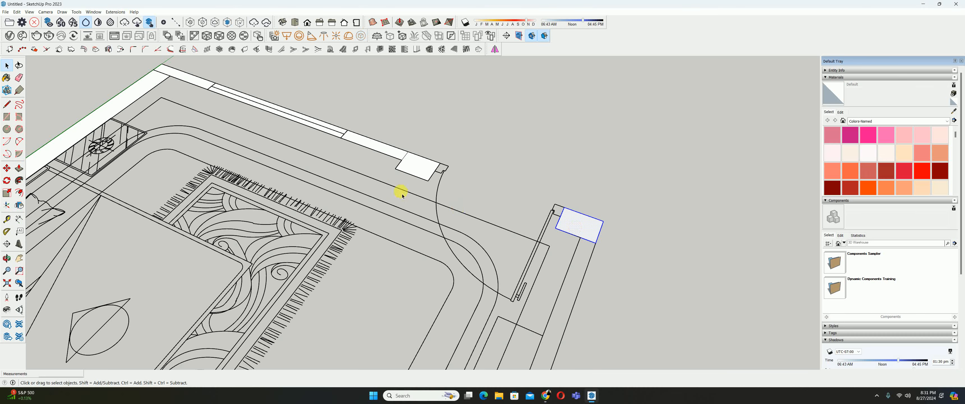
double_click(411, 173, "shift")
double_click(374, 148, "shift")
scroll(339, 137, "up", 3)
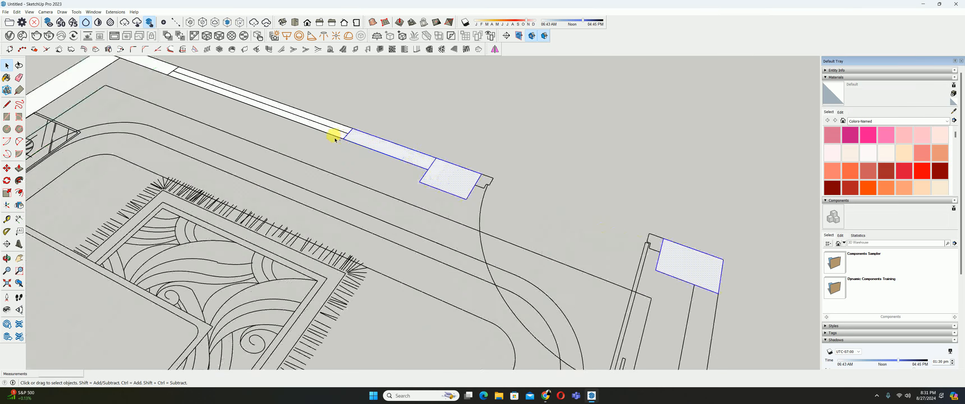
left_click(338, 137, "shift")
scroll(431, 218, "down", 3)
scroll(360, 148, "up", 4)
left_click(359, 149, "shift")
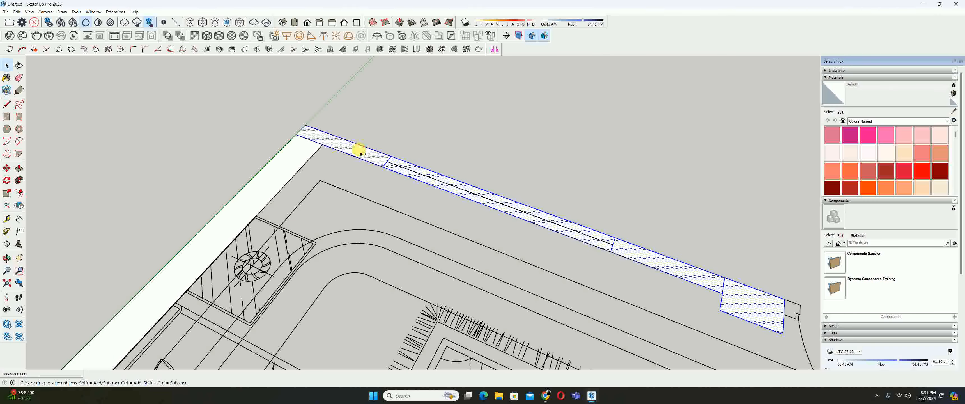
right_click(360, 149)
left_click(380, 204)
Trace the wall opposite the bed with a rectangle from the far corner block to the near window
scroll(356, 156, "down", 3)
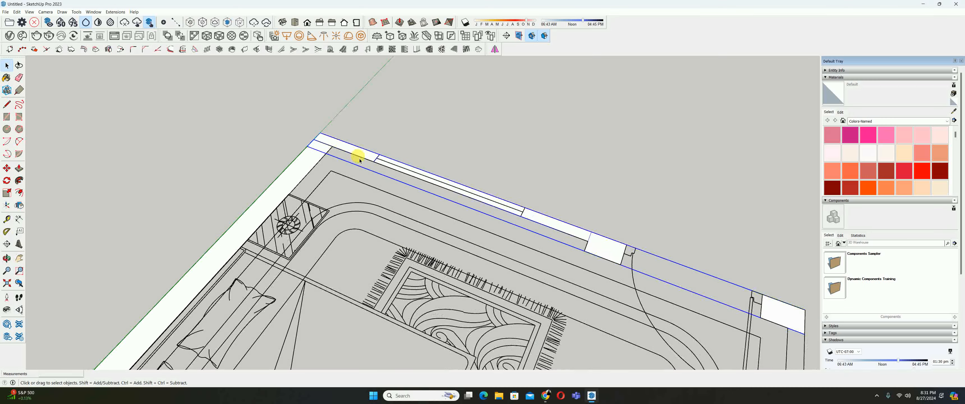
middle_click_drag(527, 245, 439, 114)
key("r")
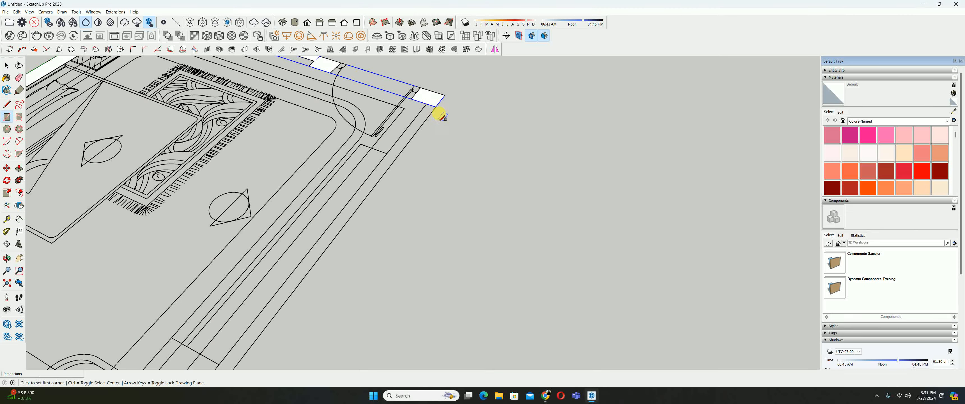
left_click(427, 104)
scroll(337, 236, "up", 4)
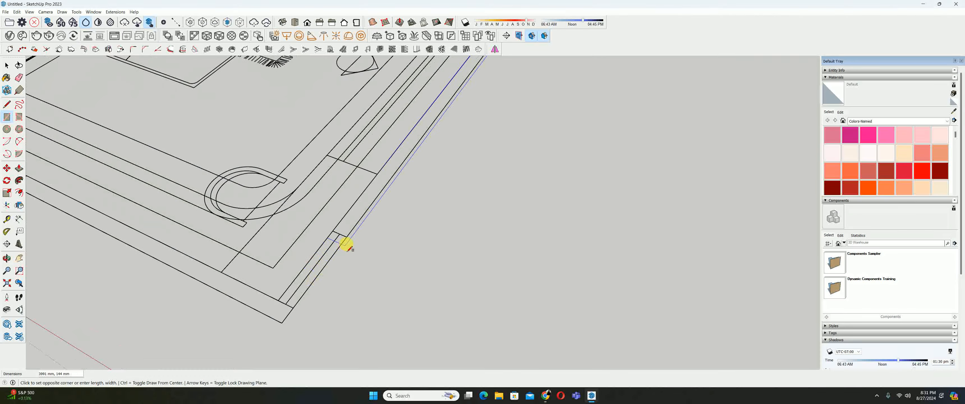
left_click(343, 237)
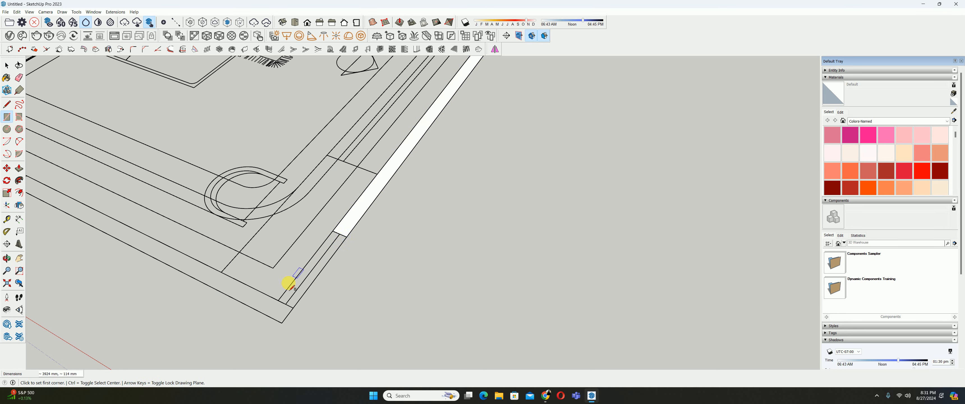
Trace the window section, about 114 by 610 mm, and the corner piece at the near end of the wall opposite the bed
left_click(278, 301)
left_click(347, 237)
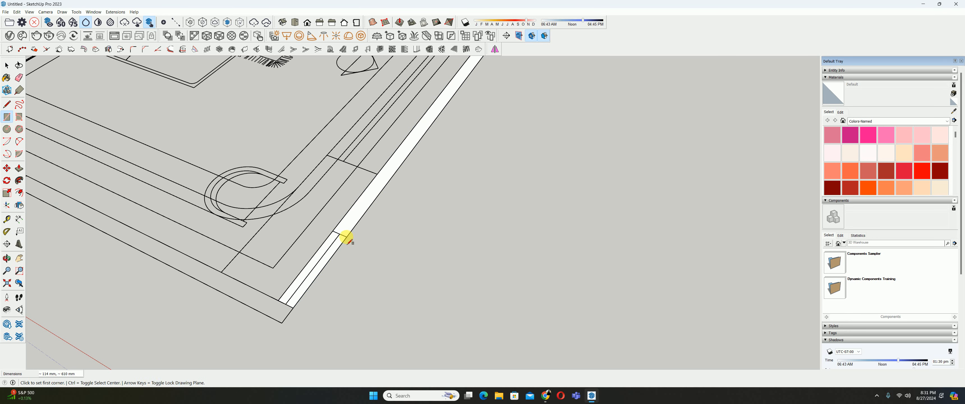
key("space")
key("r")
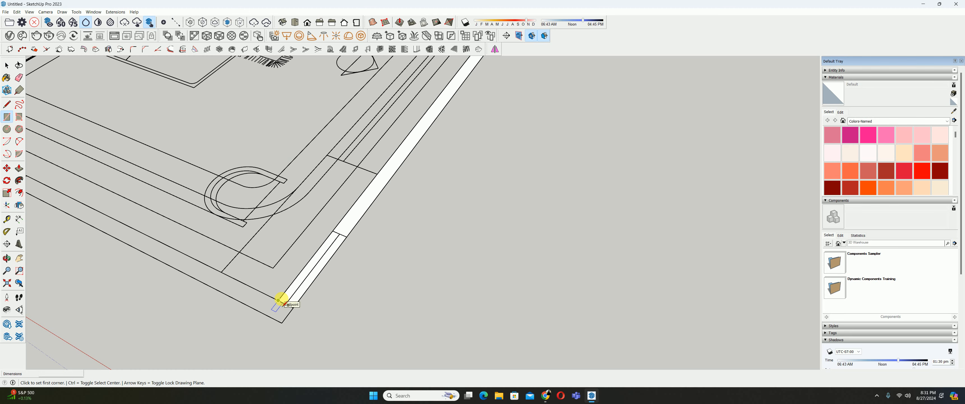
left_click(278, 300)
left_click(282, 322)
Select the wall, window and corner faces opposite the bed and make them a group
key("space")
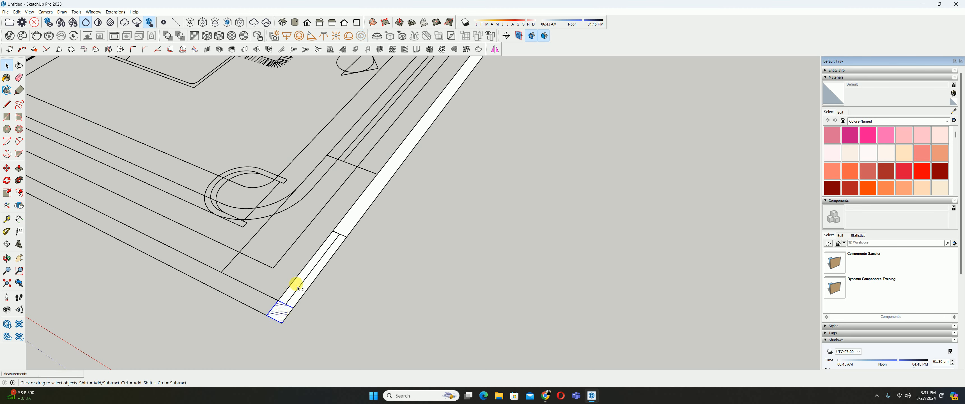
left_click(307, 281, "shift")
left_click(349, 215, "shift")
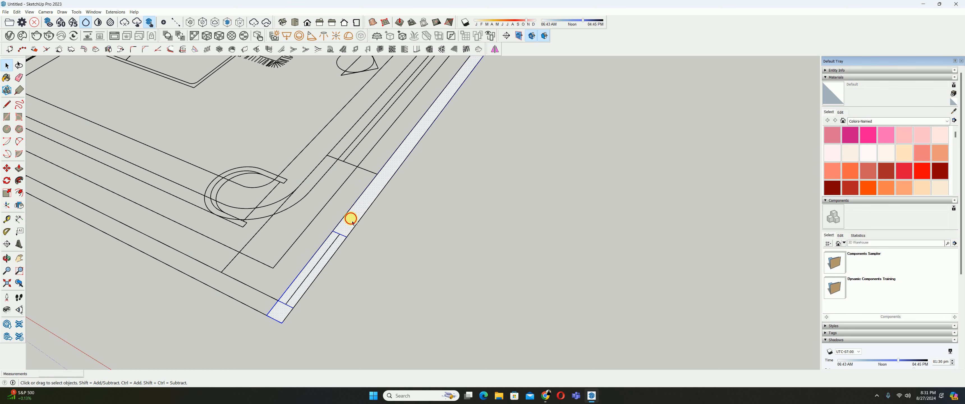
scroll(366, 199, "down", 5)
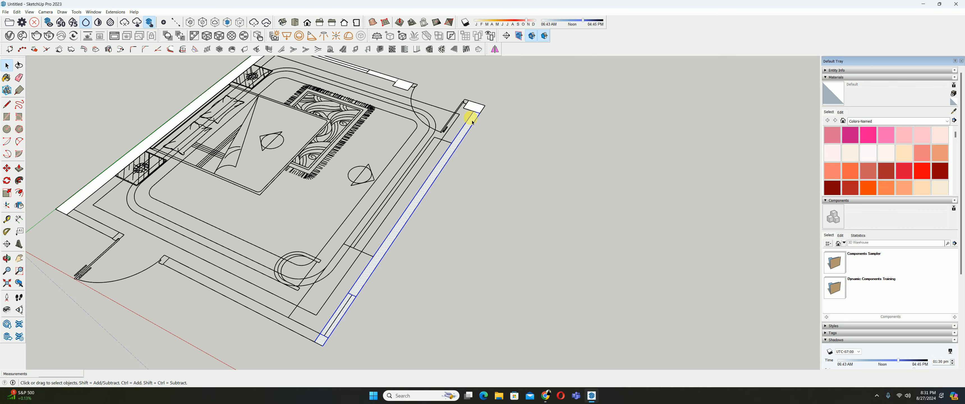
right_click(472, 122)
left_click(485, 171)
Draw a rectangle about 902 by 114 mm over the near wall, from the bed-wall corner to the door jamb
scroll(450, 180, "down", 3)
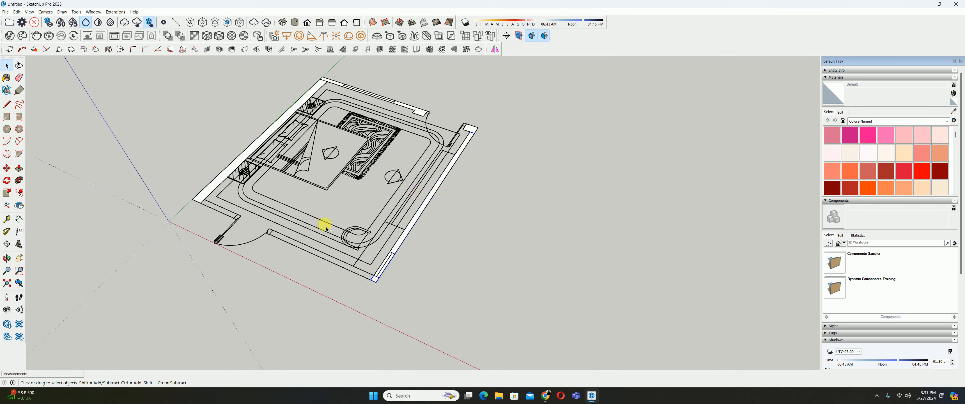
middle_click_drag(326, 229, 314, 217)
key("r")
scroll(294, 195, "up", 3)
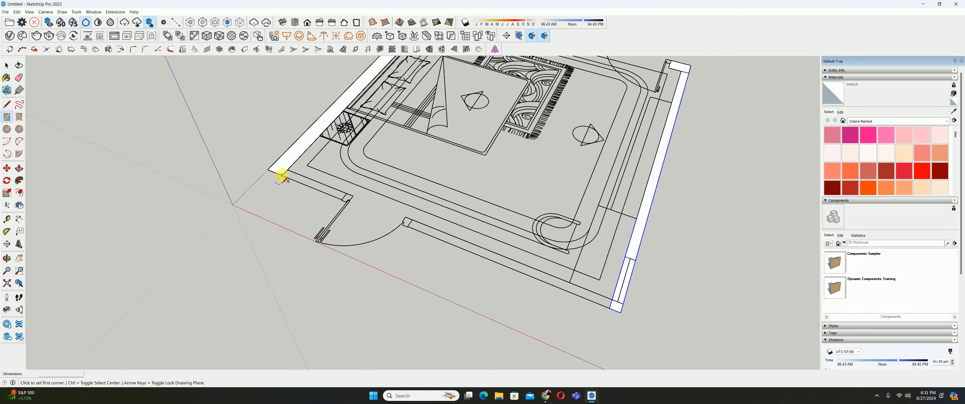
left_click(281, 174)
scroll(342, 197, "up", 2)
left_click(354, 188)
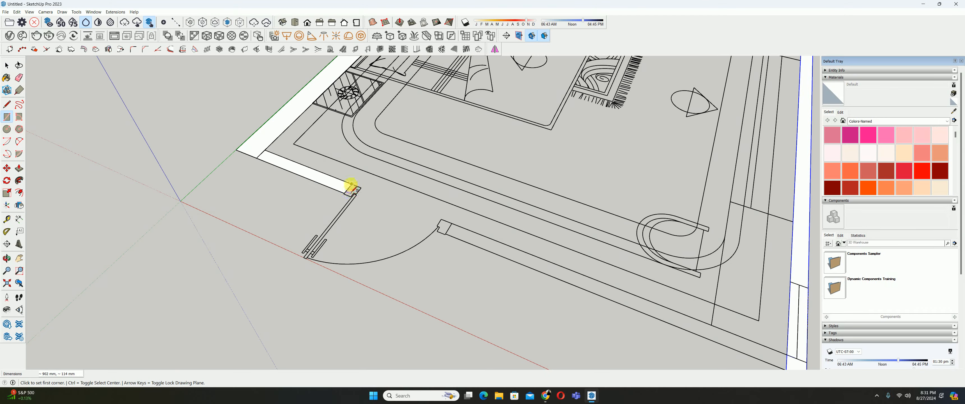
Continue the near wall with rectangles across the door opening, about 914 by 114 mm, and on to the end corner, about 2362 by 114 mm
left_click(354, 188)
scroll(450, 232, "up", 2)
left_click(444, 237)
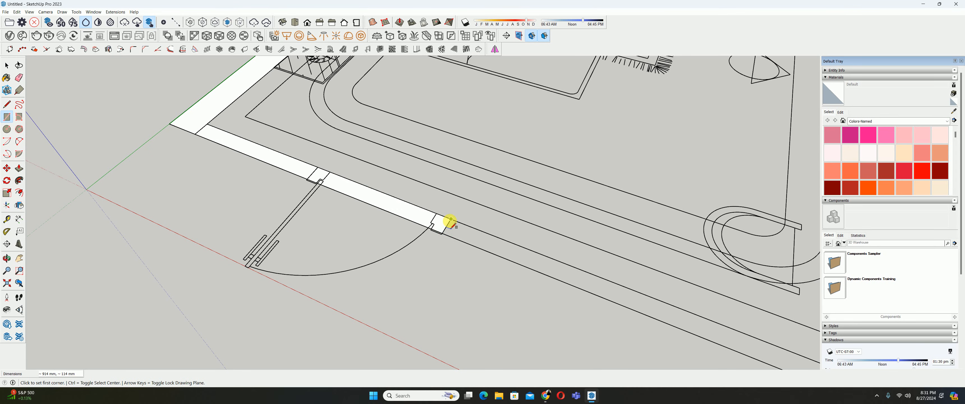
left_click(451, 219)
scroll(487, 259, "down", 2)
middle_click_drag(780, 360, 502, 259, "shift")
left_click(506, 271)
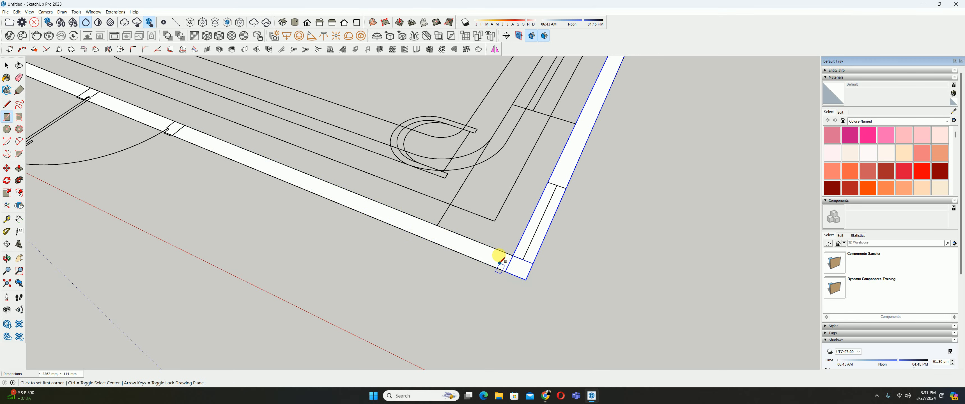
scroll(494, 259, "down", 3)
Select all the traced faces of the near wall and make them a group
key("space")
left_click(491, 253)
scroll(247, 155, "up", 3)
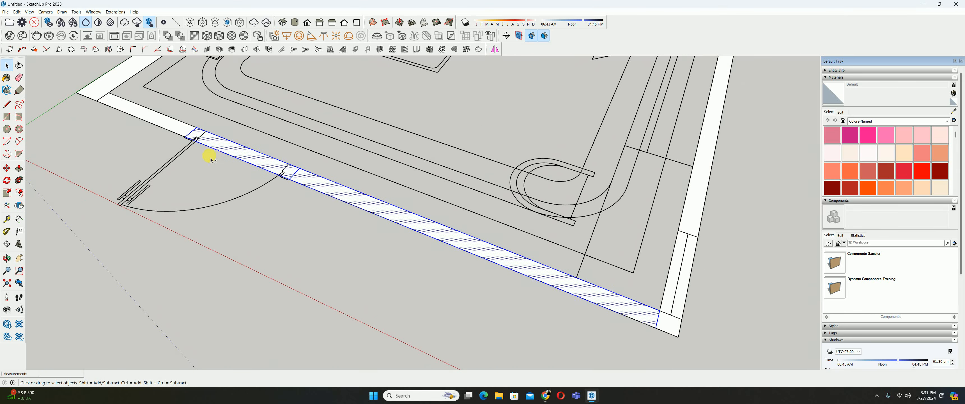
middle_click_drag(211, 161, 366, 233, "shift")
right_click(366, 229)
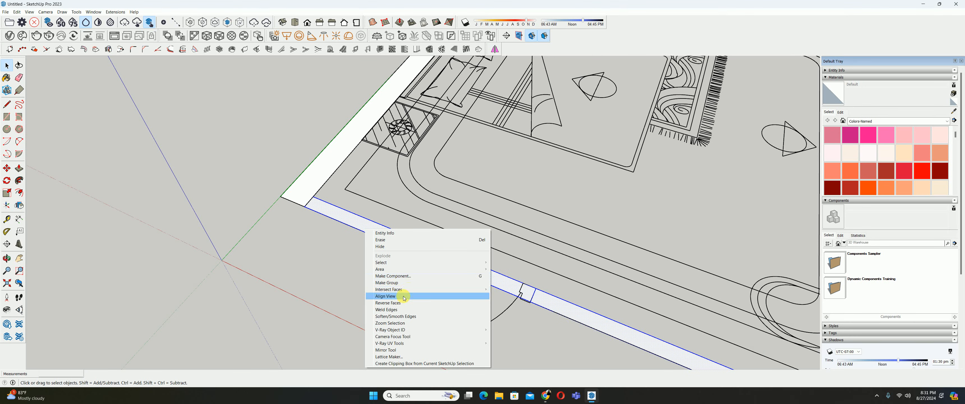
left_click(397, 283)
Delete the imported floor plan linework, keeping only the traced wall groups
scroll(345, 189, "down", 5)
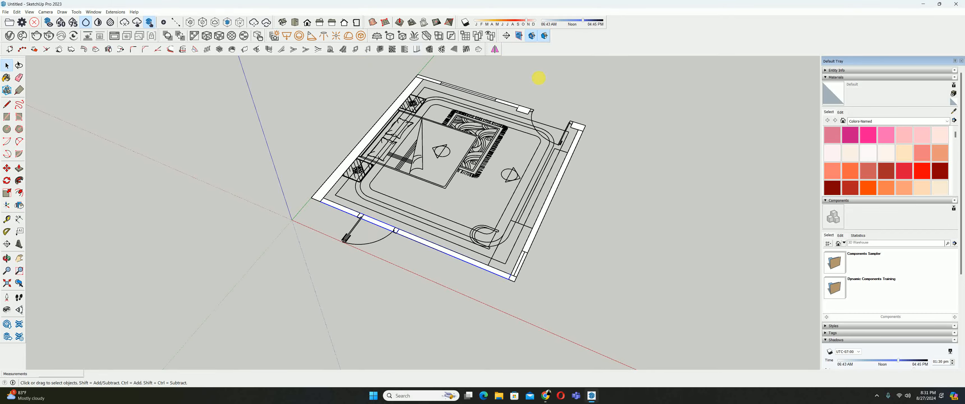
mouse_move(519, 161)
middle_mouse_down()
mouse_move(431, 205)
mouse_move(379, 198)
middle_mouse_up()
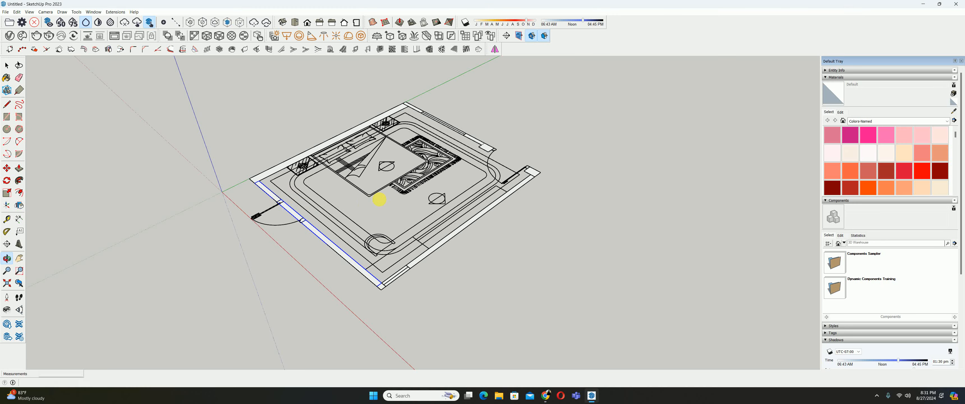
left_click(295, 193)
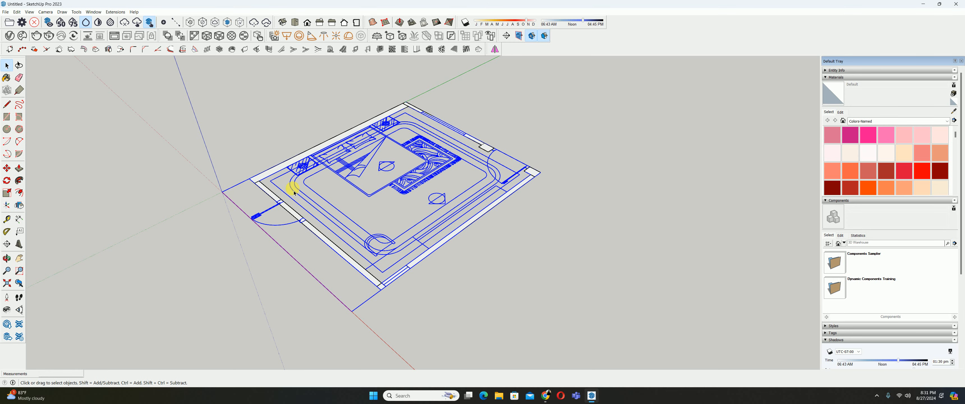
key("Delete")
Open the thick bed-wall group for editing and Push/Pull its face up to a height of 3600 mm
scroll(319, 211, "up", 6)
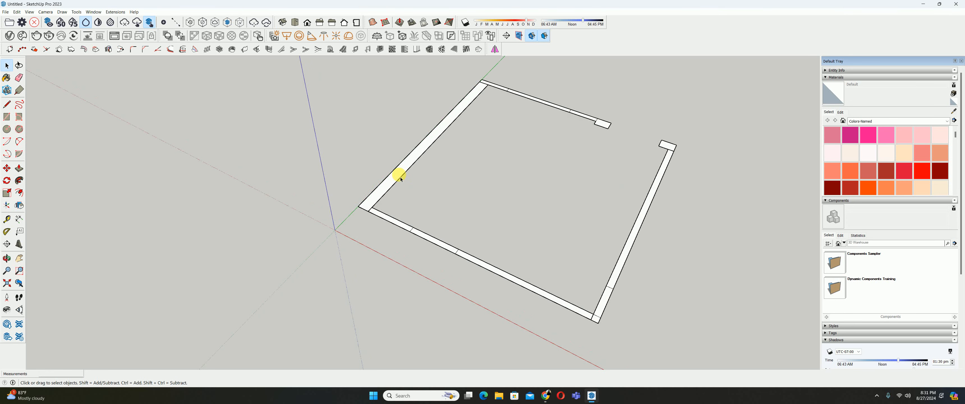
double_click(400, 179)
middle_click_drag(403, 176, 422, 209)
key("p")
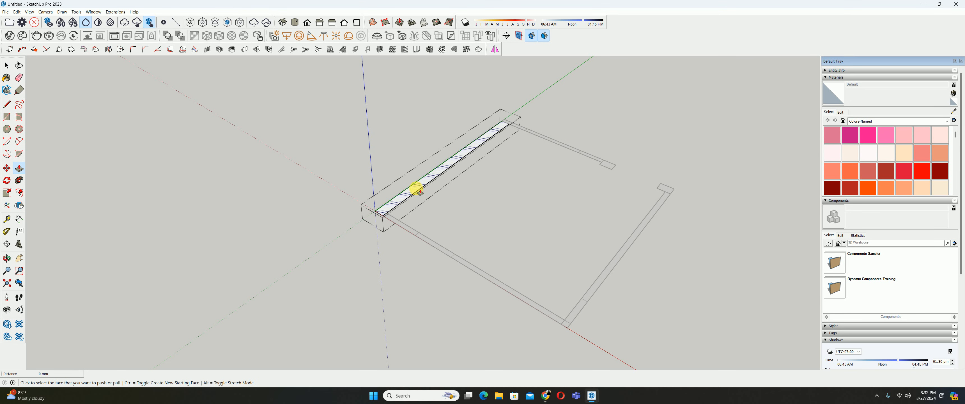
left_click(420, 191)
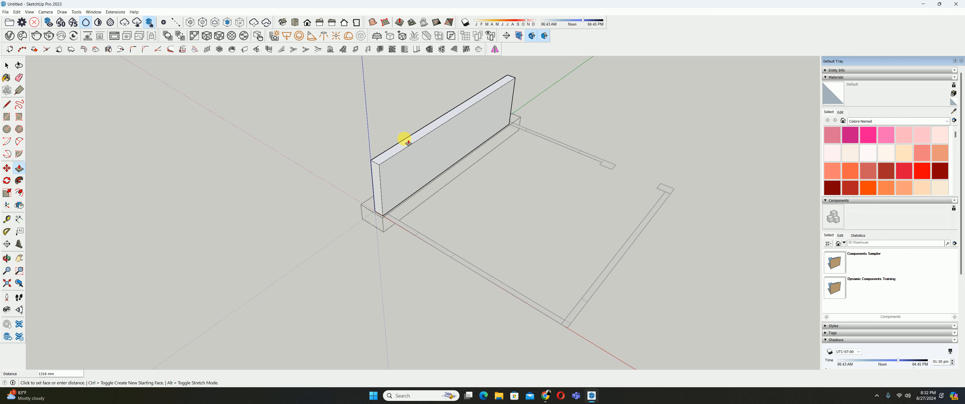
key("Return")
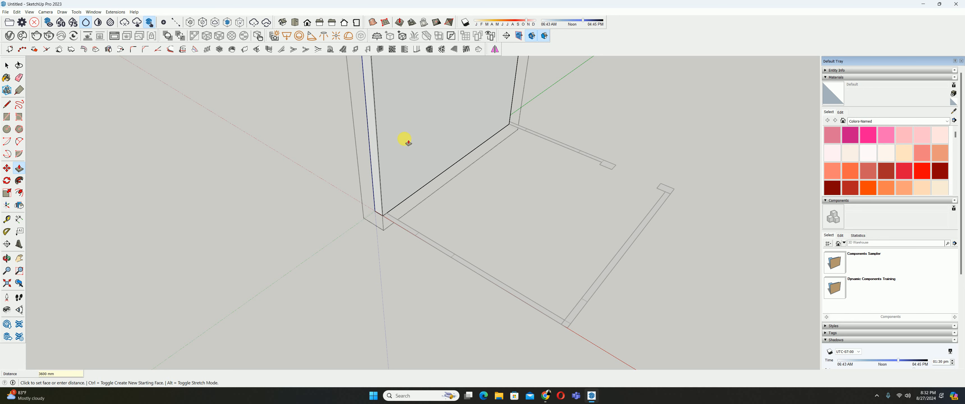
scroll(407, 142, "down", 5)
key("space")
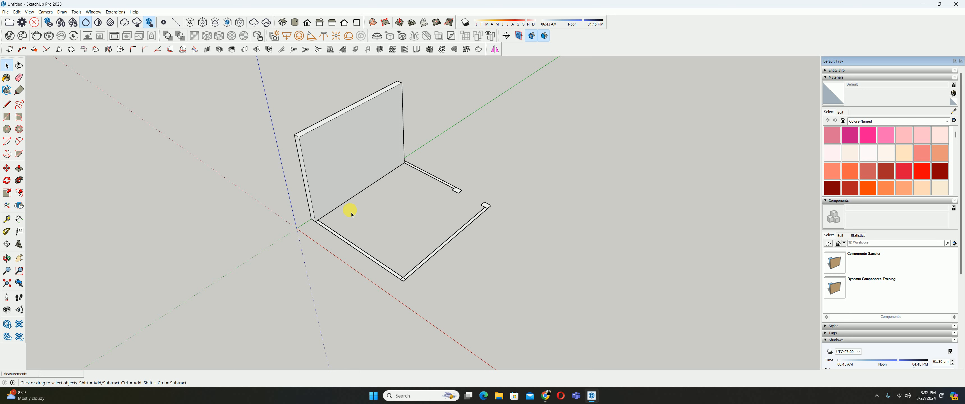
Open the near wall group and Push/Pull the wall faces on both sides of the door opening up to the bed wall's height
scroll(323, 224, "up", 3)
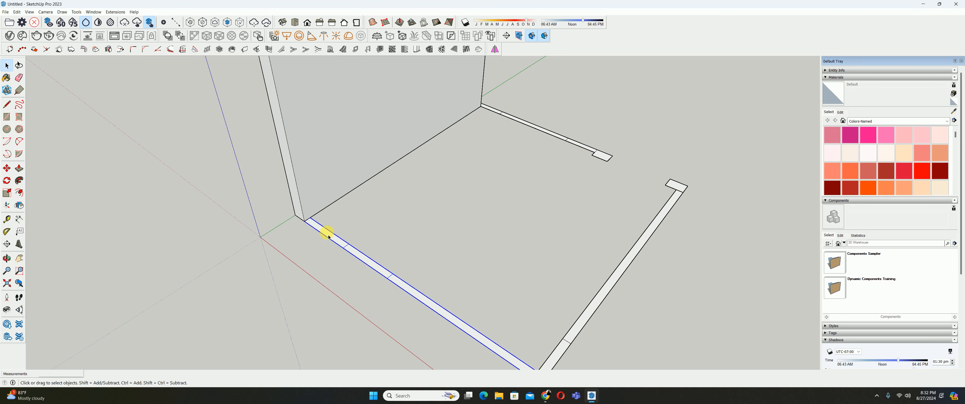
key("p")
middle_click_drag(330, 237, 351, 242)
left_click(357, 244)
left_click(354, 240)
scroll(390, 249, "down", 2)
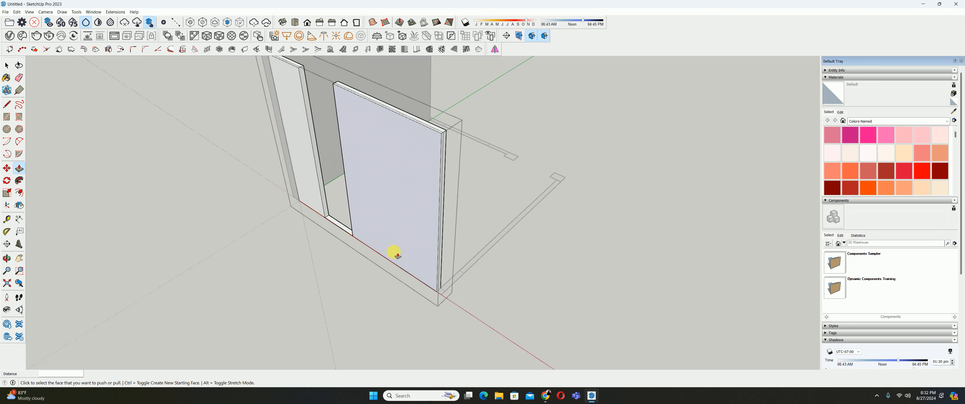
Push/Pull the face across the door opening up to a height of 2400 mm
middle_click_drag(450, 266, 379, 257)
scroll(399, 282, "up", 1)
left_click(382, 259)
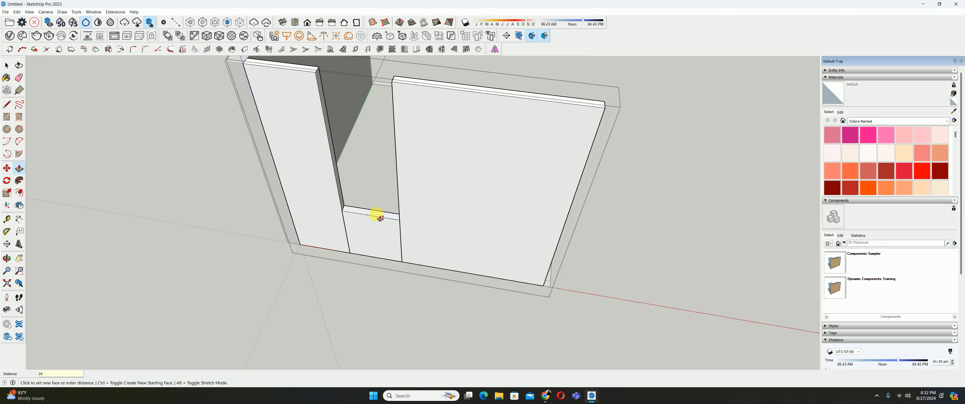
key("Return")
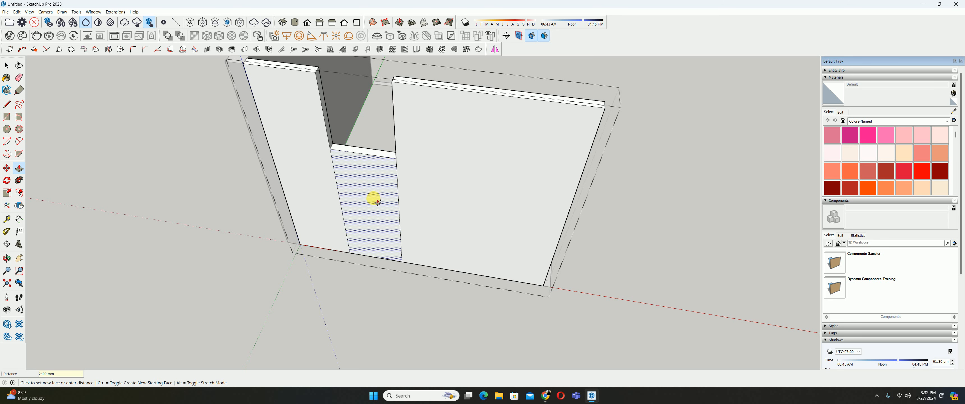
Extend a new section above the door up to the wall's top and push the lower panel 114 mm through to open the doorway
middle_click_drag(377, 199, 382, 216)
left_click(380, 207)
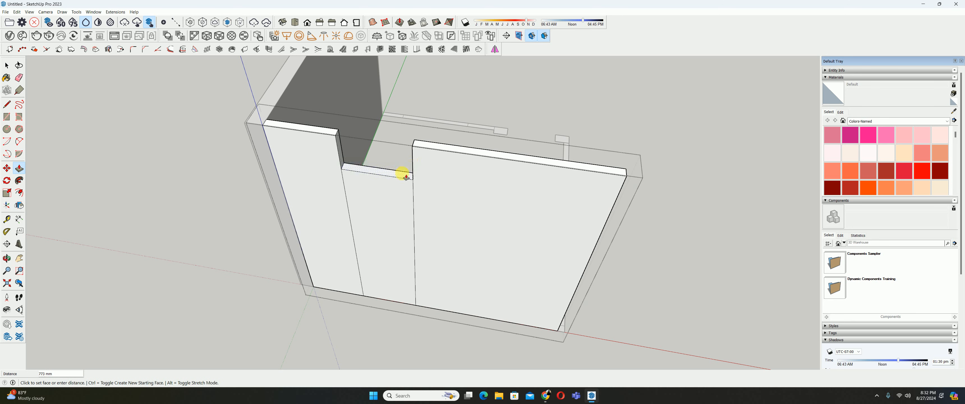
left_click(412, 146)
middle_click_drag(403, 162, 383, 259)
left_click(379, 286)
left_click(375, 272)
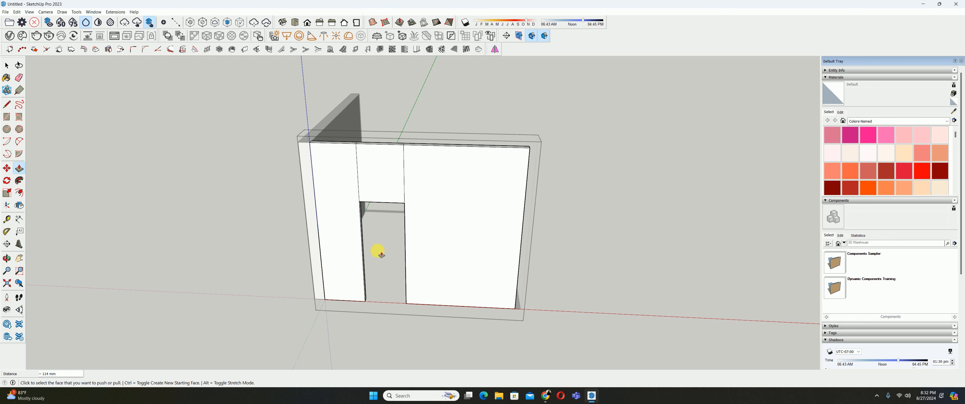
Hide the rest of the model and erase the two vertical seam lines above the doorway
key("i")
scroll(362, 179, "up", 2)
key("e")
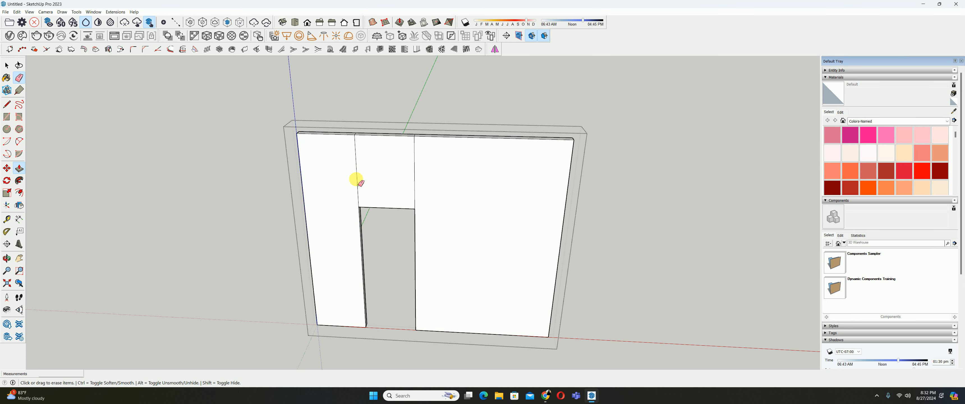
left_click(357, 180)
left_click(415, 176)
Erase the remaining seam lines on the door wall's top and other side, and leave the group
scroll(382, 238, "up", 5)
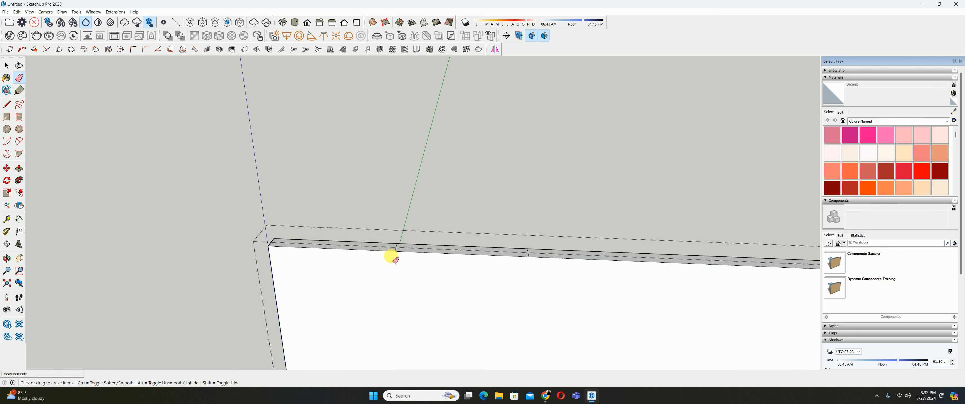
left_click(529, 254)
mouse_move(376, 244)
middle_mouse_down()
mouse_move(837, 246)
mouse_move(922, 235)
middle_mouse_up()
left_click_drag(427, 290, 319, 266)
scroll(364, 251, "down", 3)
middle_click_drag(366, 252, 371, 240)
scroll(381, 265, "down", 3)
key("space")
left_click(397, 270)
Open the window wall group along the green axis and Push/Pull the faces on both sides of the window opening up 3600 mm
middle_click_drag(398, 270, 663, 204)
scroll(468, 245, "up", 5)
double_click(492, 250)
middle_click_drag(286, 310, 405, 281)
middle_click_drag(189, 295, 553, 251)
key("p")
left_click(519, 245)
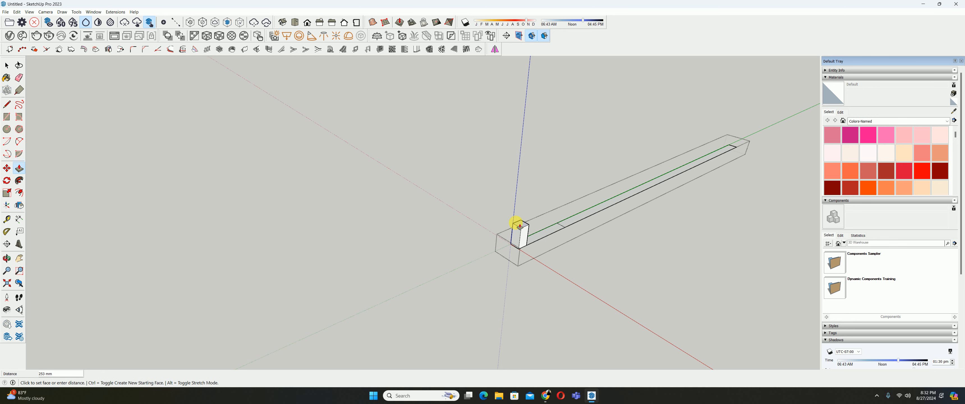
type("3600")
key("Return")
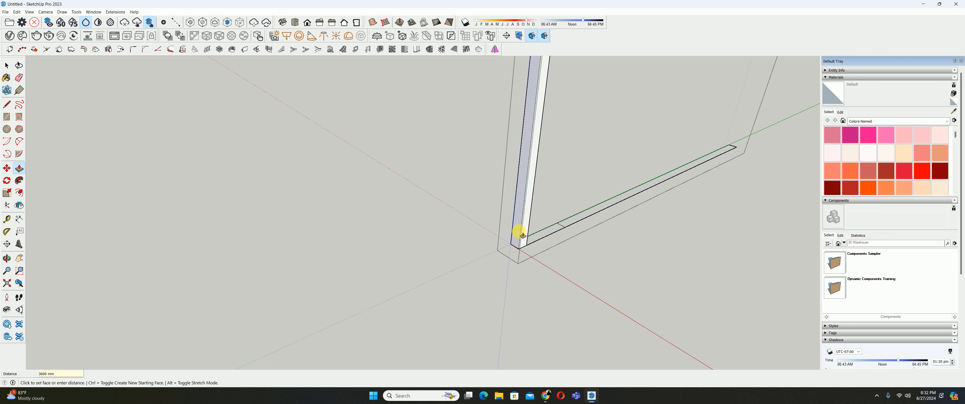
middle_click_drag(524, 234, 495, 280)
double_click(491, 269)
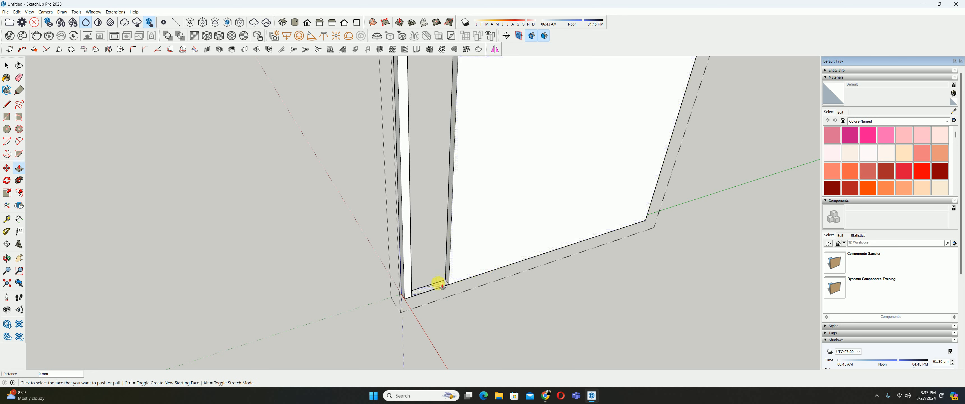
Raise the window opening's face 1000 mm for the sill, and add a separate 1400 mm section on top of it
left_click(440, 288)
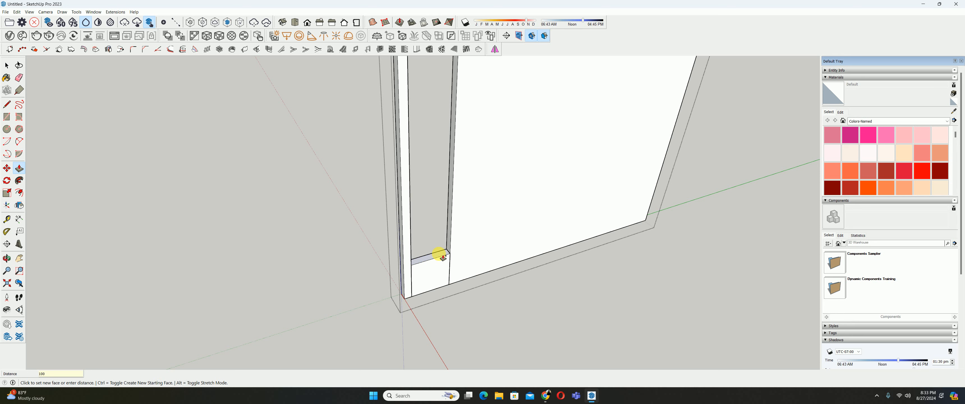
type("1000")
key("Return")
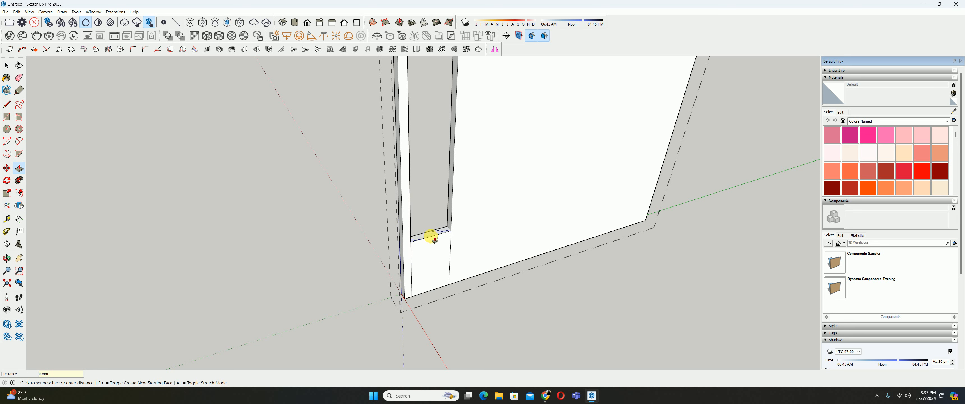
left_click(435, 239)
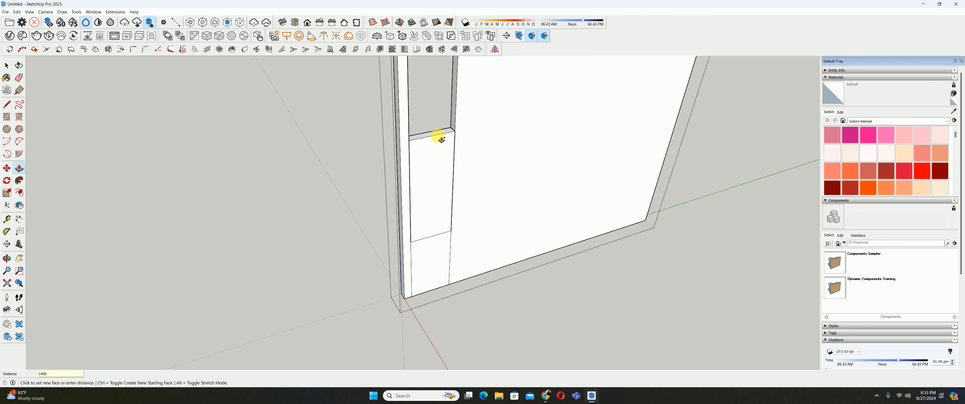
key("Return")
Extend a new section above the window up 1200 mm to the wall's top and push the middle panel 114 mm through to cut the window
scroll(418, 245, "down", 3)
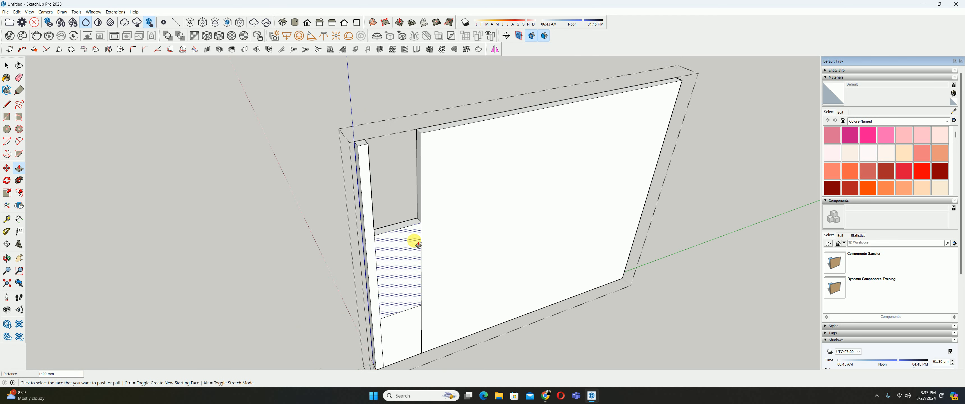
left_click(419, 245)
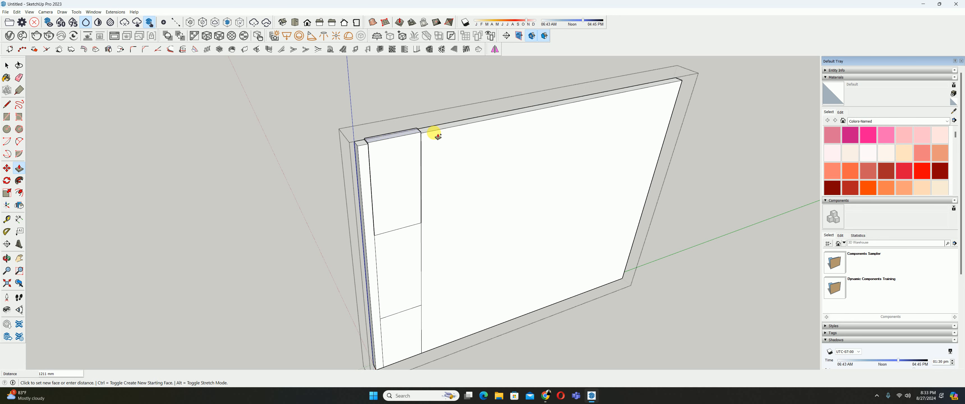
left_click(433, 128)
middle_click_drag(405, 287, 411, 240, "shift")
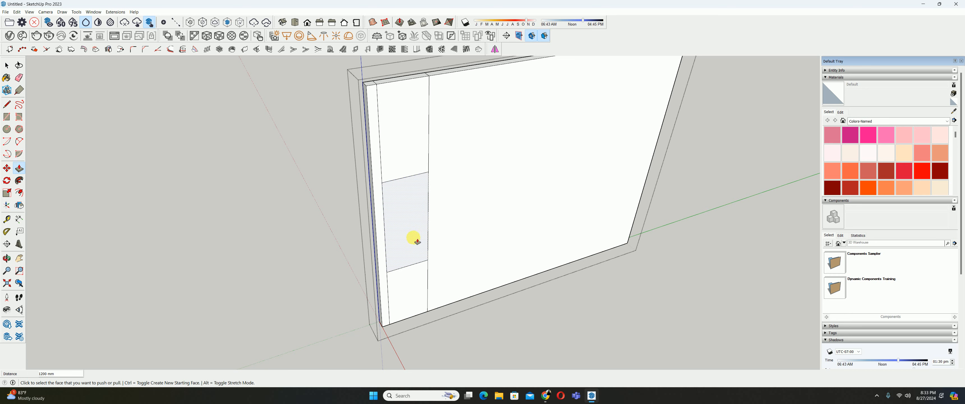
left_click(418, 242)
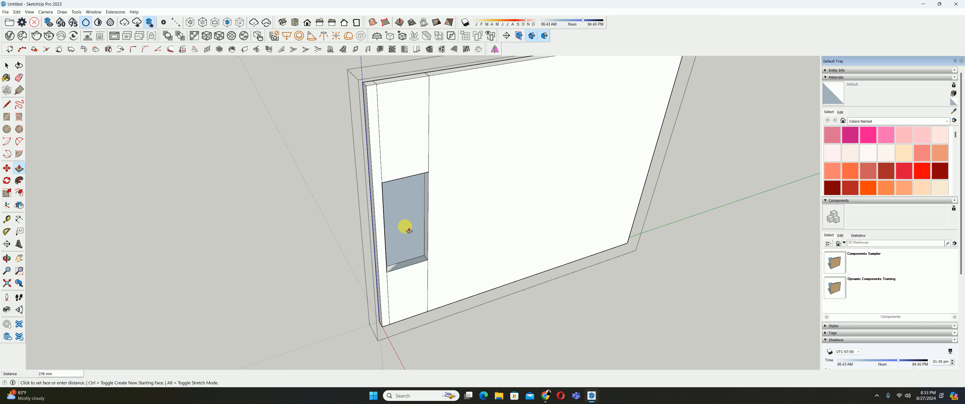
left_click(407, 224)
middle_click_drag(413, 275, 399, 242, "shift")
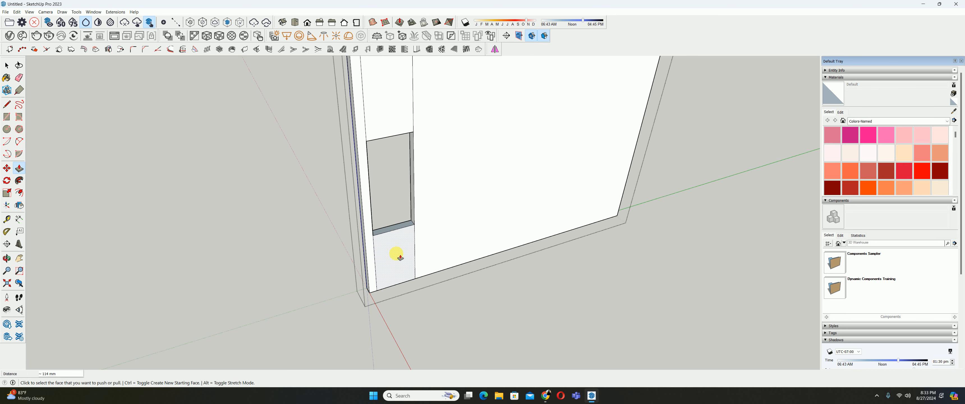
Erase the vertical seam lines around the window opening and the seams across the wall's top
key("e")
scroll(392, 262, "up", 2)
left_click(372, 260)
left_click(425, 256)
middle_click_drag(424, 152, 427, 255)
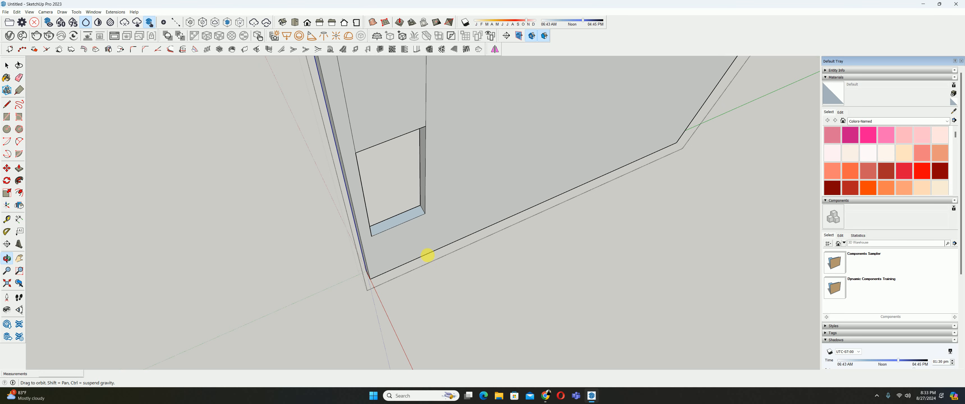
mouse_move(338, 125)
middle_mouse_down()
mouse_move(784, 111)
mouse_move(589, 158)
middle_mouse_up()
mouse_move(430, 205)
left_mouse_down()
mouse_move(368, 198)
mouse_move(347, 158)
left_mouse_up()
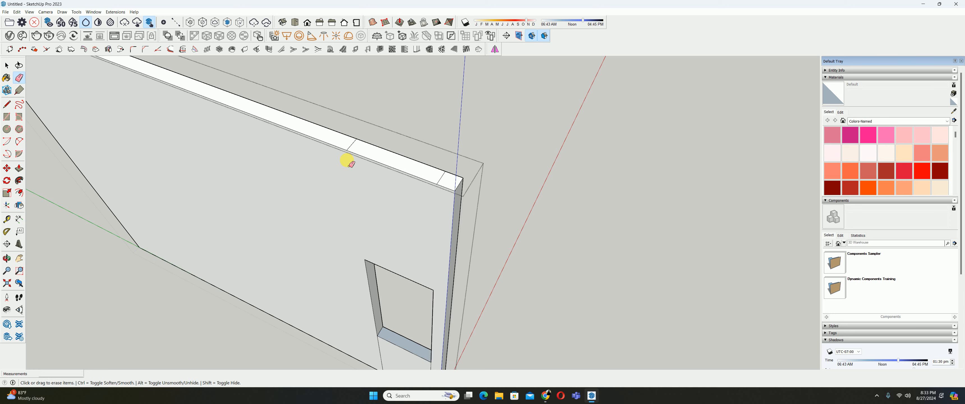
left_click(351, 147)
Erase the seam lines at the wall's base and draw an edge across the open bottom corner to fill its missing face
mouse_move(437, 188)
middle_mouse_down()
mouse_move(427, 136)
mouse_move(508, 108)
mouse_move(438, 266)
mouse_move(416, 278)
mouse_move(480, 261)
middle_mouse_up()
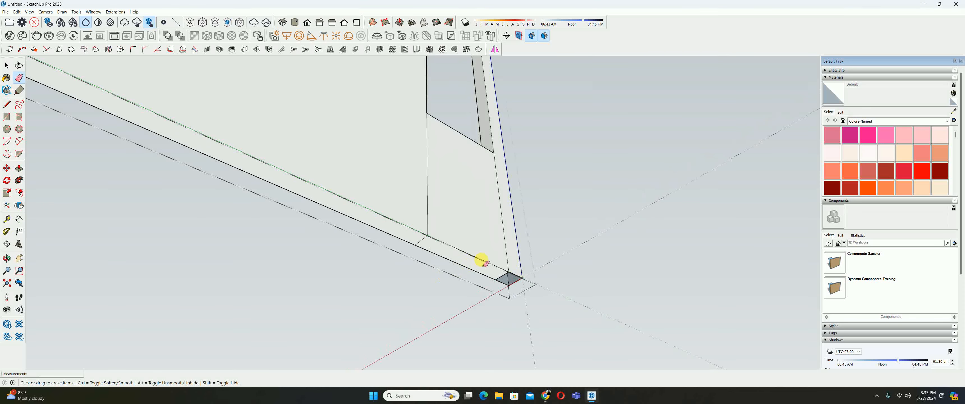
left_click_drag(437, 228, 425, 234)
left_click(425, 240)
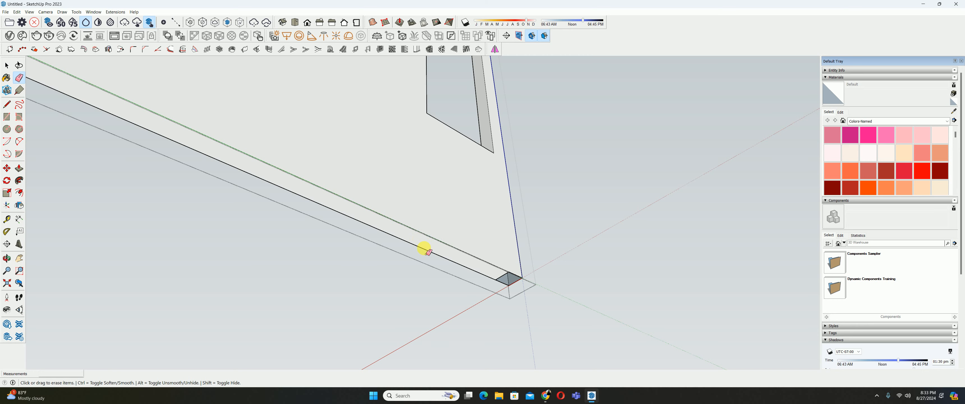
middle_click_drag(445, 274, 383, 255, "shift")
scroll(418, 269, "up", 1)
key("l")
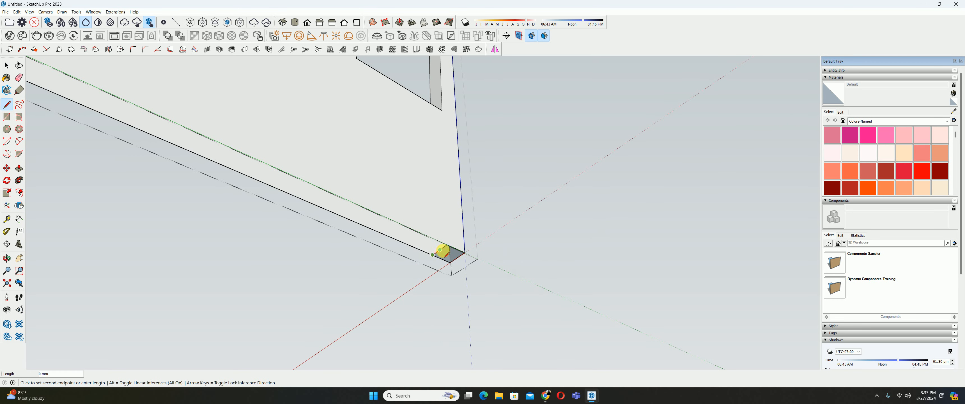
key("e")
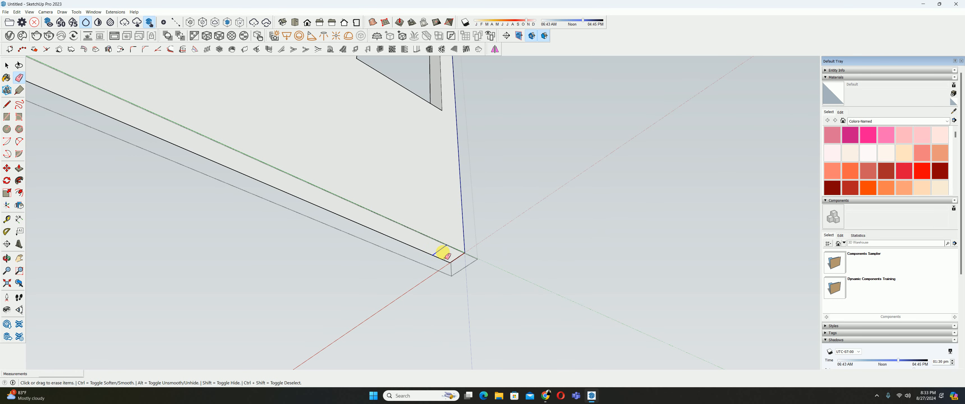
mouse_move(442, 253)
middle_mouse_down()
mouse_move(405, 185)
mouse_move(312, 299)
mouse_move(253, 336)
mouse_move(286, 282)
middle_mouse_up()
Orient the window wall's faces consistently so the window reveals match the wall face
key("space")
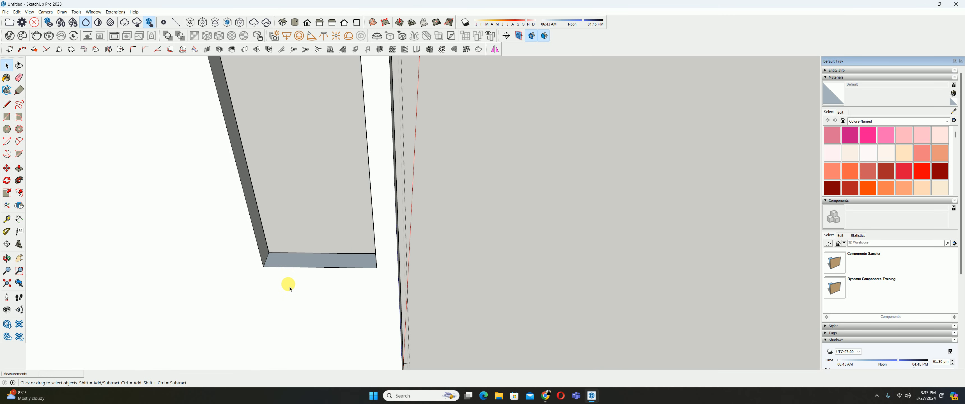
right_click(289, 286)
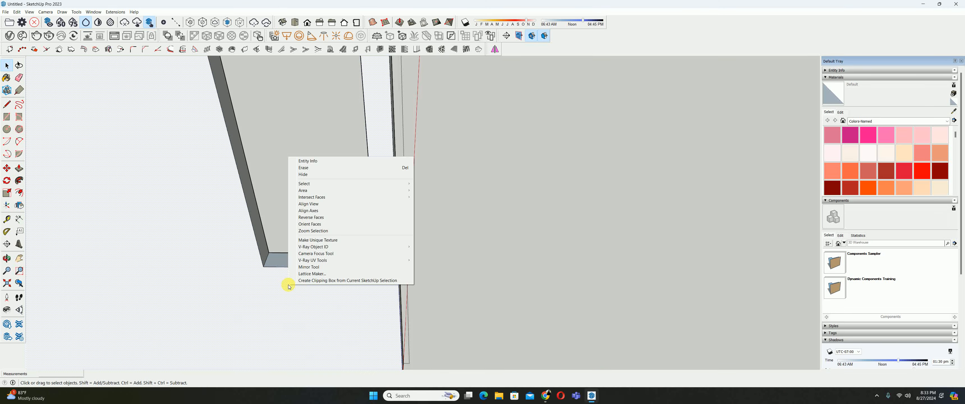
left_click(310, 217)
scroll(292, 205, "down", 2)
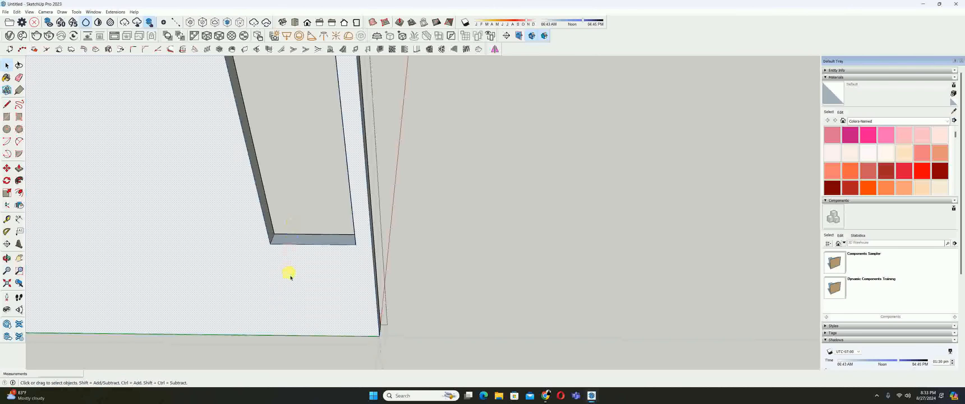
right_click(289, 273)
left_click(313, 341)
scroll(288, 172, "down", 2)
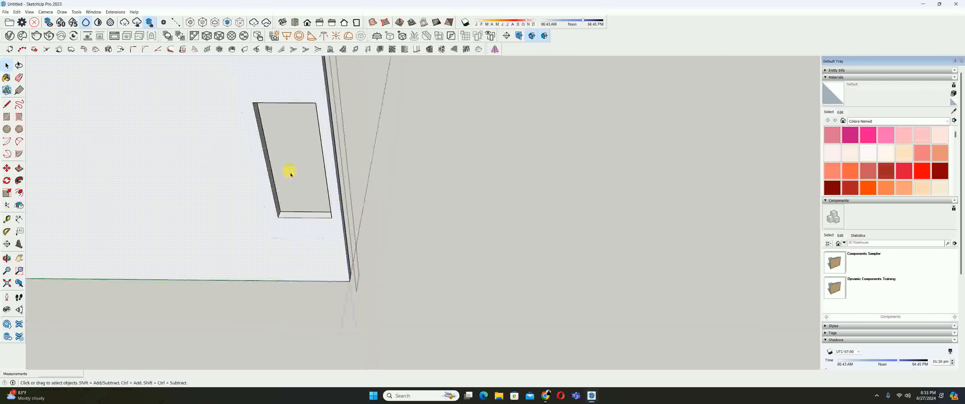
Push/Pull the columns and the solid wall sections of the wall group along the red axis up to 3600 mm
middle_click_drag(289, 172, 369, 216)
scroll(352, 252, "up", 6)
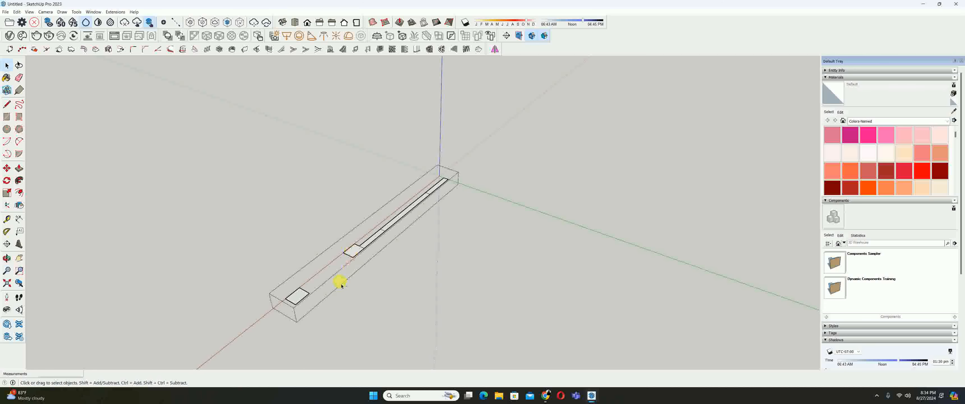
key("p")
left_click(295, 298)
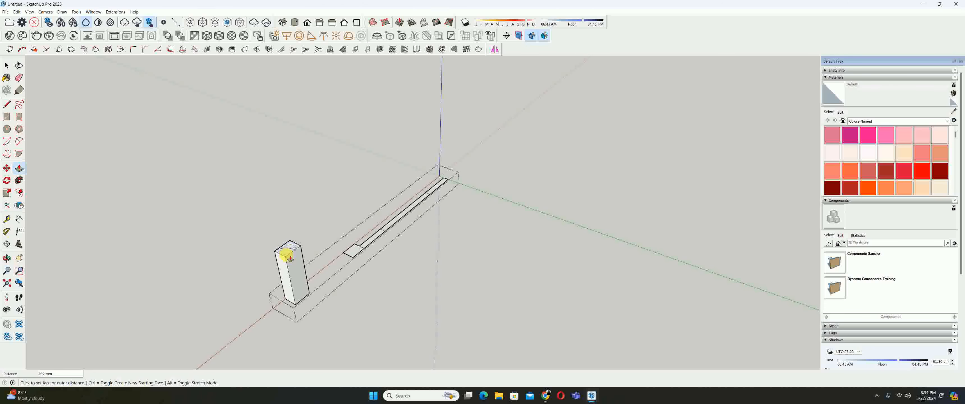
key("Return")
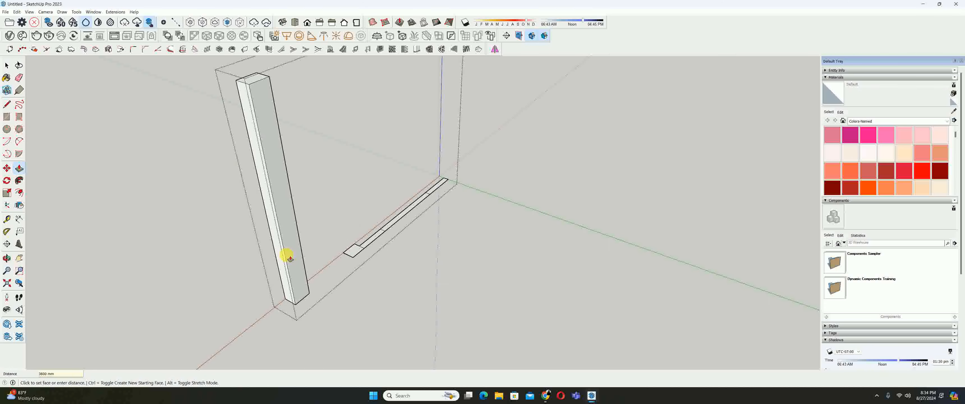
double_click(362, 254)
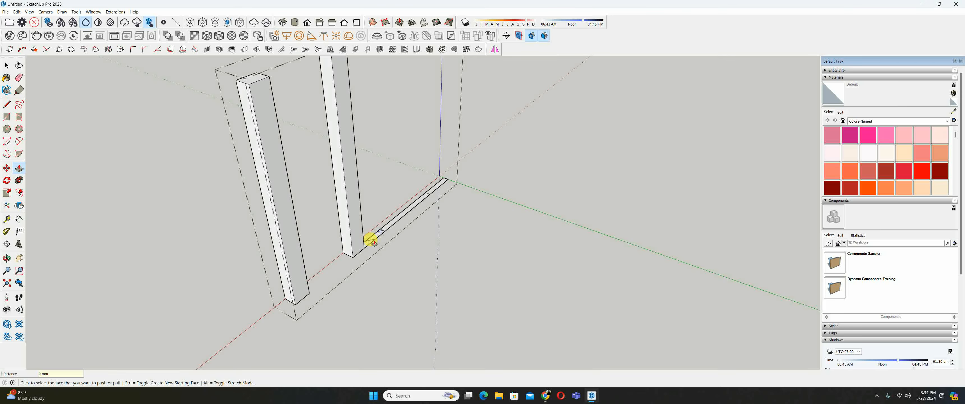
middle_click_drag(372, 241, 379, 296)
double_click(403, 266)
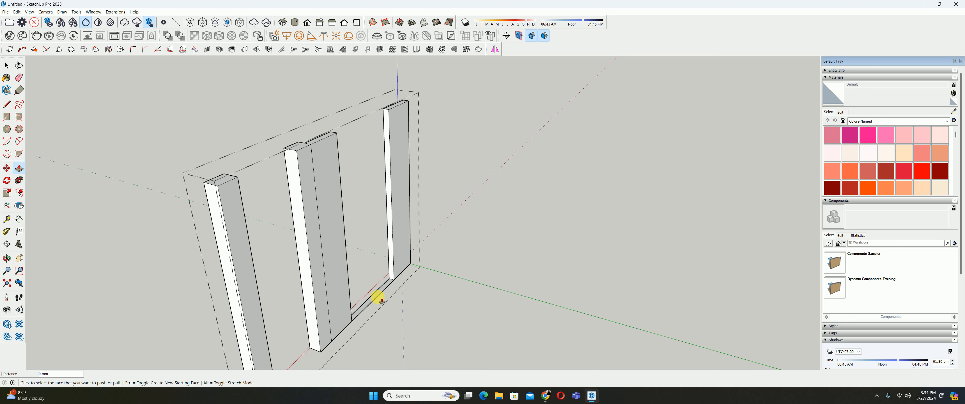
Push/Pull the low wall section between the columns up 1000 mm and raise the window section above that sill
left_click(375, 294)
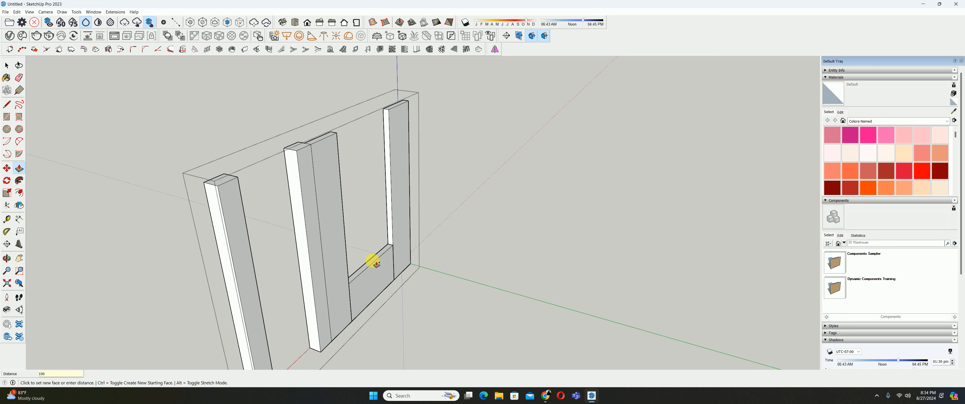
type("1000")
key("Return")
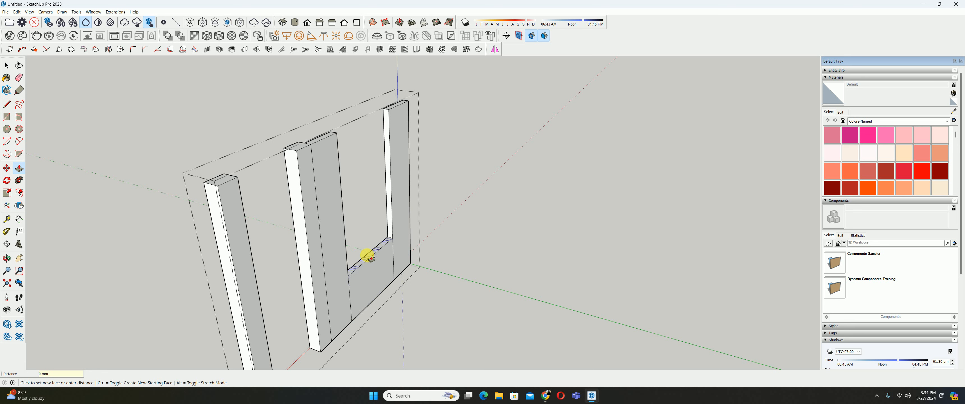
left_click(371, 258)
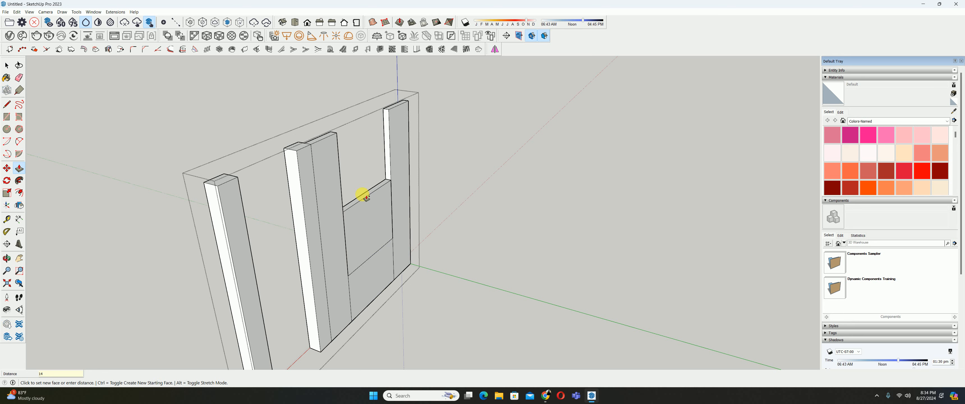
key("Return")
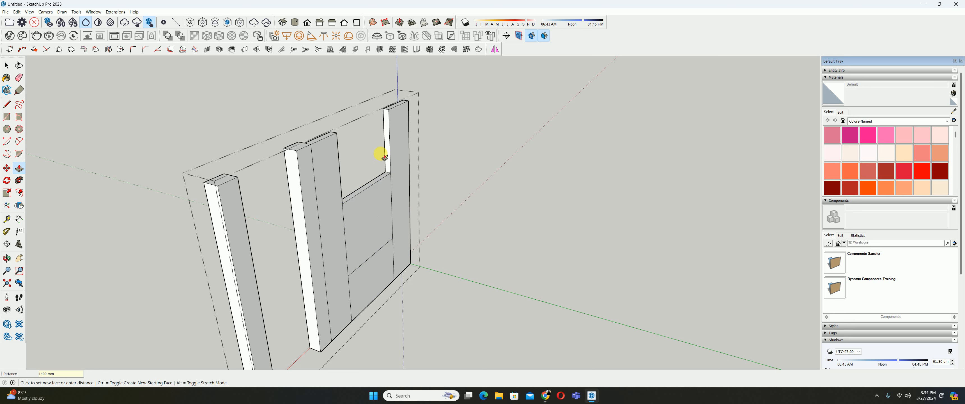
Extend the section above the window up to the columns' top and push the middle face through the wall to open the window
left_click(382, 183)
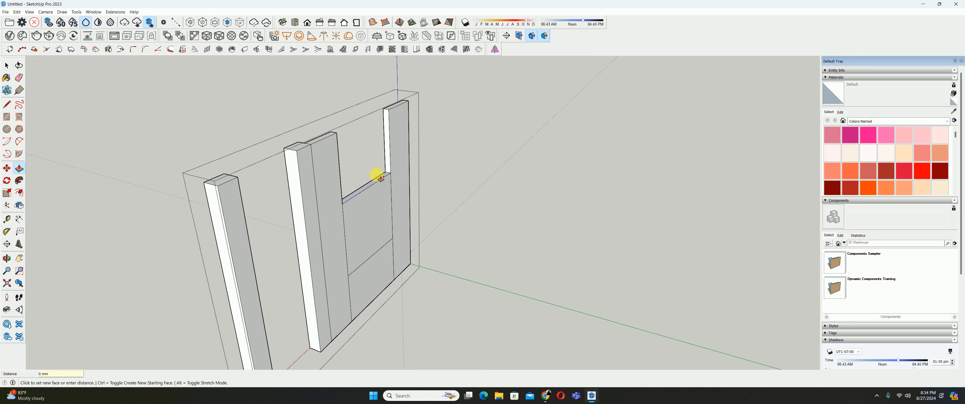
left_click(394, 104)
left_click(382, 231)
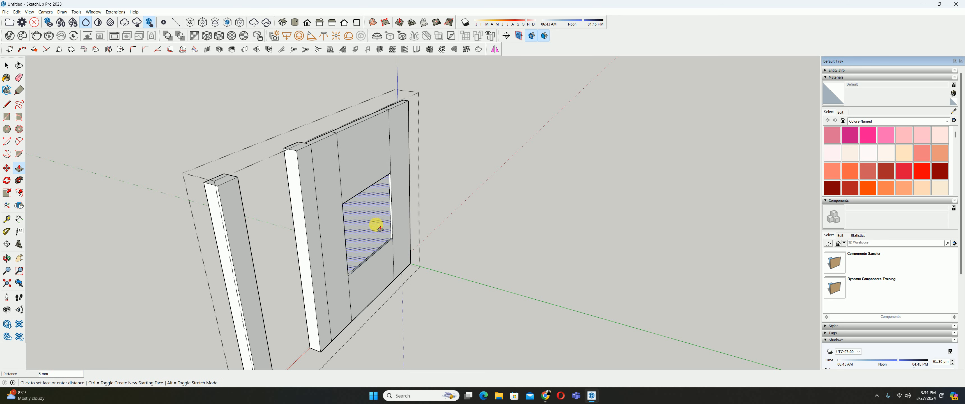
left_click(362, 229)
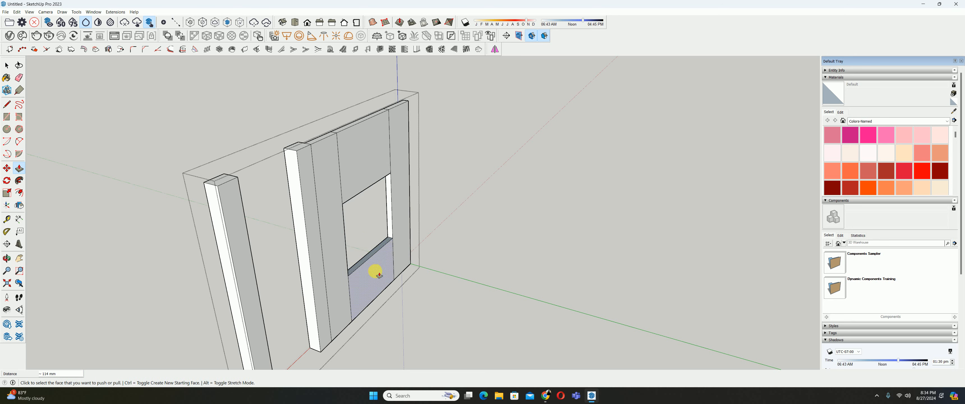
Erase the vertical seam lines on the window wall's outer face and the seams across the wall's top
key("e")
scroll(333, 192, "up", 1)
left_click_drag(353, 165, 401, 139)
left_click_drag(410, 259, 346, 304)
left_click(327, 312)
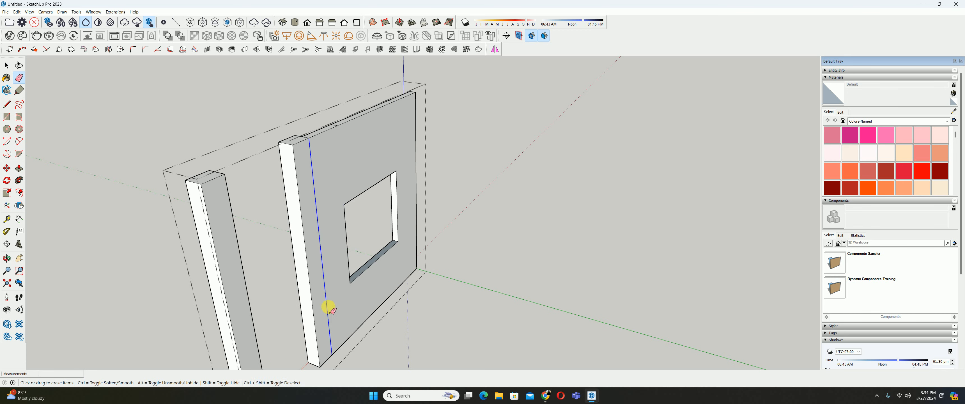
mouse_move(215, 197)
middle_mouse_down()
mouse_move(336, 158)
mouse_move(332, 350)
mouse_move(401, 229)
mouse_move(388, 248)
middle_mouse_up()
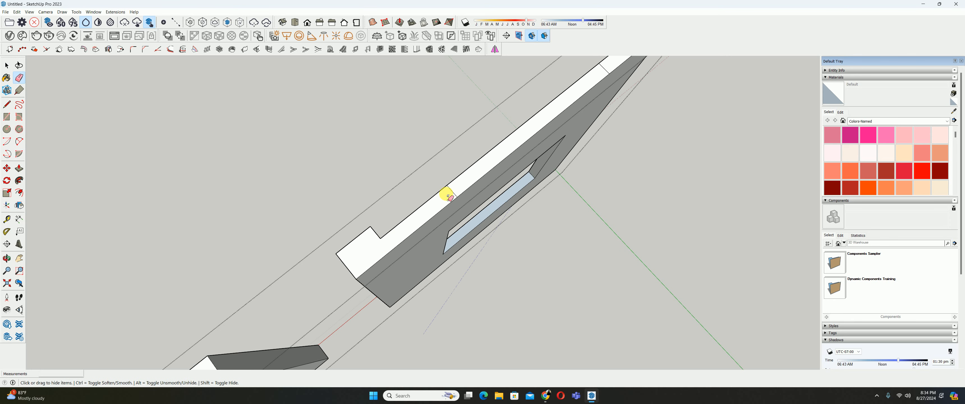
middle_click_drag(519, 141, 502, 178)
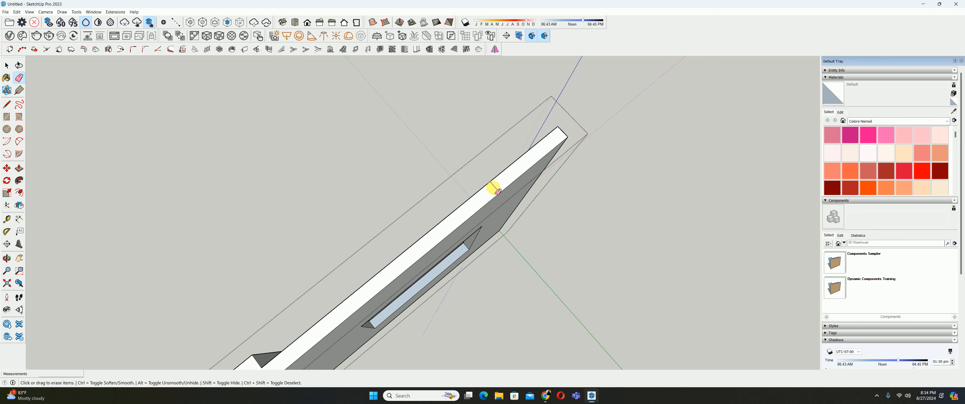
left_click(494, 189)
Erase the vertical seam lines above and below the window opening on the wall's opposite face
mouse_move(390, 228)
middle_mouse_down()
mouse_move(675, 85)
mouse_move(522, 274)
mouse_move(538, 290)
middle_mouse_up()
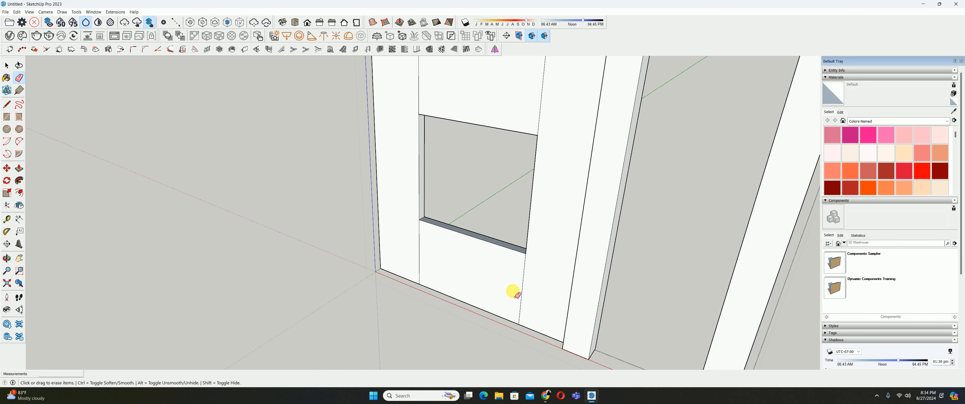
left_click_drag(523, 297, 416, 262)
middle_click_drag(434, 254, 396, 351, "shift")
left_click_drag(361, 167, 422, 191)
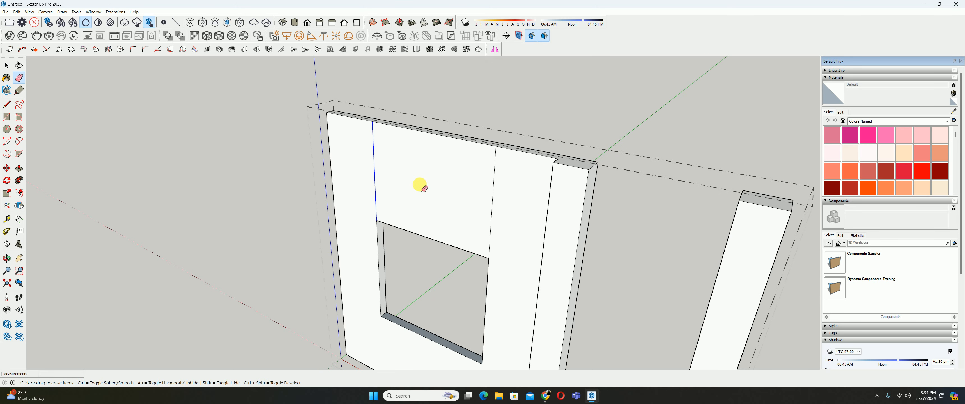
left_click_drag(521, 216, 515, 193)
Draw edges across the wall's open base to fill its missing faces and clear the seam lines there
mouse_move(516, 193)
middle_mouse_down()
mouse_move(508, 172)
mouse_move(470, 145)
mouse_move(470, 160)
middle_mouse_up()
key("l")
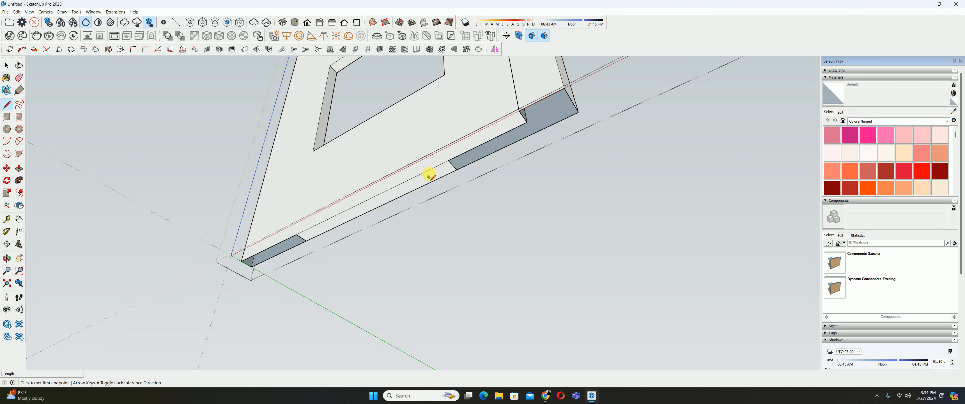
left_click(457, 170)
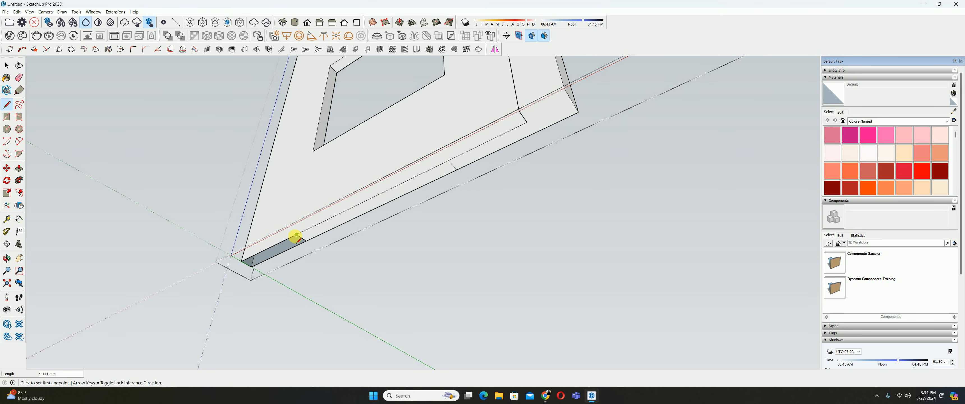
left_click(296, 235)
left_click(306, 241)
key("e")
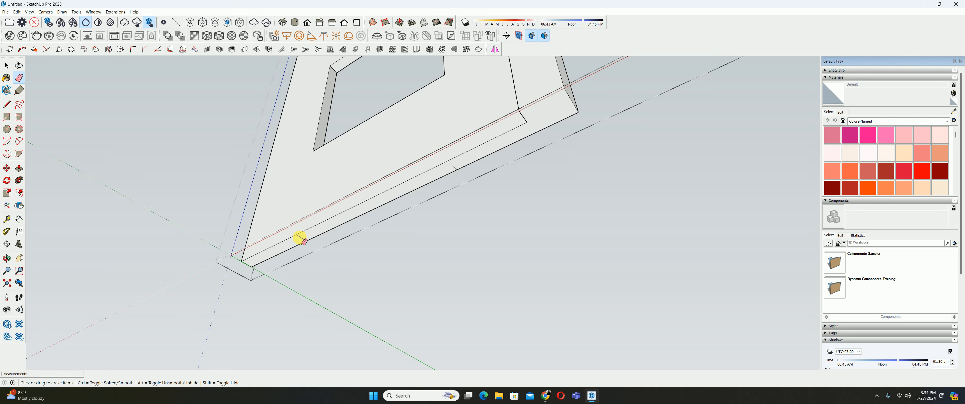
middle_click_drag(431, 106, 428, 220)
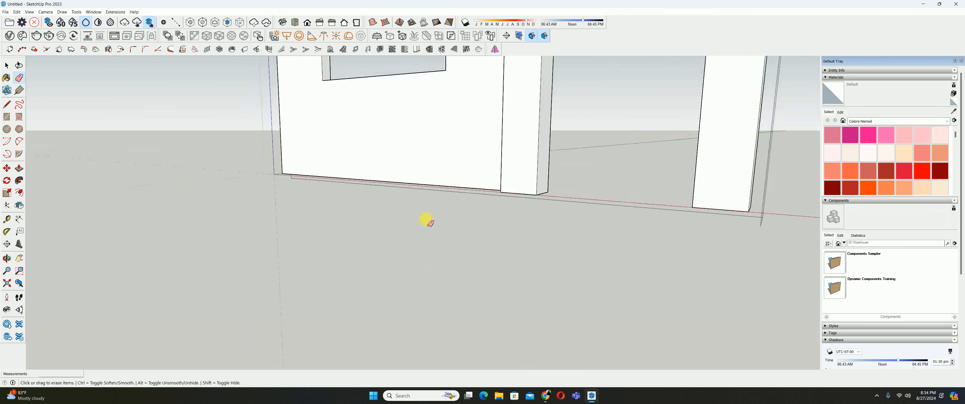
Orient the faces of the wall group consistently with the window wall's face
key("space")
scroll(430, 135, "down", 3)
mouse_move(431, 128)
middle_mouse_down()
mouse_move(450, 249)
mouse_move(413, 203)
middle_mouse_up()
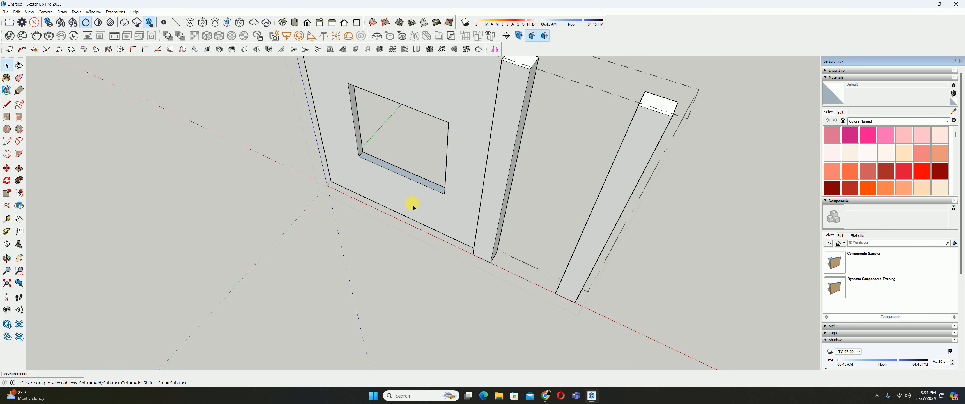
right_click(392, 182)
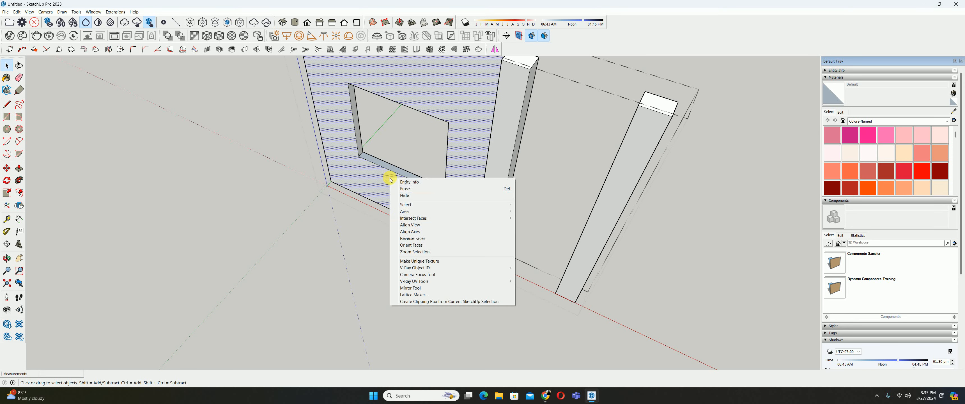
left_click(409, 248)
Copy the bottom edge of the window wall's end face 2400 mm upward to mark the door head
middle_click_drag(486, 161, 508, 344)
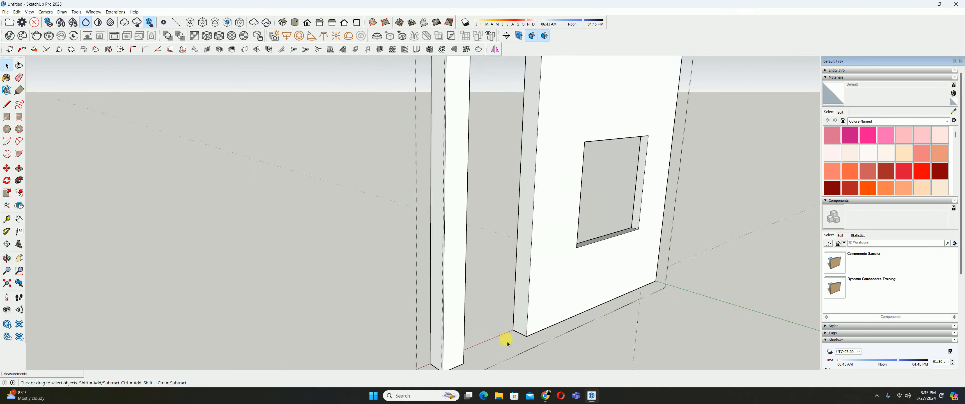
key("m")
key("ctrl")
left_click(527, 336)
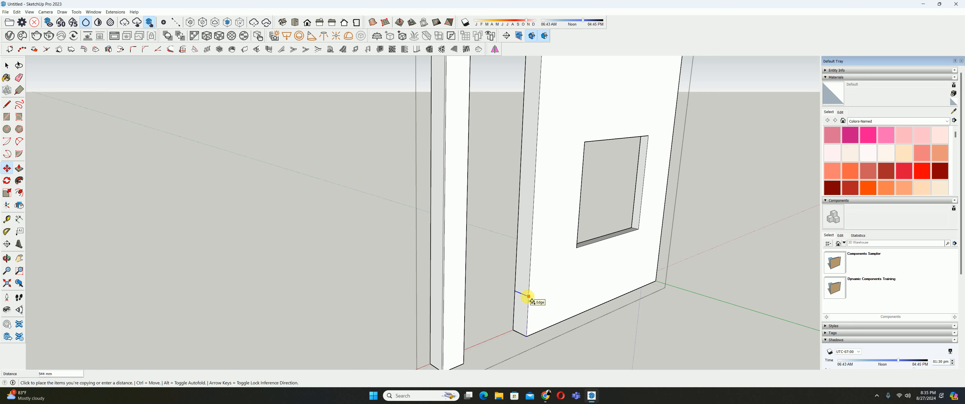
type("2400")
key("Return")
scroll(531, 300, "down", 5)
Push/Pull the end face above the door head across the gap to meet the end column
key("p")
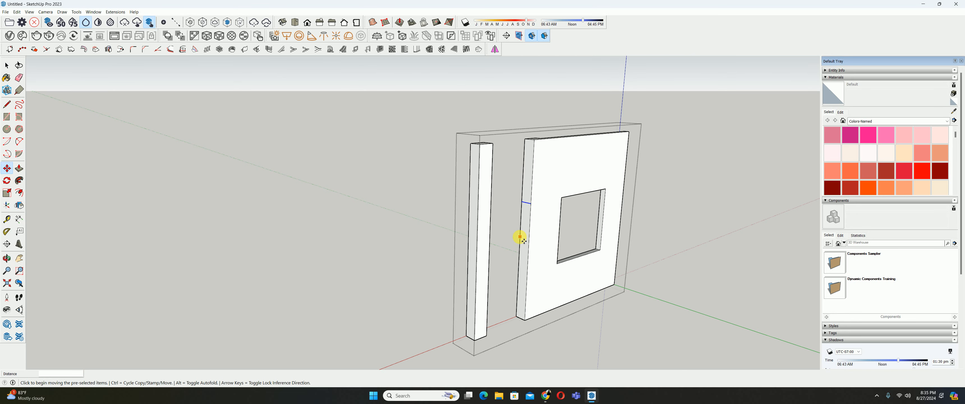
left_click(519, 177)
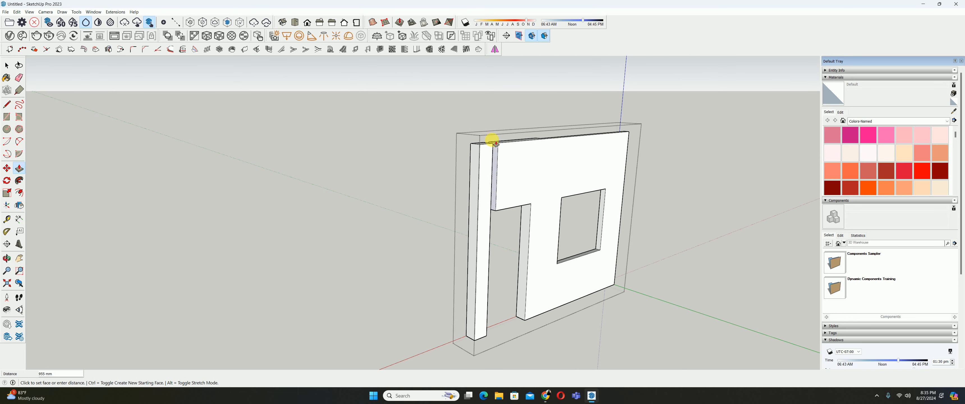
left_click(495, 151)
Inspect the door and window wall for leftover seam lines and close the wall group
mouse_move(499, 190)
middle_mouse_down()
mouse_move(457, 215)
mouse_move(452, 204)
mouse_move(782, 173)
mouse_move(440, 226)
middle_mouse_up()
key("e")
scroll(441, 177, "up", 3)
middle_click_drag(316, 231, 528, 227)
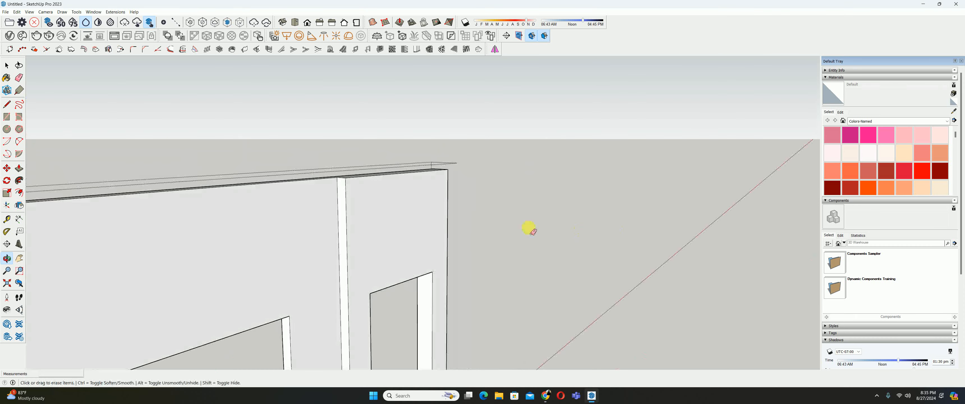
scroll(378, 228, "down", 1)
middle_click_drag(377, 226, 348, 146, "shift")
scroll(334, 224, "down", 5)
key("space")
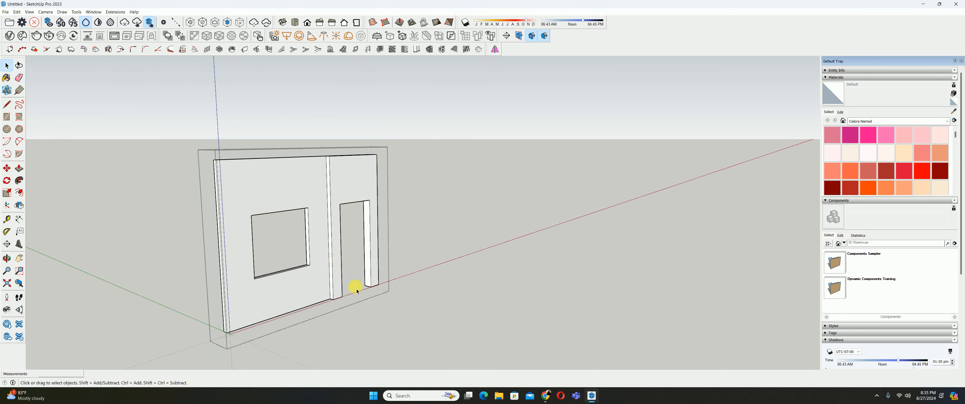
key("Escape")
Draw a rectangle over the wall tops from the room's inner corner to the column's corner and make it a group
middle_click_drag(392, 233, 317, 256)
scroll(369, 252, "down", 2)
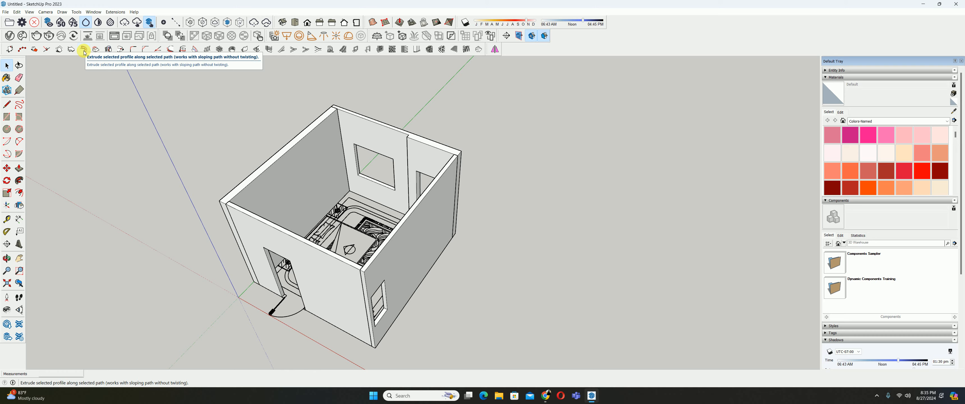
scroll(406, 175, "up", 4)
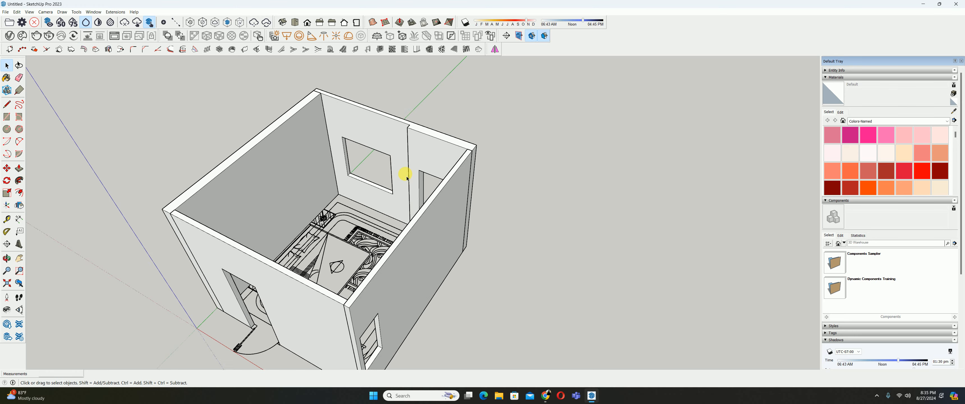
middle_click_drag(371, 258, 352, 184)
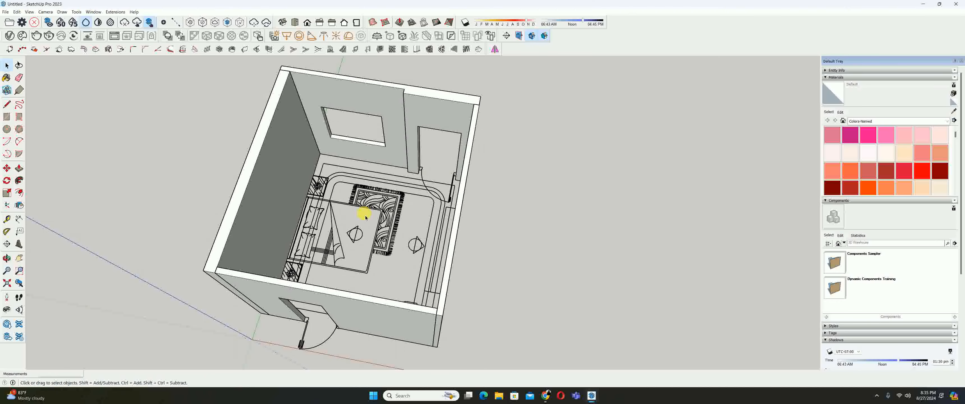
key("r")
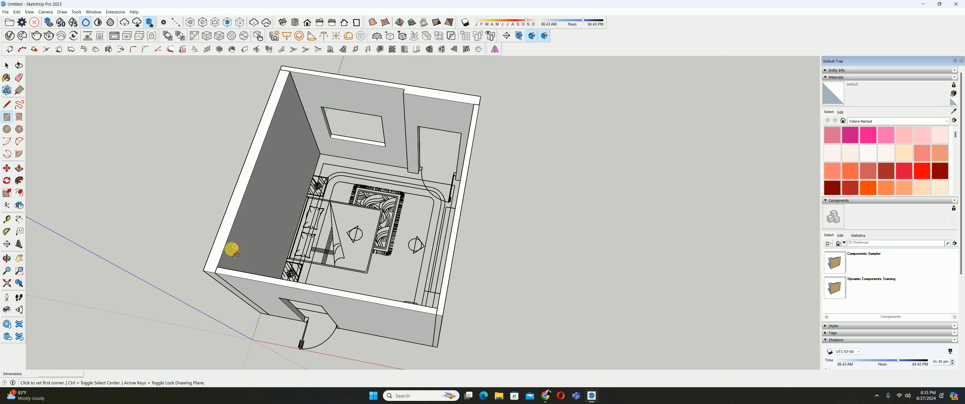
mouse_move(214, 268)
left_mouse_down()
mouse_move(403, 75)
mouse_move(404, 91)
left_mouse_up()
key("space")
double_click(367, 163)
right_click(367, 164)
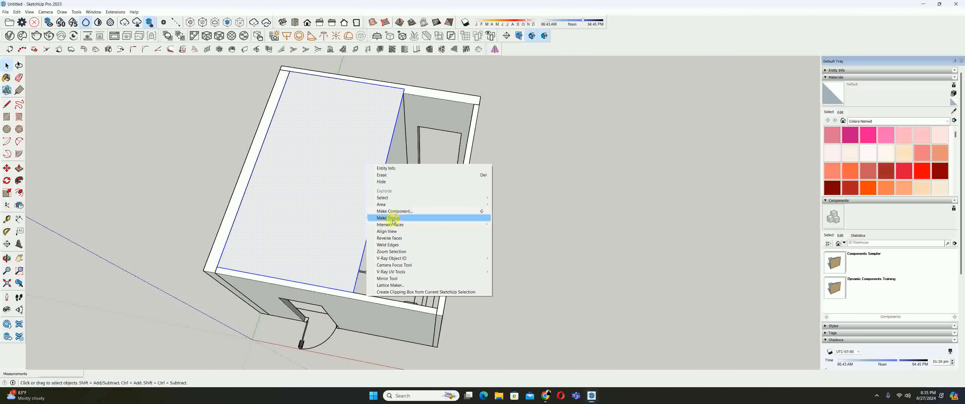
left_click(393, 217)
Open the rectangle's group and Push/Pull its face by 150 mm to form the ceiling slab
middle_click_drag(363, 236, 311, 142)
double_click(311, 143)
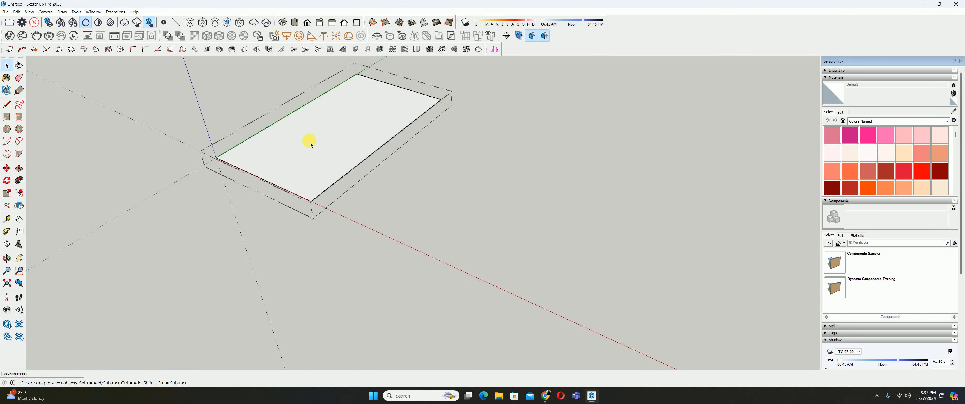
key("p")
left_click(311, 143)
type("15")
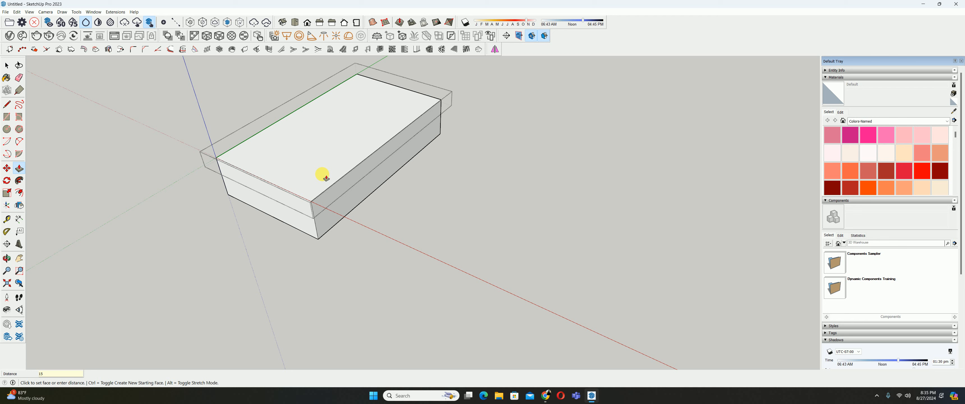
type("0")
key("Return")
Push/Pull the slab's long side face across the rest of the room to the opposite wall
middle_click_drag(330, 197, 488, 220)
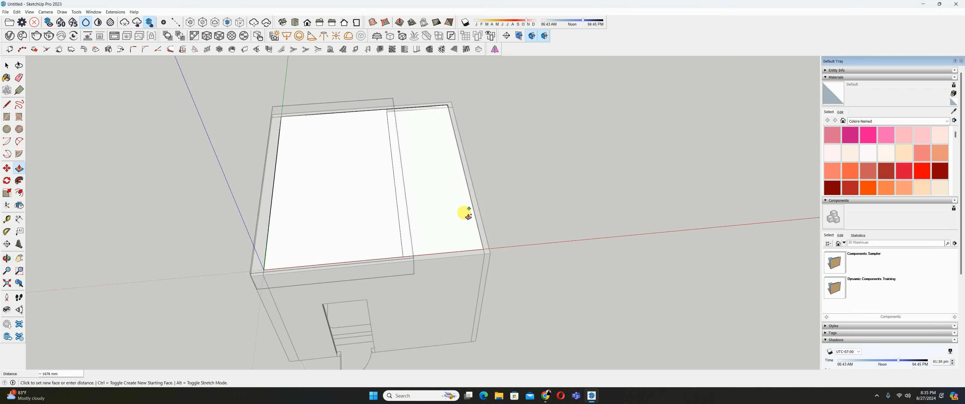
scroll(467, 230, "up", 2)
scroll(490, 260, "down", 3)
middle_click_drag(485, 255, 315, 216)
scroll(377, 220, "up", 5)
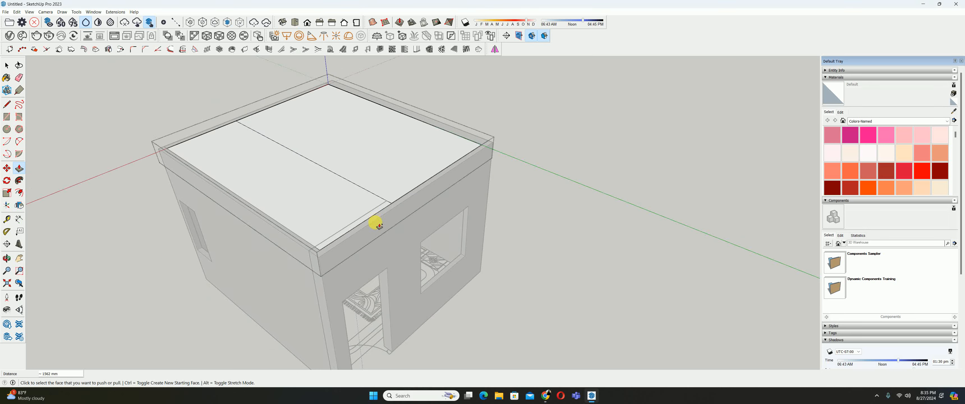
Push/Pull the ceiling slab's short side face beyond the column out to the room's wall
scroll(342, 234, "up", 1)
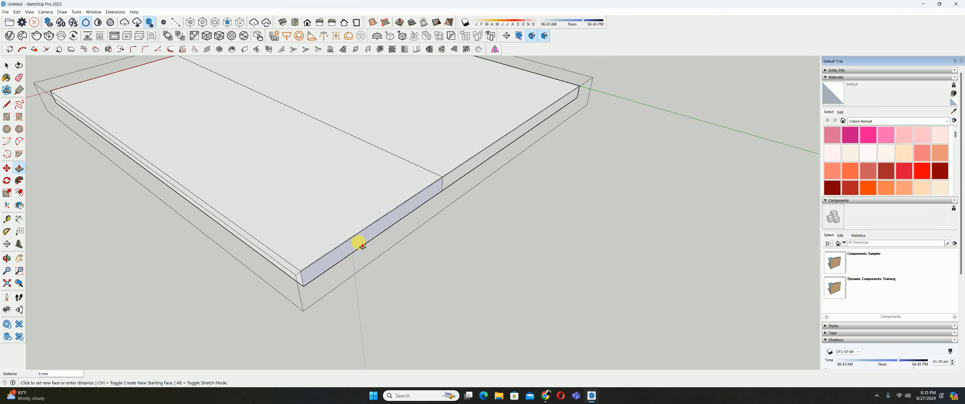
key("ctrl")
scroll(346, 234, "down", 2)
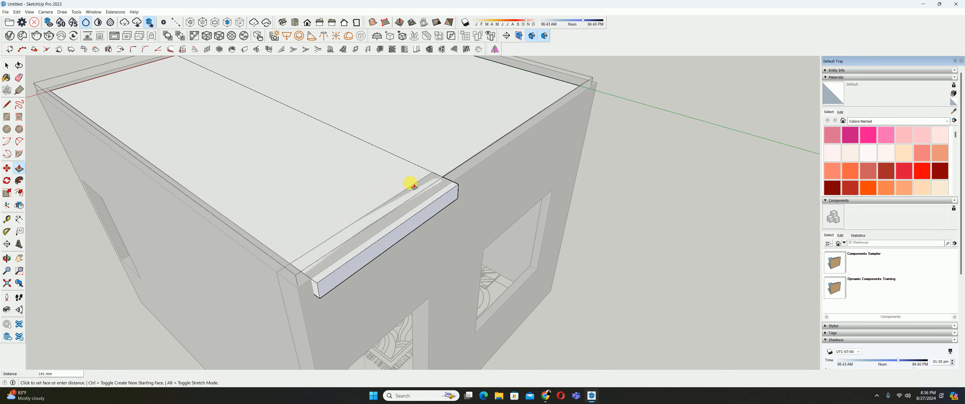
middle_click_drag(430, 175, 536, 179)
scroll(510, 166, "down", 2)
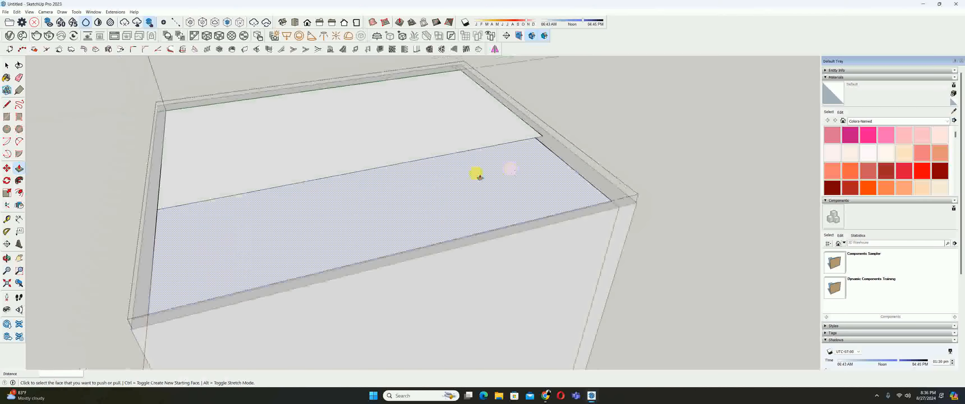
middle_click_drag(476, 174, 511, 99)
mouse_move(501, 142)
middle_mouse_down()
mouse_move(454, 179)
mouse_move(454, 207)
middle_mouse_up()
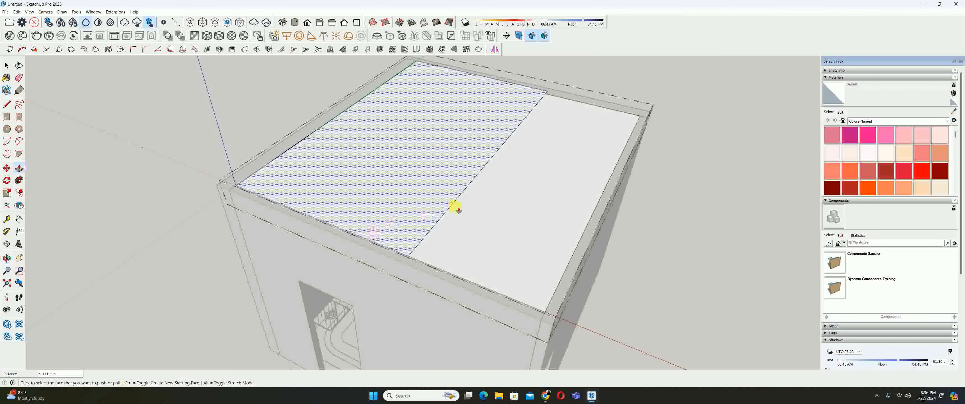
Erase the seam line across the ceiling slab's top face and close its group
scroll(487, 187, "up", 3)
key("e")
scroll(494, 163, "down", 3)
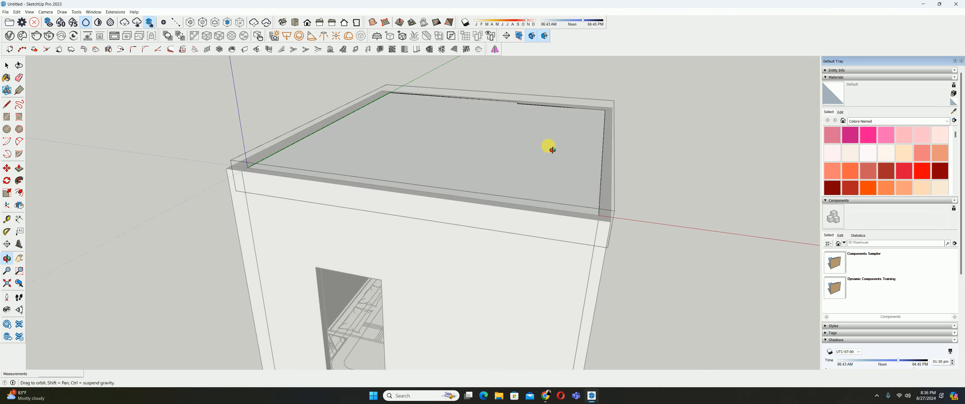
mouse_move(549, 147)
middle_mouse_down()
mouse_move(477, 223)
mouse_move(459, 160)
mouse_move(465, 168)
mouse_move(422, 254)
middle_mouse_up()
key("space")
scroll(478, 176, "down", 3)
left_click(488, 161)
middle_click_drag(489, 162, 335, 313)
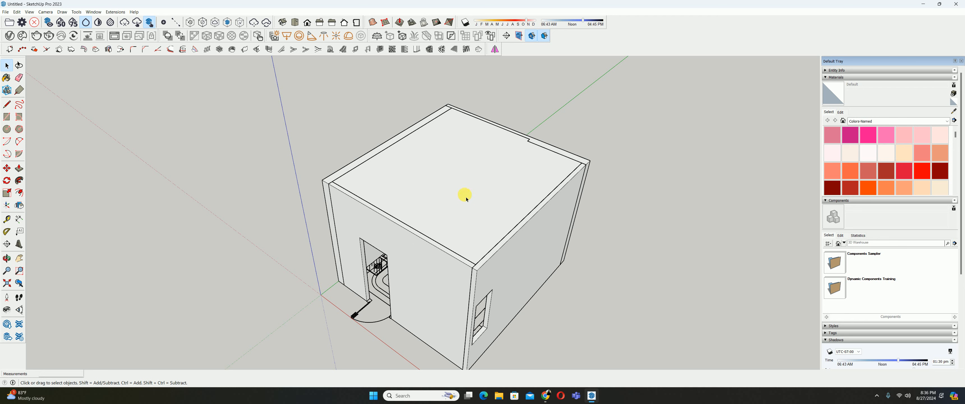
Copy the ceiling slab straight down from the walls' inner top corner to the matching bottom corner as a floor slab
middle_click_drag(367, 235, 494, 192)
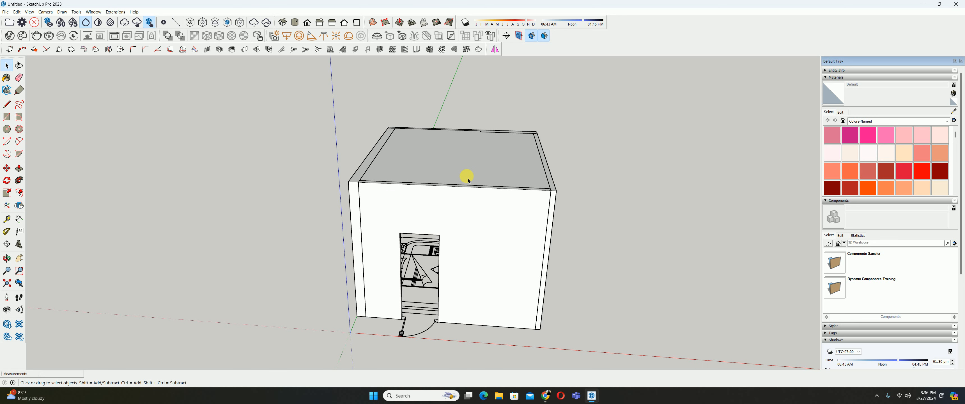
middle_click_drag(429, 185, 419, 164)
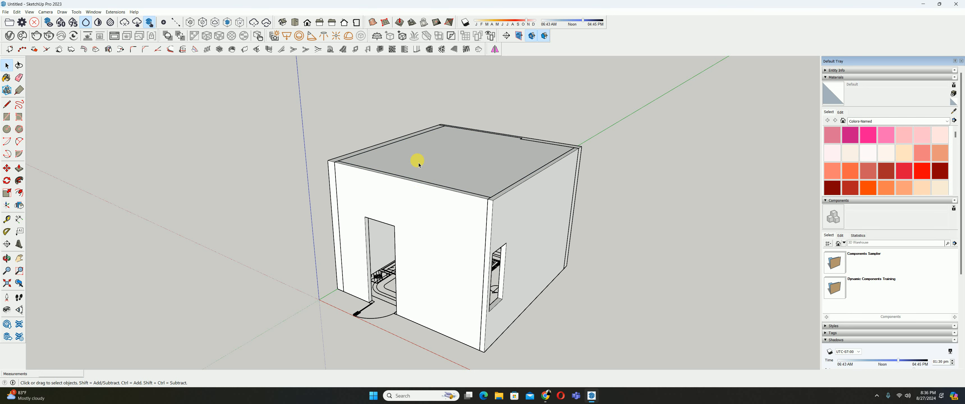
left_click(418, 164)
key("m")
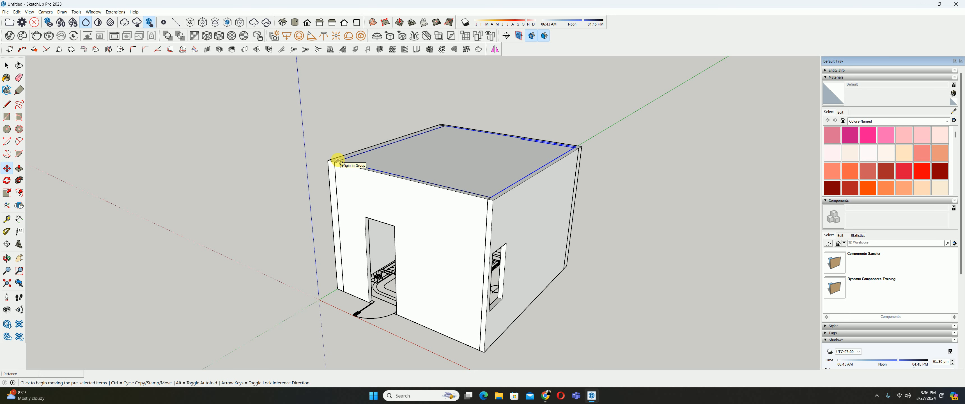
left_click(338, 161)
key("ctrl")
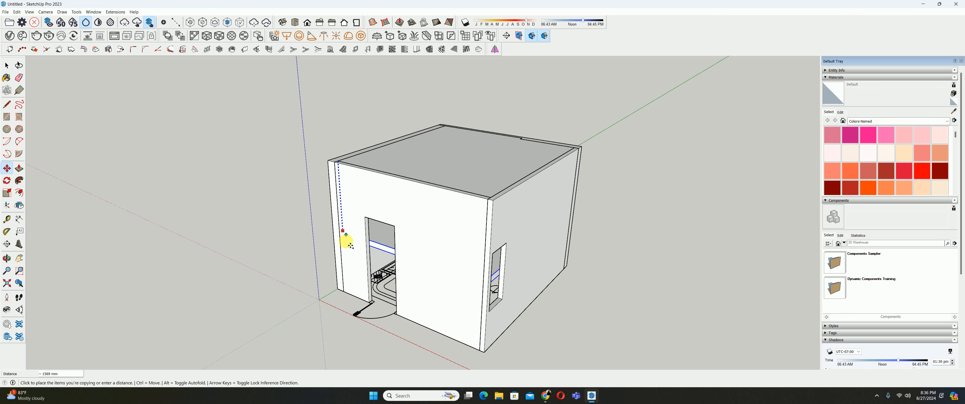
middle_click_drag(348, 277, 353, 216)
middle_click_drag(358, 292, 358, 166)
scroll(354, 234, "up", 3)
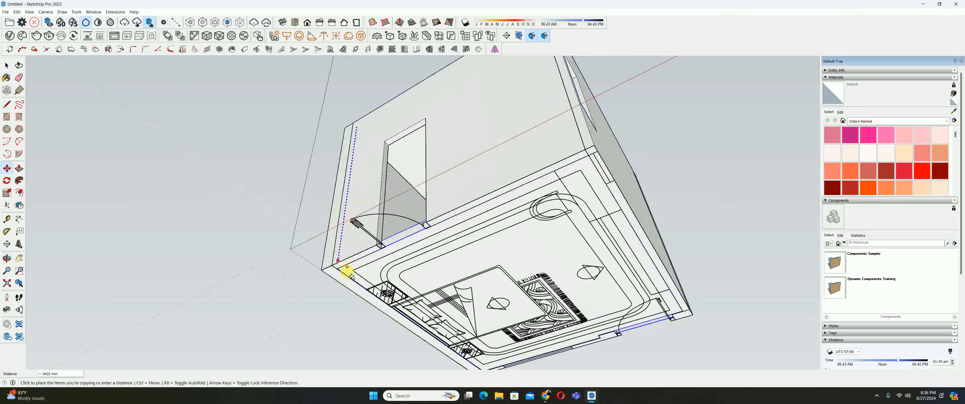
left_click(349, 273)
Open the copied floor slab's group and erase the short seam line on its side face below the door wall
key("space")
left_click(411, 282)
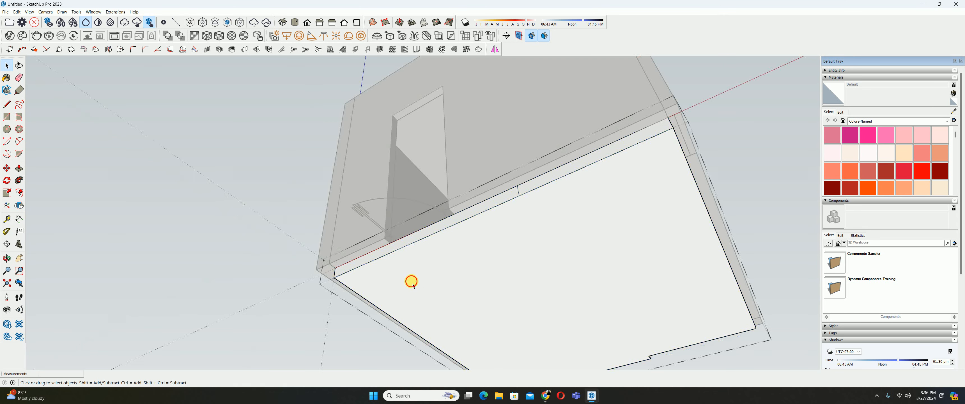
middle_click_drag(412, 284, 397, 244)
scroll(474, 159, "up", 2)
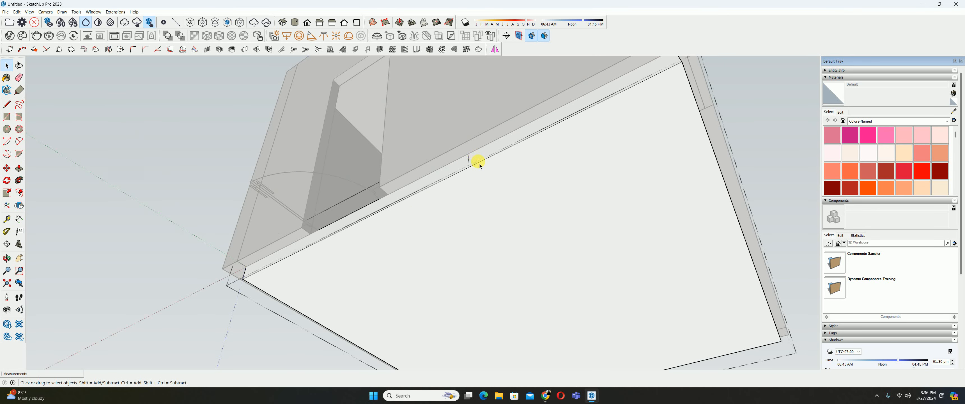
key("e")
scroll(470, 180, "down", 3)
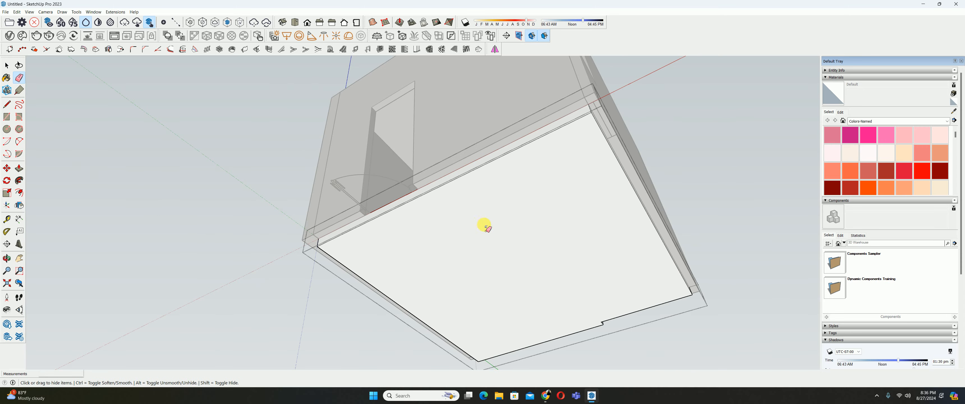
Offset the outline of the floor slab's underside outward beneath the walls
key("f")
left_click(461, 184)
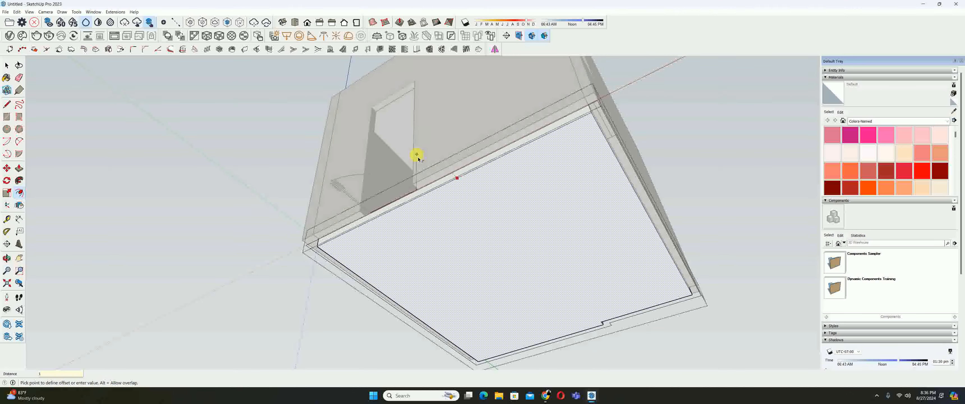
key("Return")
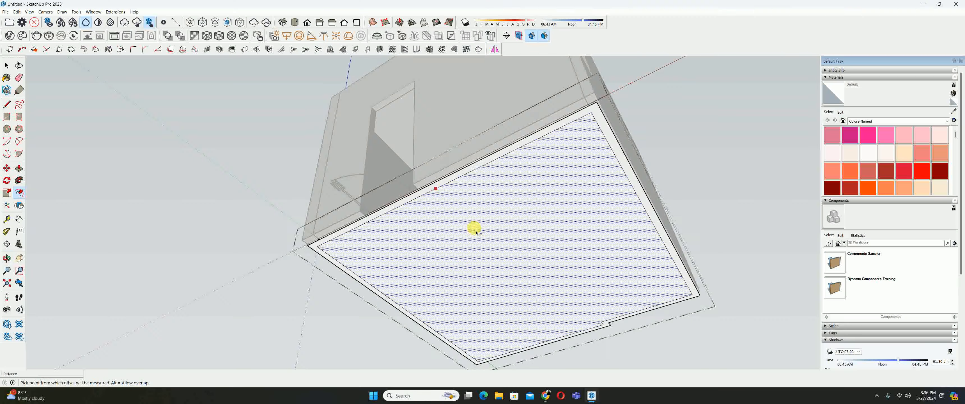
Push/Pull the offset border of the floor slab up to the bottom of the walls
middle_click_drag(476, 228, 443, 333)
scroll(513, 278, "up", 5)
key("p")
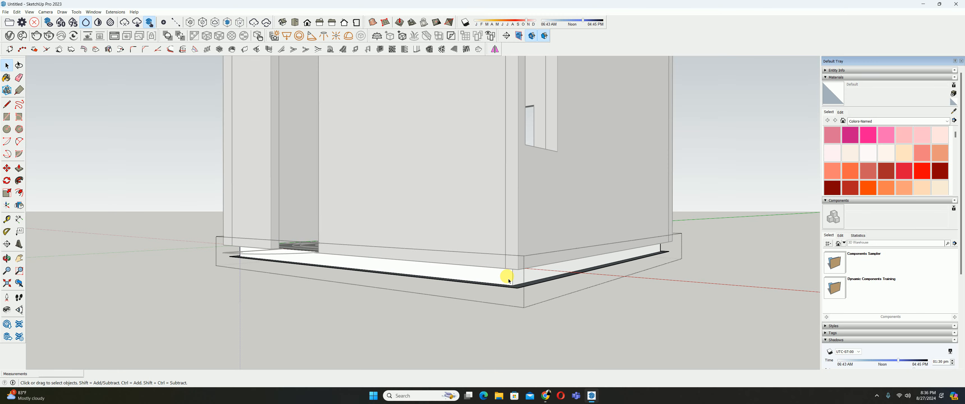
left_click(528, 287)
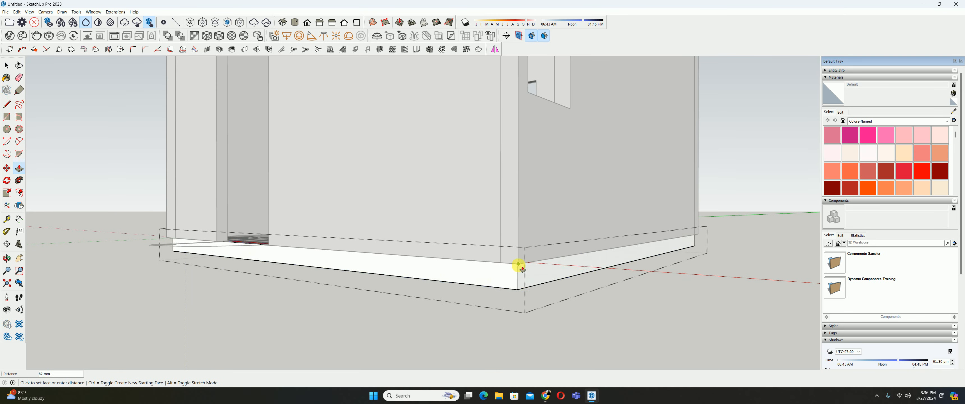
left_click(518, 263)
Isolate the floor slab from the rest of the model and examine its top face, border and column notch
key("i")
middle_click_drag(419, 273, 371, 375)
middle_click_drag(431, 302, 390, 353)
scroll(389, 334, "up", 2)
key("space")
left_click(386, 321)
scroll(376, 325, "down", 5)
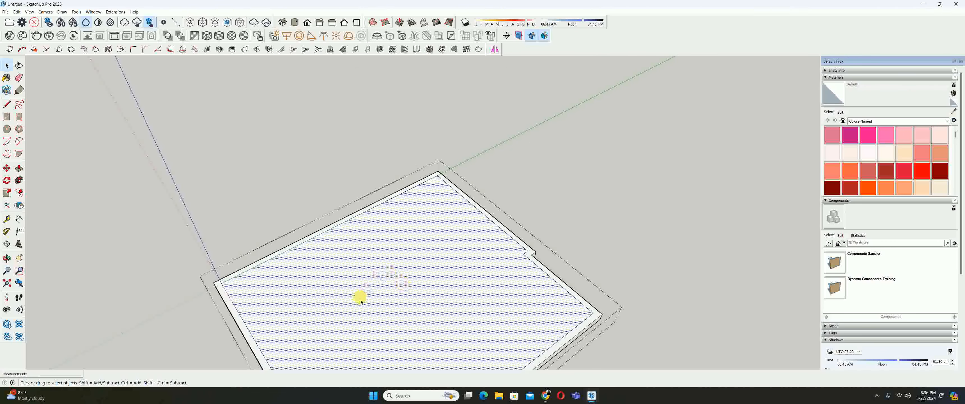
middle_click_drag(361, 301, 409, 271)
Push/Pull the floor slab's side faces beside the column notch outward to align with the outer wall face
key("p")
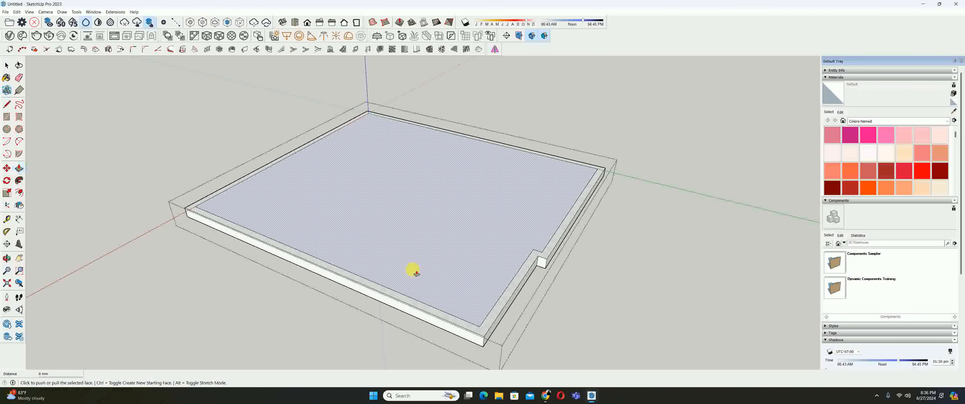
middle_click_drag(451, 312, 566, 185)
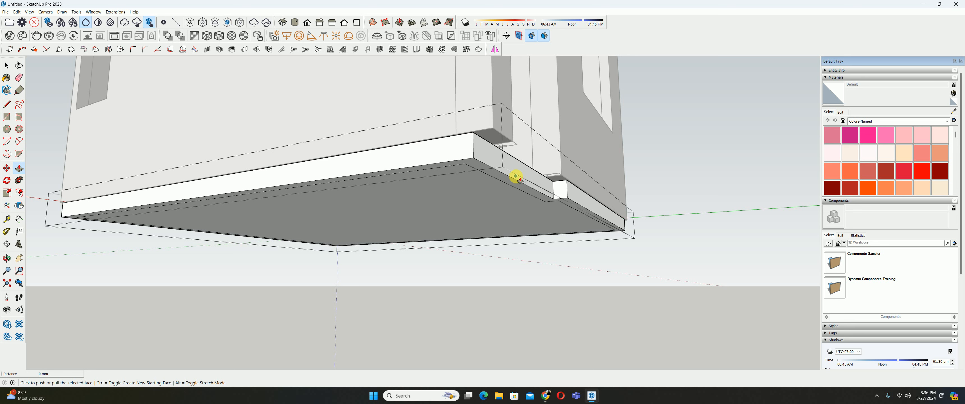
left_click(489, 136)
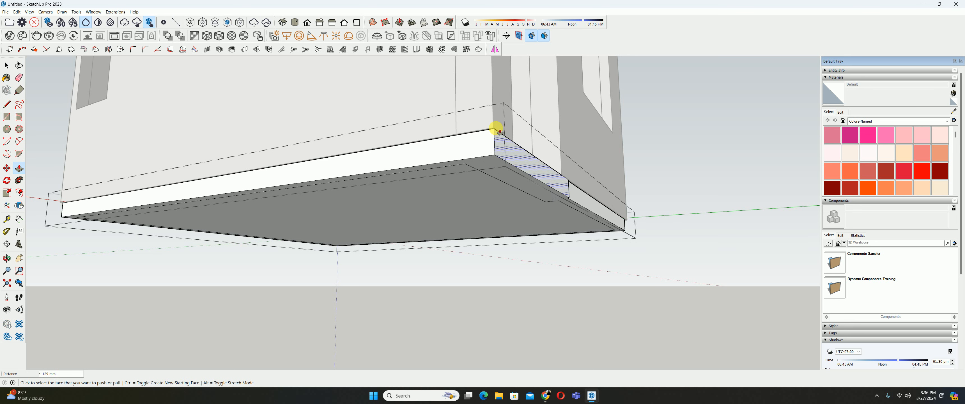
scroll(564, 185, "up", 1)
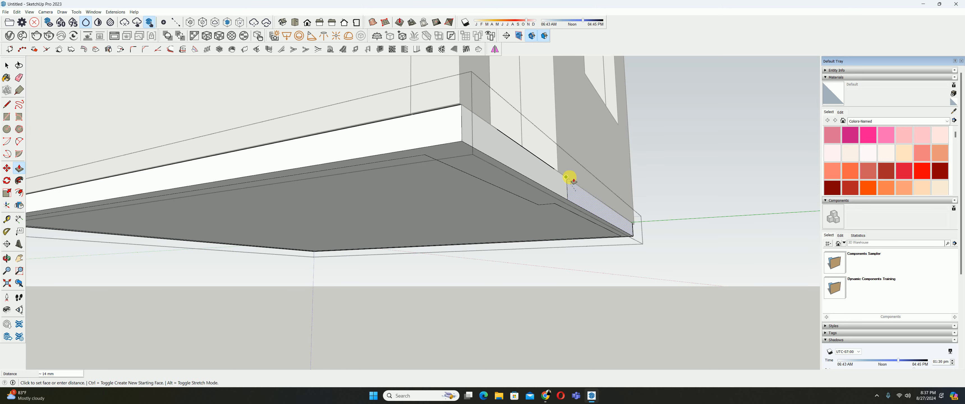
middle_click_drag(443, 140, 528, 253, "shift")
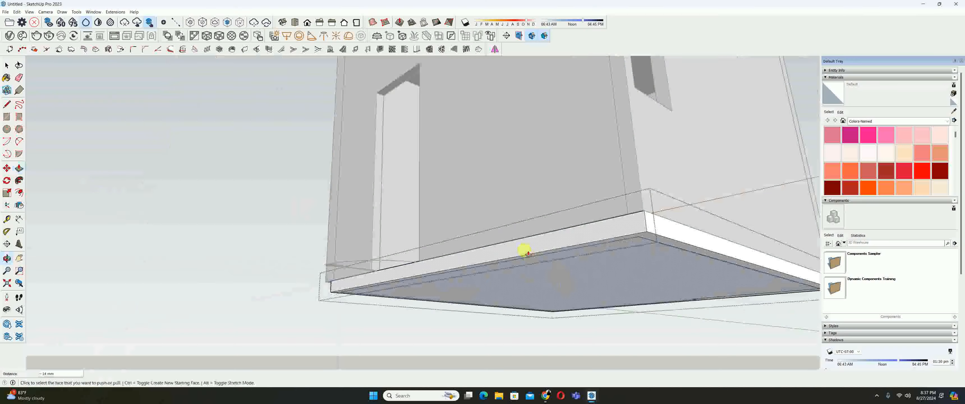
left_click(623, 229)
Close the floor slab's group and delete the ceiling slab to open the room from above
middle_click_drag(631, 204, 368, 185)
left_click(540, 270)
left_click(362, 200)
key("Delete")
middle_click_drag(362, 214, 589, 317)
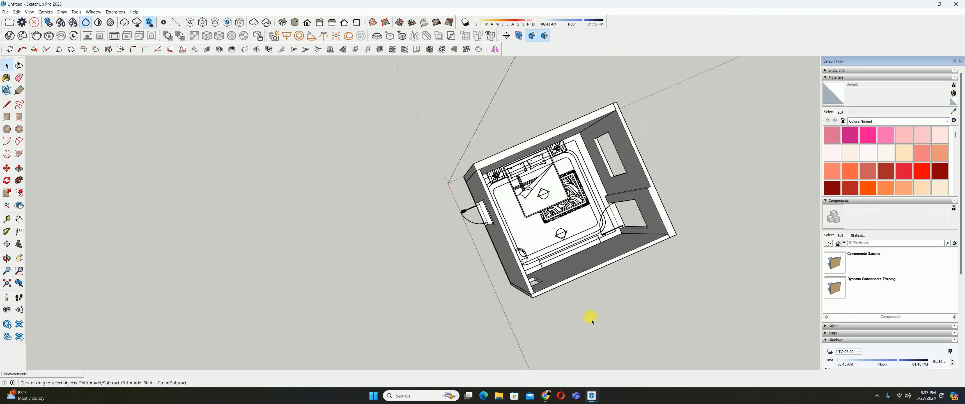
Select the bedroom floor plan drawing inside the room and remove it from view
scroll(615, 199, "up", 3)
middle_click_drag(614, 199, 528, 274)
scroll(525, 245, "up", 3)
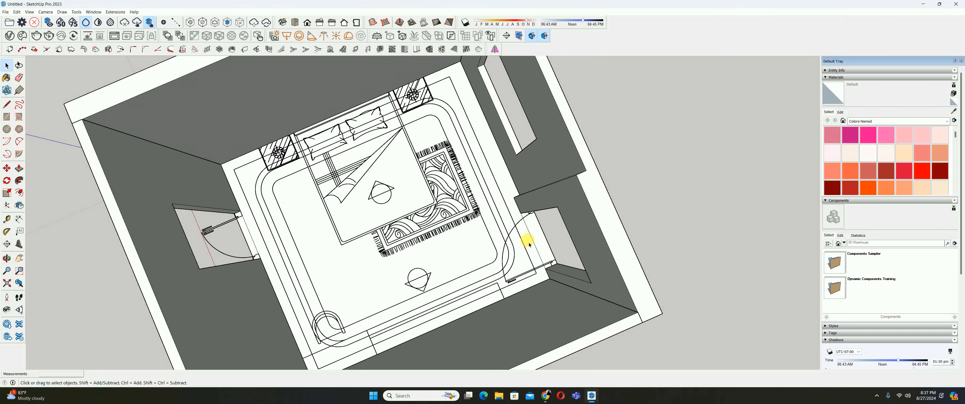
mouse_move(529, 244)
middle_mouse_down()
mouse_move(529, 255)
mouse_move(517, 215)
mouse_move(519, 243)
middle_mouse_up()
left_click(480, 225)
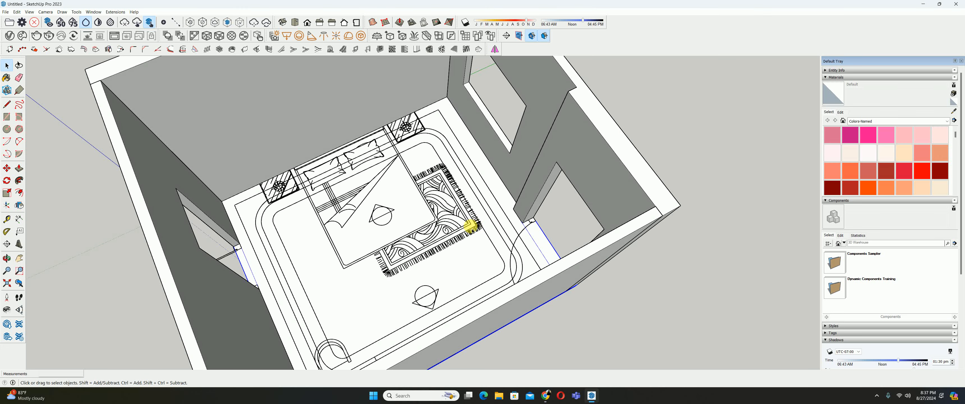
left_click(469, 228)
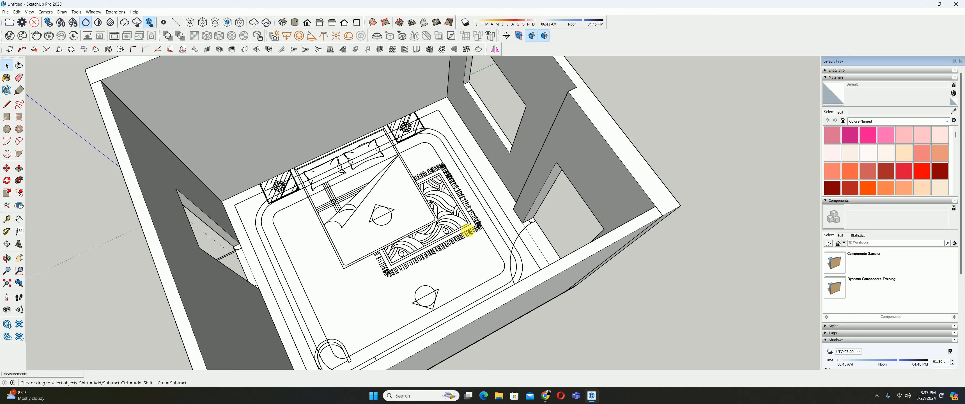
middle_click_drag(400, 242, 369, 324)
triple_click(354, 336)
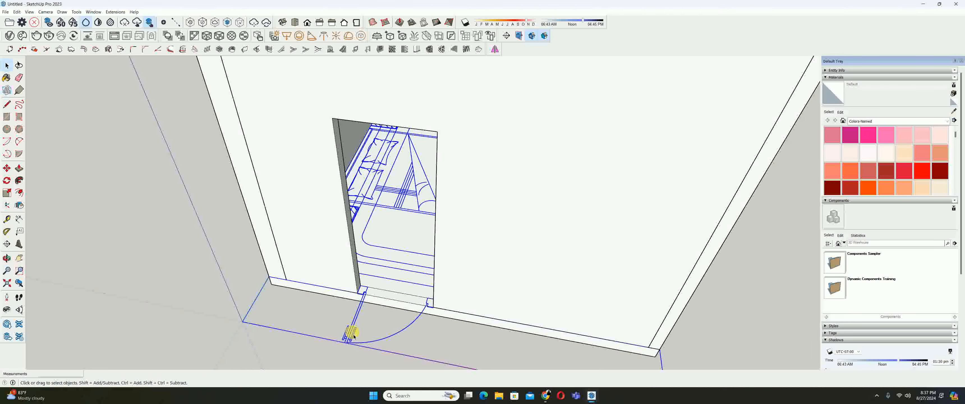
middle_click_drag(354, 336, 448, 334)
Open the floor slab's group for editing and show the surrounding walls again
double_click(447, 332)
scroll(443, 316, "up", 3)
scroll(447, 331, "up", 1)
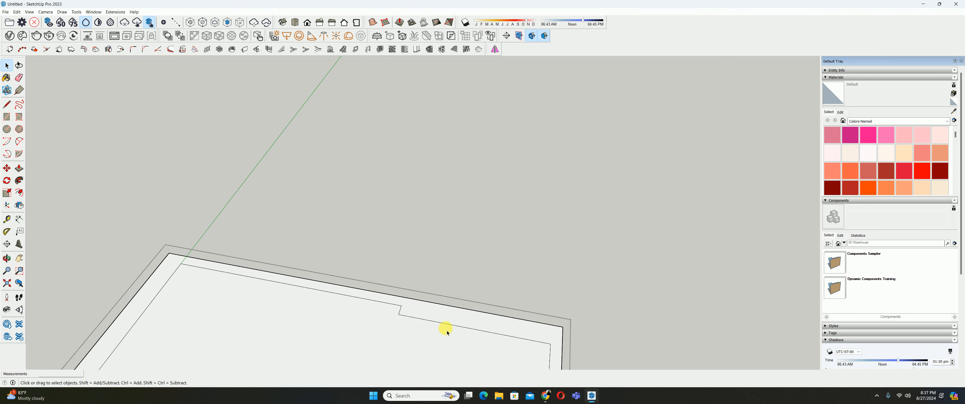
key("i")
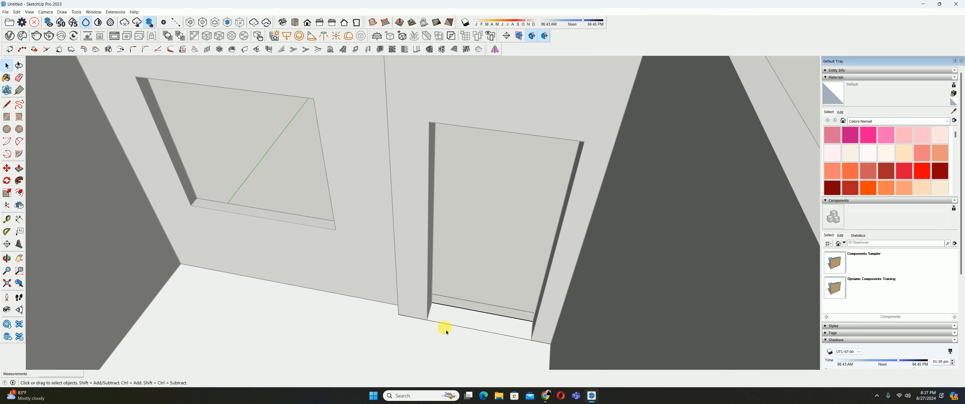
key("l")
scroll(442, 318, "up", 2)
left_click(420, 323)
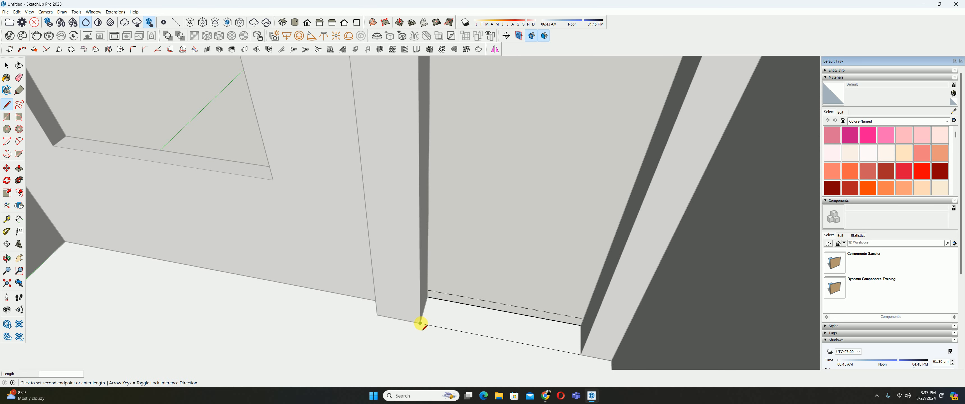
key("Escape")
key("space")
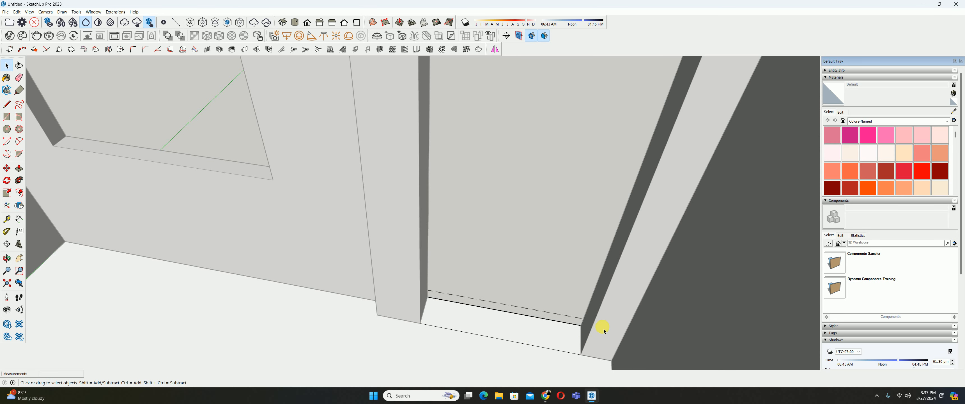
key("l")
left_click(581, 325)
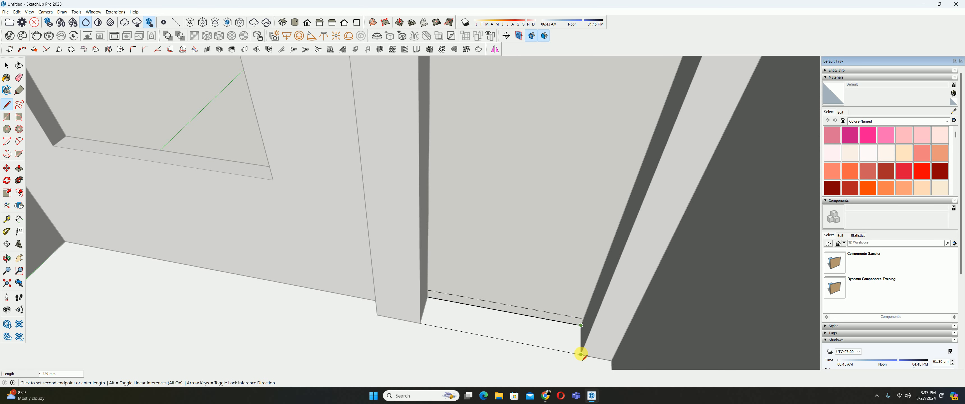
key("Escape")
key("space")
scroll(515, 344, "down", 2)
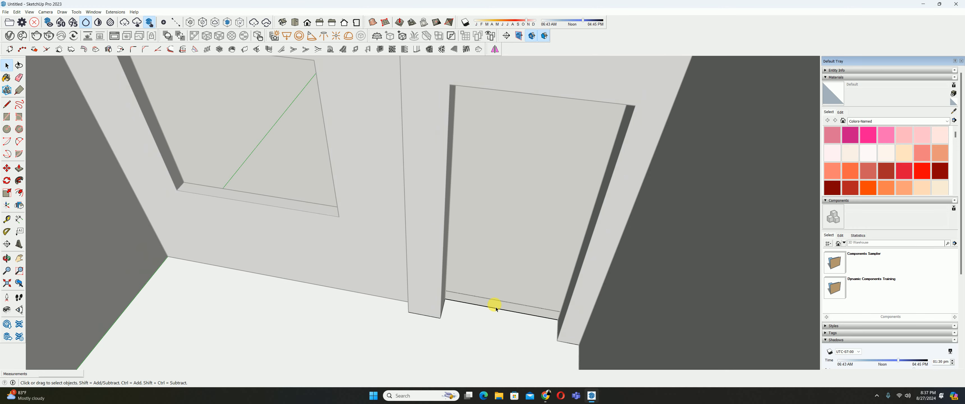
Open the floor slab's group and draw lines across the door threshold to complete its outline on the floor
key("Escape")
scroll(496, 310, "down", 3)
middle_click_drag(487, 316, 654, 121, "shift")
scroll(517, 222, "down", 3)
scroll(534, 201, "up", 3)
double_click(514, 194)
scroll(477, 180, "up", 5)
key("l")
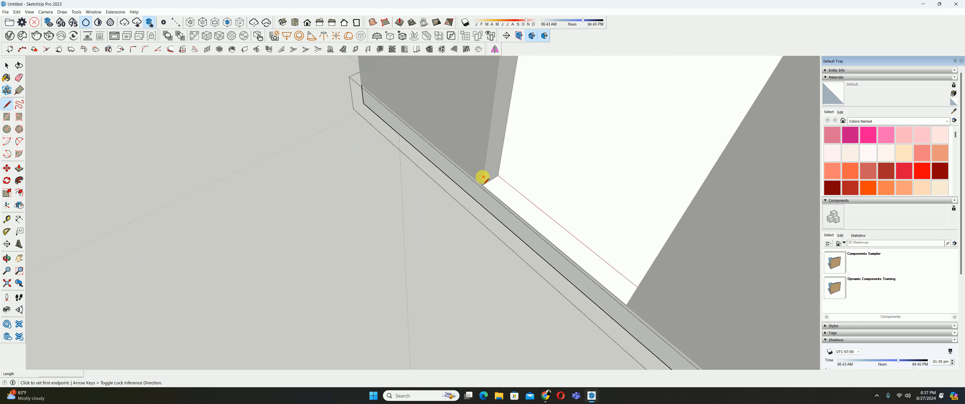
middle_click_drag(494, 214, 648, 131)
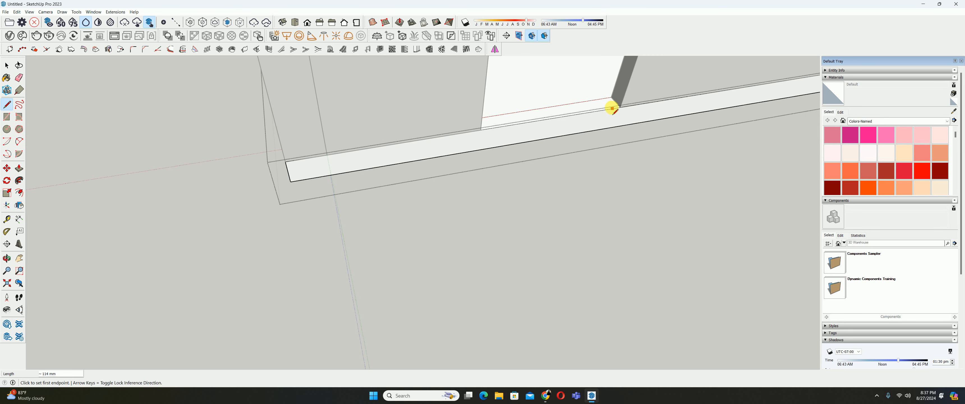
key("e")
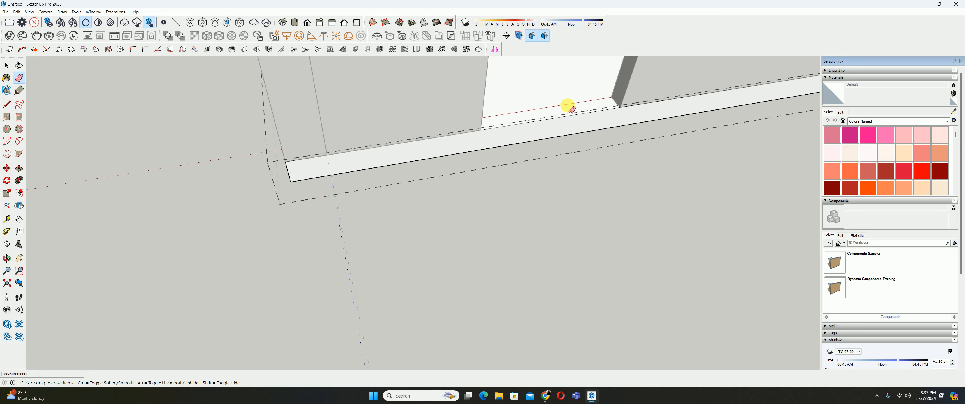
mouse_move(572, 110)
middle_mouse_down()
mouse_move(552, 115)
mouse_move(498, 209)
mouse_move(560, 171)
mouse_move(612, 162)
middle_mouse_up()
Select the inner floor face to check its outline through the openings, and close the slab's group
key("space")
left_click(504, 198)
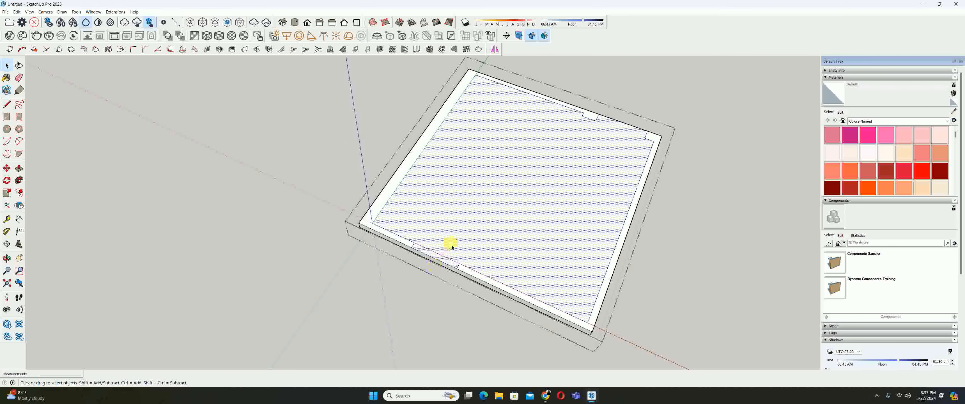
key("Delete")
middle_click_drag(463, 235, 413, 307)
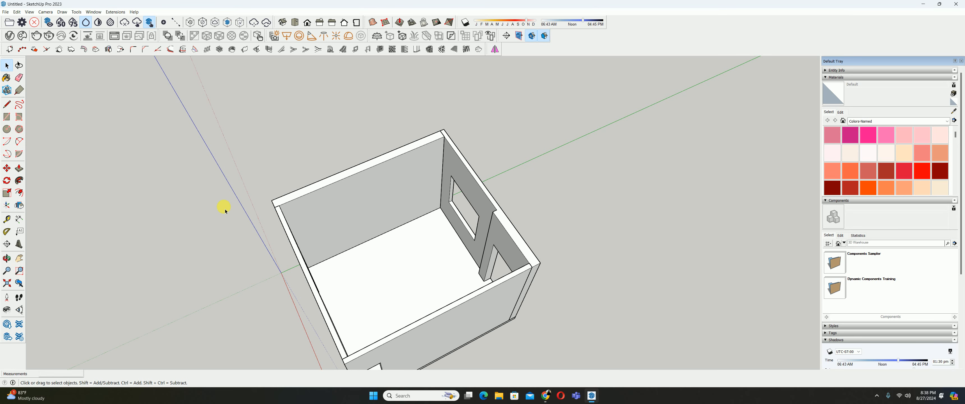
Examine the door opening, its jambs and the wall base against the floor plan from outside and inside the room
middle_click_drag(225, 211, 414, 271)
scroll(415, 271, "up", 3)
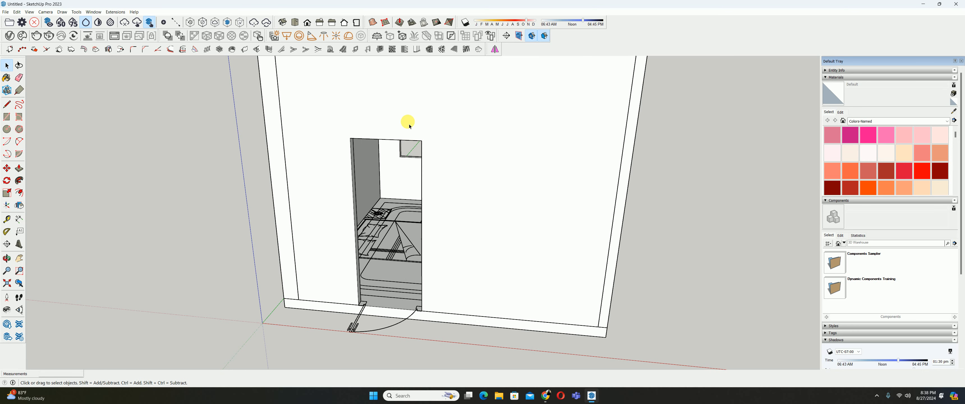
scroll(365, 305, "up", 2)
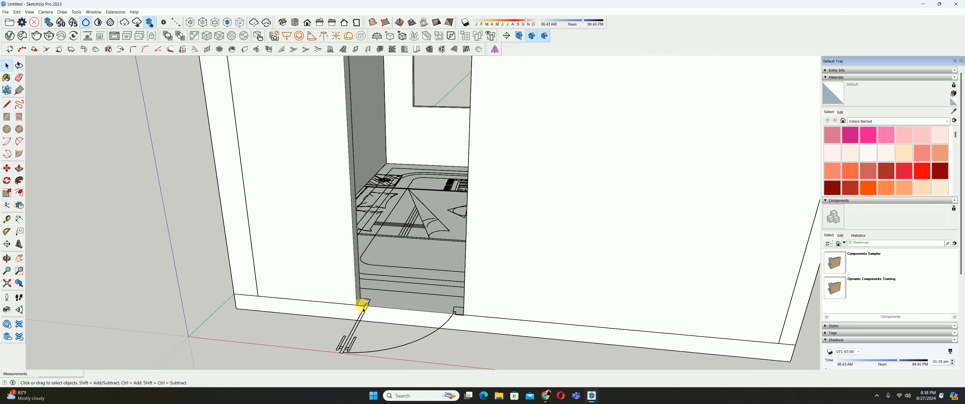
scroll(368, 301, "up", 2)
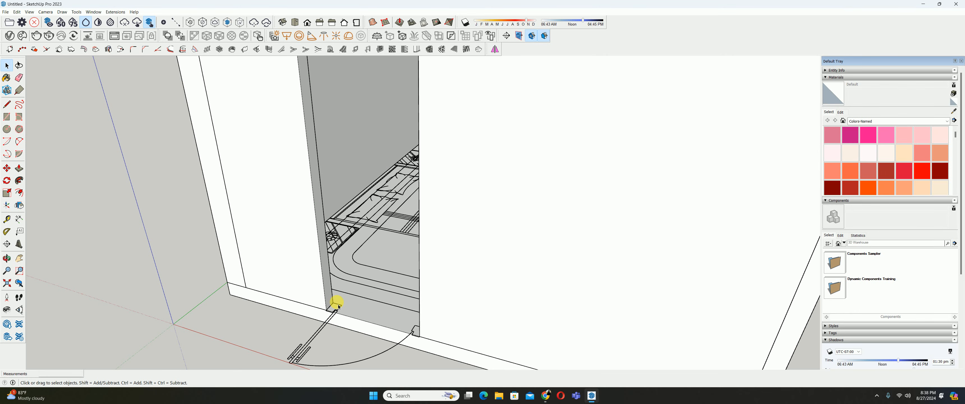
scroll(351, 309, "down", 7)
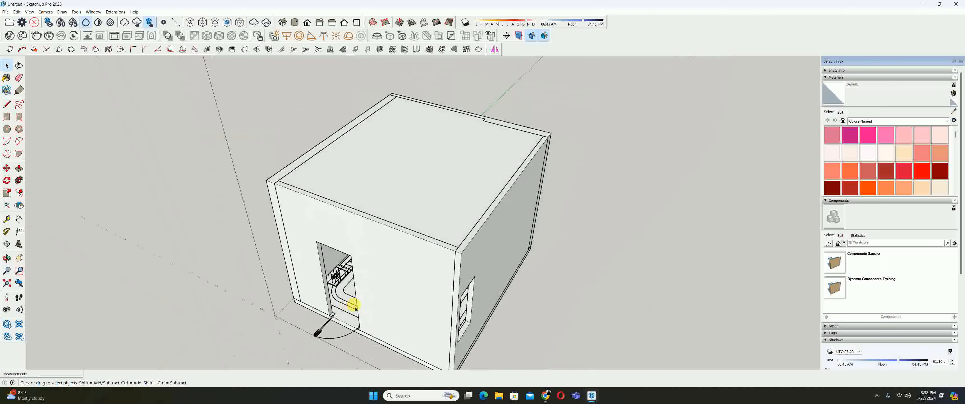
middle_click_drag(422, 211, 361, 230)
scroll(360, 231, "up", 3)
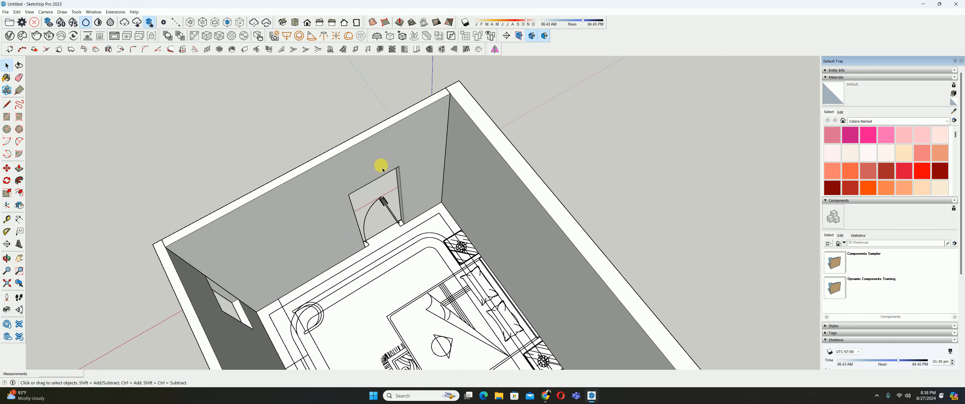
scroll(412, 178, "down", 1)
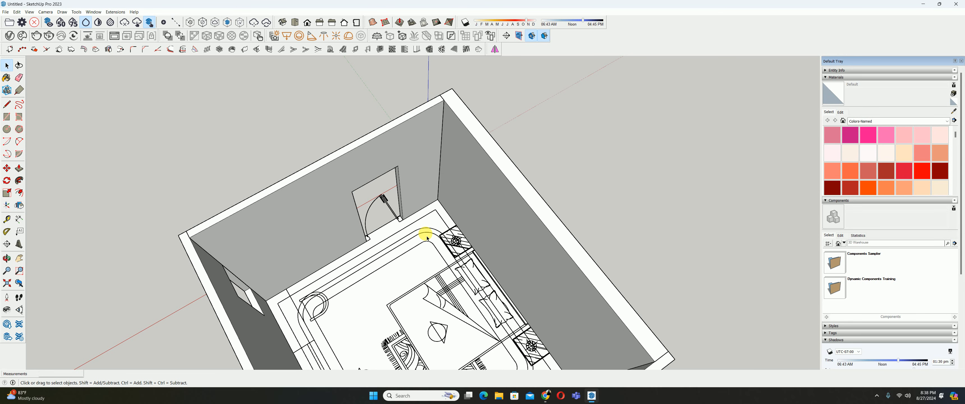
scroll(384, 209, "up", 4)
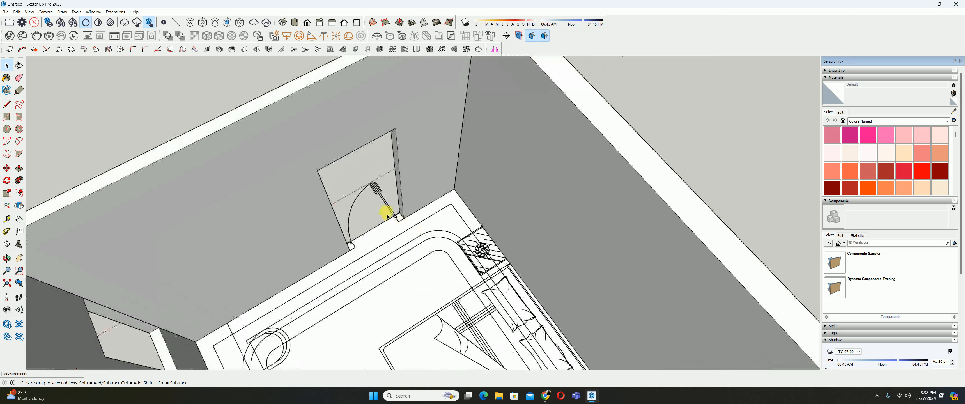
scroll(400, 216, "up", 1)
scroll(401, 217, "up", 3)
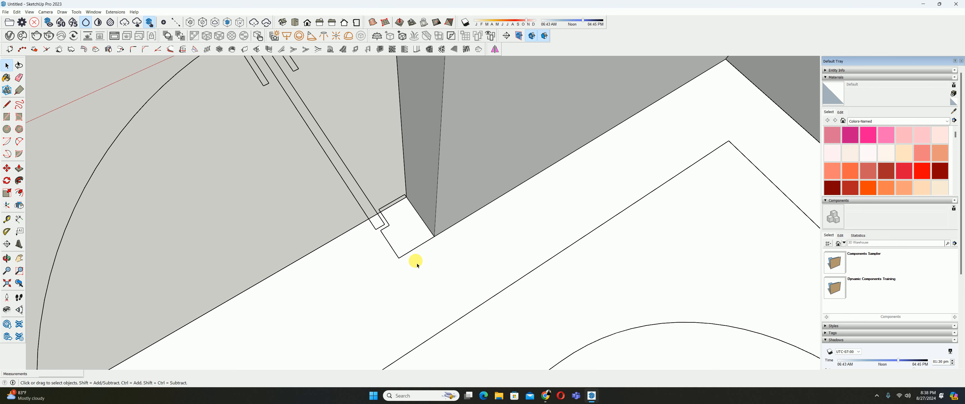
Place a guide line on the floor 10 mm out from the wall base beside the door
key("t")
scroll(431, 248, "up", 1)
left_click(462, 222)
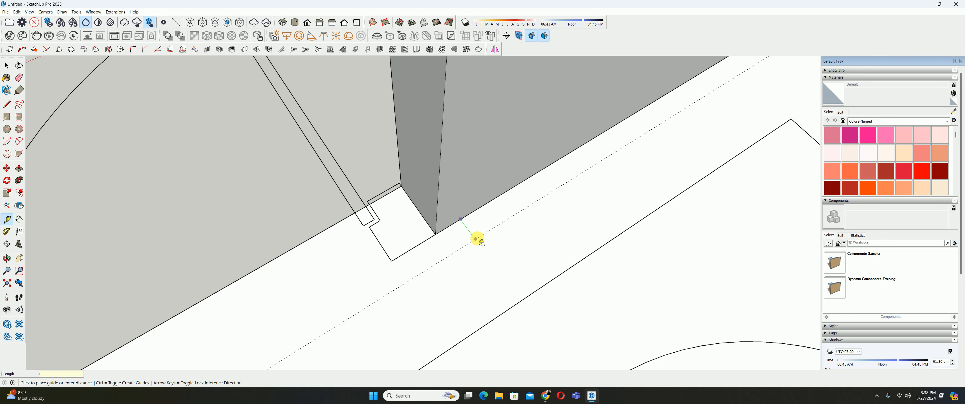
type("10")
key("Return")
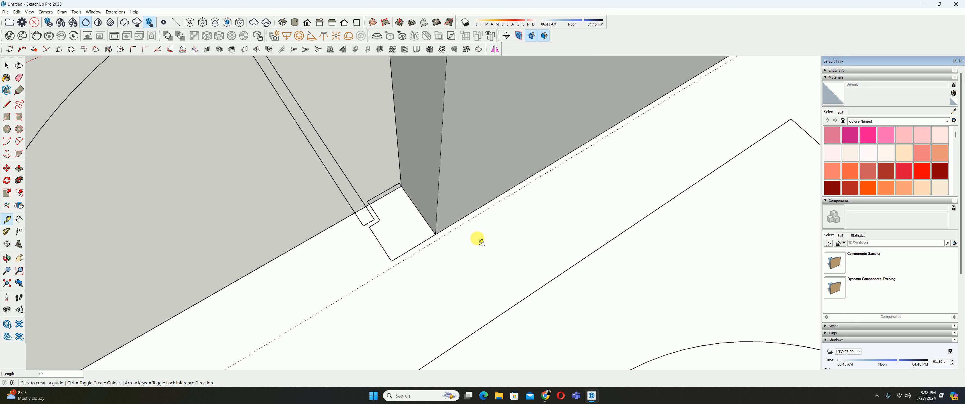
key("space")
scroll(456, 233, "down", 5)
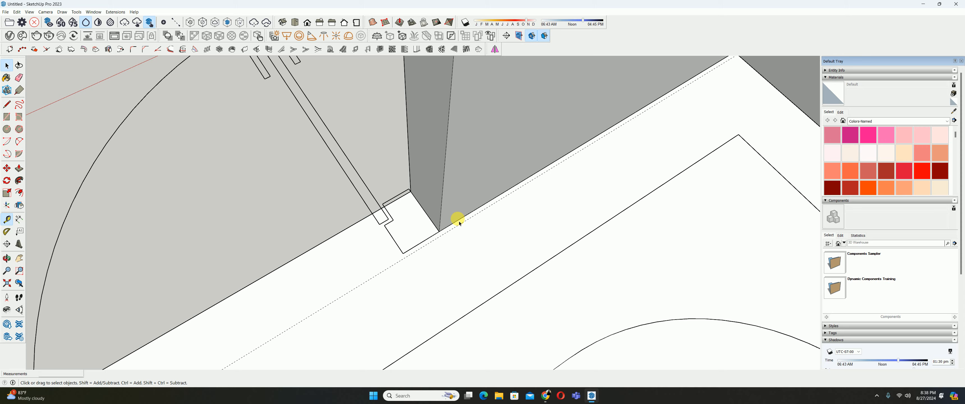
scroll(457, 238, "down", 10)
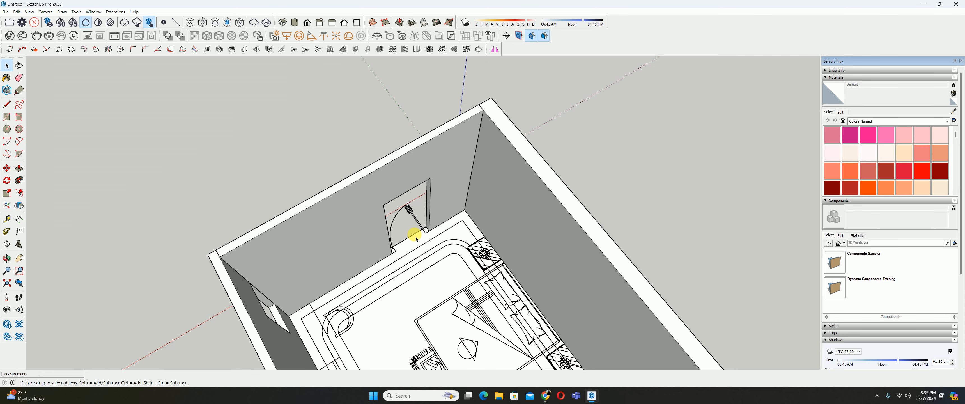
Open the floor slab's group, copy the inner floor face with its boundary edges, and close the group
middle_click_drag(408, 240, 318, 186)
double_click(405, 286)
left_click(334, 237)
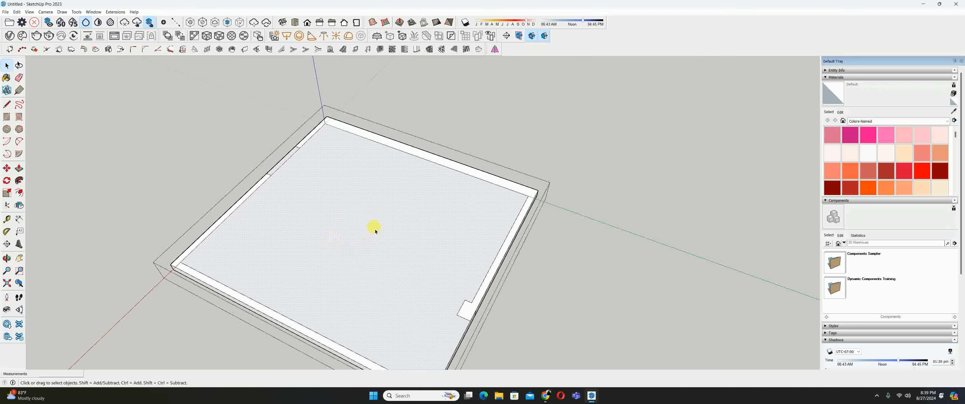
double_click(333, 230)
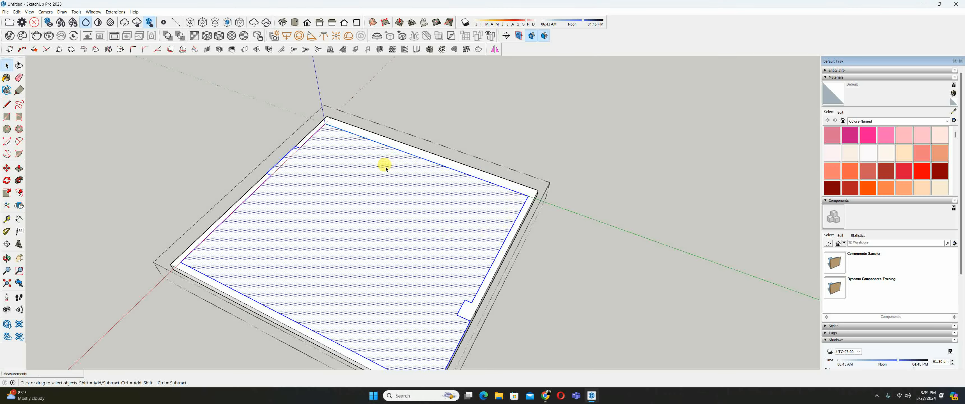
key("Escape")
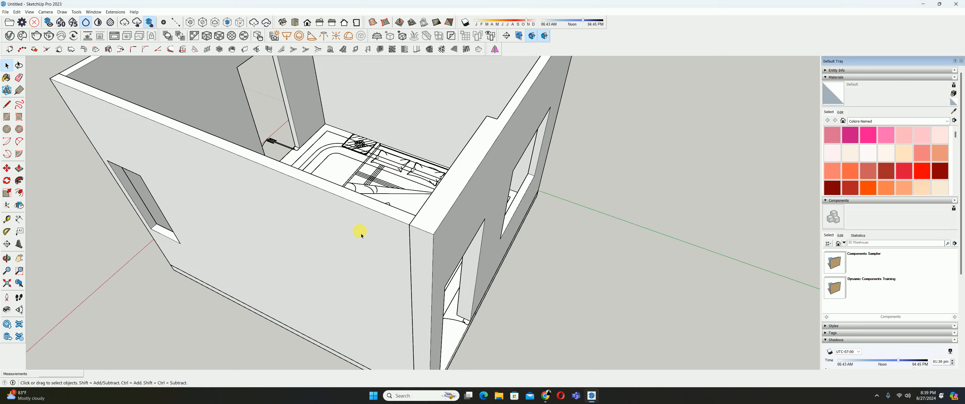
Paste the copied floor face in place outside the slab's group and make it a separate group
left_click(18, 13)
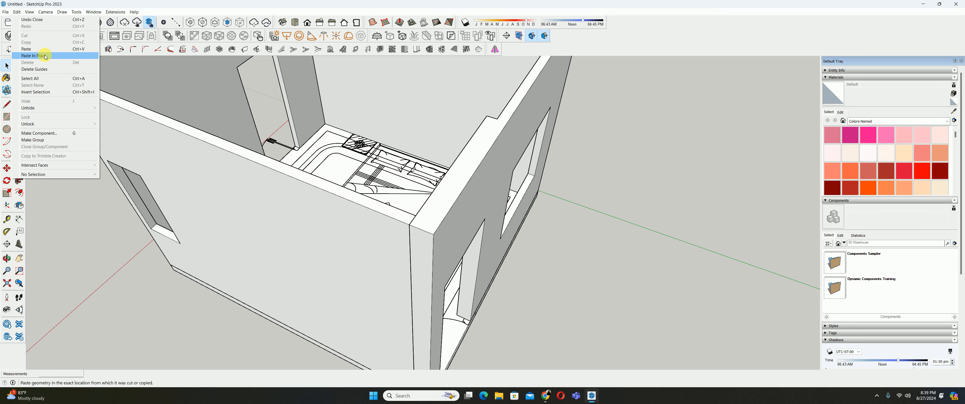
left_click(45, 56)
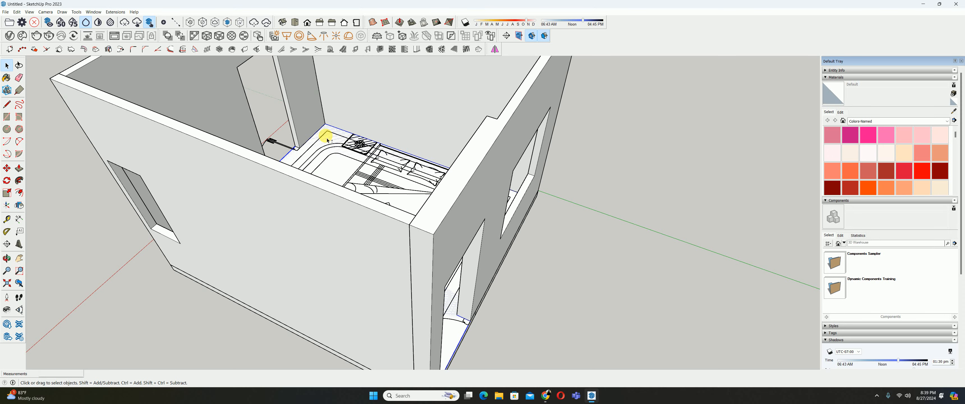
scroll(326, 141, "up", 5)
right_click(313, 147)
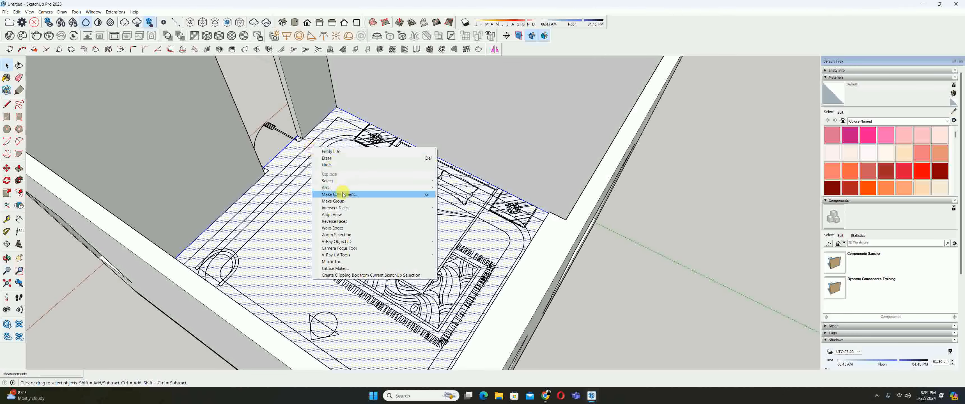
left_click(336, 202)
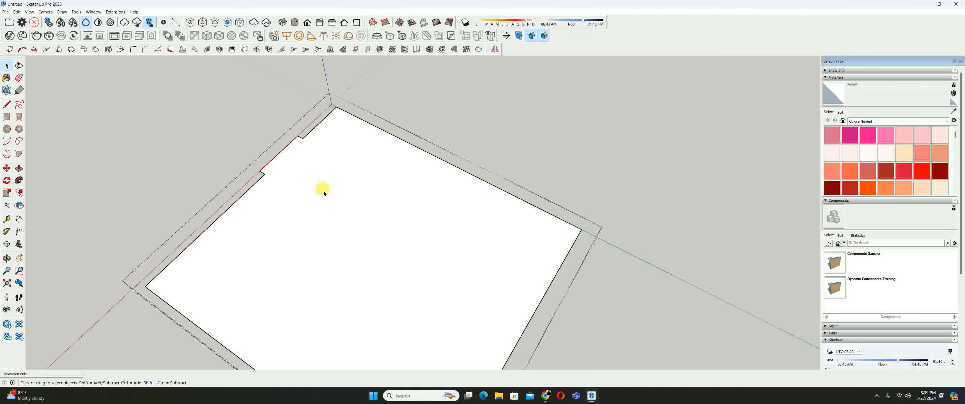
Inside the new group, offset the face's outline 12 mm inward and delete the inner face, leaving a thin skirting strip
scroll(317, 173, "up", 2)
key("f")
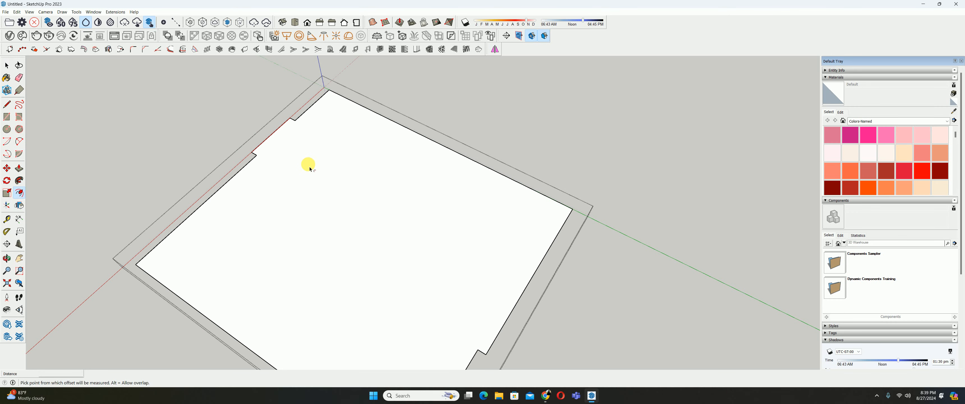
left_click(383, 123)
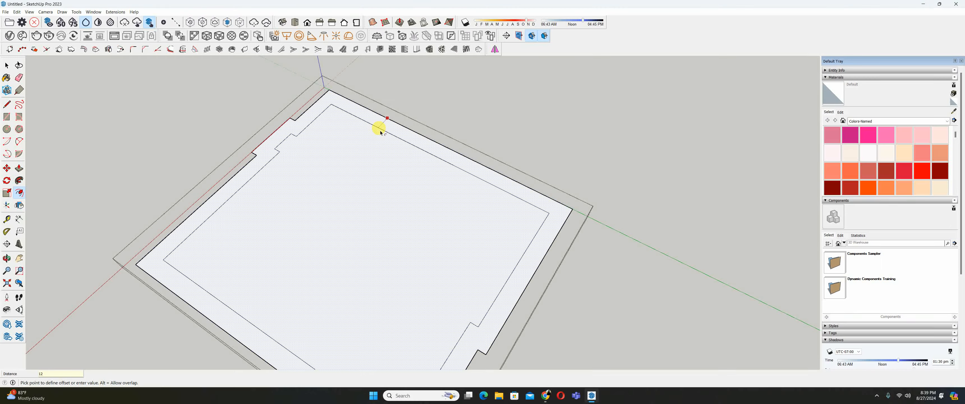
key("Return")
key("space")
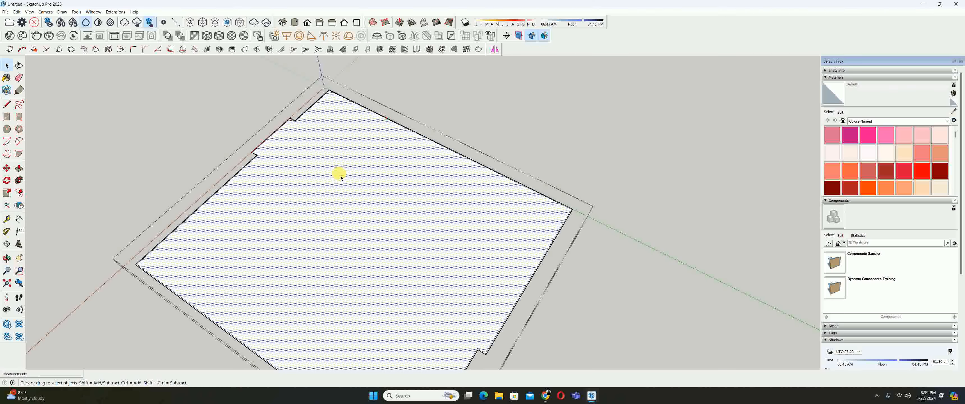
key("Delete")
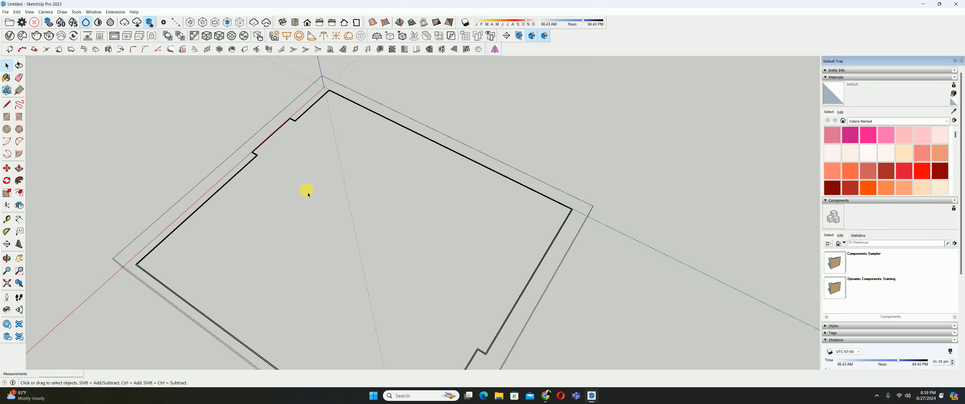
Push/Pull the thin perimeter strip up 100 mm to form the skirting
scroll(170, 226, "up", 5)
middle_click_drag(122, 282, 290, 215, "shift")
scroll(290, 212, "up", 3)
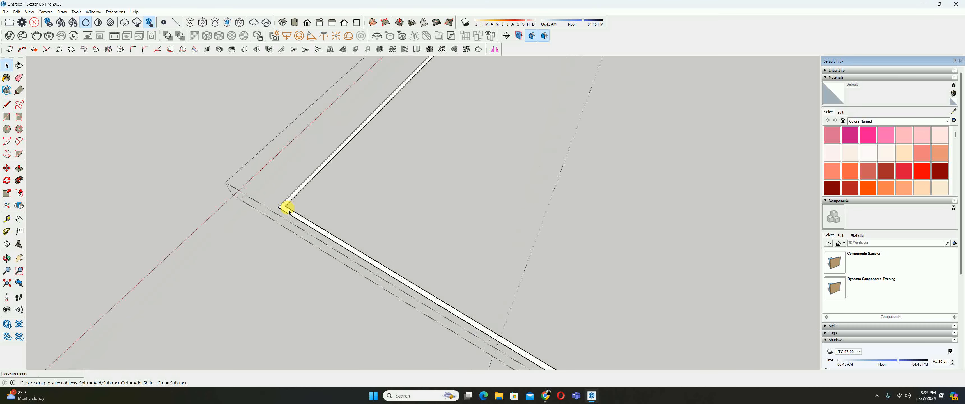
key("p")
left_click(284, 207)
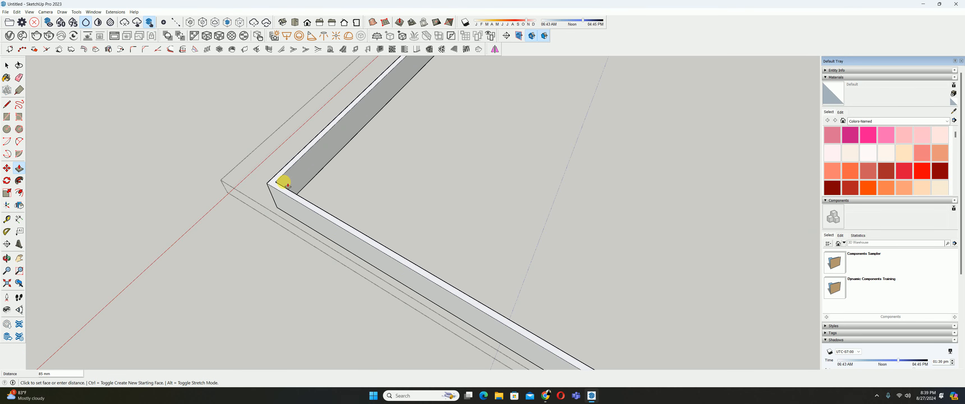
key("Return")
scroll(321, 173, "down", 8)
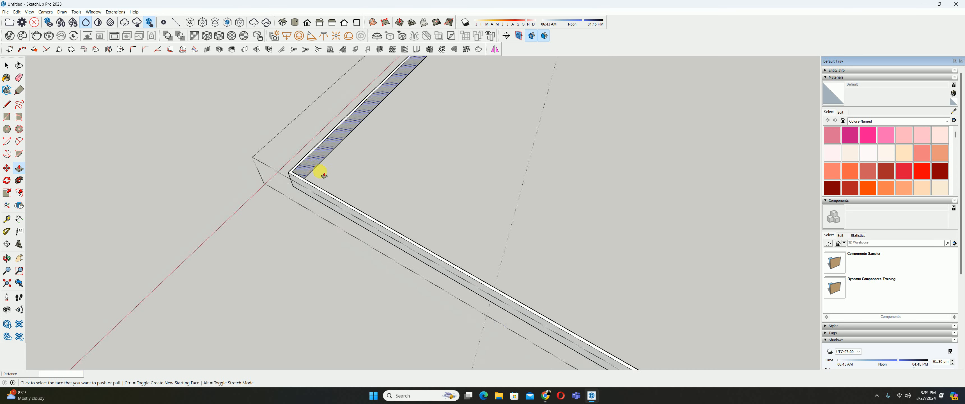
Push/Pull the skirting segment across the door opening back through its thickness to remove it there
middle_click_drag(385, 173, 295, 211)
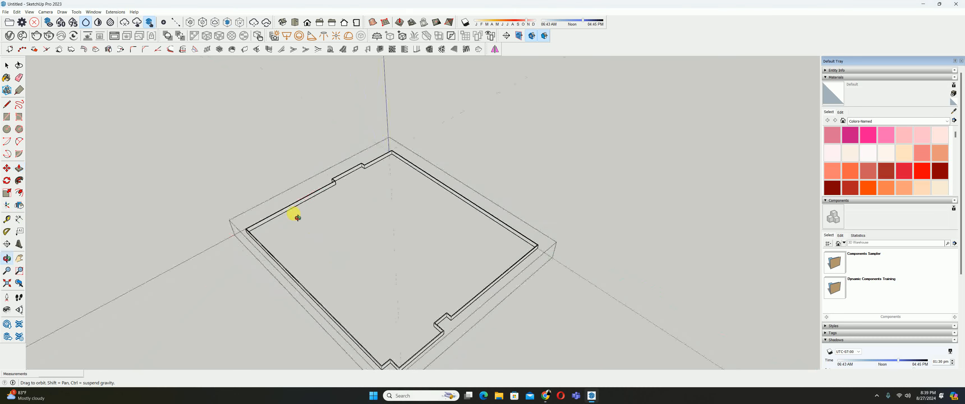
scroll(310, 162, "up", 6)
scroll(351, 174, "up", 2)
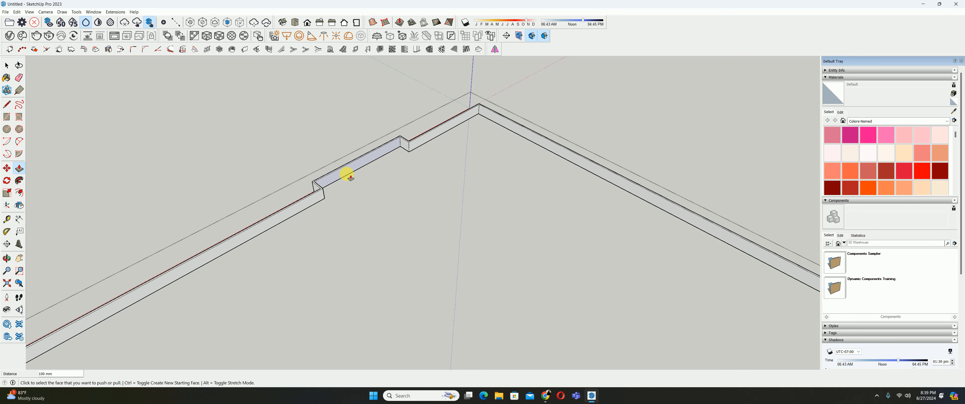
left_click(348, 175)
left_click(333, 168)
scroll(339, 187, "down", 1)
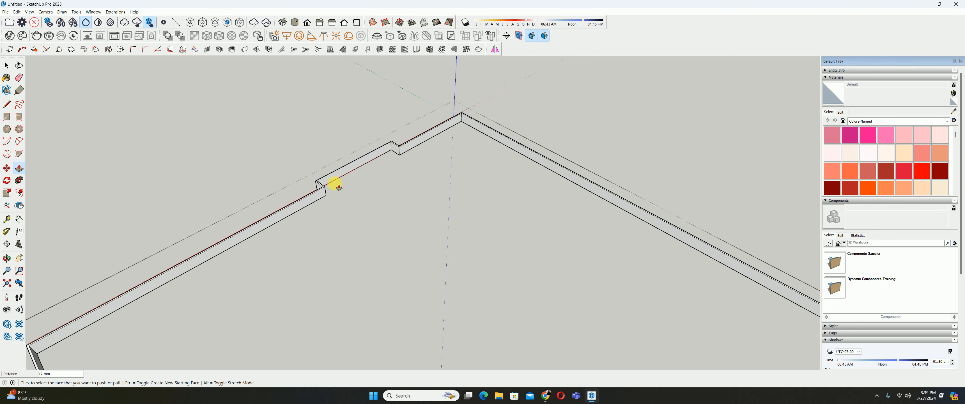
key("e")
mouse_move(349, 190)
middle_mouse_down()
mouse_move(366, 270)
mouse_move(275, 235)
mouse_move(405, 226)
mouse_move(323, 201)
mouse_move(273, 151)
mouse_move(412, 222)
middle_mouse_up()
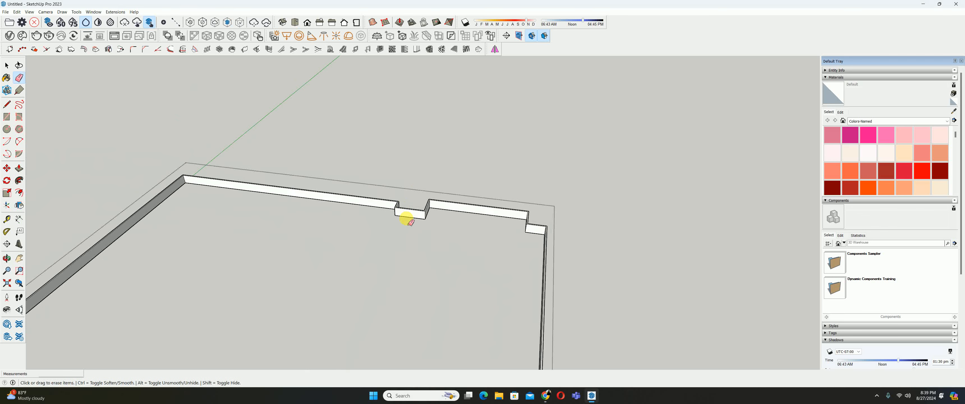
Push/Pull the skirting segment across the corner door opening back through its thickness, erase its leftover edges and leave the group
scroll(408, 221, "up", 3)
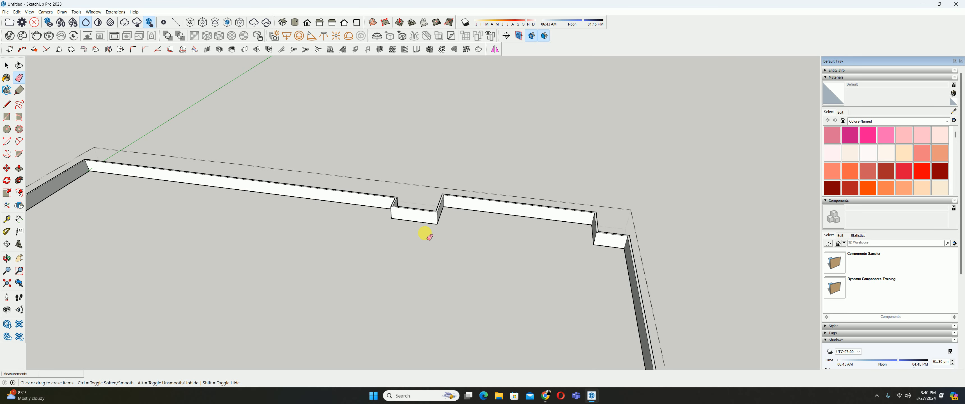
key("i")
scroll(497, 214, "up", 2)
middle_click_drag(502, 218, 460, 241)
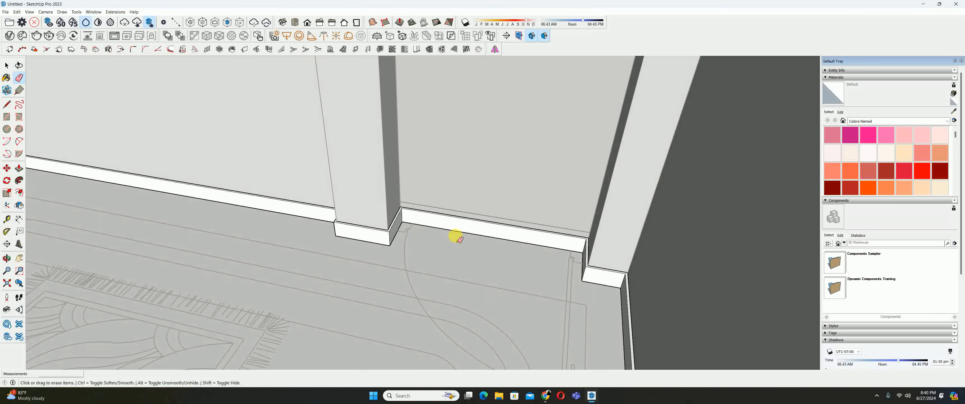
key("p")
left_click(452, 224)
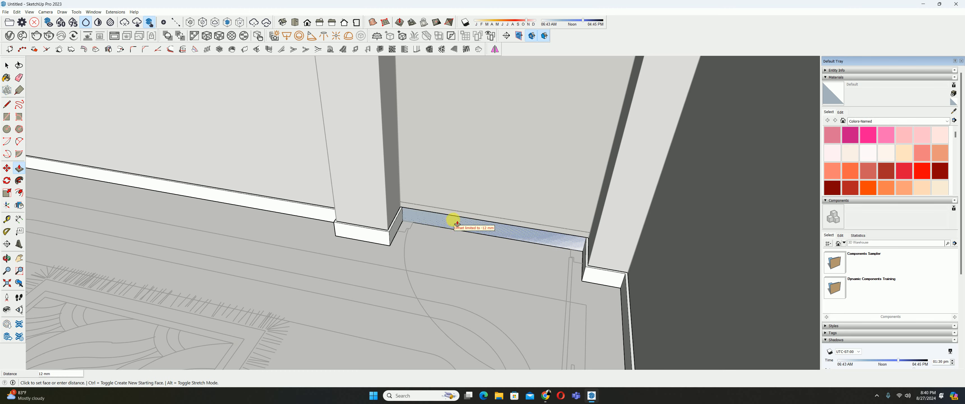
left_click(455, 223)
key("e")
left_click(467, 220)
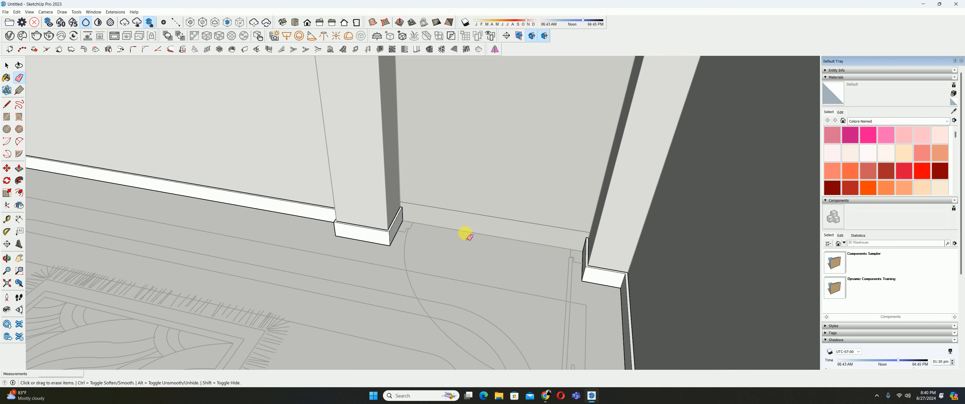
scroll(465, 224, "down", 3)
middle_click_drag(491, 220, 436, 229)
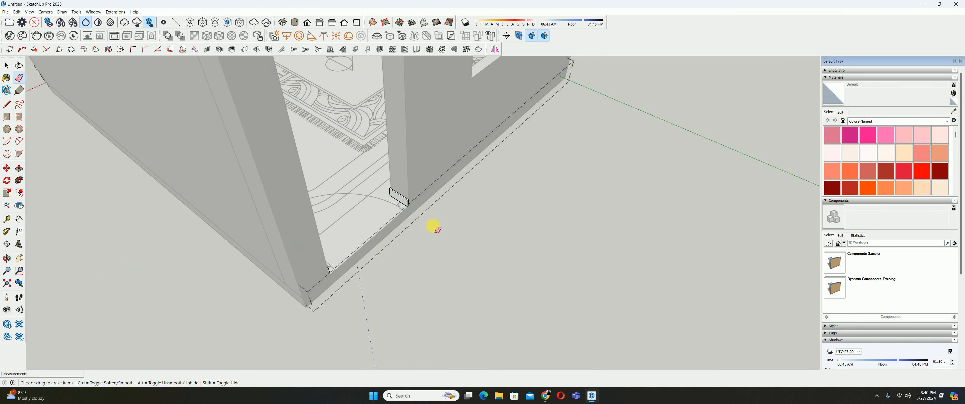
scroll(416, 204, "up", 1)
key("space")
key("Escape")
scroll(409, 207, "down", 8)
middle_click_drag(392, 211, 423, 330)
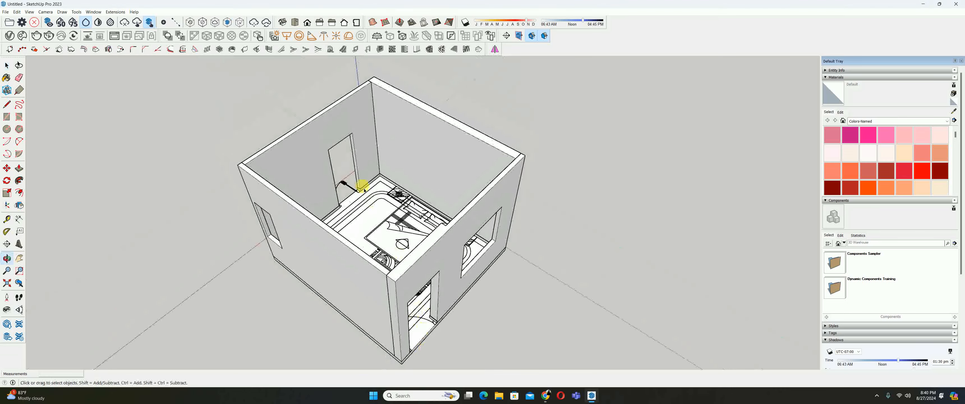
Inside the far door wall's group, copy the inner face's bottom edges on both sides of the opening 100 mm upward
scroll(363, 189, "up", 5)
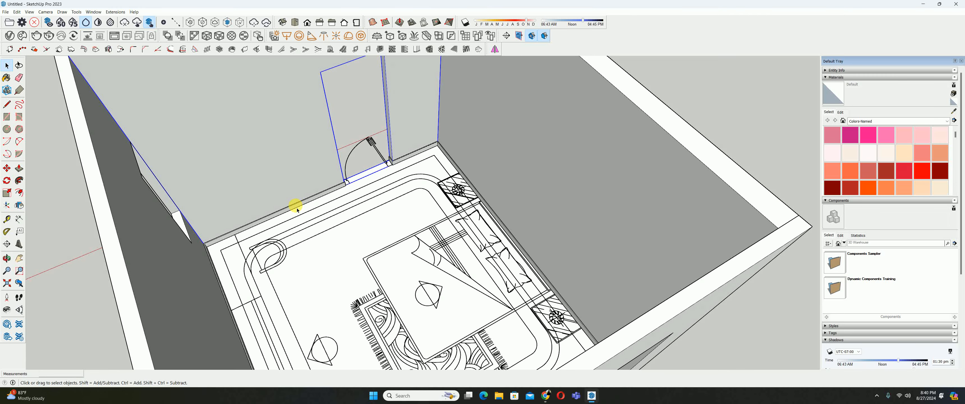
scroll(297, 210, "up", 5)
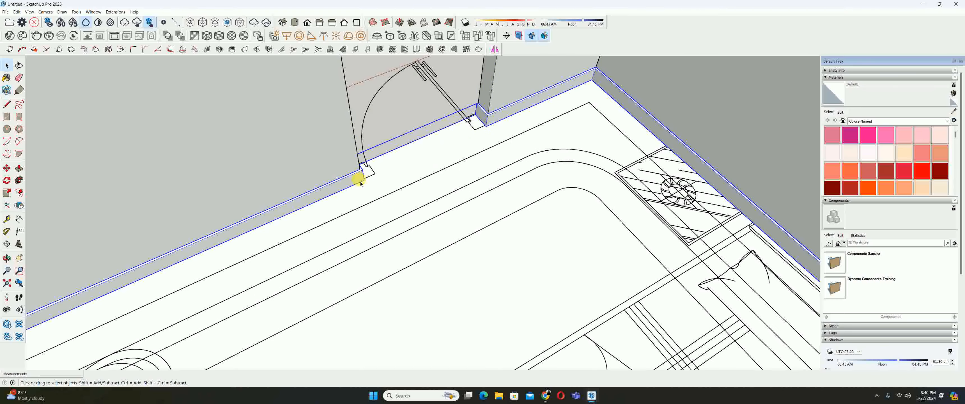
scroll(360, 183, "down", 6)
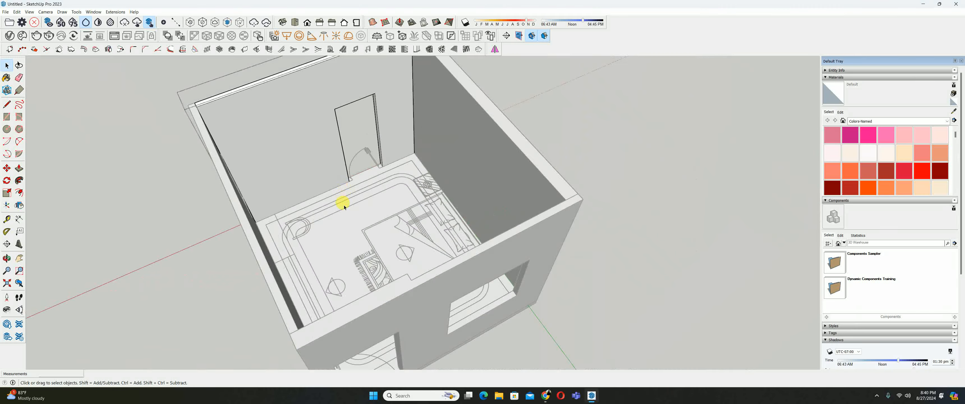
scroll(288, 213, "down", 3)
key("o")
left_click_drag(291, 205, 360, 190)
key("space")
left_click(360, 190)
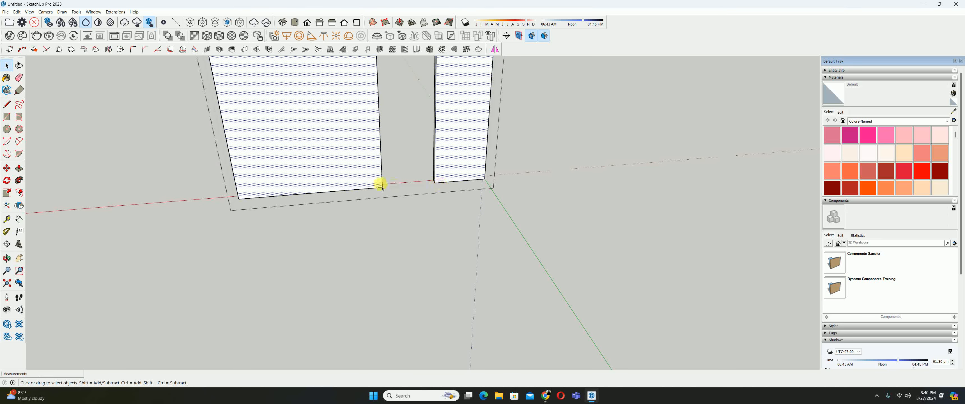
left_click(379, 188)
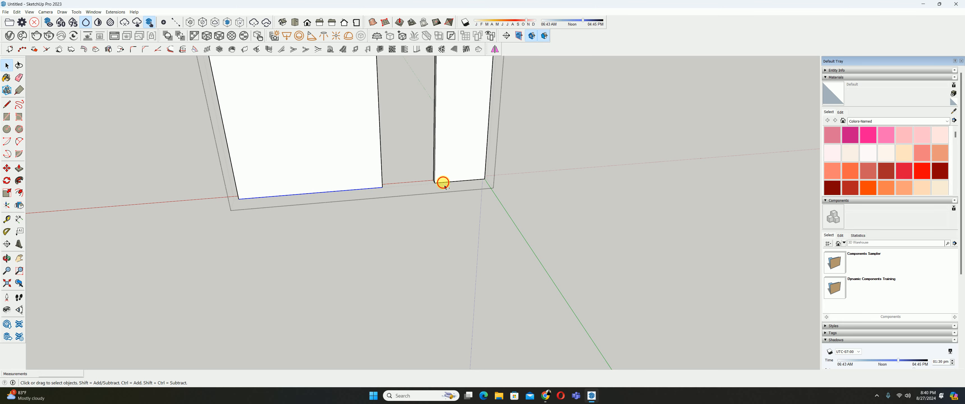
middle_click_drag(444, 184, 280, 220)
key("m")
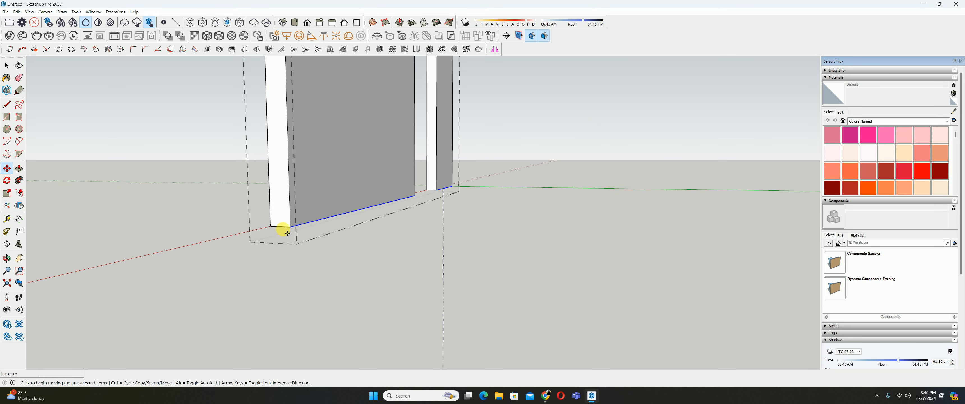
left_click(282, 227)
key("ctrl")
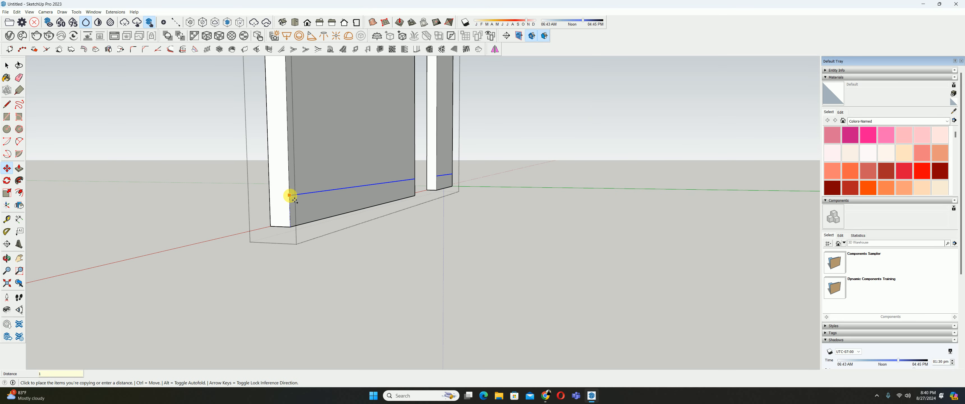
type("100")
key("Return")
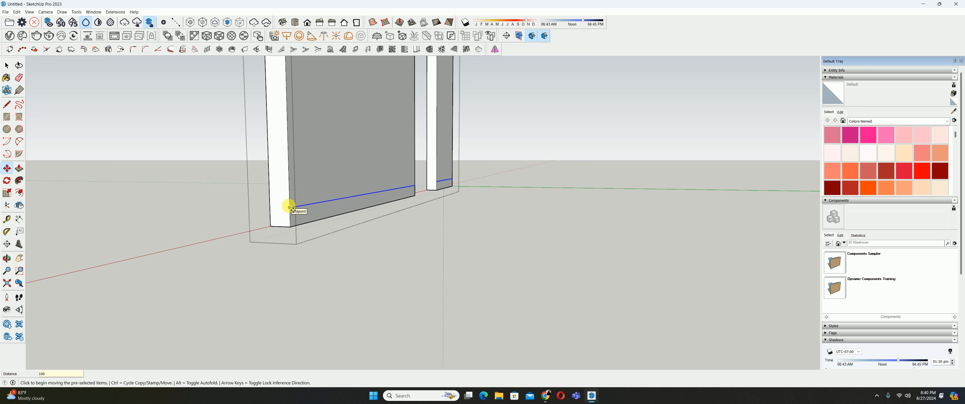
Paint the bottom strips beside the door opening with 0135_DarkGray and Push/Pull the longer strip out 12 mm as skirting
key("p")
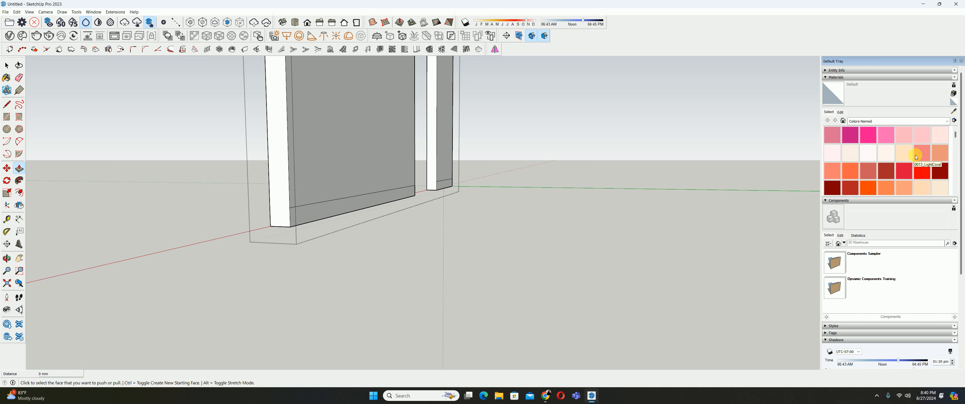
scroll(913, 160, "down", 10)
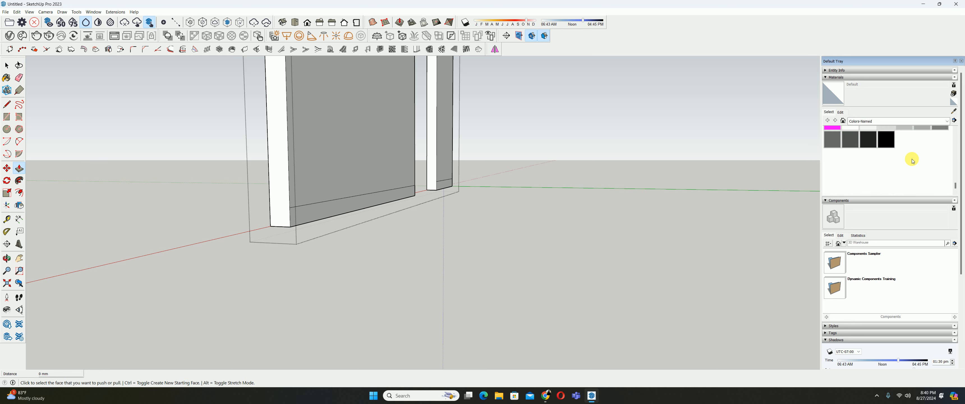
left_click(851, 139)
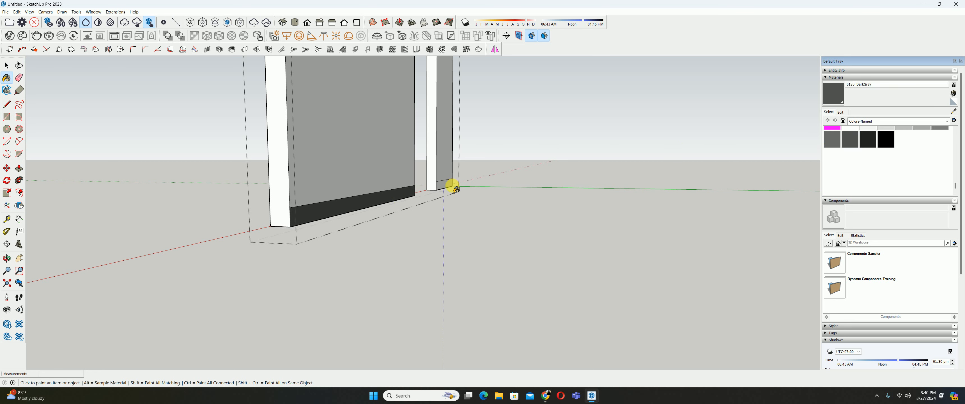
key("p")
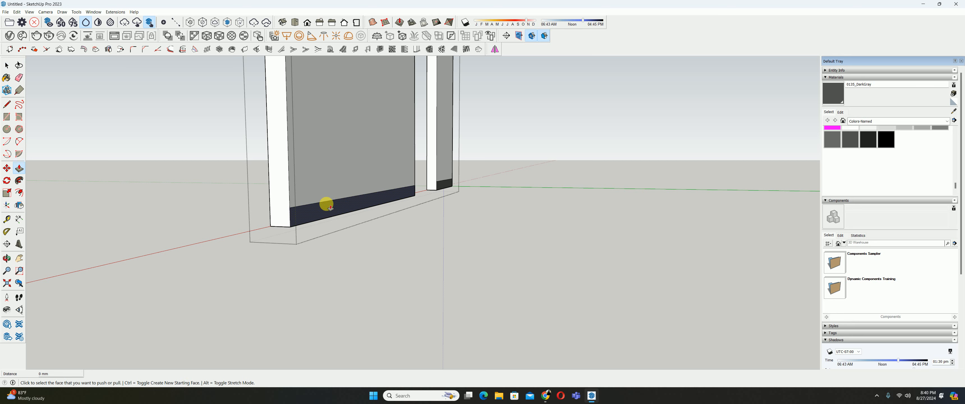
left_click(320, 209)
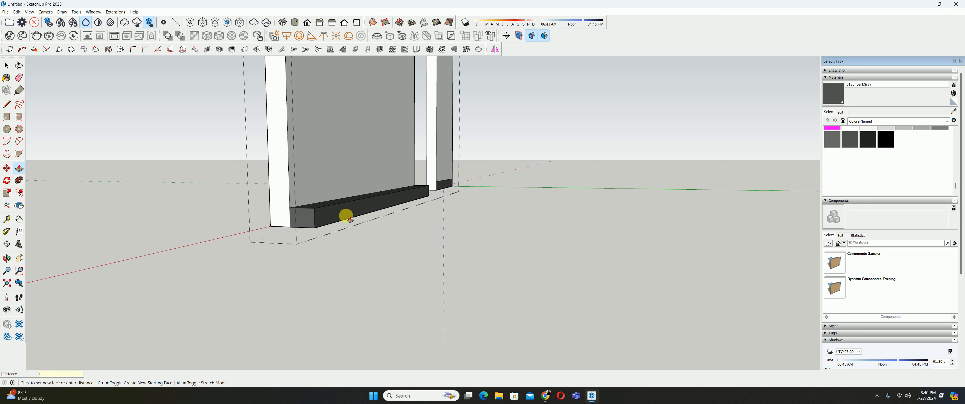
type("12mm")
key("Return")
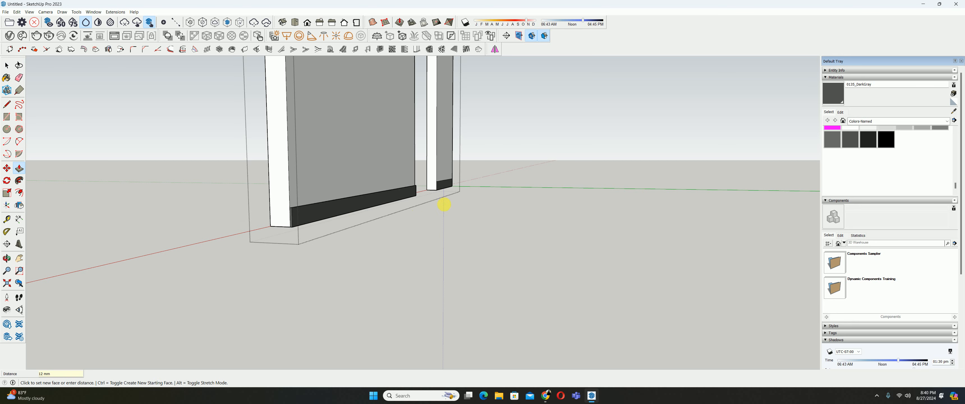
Inside the next wall's group, copy the bottom edge of the wall face 100 mm upward
scroll(446, 191, "up", 2)
mouse_move(447, 188)
middle_mouse_down()
mouse_move(468, 189)
mouse_move(440, 179)
mouse_move(438, 351)
mouse_move(479, 172)
mouse_move(496, 142)
mouse_move(377, 315)
mouse_move(427, 199)
middle_mouse_up()
scroll(427, 199, "up", 6)
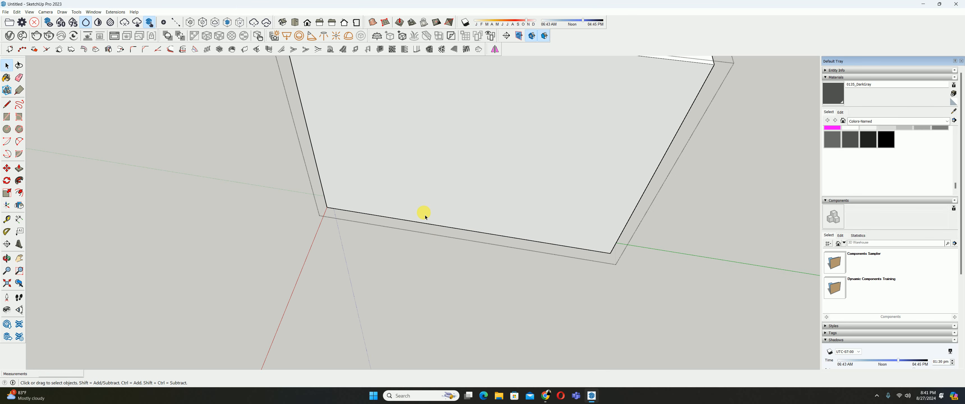
key("m")
left_click(435, 232)
key("ctrl")
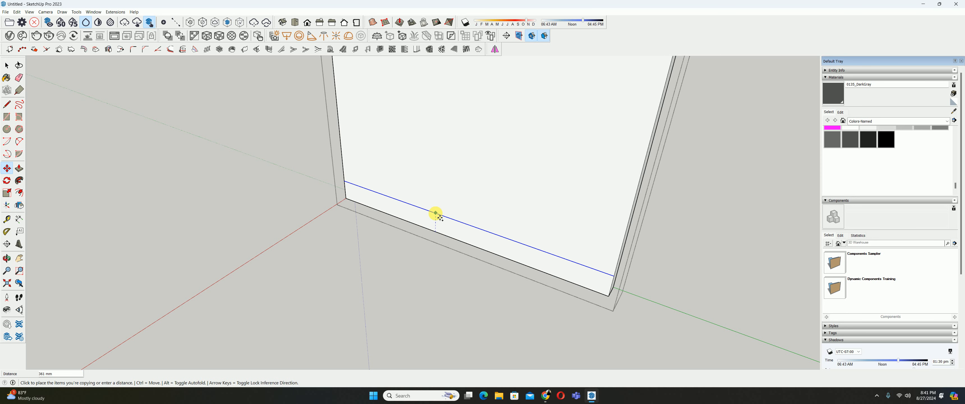
key("Return")
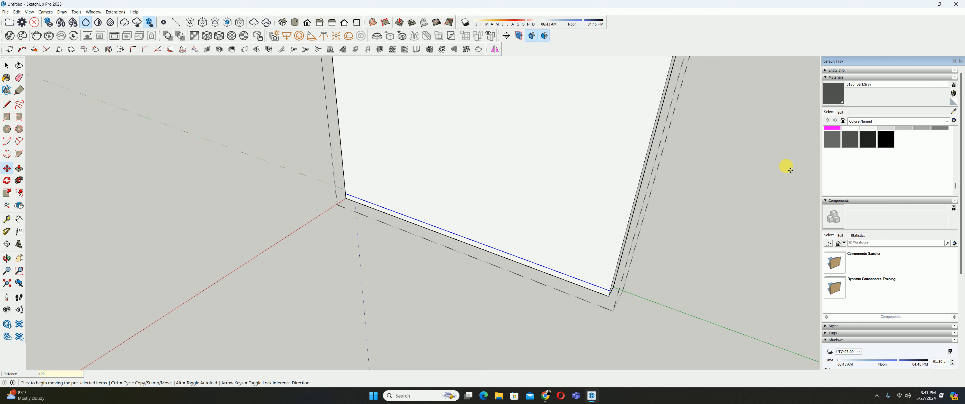
Paint this solid wall's bottom strip with 0135_DarkGray and Push/Pull it out 12 mm to form its skirting
key("b")
left_click(547, 272)
mouse_move(547, 273)
middle_mouse_down()
mouse_move(564, 281)
mouse_move(442, 237)
mouse_move(461, 269)
middle_mouse_up()
key("p")
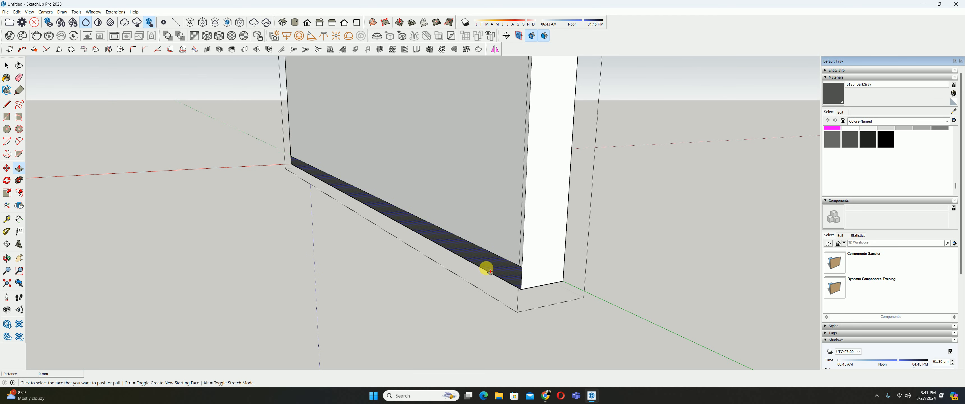
left_click(474, 268)
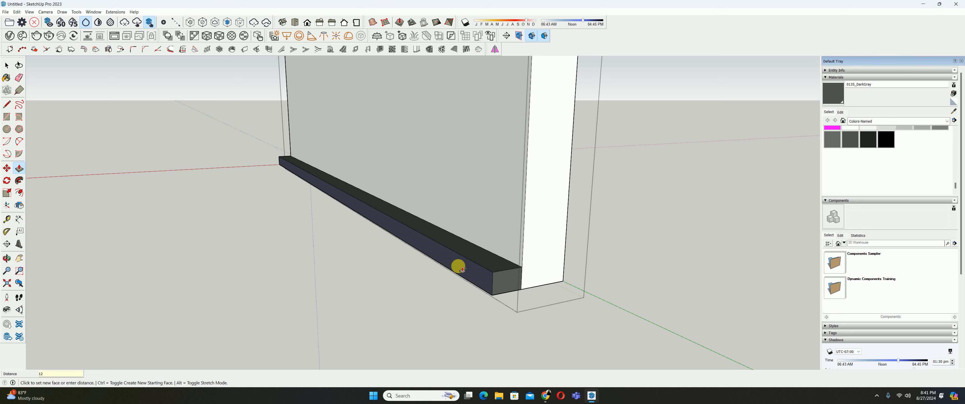
left_click(461, 269)
key("space")
Push/Pull one end face of the solid wall's skirting back 12 mm from the wall end
scroll(463, 270, "up", 3)
middle_click_drag(464, 271, 525, 298)
scroll(511, 291, "up", 5)
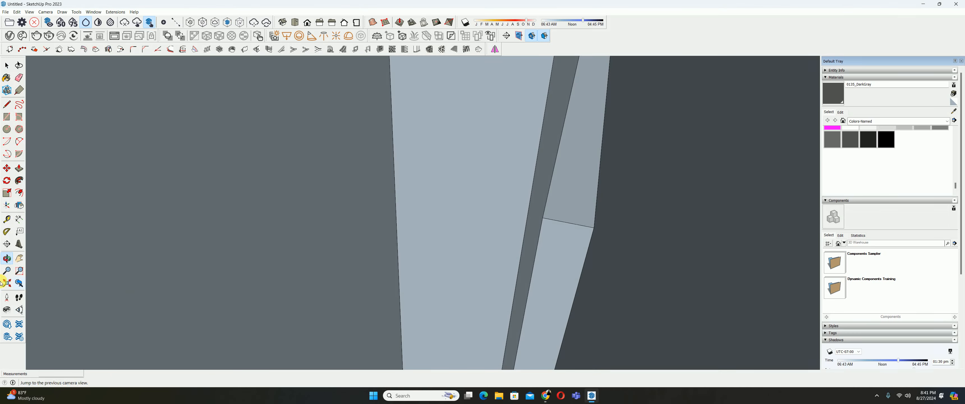
left_click(6, 285)
middle_click_drag(390, 259, 423, 266)
middle_click_drag(424, 266, 494, 332, "shift")
double_click(538, 293)
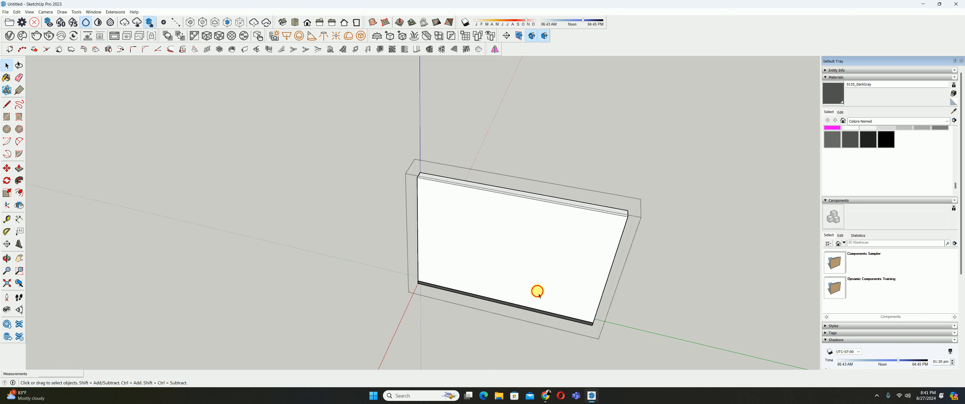
scroll(402, 283, "up", 2)
middle_click_drag(401, 294, 454, 300)
key("p")
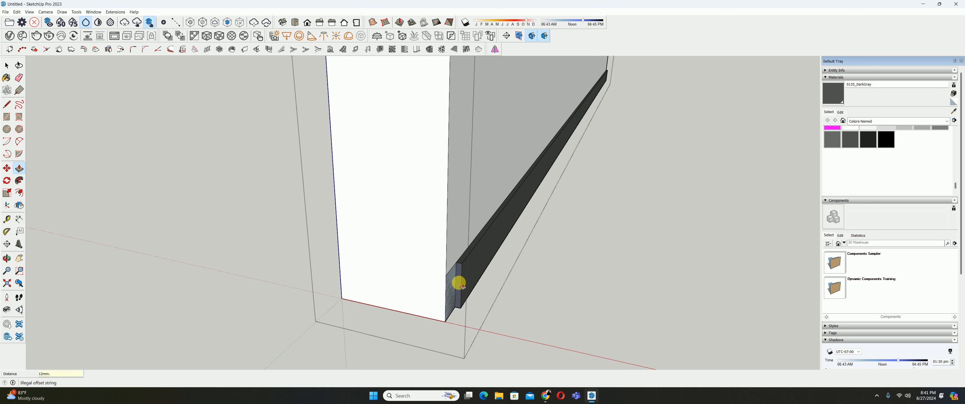
key("Return")
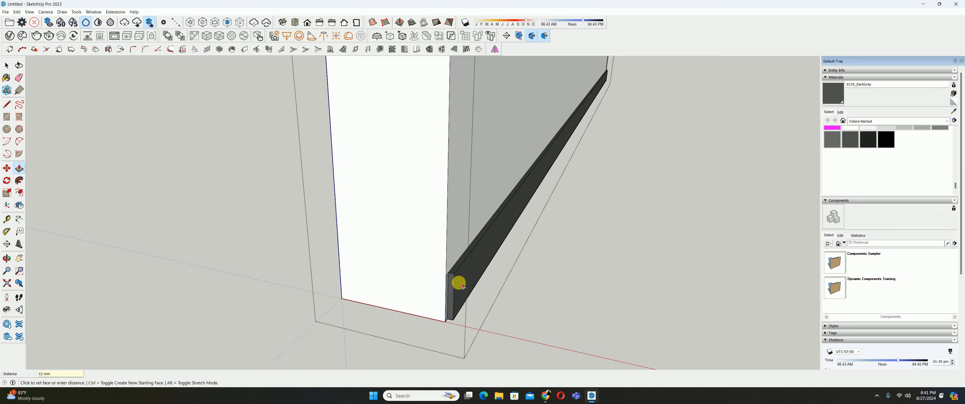
Push/Pull the opposite end face of the same skirting back by the same distance
middle_click_drag(693, 215, 584, 221)
middle_click_drag(583, 221, 196, 218, "shift")
scroll(201, 221, "up", 5)
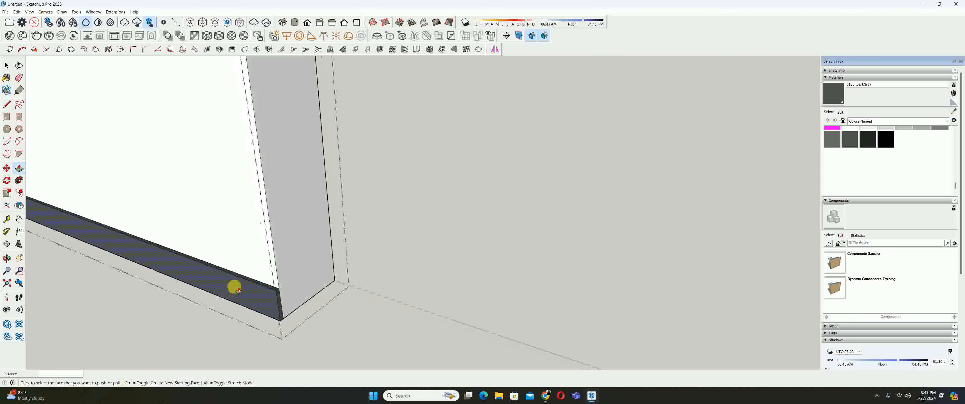
left_click(289, 299)
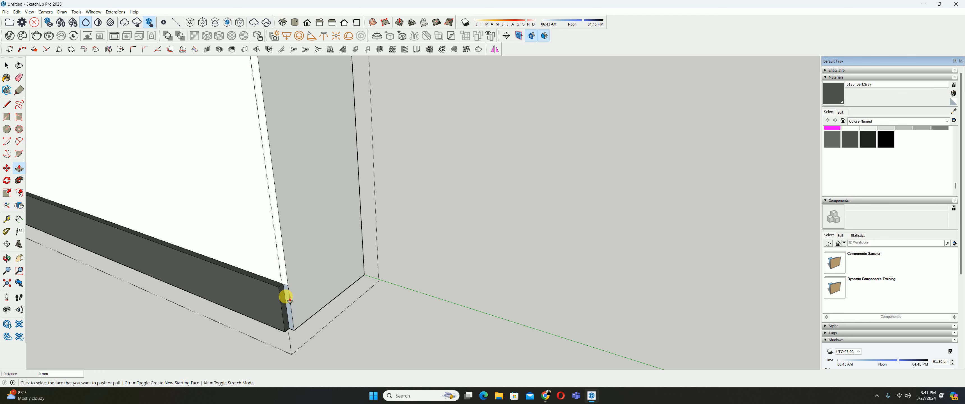
Reverse the wall face at the trimmed skirting end so its front side faces the room
mouse_move(287, 298)
middle_mouse_down()
mouse_move(293, 287)
mouse_move(280, 276)
mouse_move(320, 298)
mouse_move(732, 324)
mouse_move(166, 266)
mouse_move(517, 324)
mouse_move(413, 253)
middle_mouse_up()
key("space")
right_click(306, 240)
left_click(323, 299)
Remove the short edge above the strip at the other skirting end and reverse the merged wall face
scroll(413, 253, "up", 8)
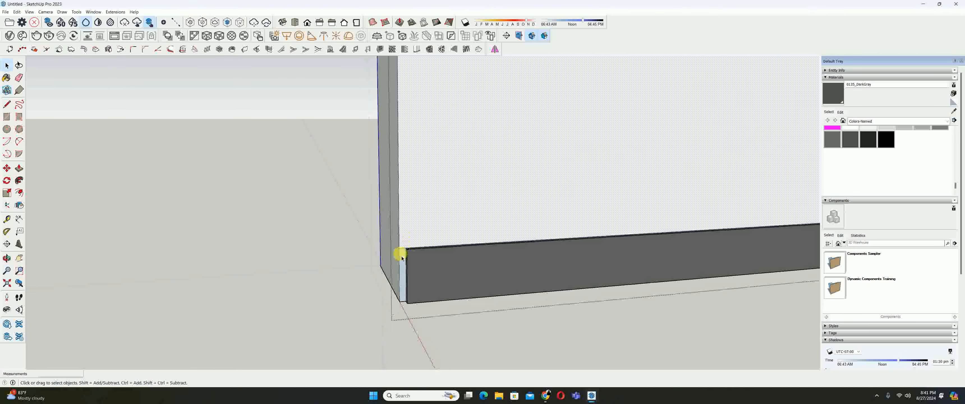
scroll(401, 264, "up", 2)
left_click(409, 216)
scroll(413, 206, "down", 3)
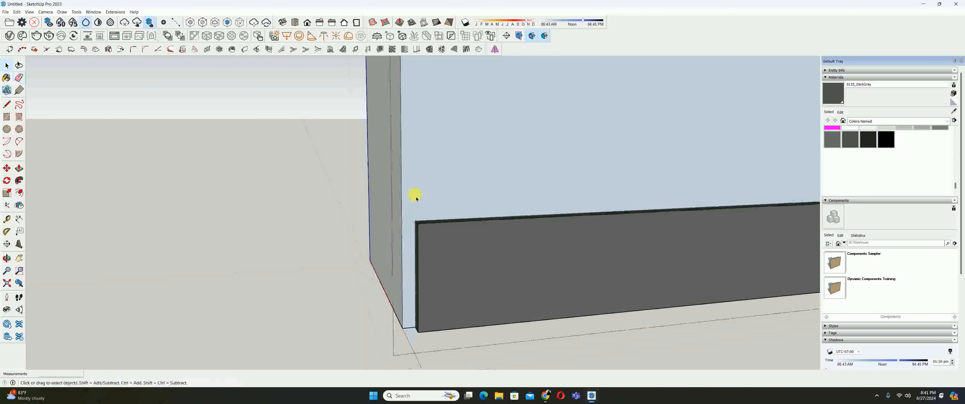
right_click(420, 195)
left_click(442, 249)
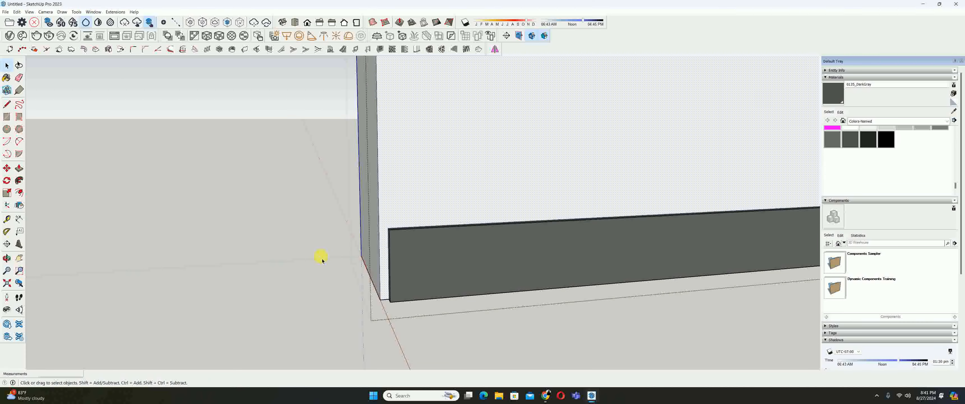
scroll(375, 274, "down", 3)
left_click(412, 281)
scroll(474, 286, "down", 4)
middle_click_drag(476, 286, 42, 279)
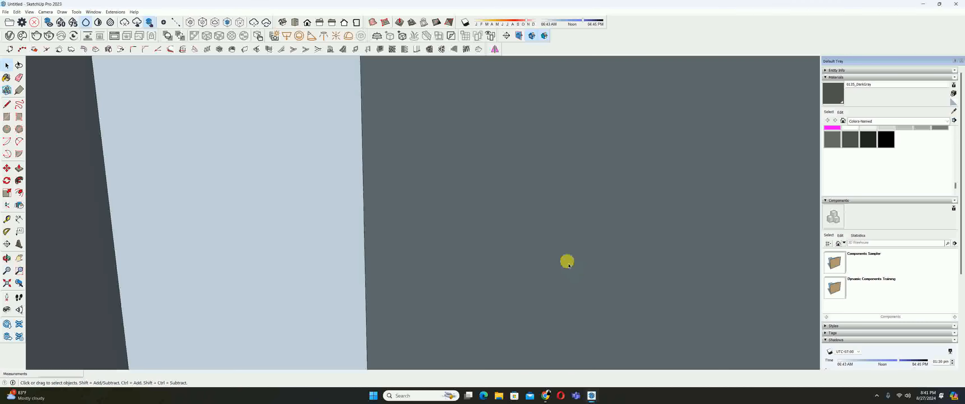
Open the wall with the window and door openings and copy its room-side bottom edges up 100 mm
middle_click_drag(568, 265, 35, 287)
left_click(7, 283)
middle_click_drag(401, 177, 414, 316)
scroll(432, 264, "up", 4)
double_click(460, 277)
middle_click_drag(460, 277, 814, 146)
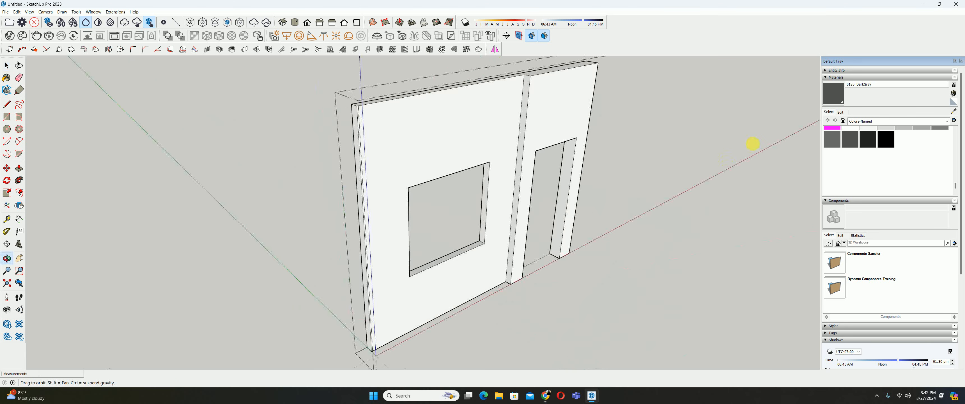
scroll(503, 298, "up", 5)
scroll(522, 290, "up", 2)
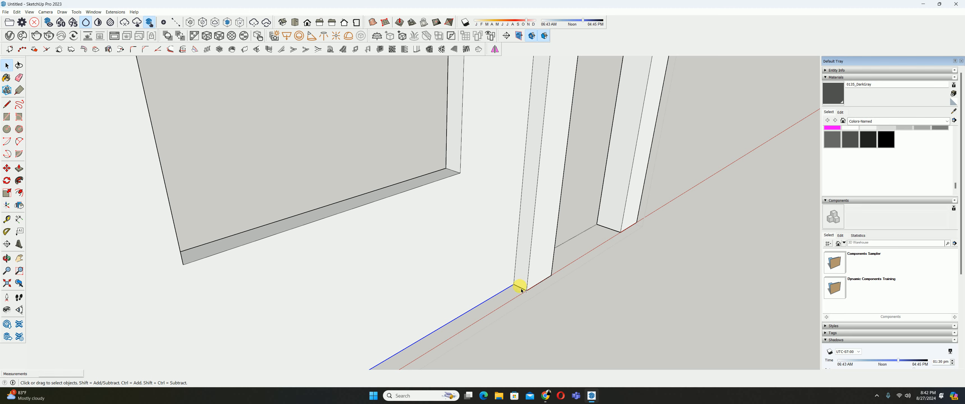
middle_click_drag(602, 255, 384, 287, "shift")
key("m")
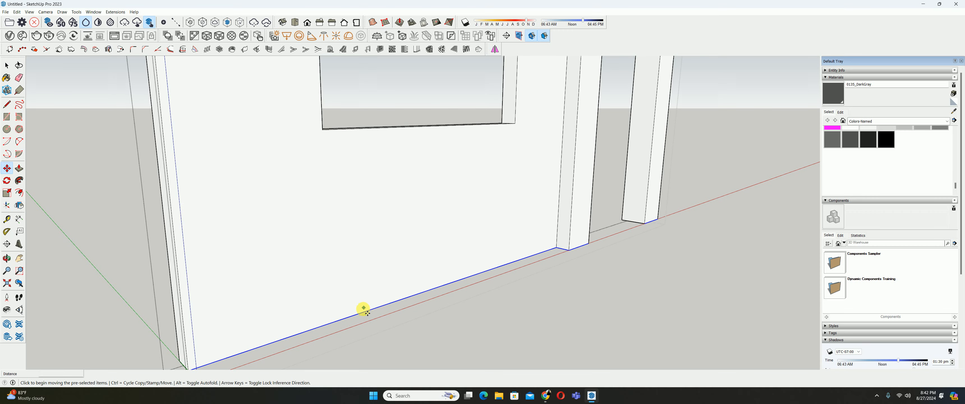
left_click(366, 315)
key("ctrl")
type("10")
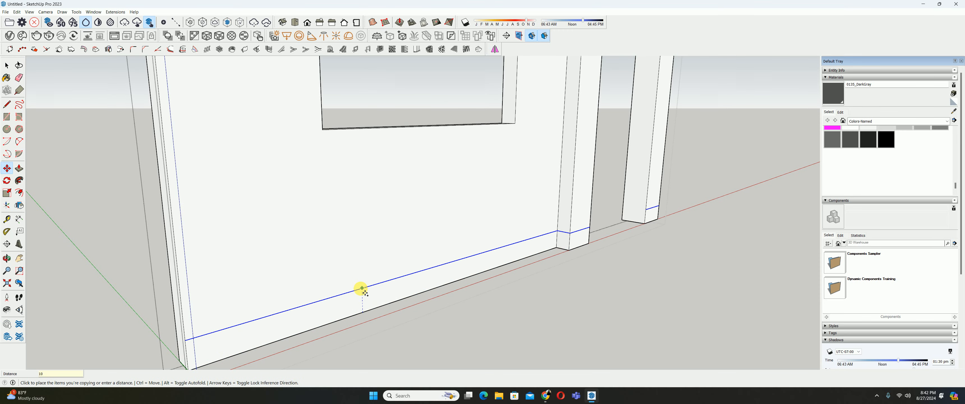
key("Return")
Paint the bottom strips of this wall, including those on the column and beside the door, with 0135_DarkGray
key("p")
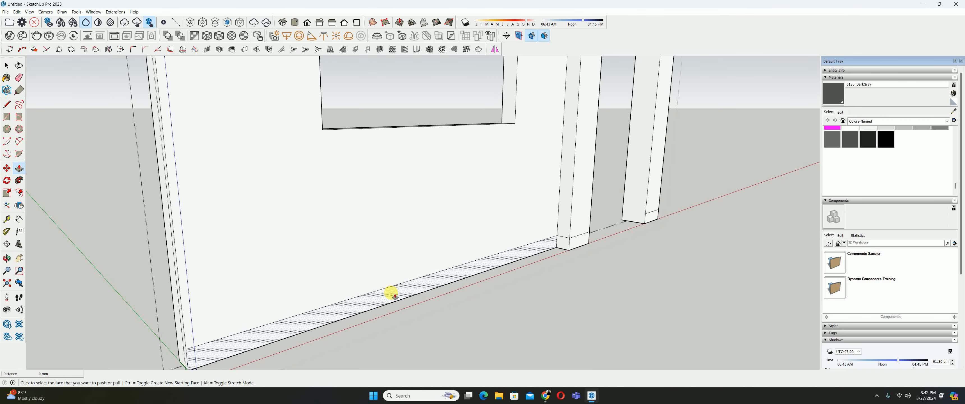
key("space")
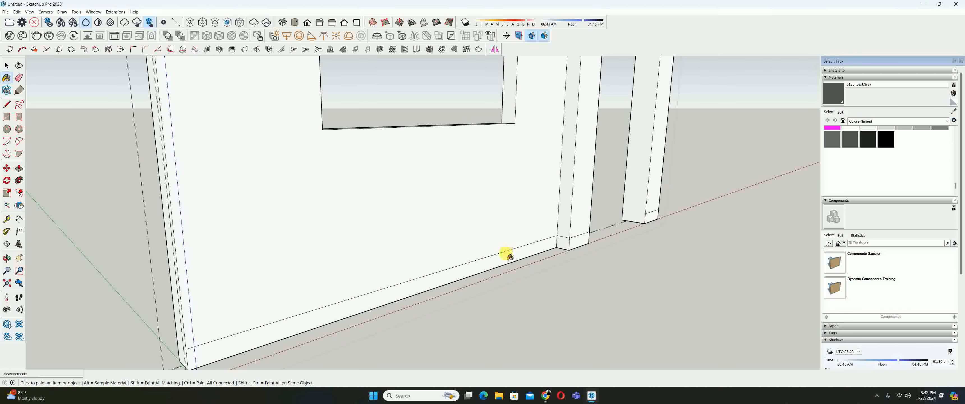
left_click(510, 257)
scroll(566, 244, "up", 2)
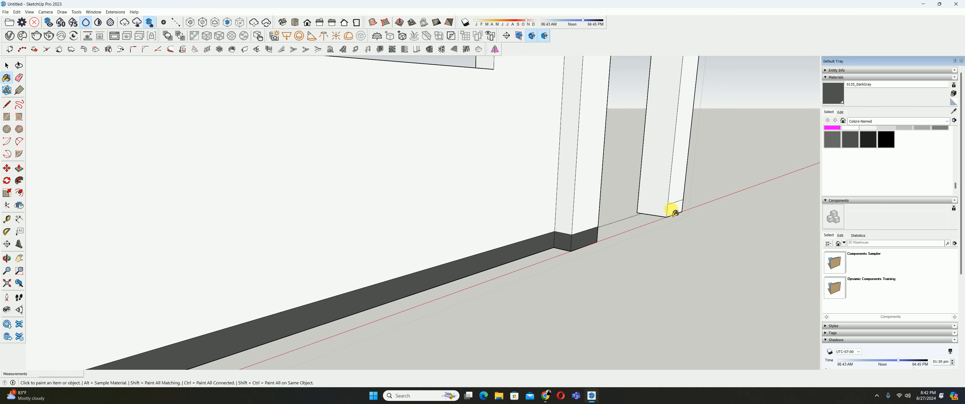
scroll(647, 238, "down", 5)
Push/Pull the long dark gray strip below the window outward 12 mm
key("p")
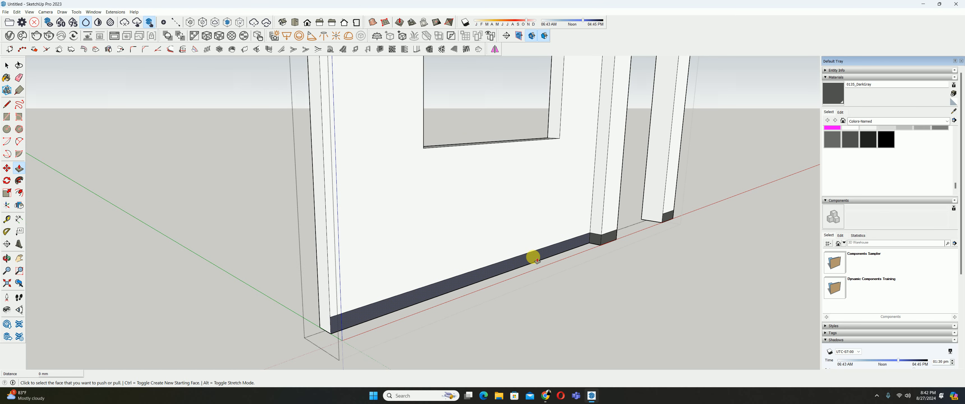
left_click(536, 261)
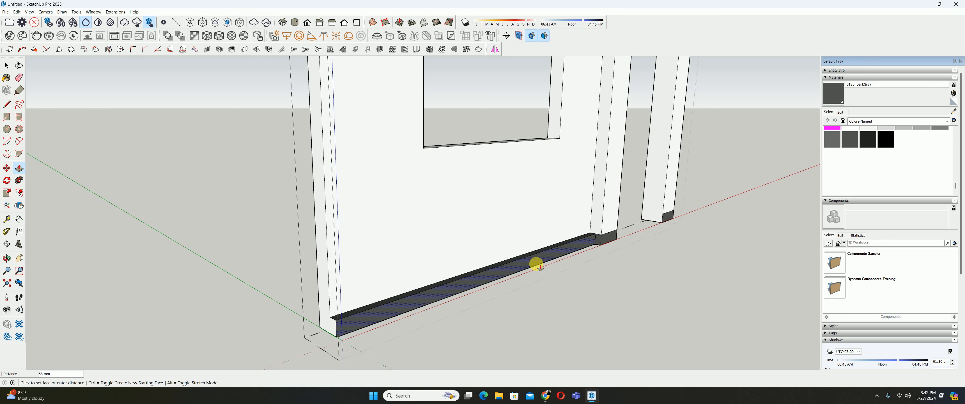
left_click(558, 277)
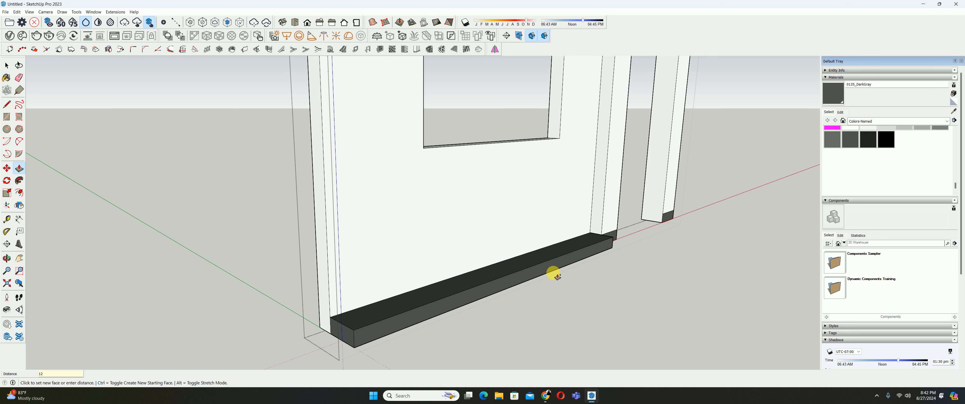
key("Return")
scroll(609, 240, "up", 3)
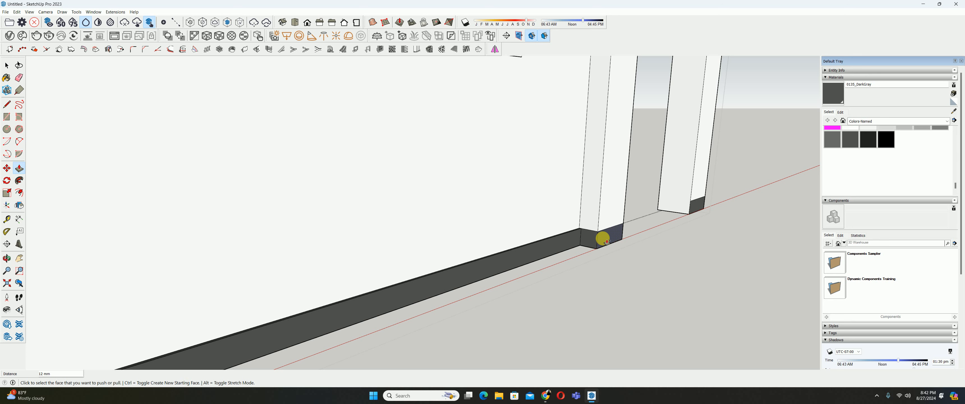
Push/Pull the skirting strips on the projecting column beside the door out by the same 12 mm
scroll(591, 238, "up", 4)
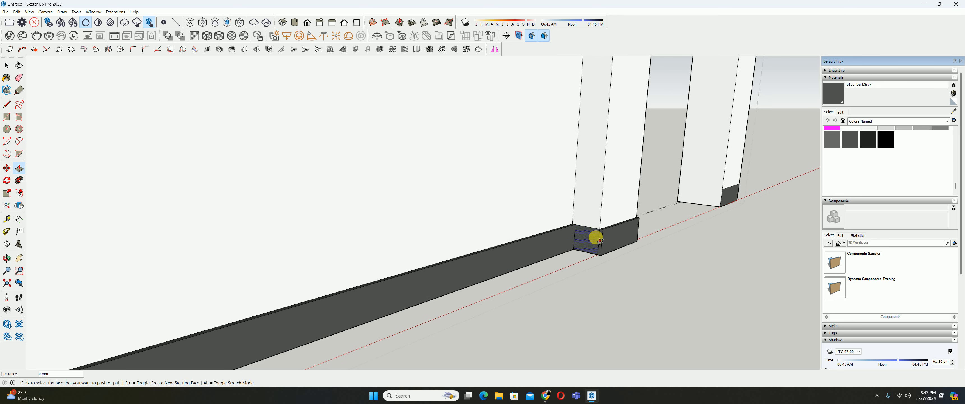
key("e")
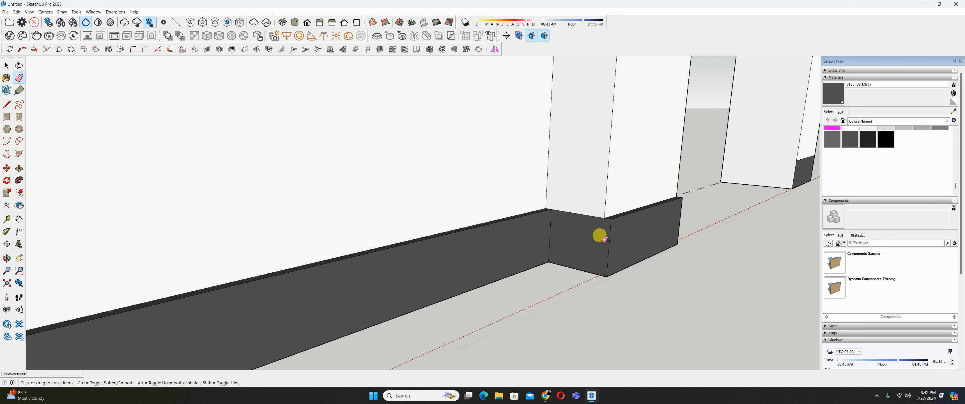
key("p")
double_click(599, 236)
Push/Pull the short skirting strip on the far side of the door opening out by the same 12 mm
scroll(597, 235, "down", 3)
middle_click_drag(599, 236, 455, 276, "shift")
scroll(589, 222, "up", 3)
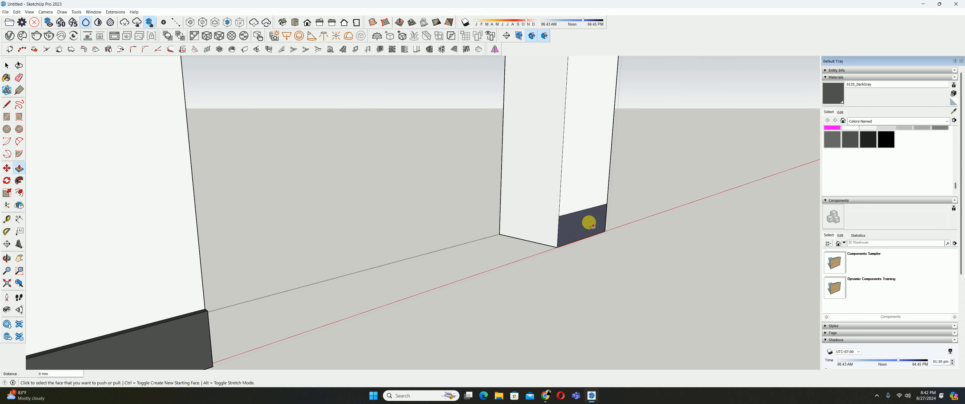
double_click(589, 223)
scroll(574, 226, "down", 3)
scroll(574, 226, "up", 2)
key("ctrl+z")
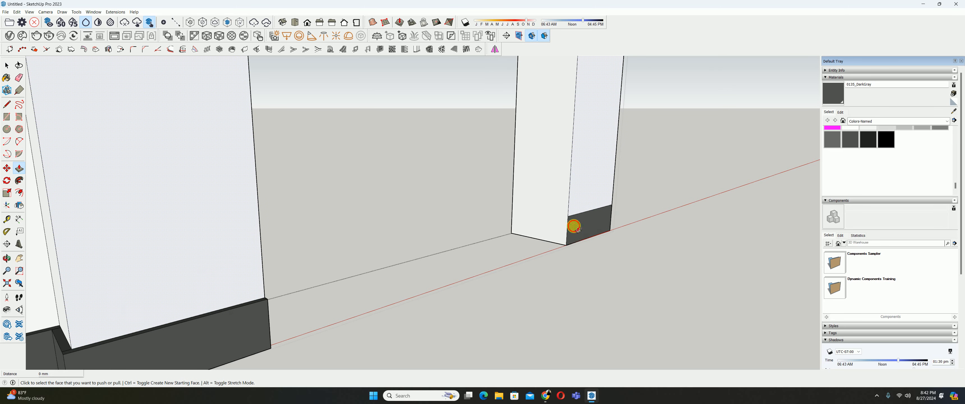
double_click(574, 226)
scroll(574, 227, "down", 3)
Erase the leftover edges on top of the skirting at the column's corners
middle_click_drag(385, 260, 515, 264, "shift")
scroll(498, 276, "up", 8)
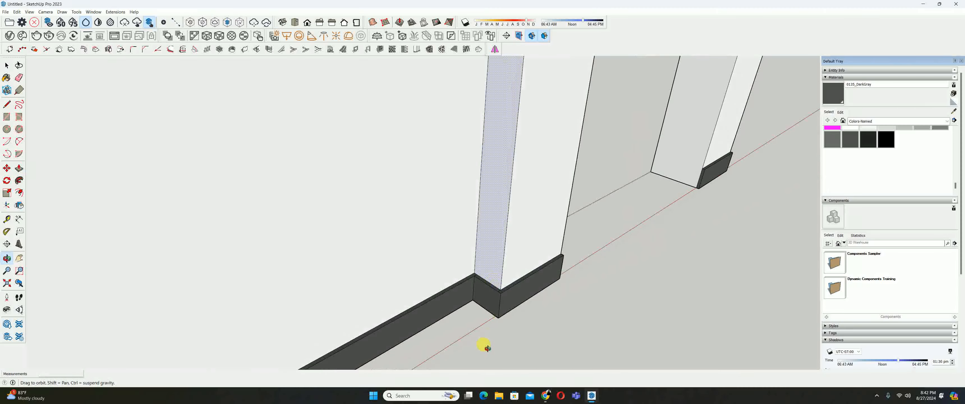
key("e")
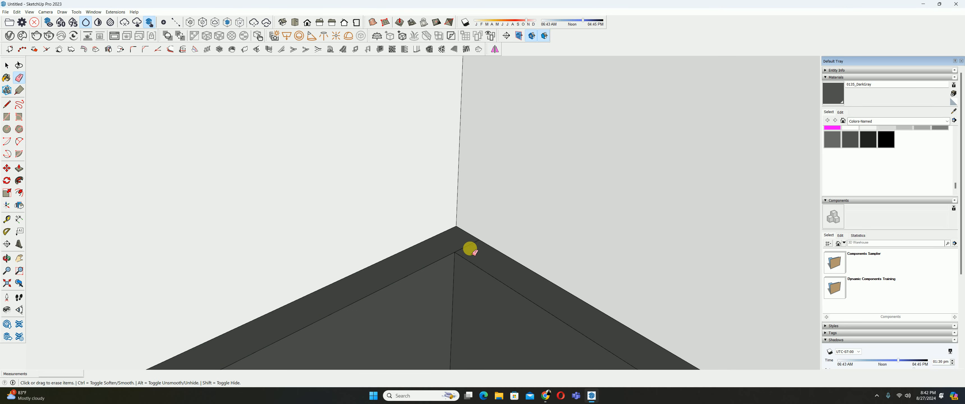
scroll(468, 244, "down", 5)
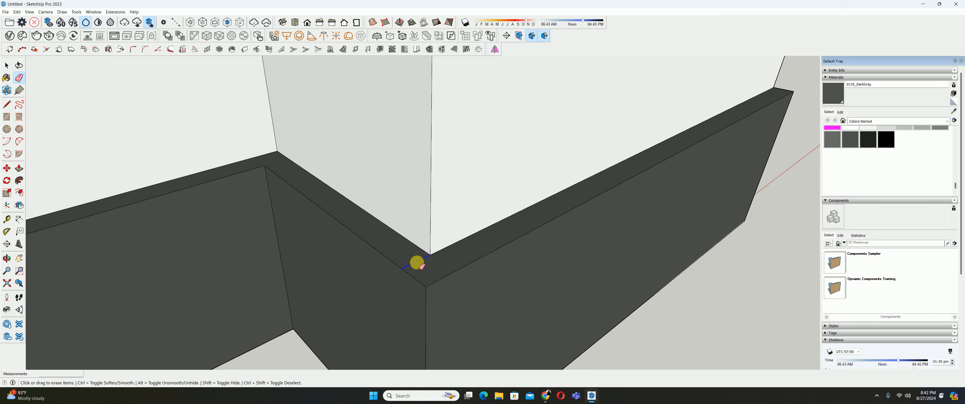
scroll(416, 260, "down", 6)
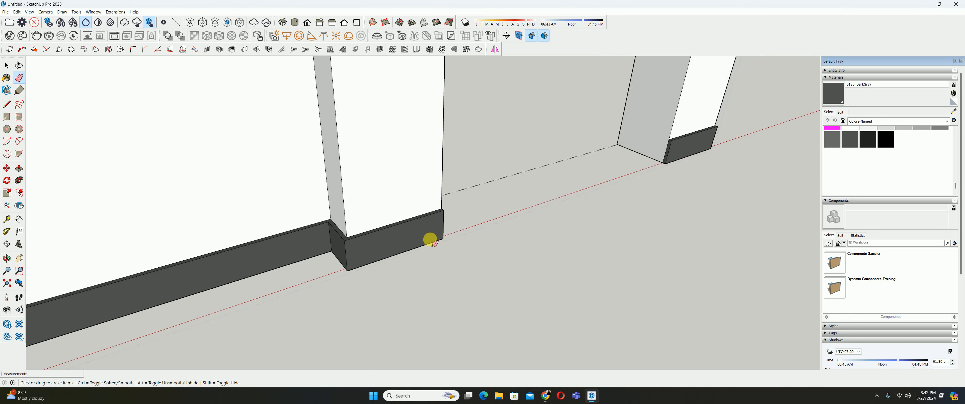
Push/Pull the outer end face of the short skirting beside the door back about 114 mm to the adjoining wall
key("o")
mouse_move(545, 201)
left_mouse_down()
mouse_move(582, 233)
mouse_move(492, 259)
mouse_move(529, 258)
mouse_move(469, 268)
mouse_move(469, 215)
left_mouse_up()
key("space")
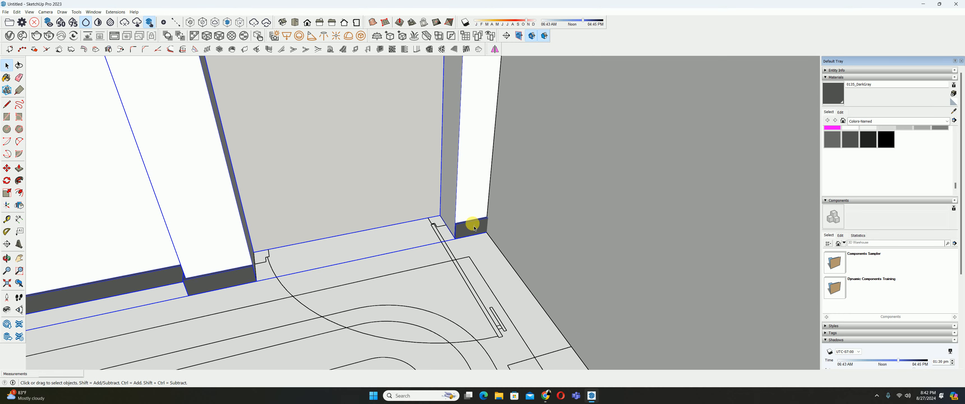
scroll(472, 225, "up", 3)
scroll(474, 230, "up", 8)
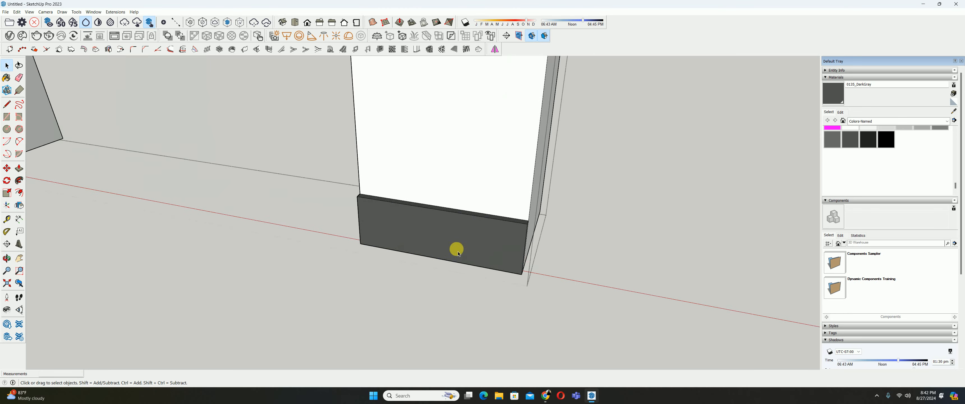
key("p")
middle_click_drag(516, 246, 471, 217)
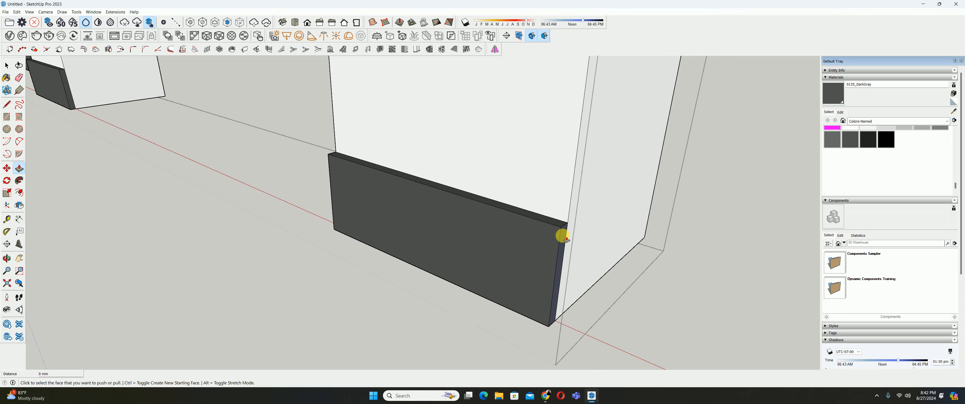
left_click(562, 234)
middle_click_drag(530, 222, 521, 205)
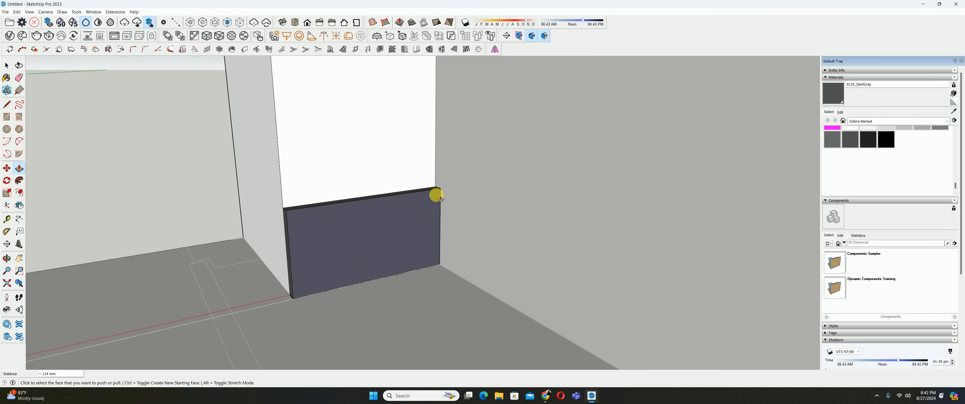
Erase the leftover edge beside the trimmed skirting, reverse the merged wall face and close the wall group
key("t")
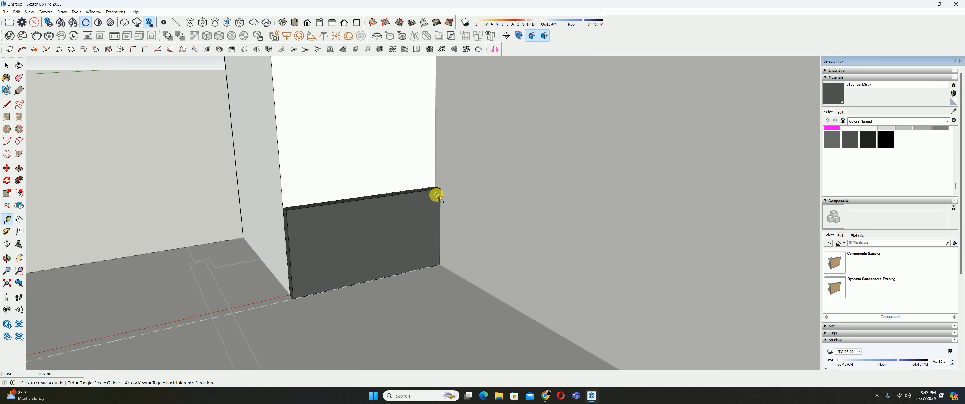
middle_click_drag(436, 194, 452, 204)
left_click(461, 186)
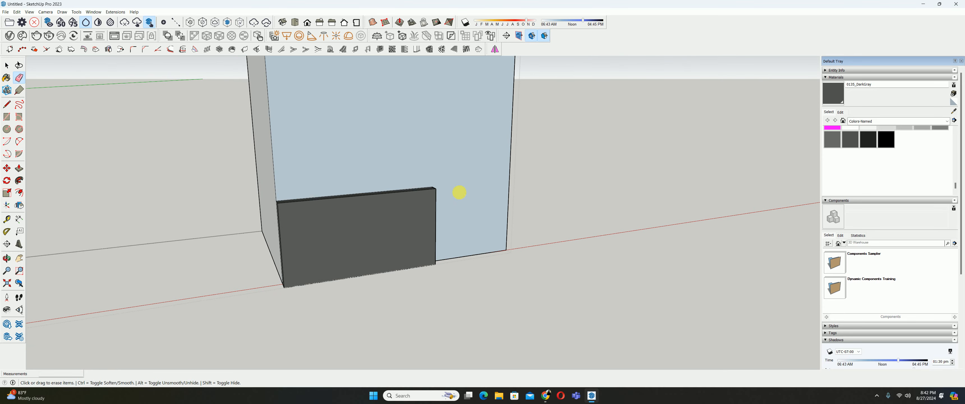
key("space")
left_click(458, 182)
right_click(458, 180)
left_click(486, 241)
middle_click_drag(376, 244, 374, 215)
left_click(463, 235)
scroll(462, 233, "down", 4)
scroll(450, 256, "down", 1)
scroll(451, 256, "down", 6)
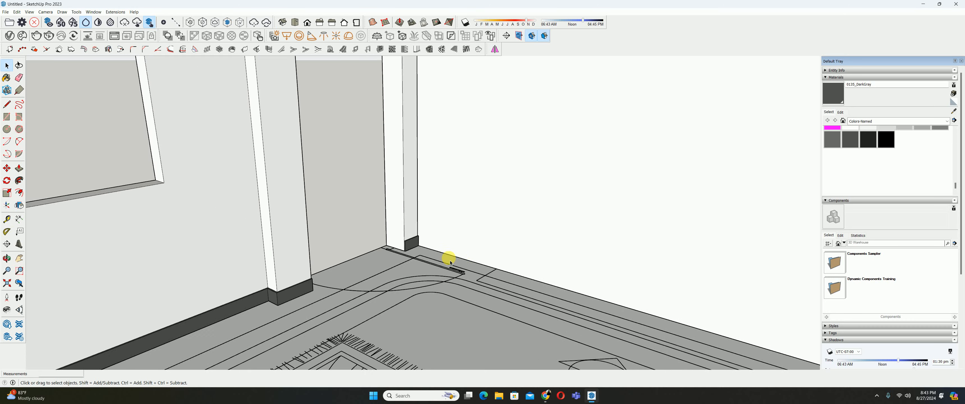
Open the wall with the single narrow window and copy its room-side bottom edge up 100 mm
left_click(7, 283)
middle_click_drag(360, 240, 387, 330)
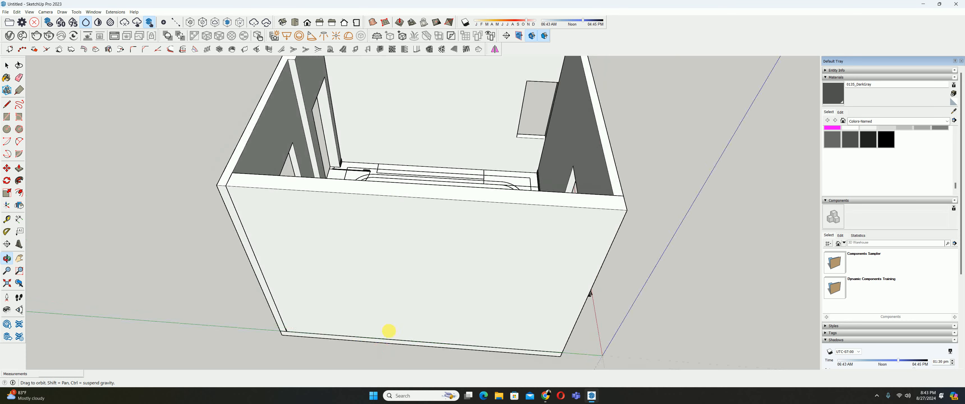
middle_click_drag(378, 262, 390, 323)
double_click(424, 299)
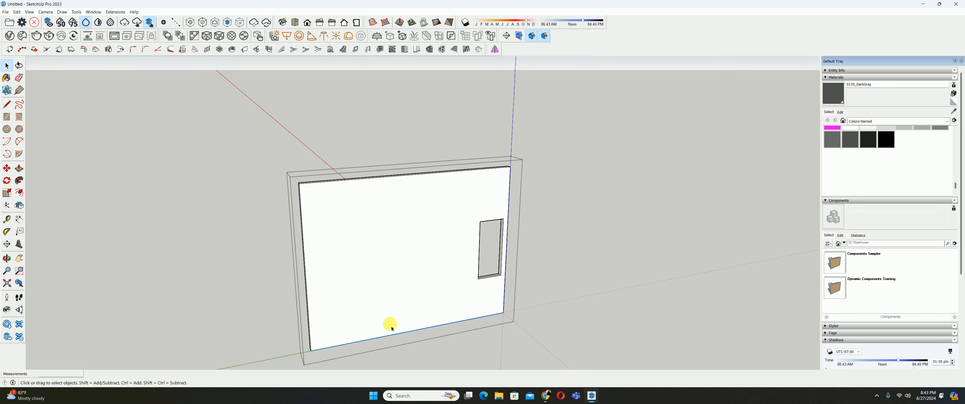
left_click(387, 335)
key("m")
key("ctrl")
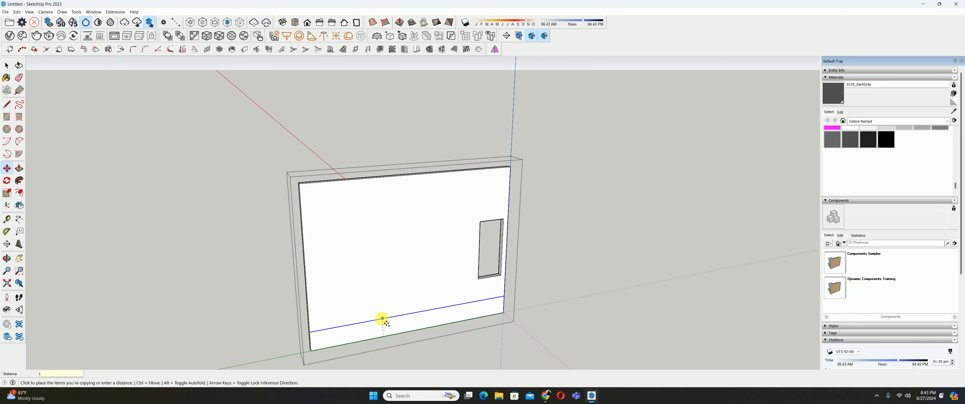
type("100")
key("Return")
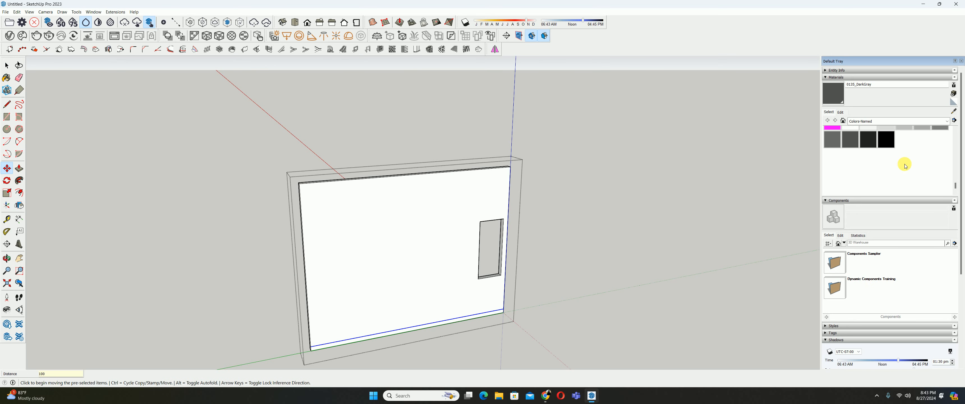
Paint the bottom strip of the wall with the narrow window with 0135_DarkGray
left_click(828, 95)
scroll(487, 296, "up", 3)
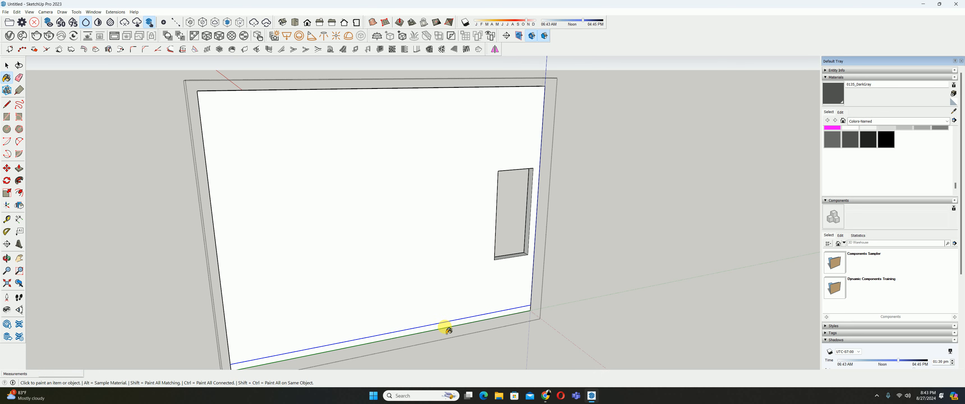
left_click(447, 327)
Push/Pull the dark gray strip on the narrow-window wall outward 12 mm
key("p")
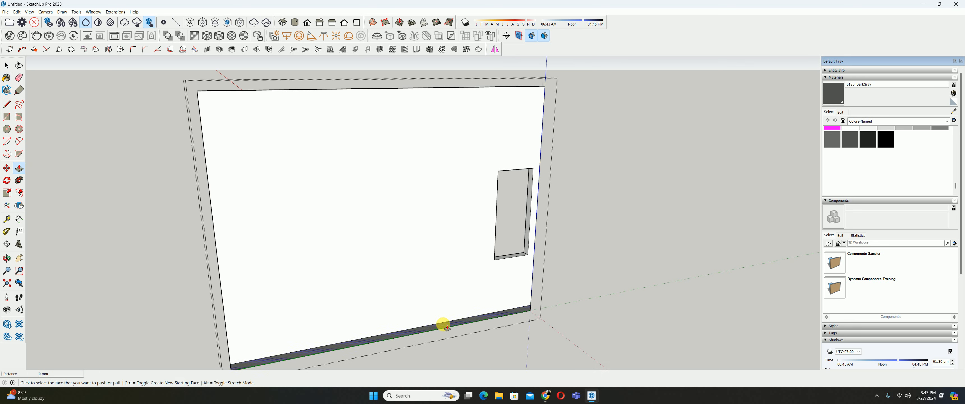
left_click(447, 327)
mouse_move(440, 333)
middle_mouse_down()
mouse_move(546, 335)
mouse_move(441, 339)
middle_mouse_up()
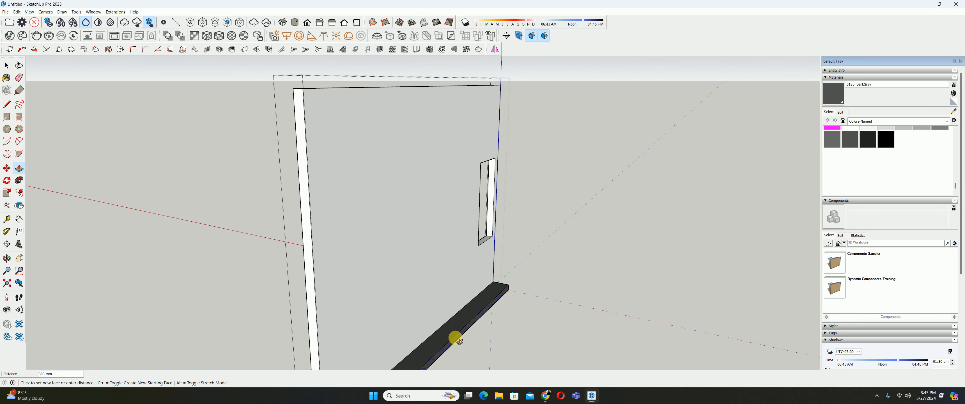
key("Return")
scroll(436, 325, "up", 2)
middle_click_drag(442, 321, 480, 224, "shift")
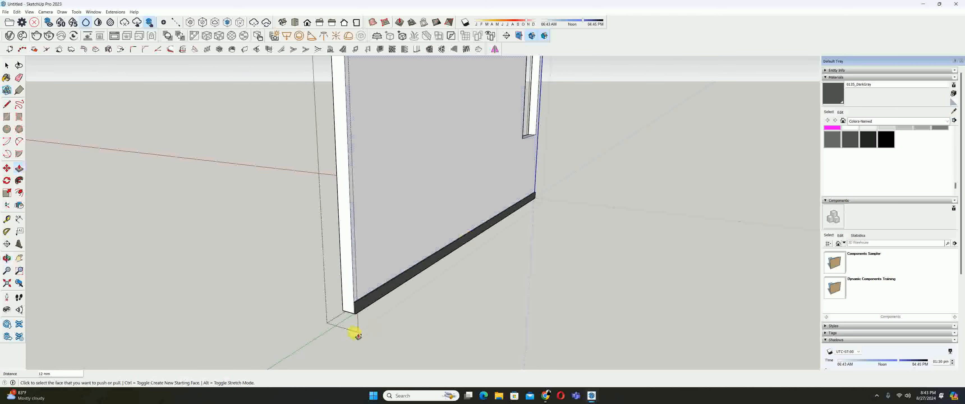
Push/Pull one end of the narrow-window wall's skirting back to the adjoining wall's skirting
scroll(356, 315, "up", 3)
key("space")
middle_click_drag(364, 277, 265, 300)
middle_click_drag(429, 295, 338, 297)
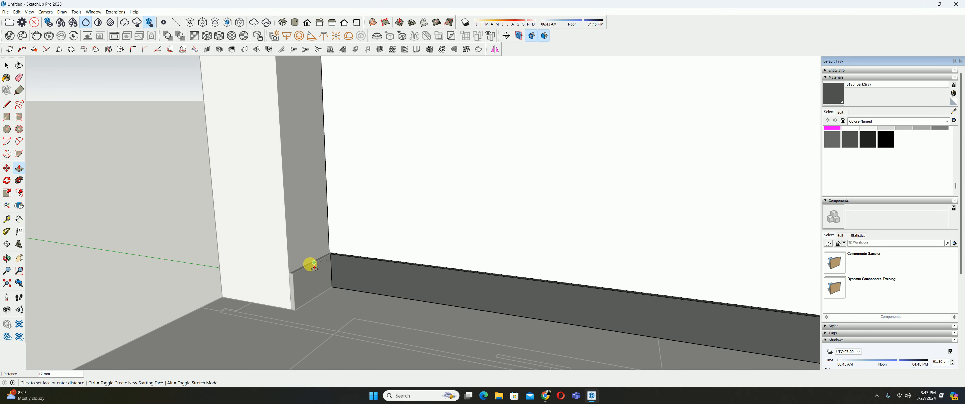
left_click(292, 274)
Push/Pull the opposite end of the narrow-window wall's skirting back to meet the skirting in the other room corner
scroll(612, 296, "down", 2)
middle_click_drag(618, 295, 581, 290, "shift")
scroll(525, 288, "down", 3)
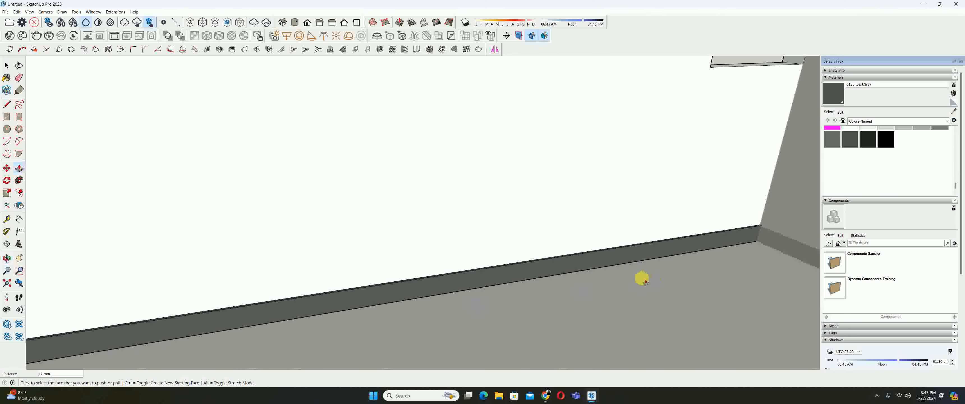
middle_click_drag(644, 279, 482, 269)
left_click(482, 270)
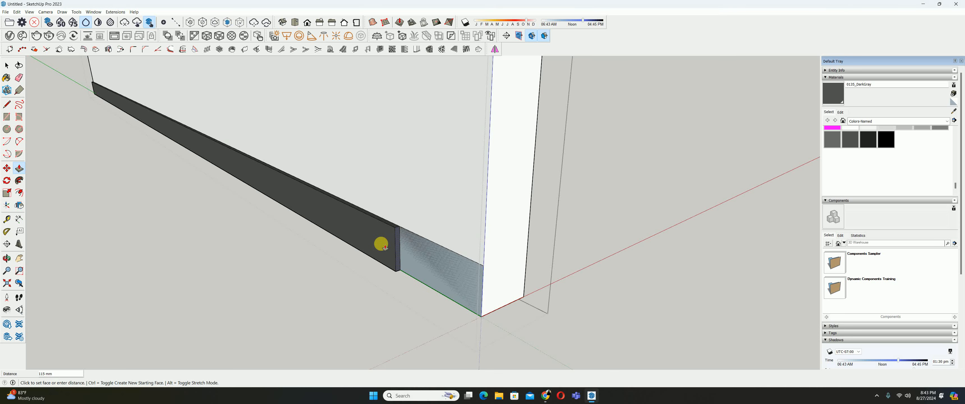
middle_click_drag(381, 244, 466, 261)
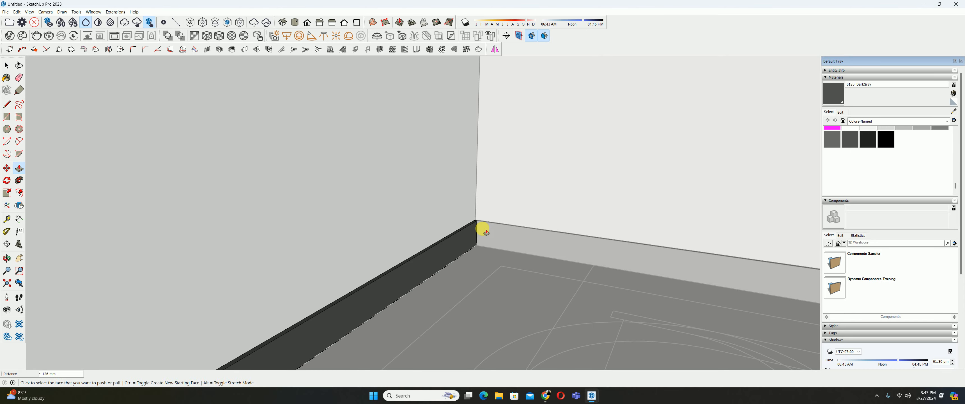
middle_click_drag(486, 232, 384, 219)
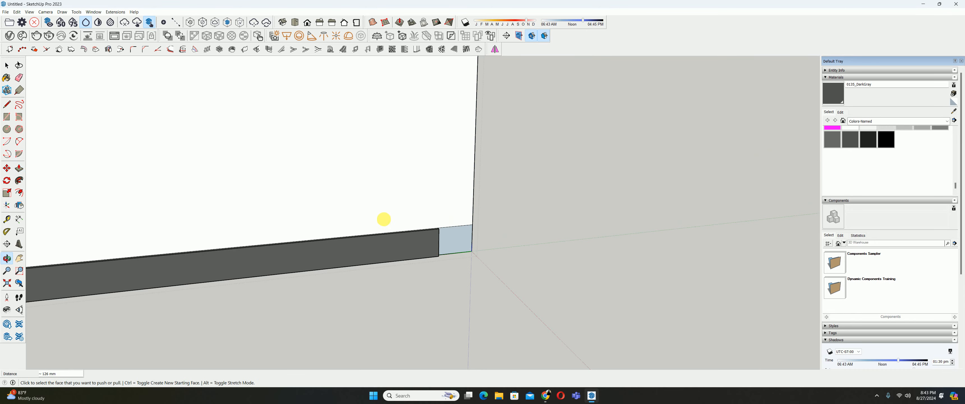
Erase the leftover edges beside the shortened skirting on the narrow-window wall, reverse the merged wall face and close the group
mouse_move(449, 228)
middle_mouse_down()
mouse_move(409, 237)
mouse_move(720, 221)
middle_mouse_up()
scroll(269, 282, "up", 3)
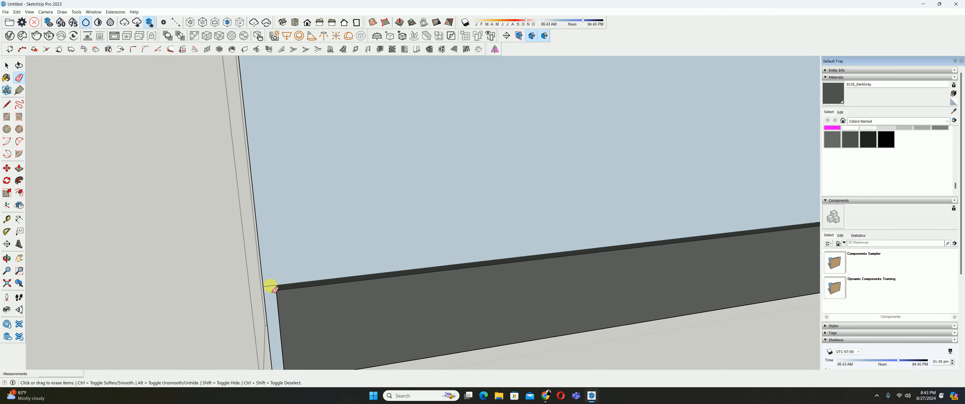
right_click(306, 255)
left_click(323, 316)
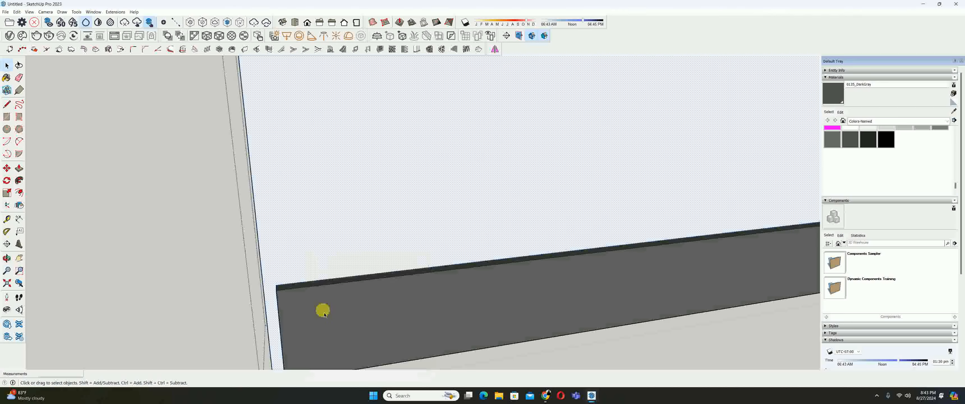
scroll(327, 304, "down", 5)
scroll(371, 284, "down", 2)
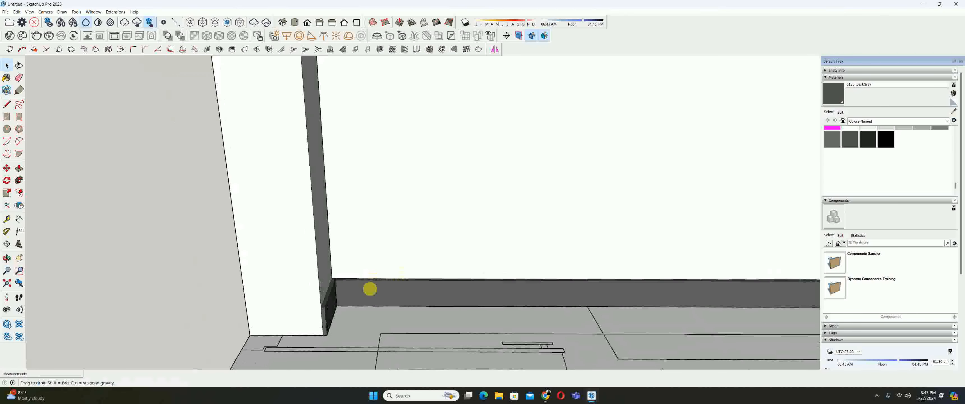
Examine the skirting and its corner joints around the room
middle_click_drag(371, 288, 379, 216)
scroll(405, 272, "down", 5)
left_click(318, 200)
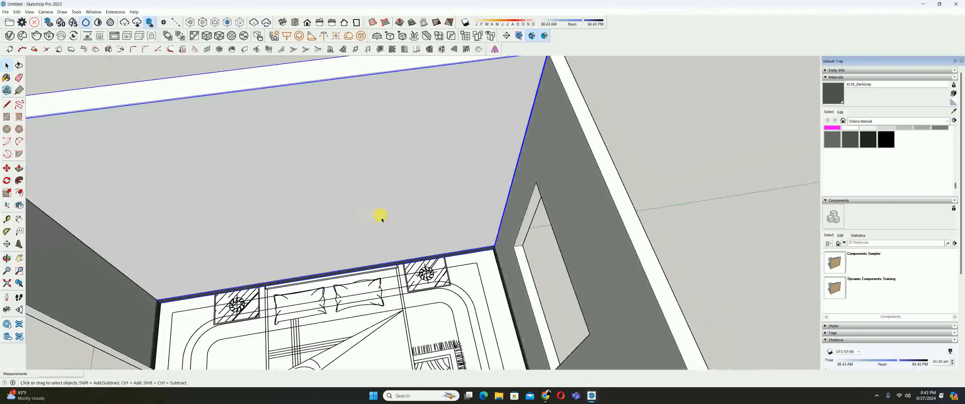
scroll(375, 224, "down", 4)
scroll(342, 287, "up", 8)
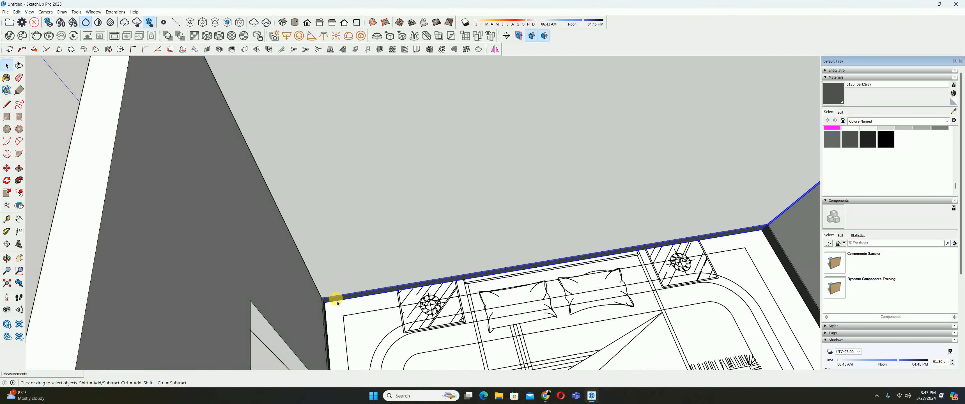
scroll(339, 283, "down", 3)
key("p")
middle_click_drag(345, 280, 90, 272)
key("space")
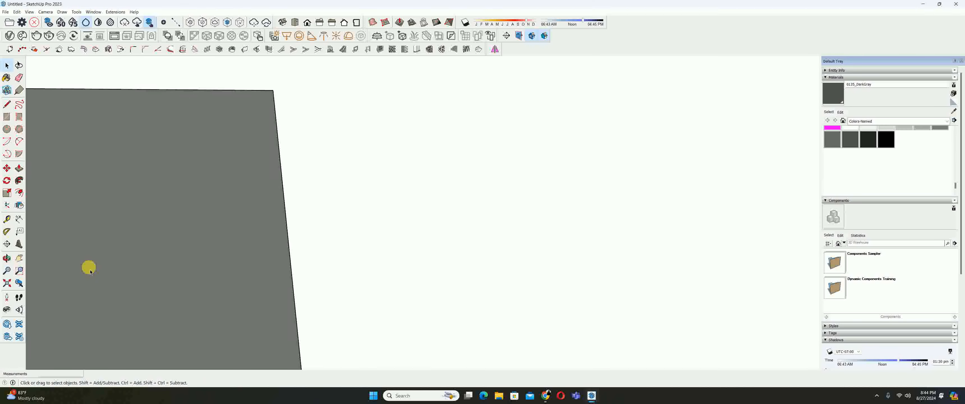
Cover the door opening beside the wide window with a rectangle of about 1030 by 2400 mm on the wall's outer face
left_click(7, 285)
left_click_drag(366, 354, 371, 227)
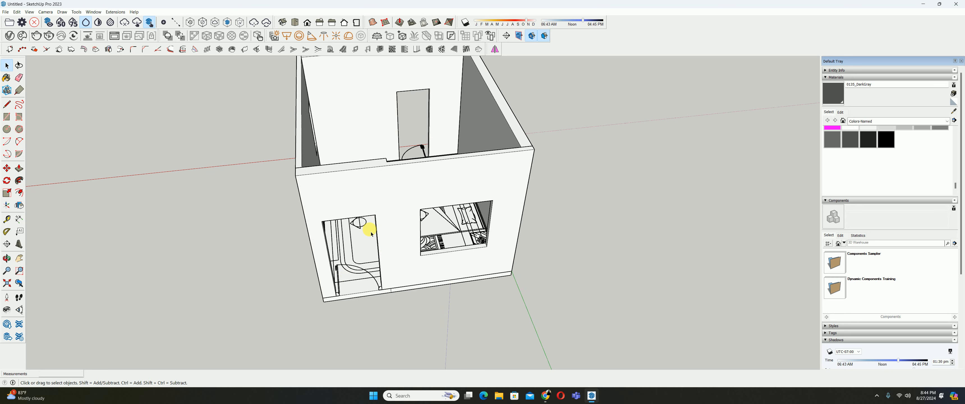
scroll(334, 285, "up", 6)
key("space")
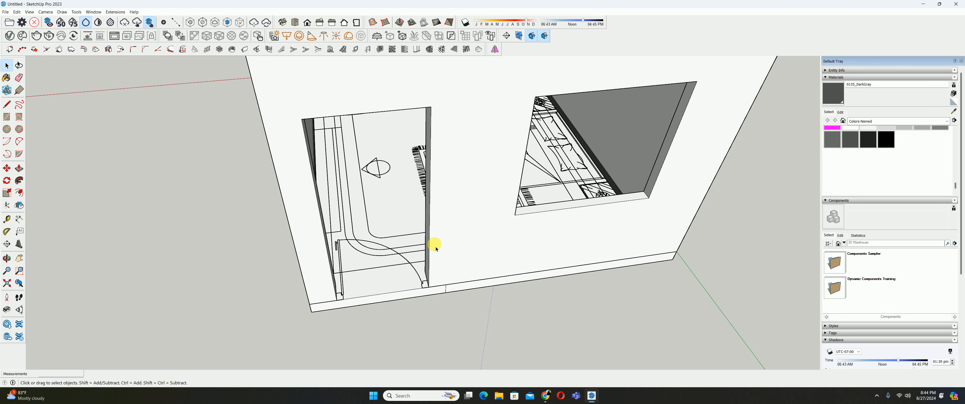
key("r")
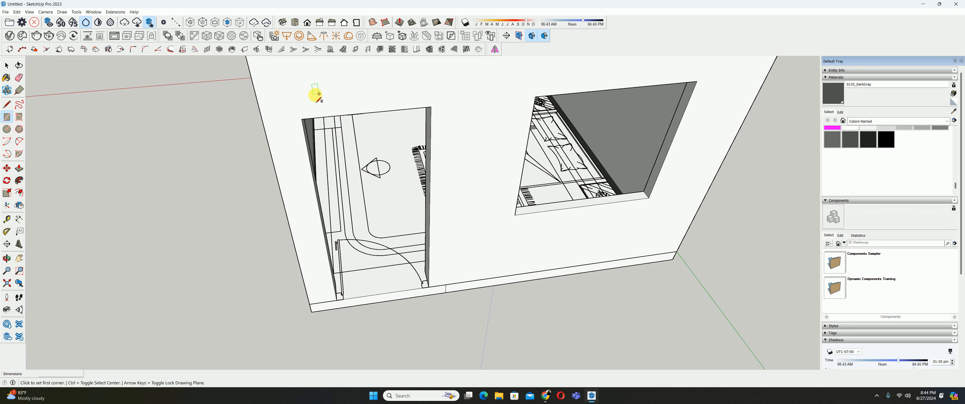
left_click(303, 123)
scroll(397, 270, "up", 2)
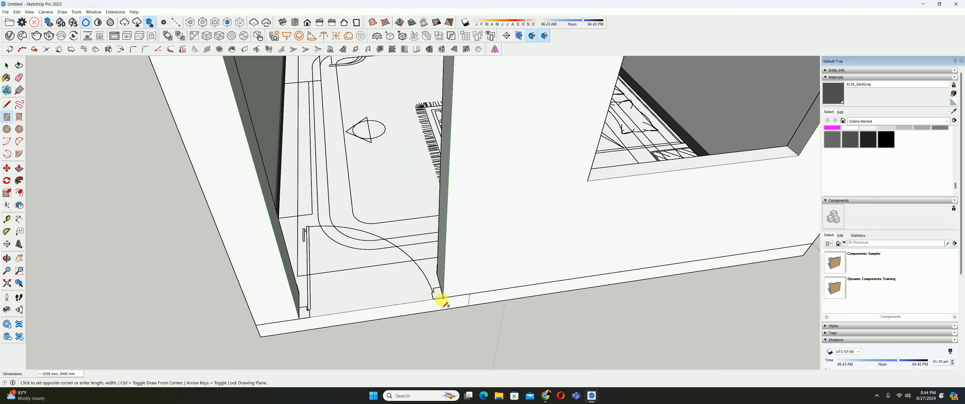
left_click(444, 298)
scroll(438, 286, "down", 4)
key("space")
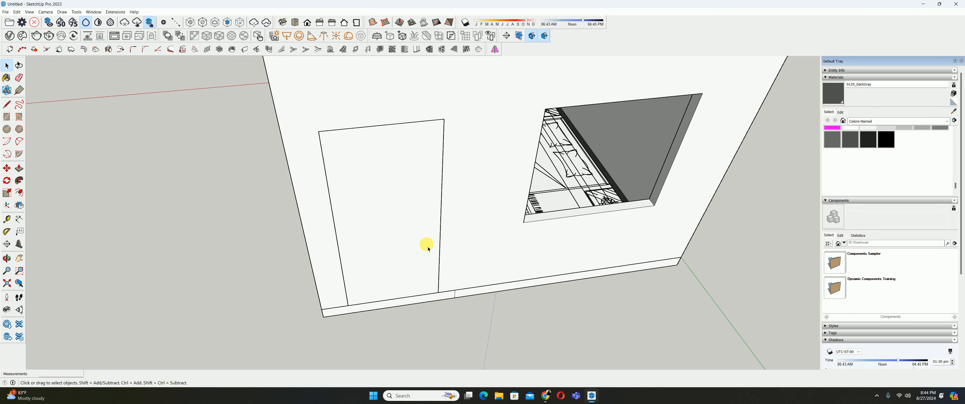
Make the rectangle covering the door opening a group
left_click(420, 221)
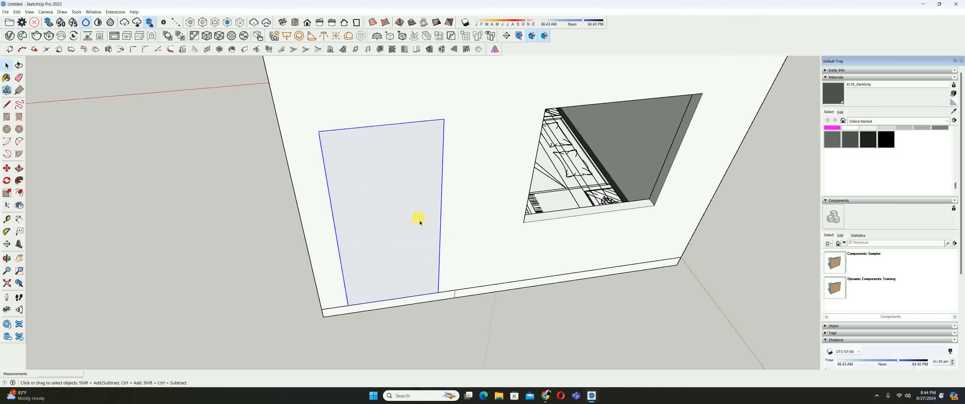
right_click(599, 41)
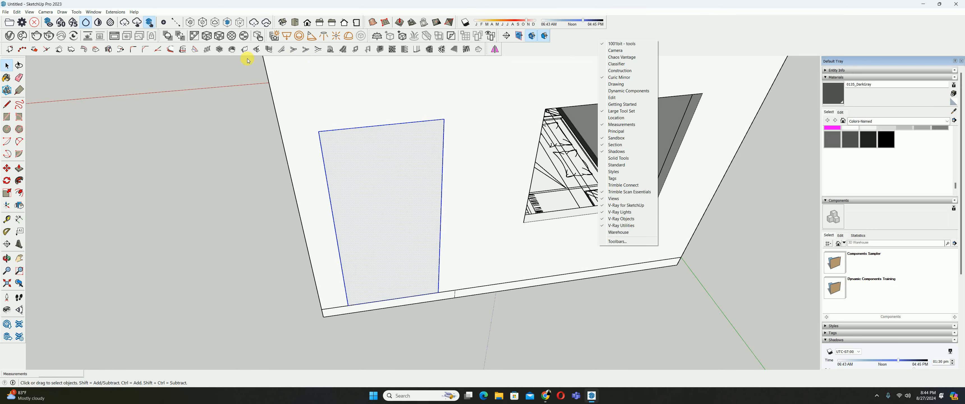
left_click(187, 134)
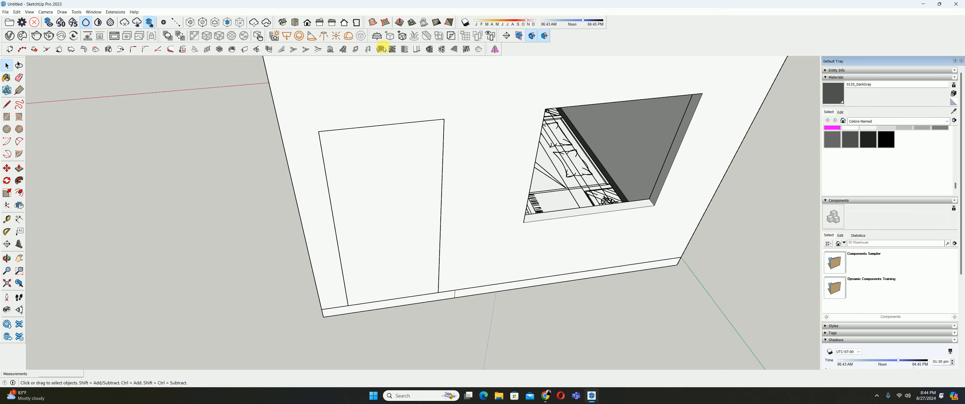
left_click(368, 213)
right_click(368, 212)
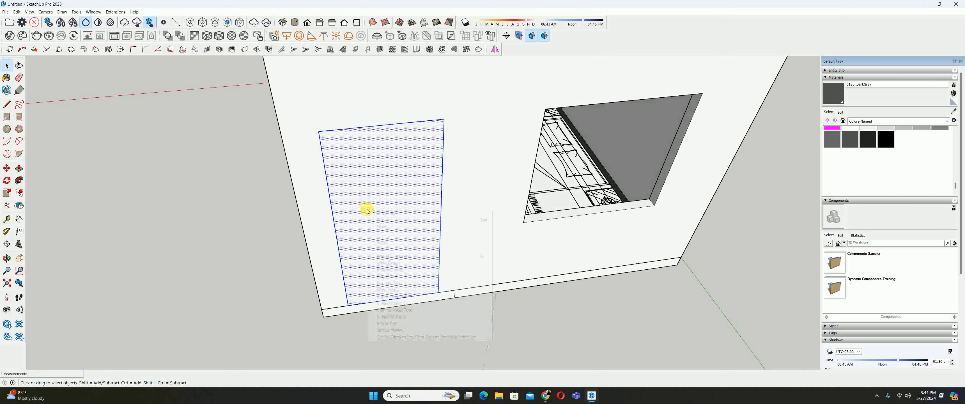
left_click(388, 262)
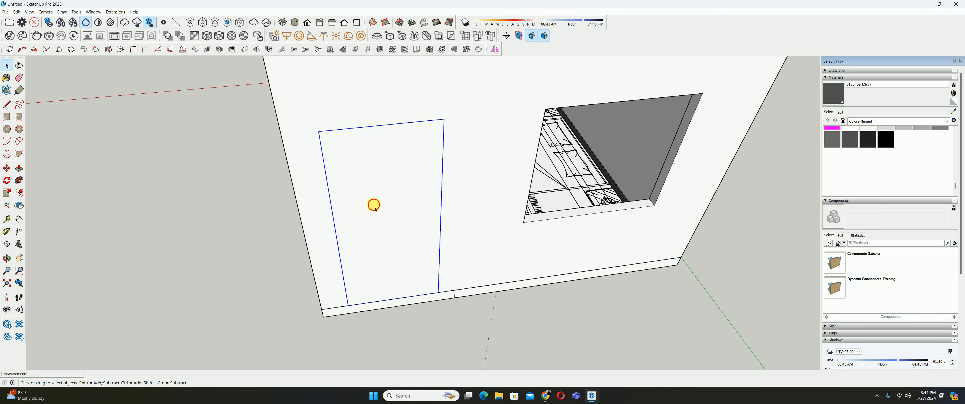
Open the door rectangle's group and create a 1001bit door frame from its face with the recessed/extruded edge option
double_click(374, 207)
left_click_drag(224, 71, 551, 356)
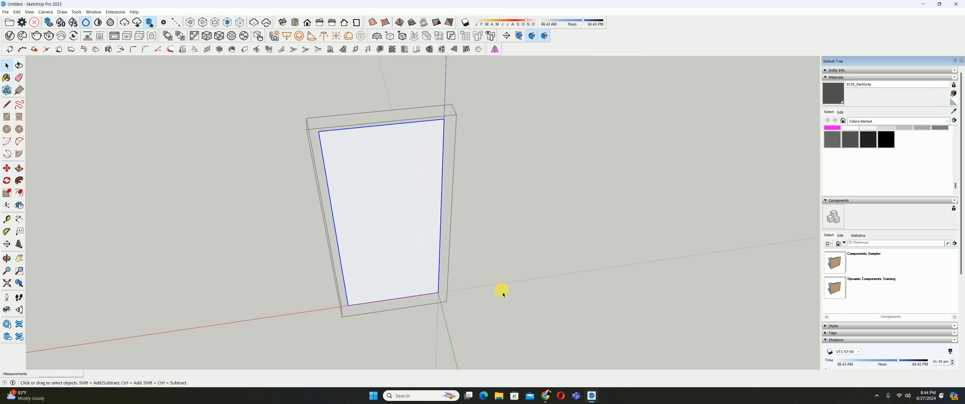
left_click(367, 50)
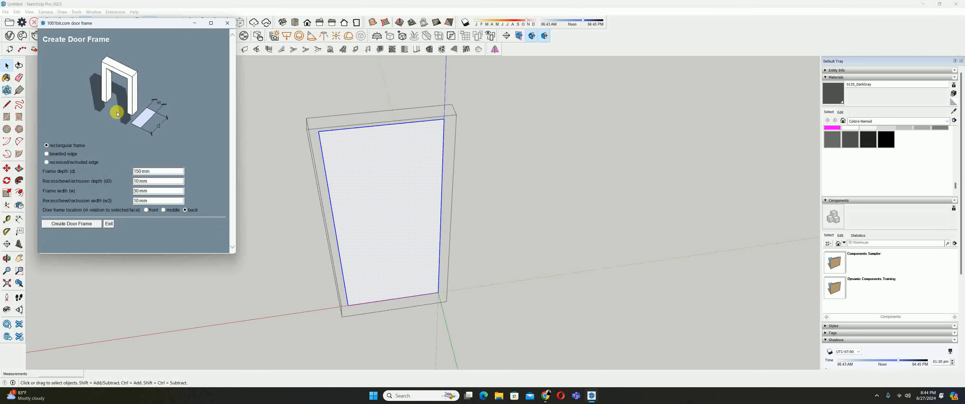
left_click(45, 155)
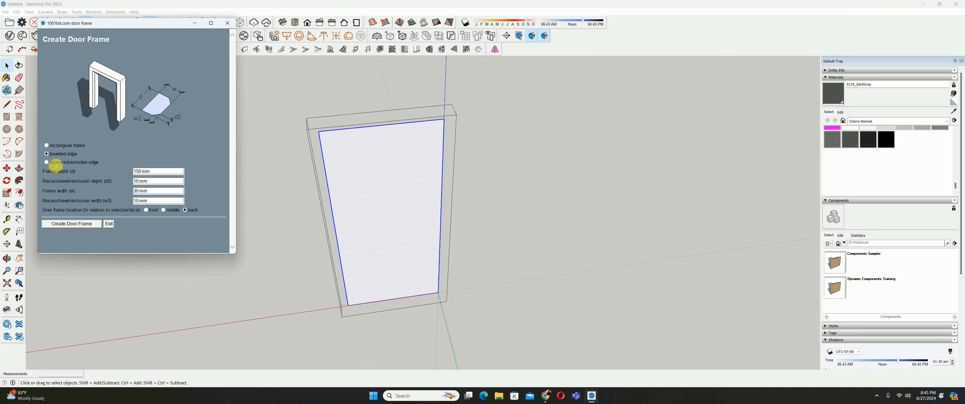
left_click(47, 164)
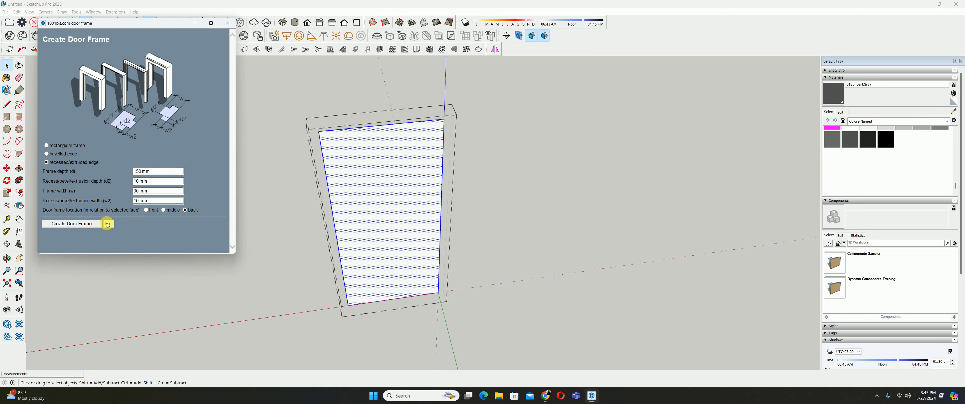
left_click(72, 224)
Examine the generated door frame's legs at the foot of the opening, close its group and remove the frame
middle_click_drag(454, 287, 334, 257)
scroll(352, 292, "up", 5)
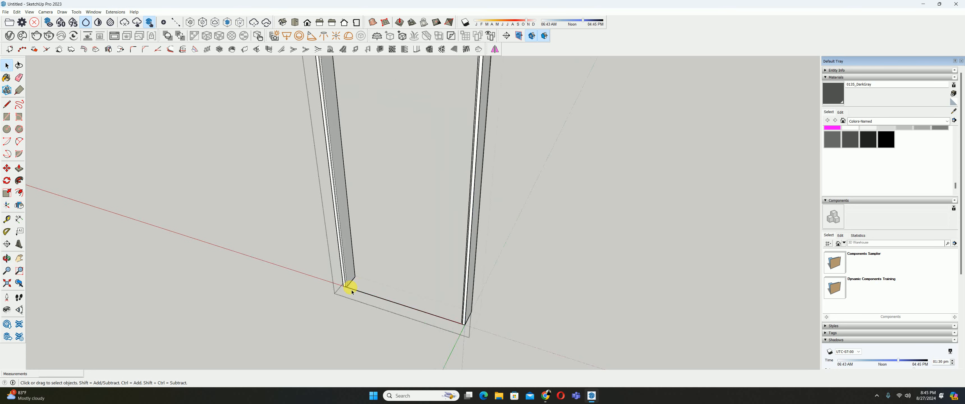
scroll(351, 290, "up", 4)
middle_click_drag(423, 280, 234, 246)
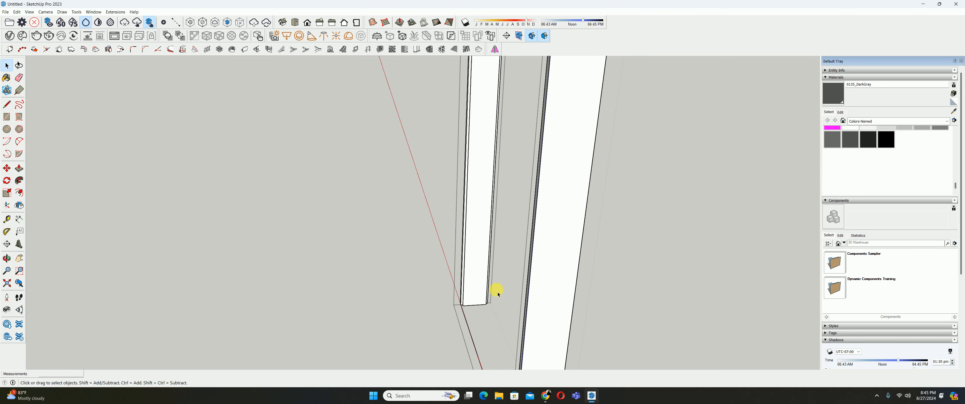
middle_click_drag(498, 295, 554, 300)
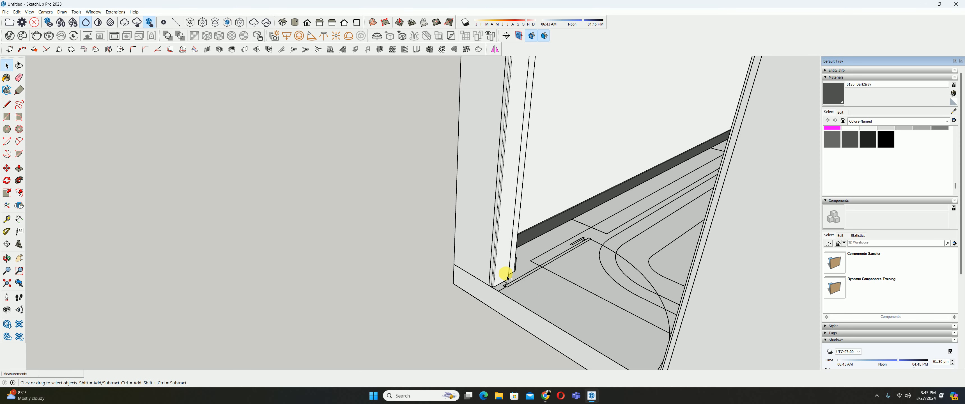
scroll(508, 278, "up", 4)
scroll(502, 276, "down", 5)
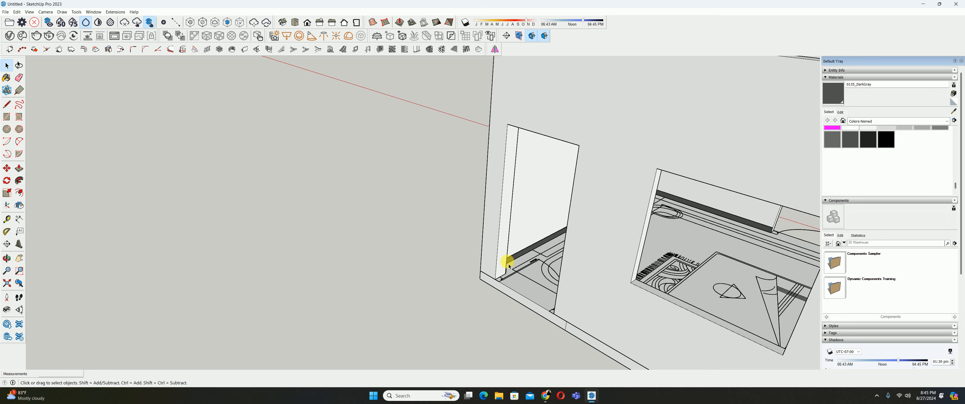
Add a guide line 75 mm inward from the door opening's jamb next to the room corner
middle_click_drag(502, 261, 533, 270)
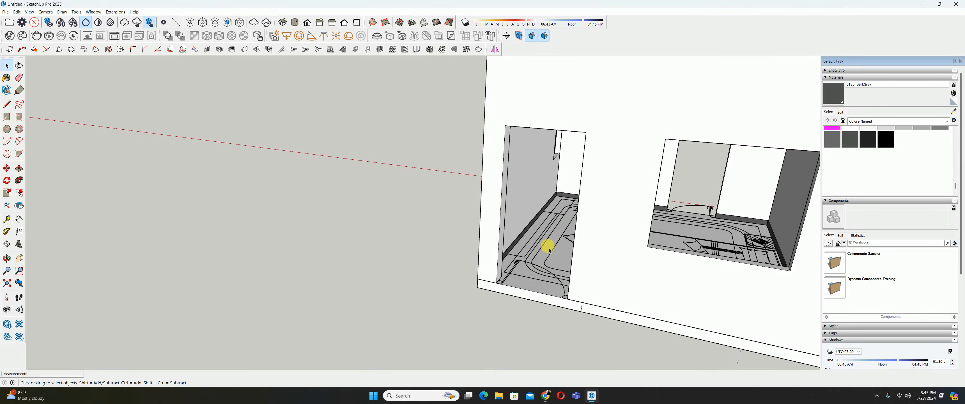
scroll(500, 274, "up", 5)
scroll(464, 300, "up", 2)
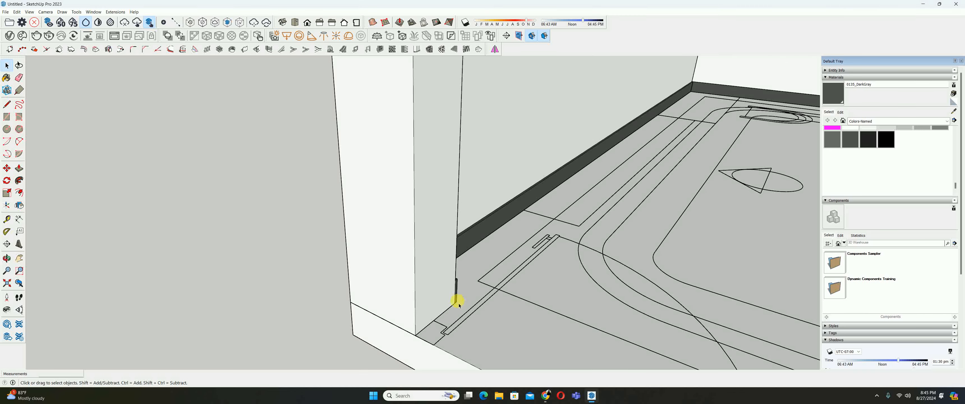
key("r")
scroll(420, 329, "up", 2)
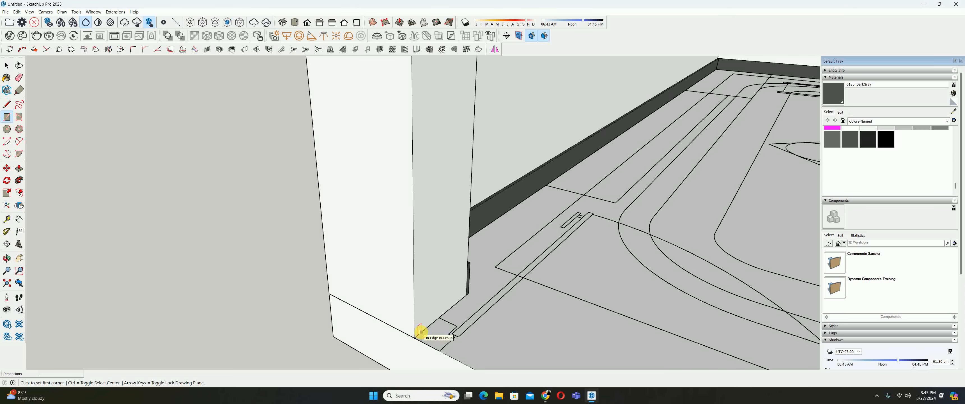
key("t")
left_click(434, 322)
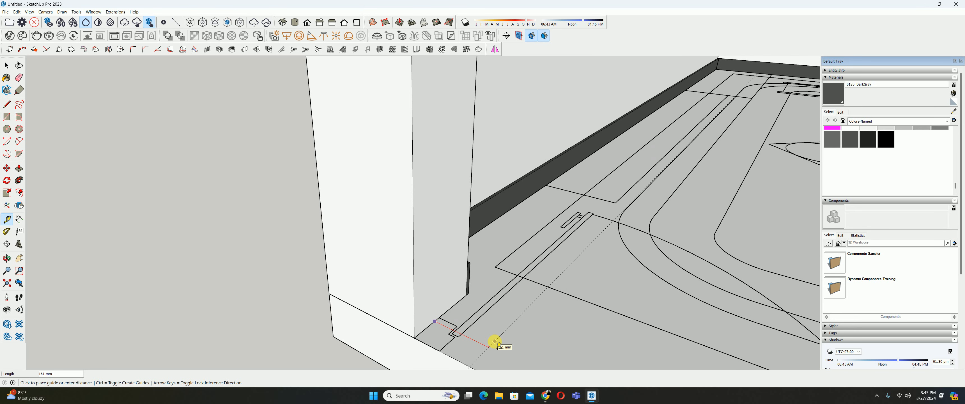
type("7")
key("Return")
scroll(418, 334, "up", 2)
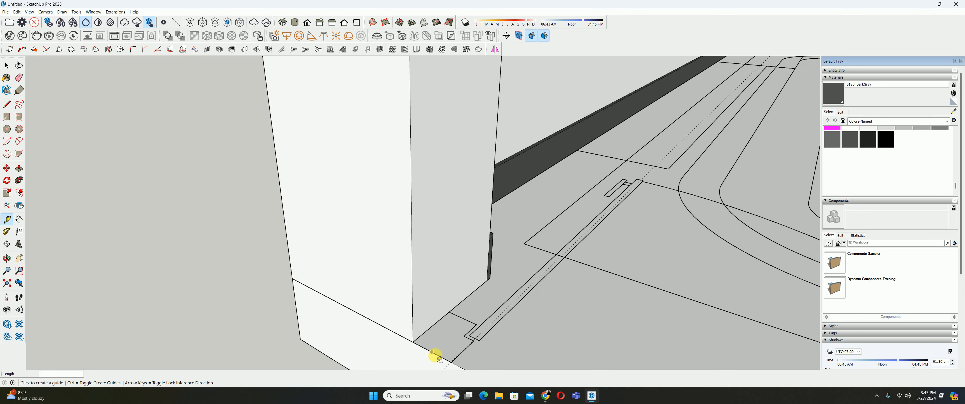
Add a second guide line 230 mm inward from the wall's outer edge at the door opening
left_click(432, 352)
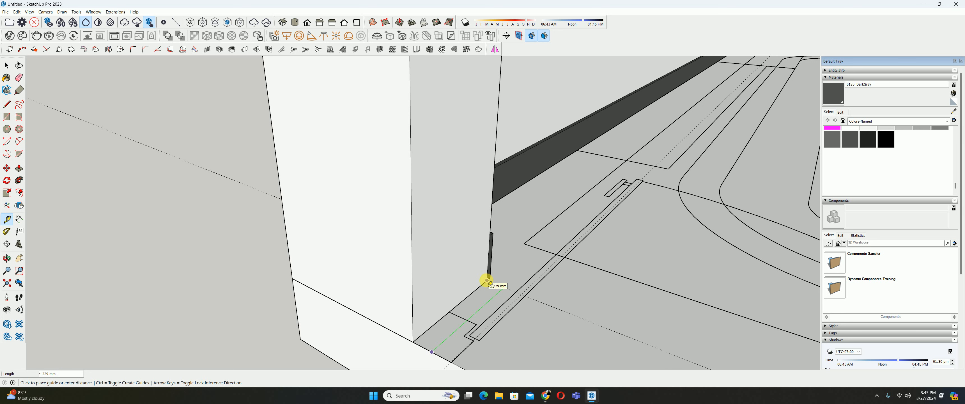
type("230")
key("Return")
middle_click_drag(478, 320, 490, 333)
key("space")
Draw a 230 by 75 mm rectangle at the jamb's foot from the outer corner to the guides' intersection
key("r")
scroll(435, 343, "up", 1)
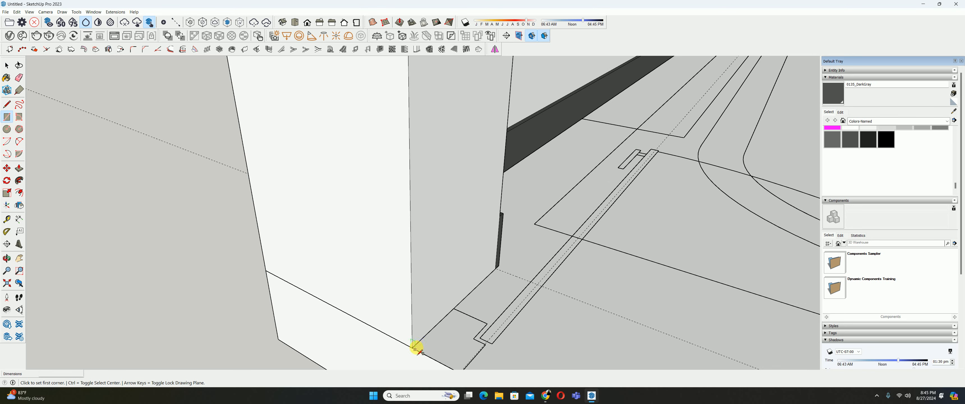
left_click(412, 348)
scroll(538, 285, "up", 2)
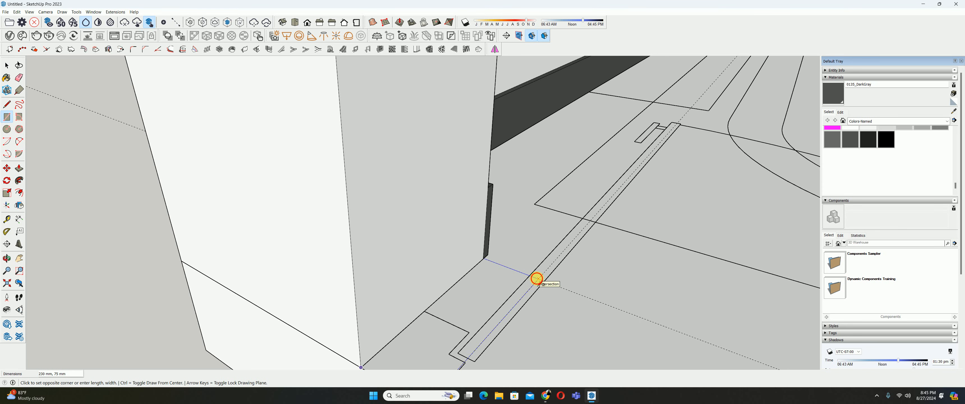
left_click(536, 279)
Make the rectangle at the jamb's foot a component
key("space")
right_click(472, 287)
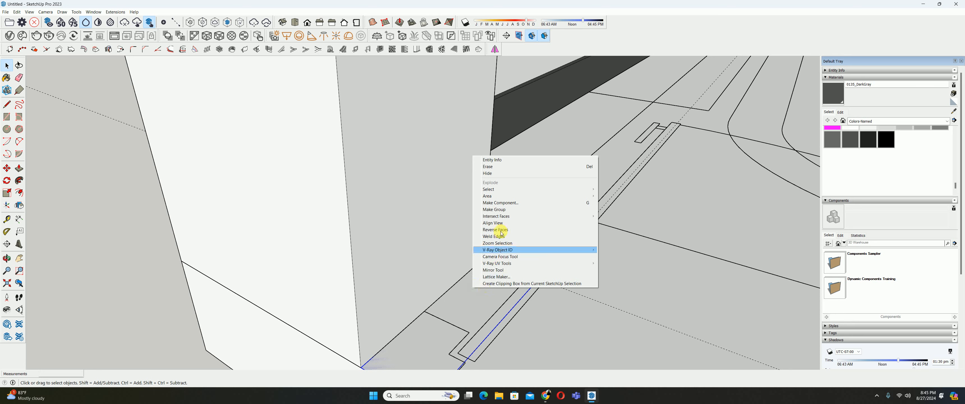
left_click(504, 203)
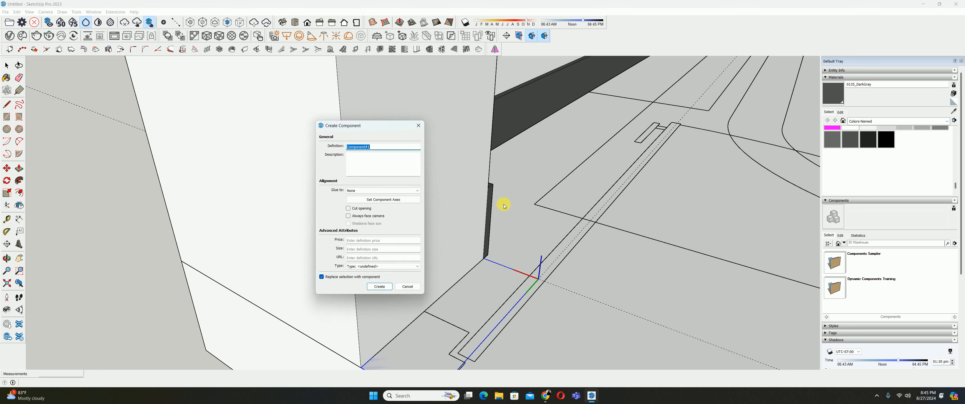
Create a component from the selected door jamb profile, replacing the selection with it
left_click(380, 287)
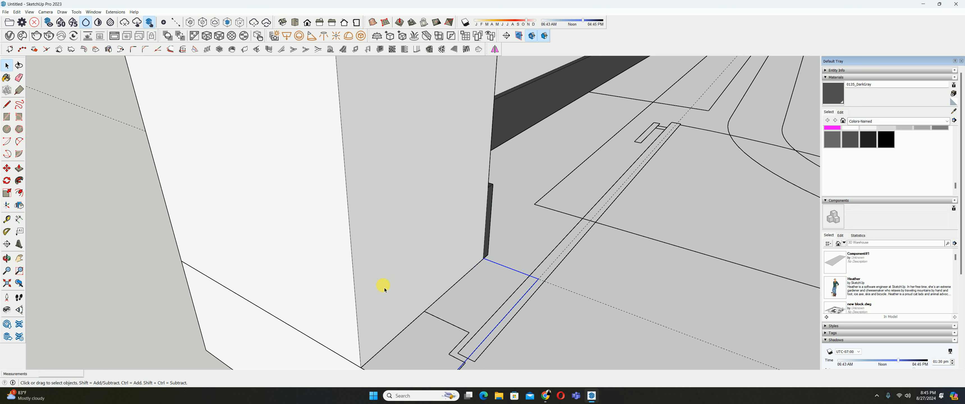
scroll(479, 298, "up", 3)
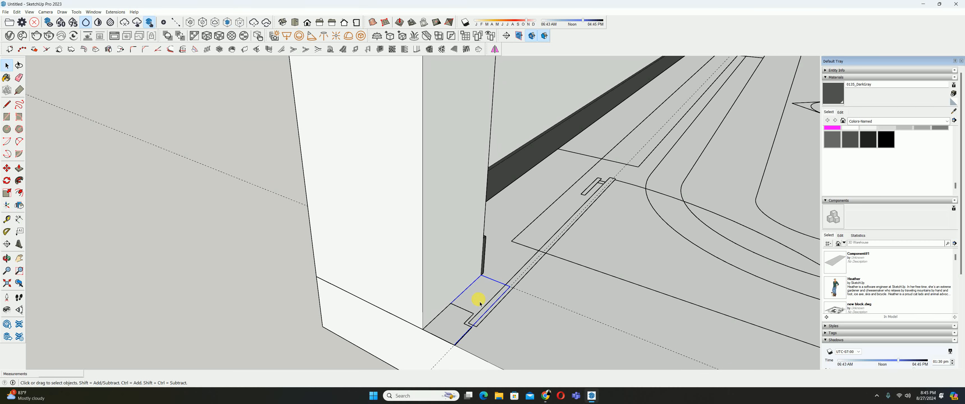
scroll(480, 304, "down", 3)
Open the jamb component and Push/Pull its profile up 2400 mm to the head of the door opening
double_click(478, 305)
middle_click_drag(478, 306, 447, 314)
key("p")
left_click(445, 334)
scroll(442, 241, "down", 3)
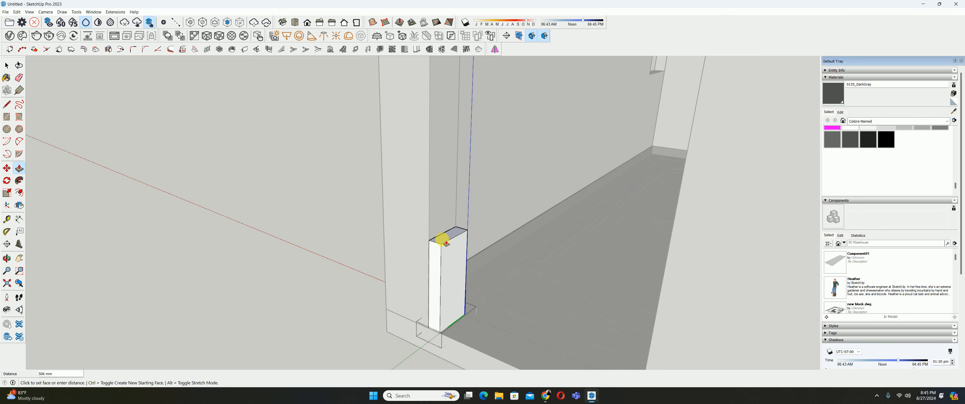
middle_click_drag(443, 240, 421, 345)
scroll(446, 189, "down", 4)
middle_click_drag(446, 190, 455, 149)
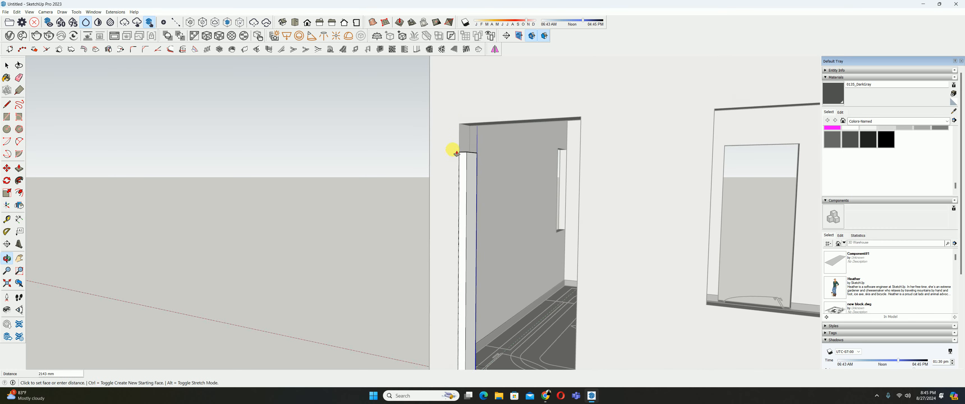
left_click(459, 123)
middle_click_drag(462, 144, 476, 266)
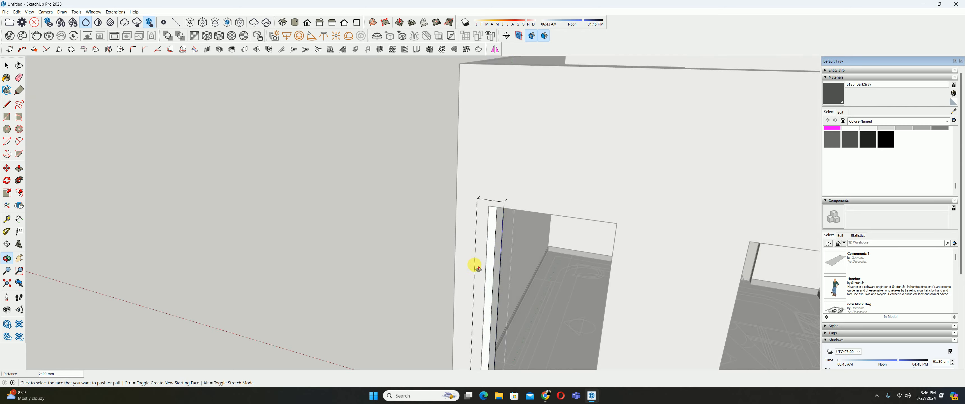
key("space")
key("Escape")
Copy the jamb component from its bottom corner to the bottom corner on the opposite side of the door opening
middle_click_drag(487, 330, 457, 233)
scroll(434, 345, "up", 6)
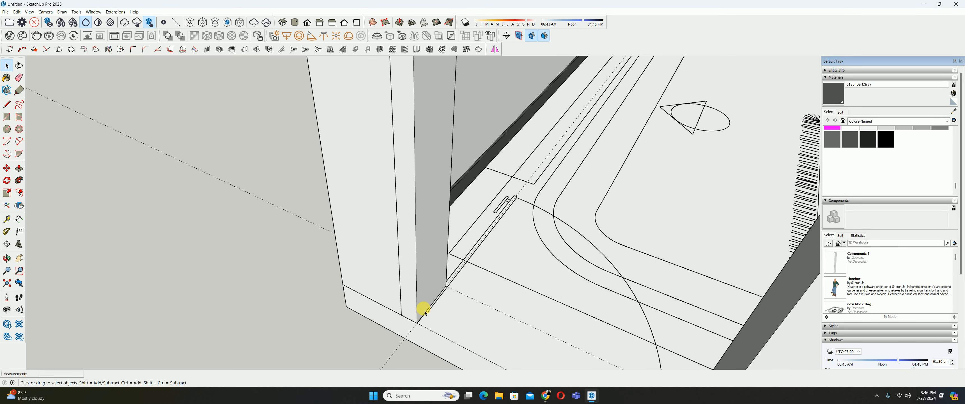
left_click(421, 300)
middle_click_drag(422, 299, 518, 279)
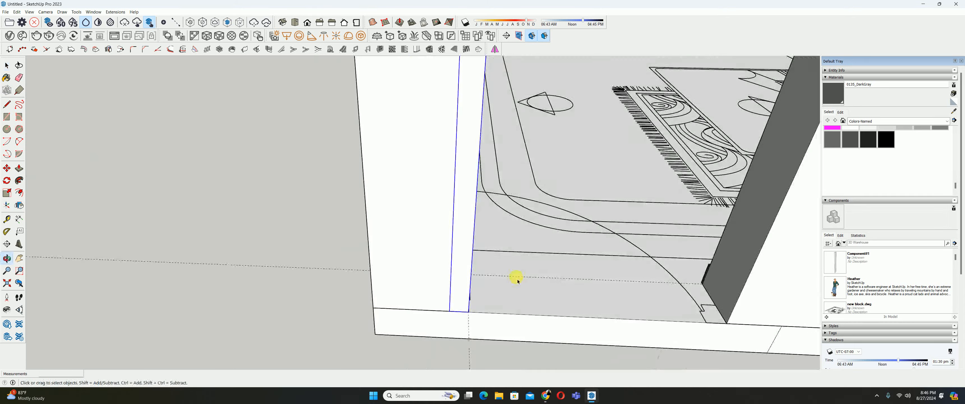
key("m")
middle_click_drag(472, 325, 445, 320)
key("ctrl")
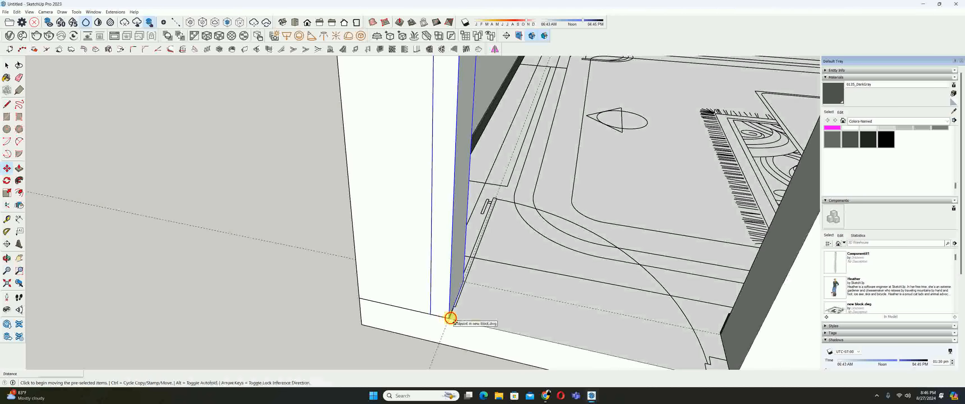
left_click(451, 318)
middle_click_drag(513, 336, 497, 331)
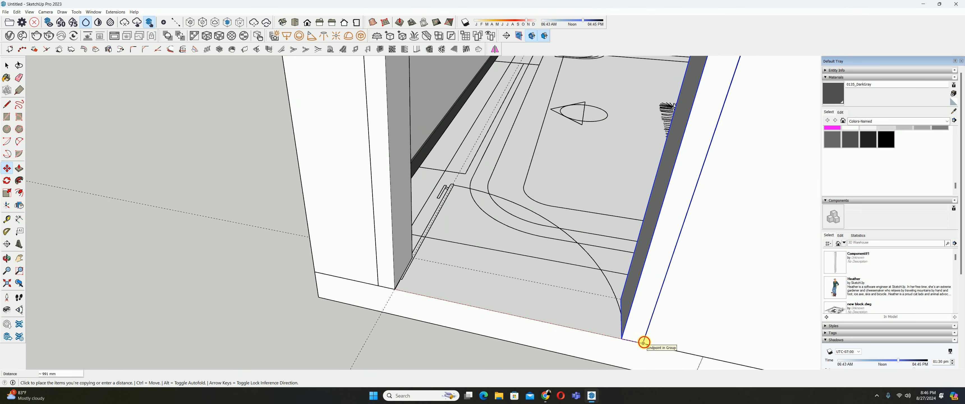
left_click(643, 341)
key("space")
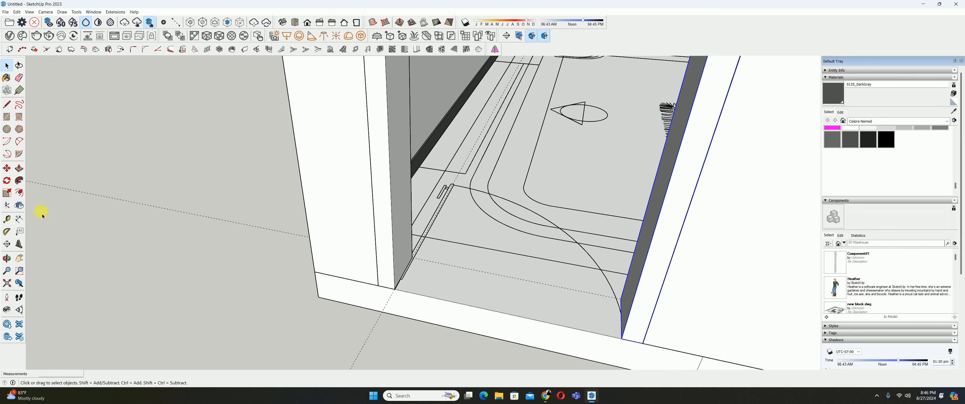
Flip the copied jamb about its red-axis plane so it mirrors the original
left_click(19, 205)
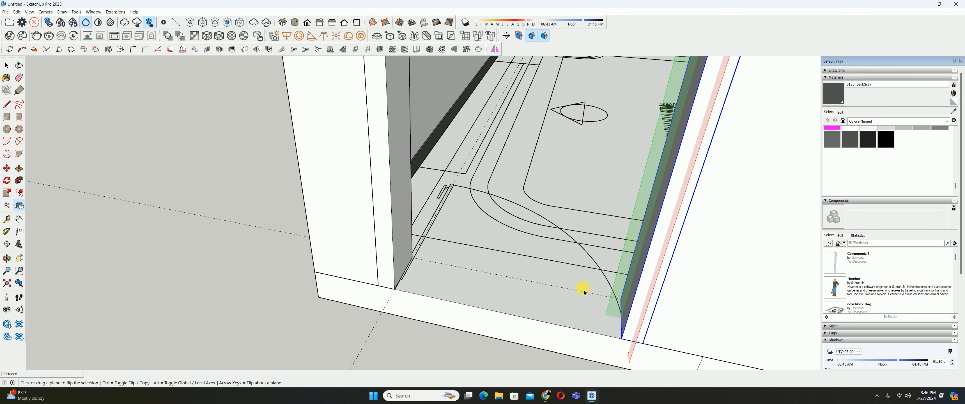
left_click(633, 361)
scroll(592, 313, "down", 2)
key("space")
middle_click_drag(467, 312, 467, 270)
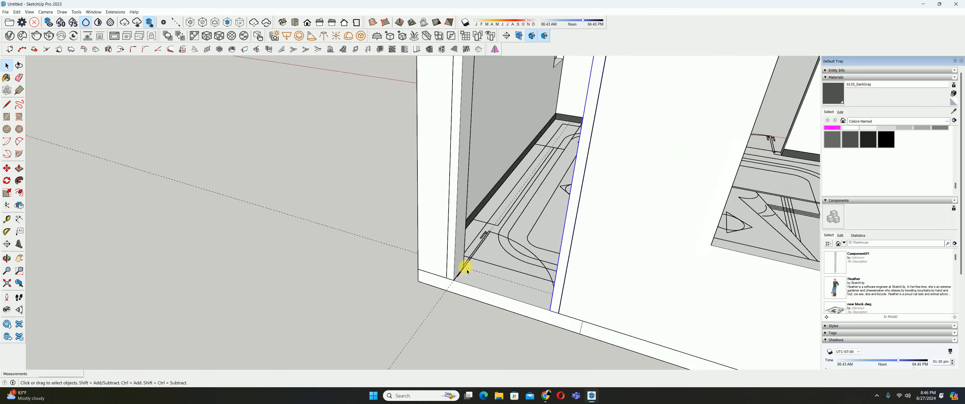
Open the original jamb component and add a guide on its top face, 20 mm in from the front long edge
scroll(465, 270, "up", 4)
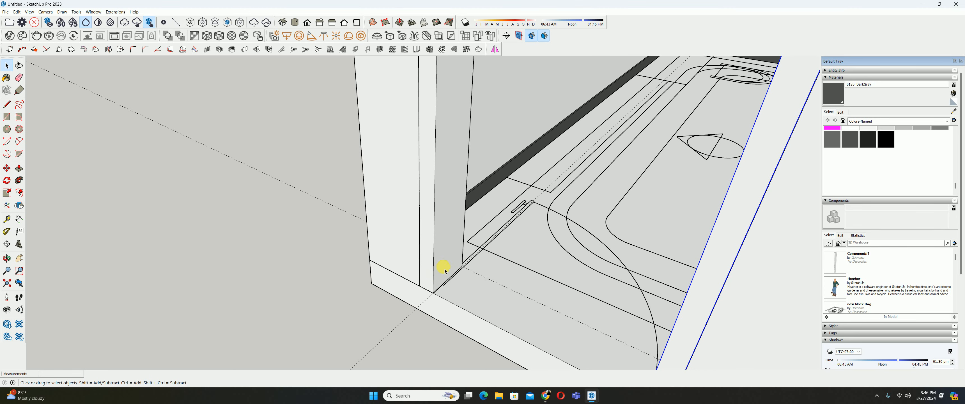
middle_click_drag(445, 271, 390, 246)
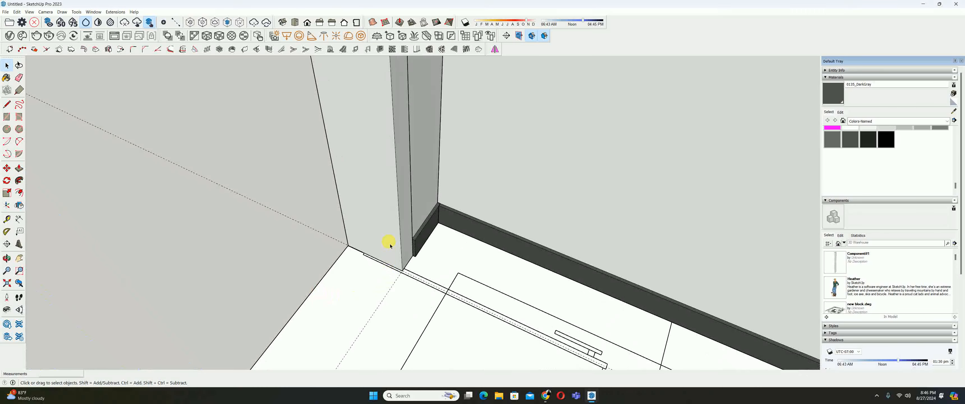
scroll(389, 245, "up", 6)
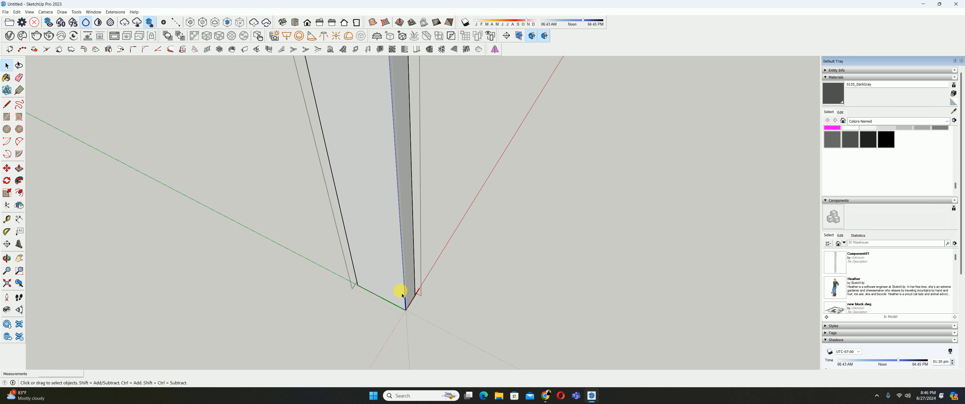
scroll(404, 259, "down", 8)
middle_click_drag(392, 231, 388, 343, "shift")
scroll(385, 300, "up", 4)
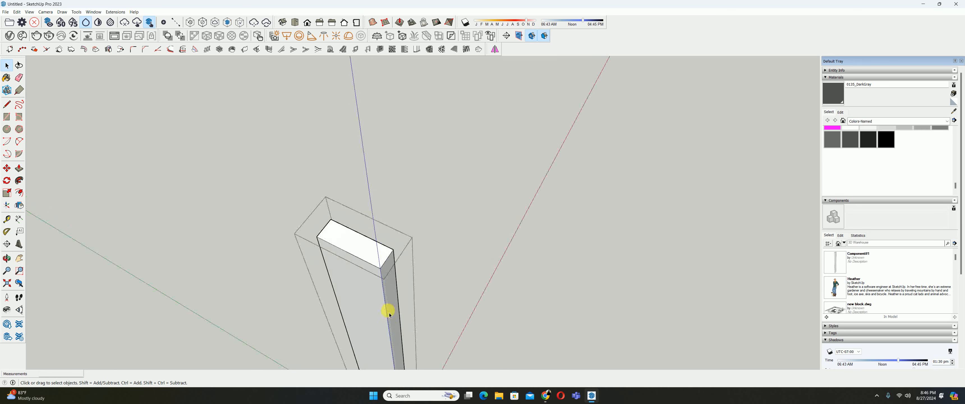
scroll(379, 300, "up", 5)
key("t")
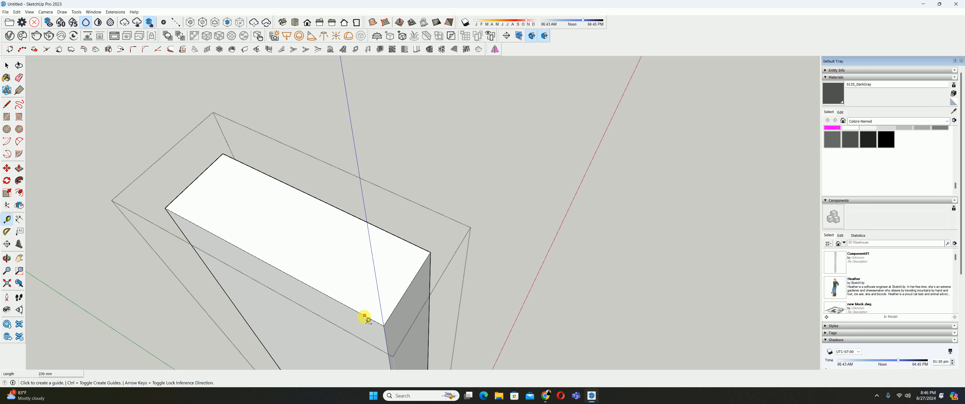
left_click(365, 316)
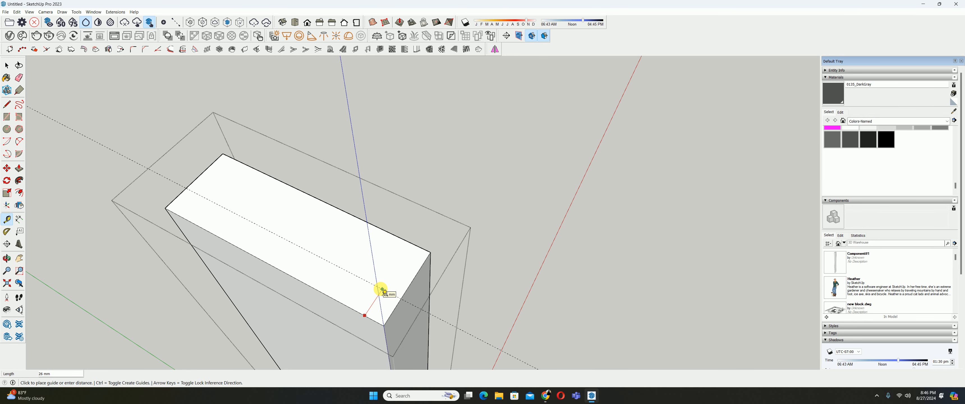
key("Return")
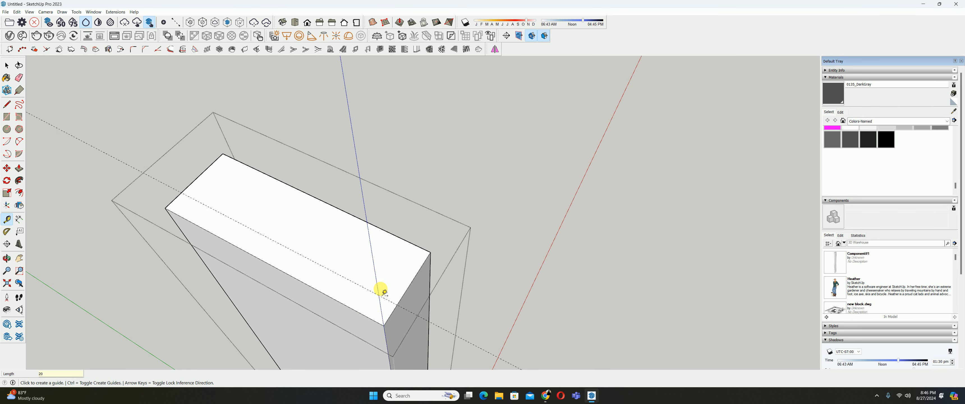
Add a second guide on the jamb's top face, 40 mm in from the short edge
scroll(390, 296, "up", 2)
left_click(408, 289)
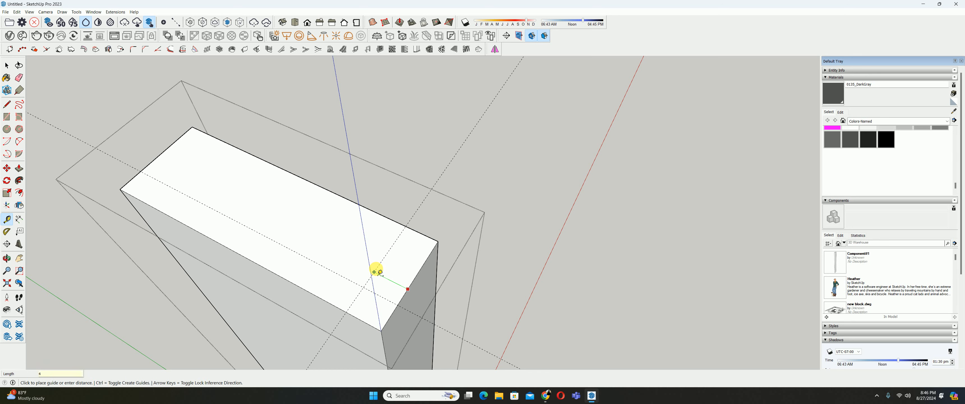
type("40")
key("Return")
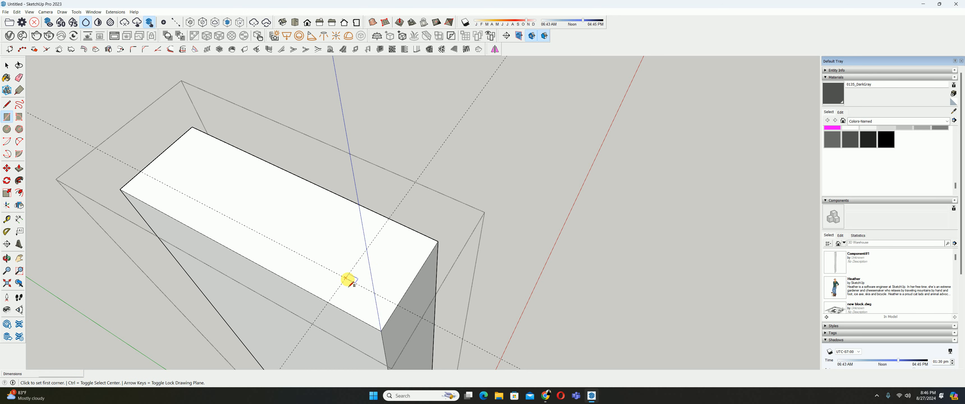
Draw a 40 by 20 mm rectangle in the jamb's top corner and Push/Pull it down the full 2400 mm to cut the door rebate
key("r")
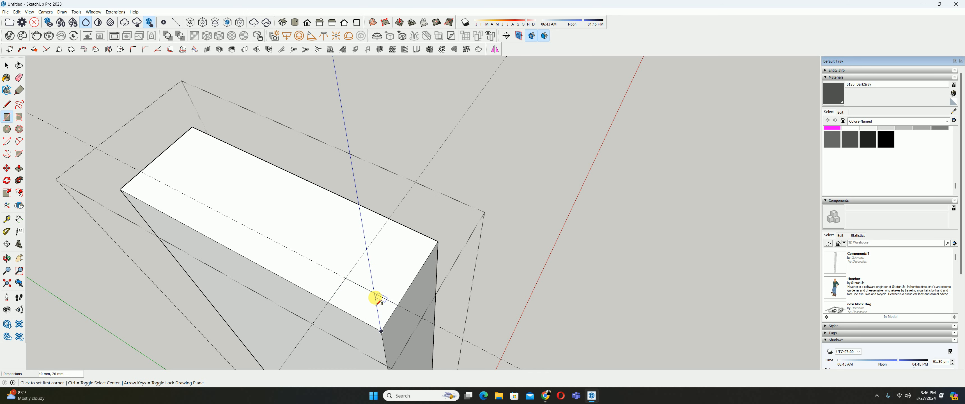
key("p")
left_click(366, 296)
scroll(377, 330, "down", 1)
middle_click_drag(384, 354, 318, 108, "shift")
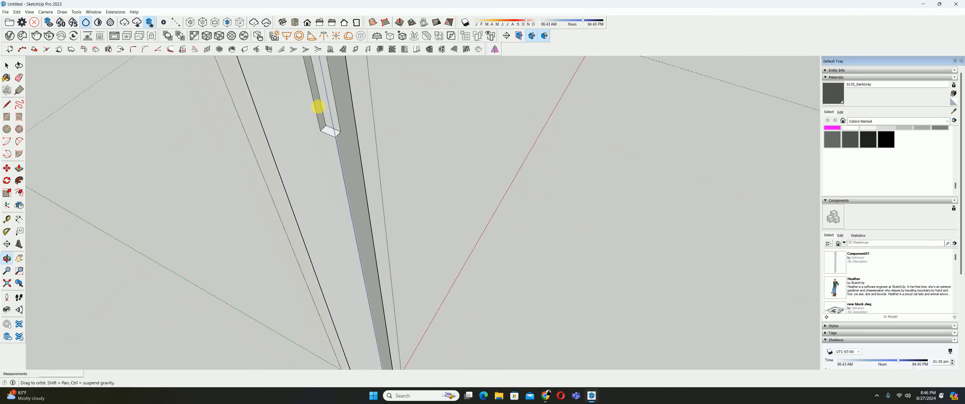
scroll(320, 113, "down", 3)
middle_click_drag(362, 285, 326, 112, "shift")
scroll(340, 215, "up", 1)
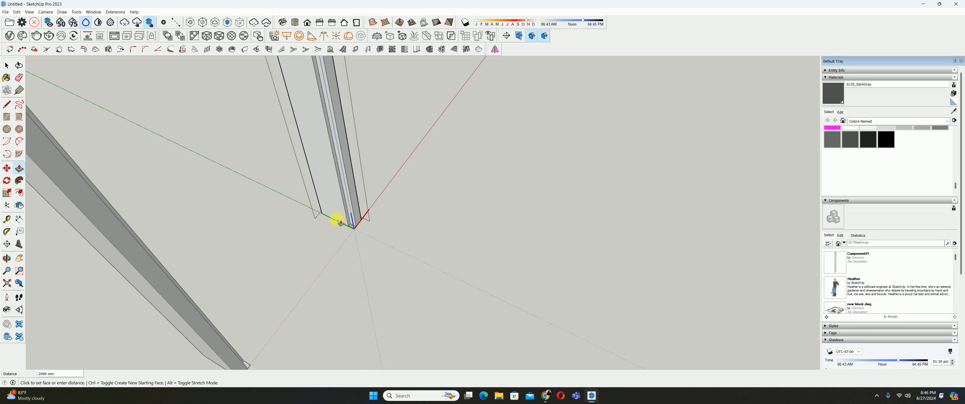
left_click(323, 214)
key("space")
Delete all guides from the model
scroll(373, 226, "up", 5)
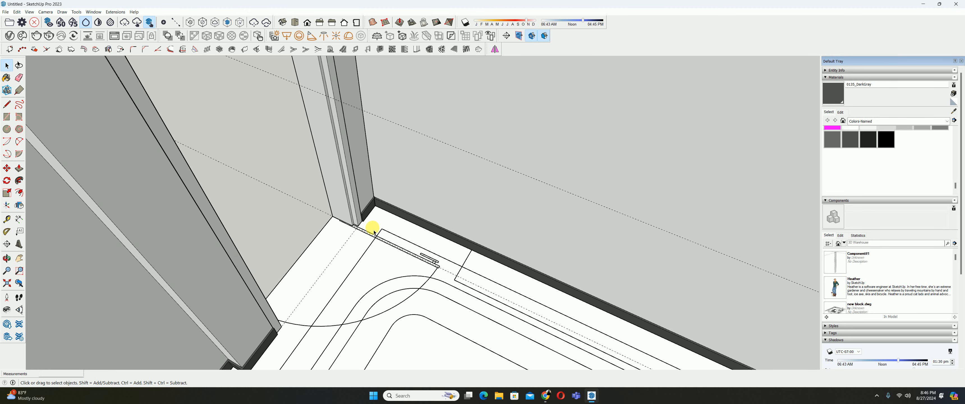
scroll(335, 182, "down", 5)
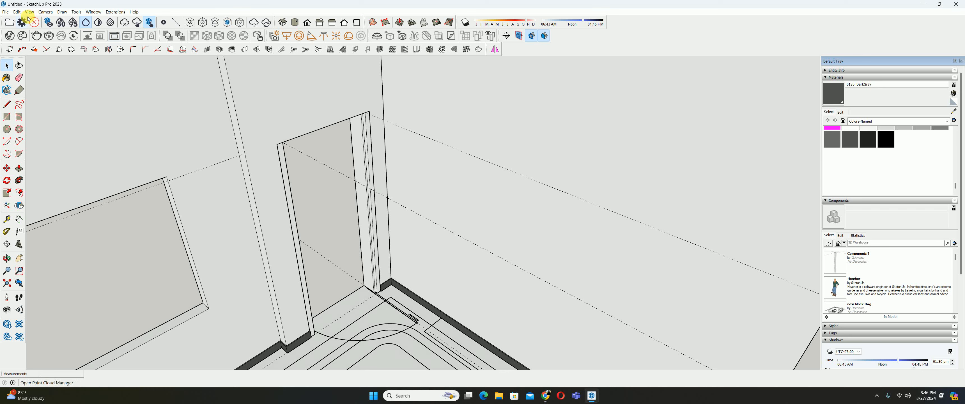
left_click(17, 11)
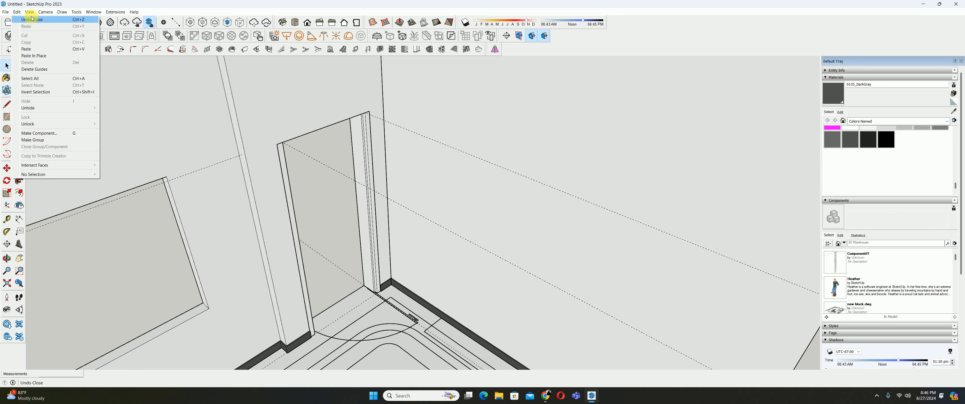
left_click(40, 70)
Open the jamb component and Push/Pull its top face down to shorten both jambs, leaving space below the opening's head
scroll(355, 135, "up", 2)
double_click(359, 134)
middle_click_drag(358, 135, 352, 152)
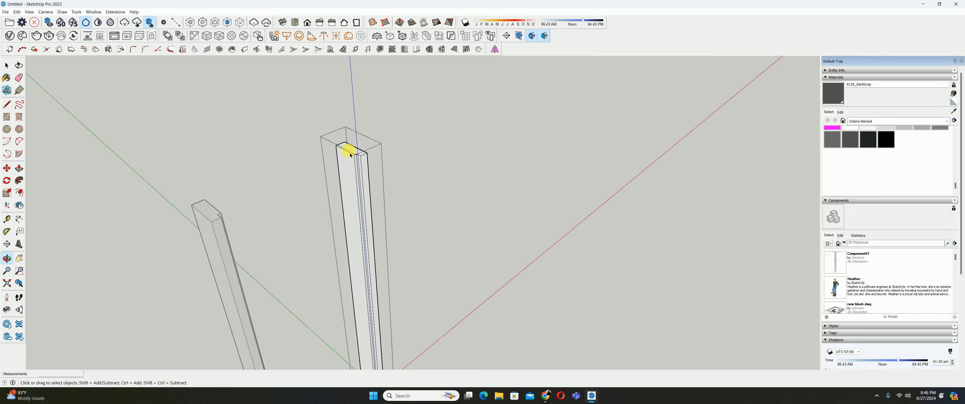
scroll(352, 152, "up", 1)
key("p")
left_click(354, 153)
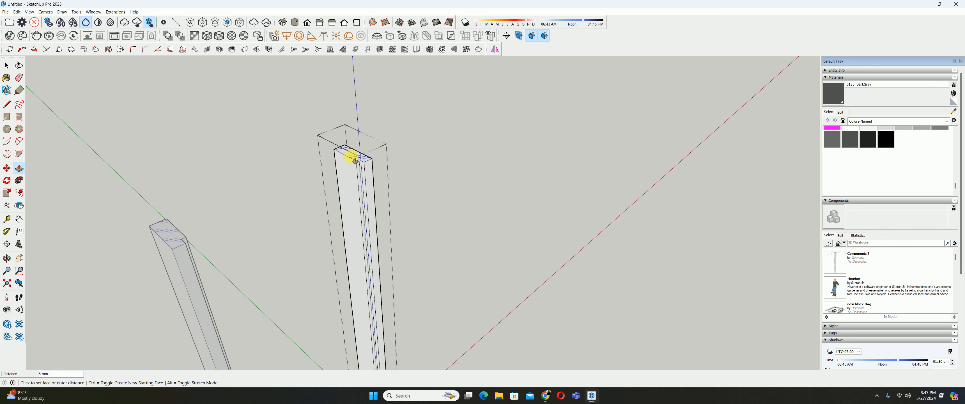
key("Return")
key("space")
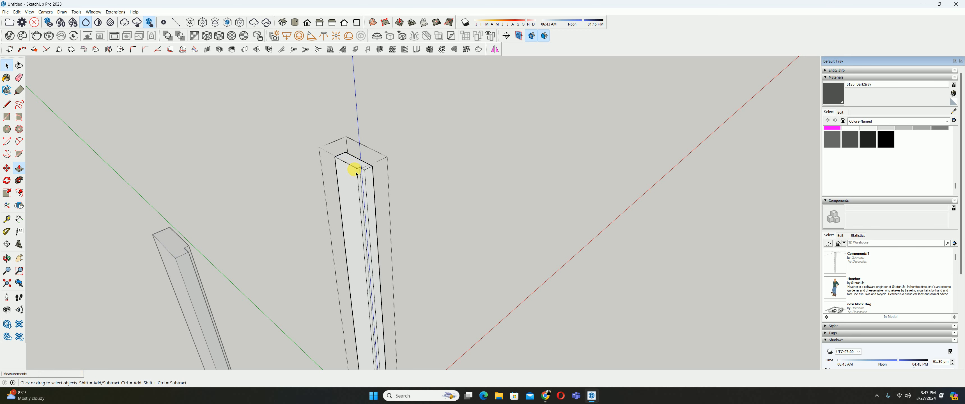
key("Escape")
Copy the shortened jamb upward from its bottom corner to the upper corner of the door opening
scroll(355, 173, "down", 2)
middle_click_drag(356, 179, 345, 150)
left_click(345, 151)
scroll(351, 155, "up", 2)
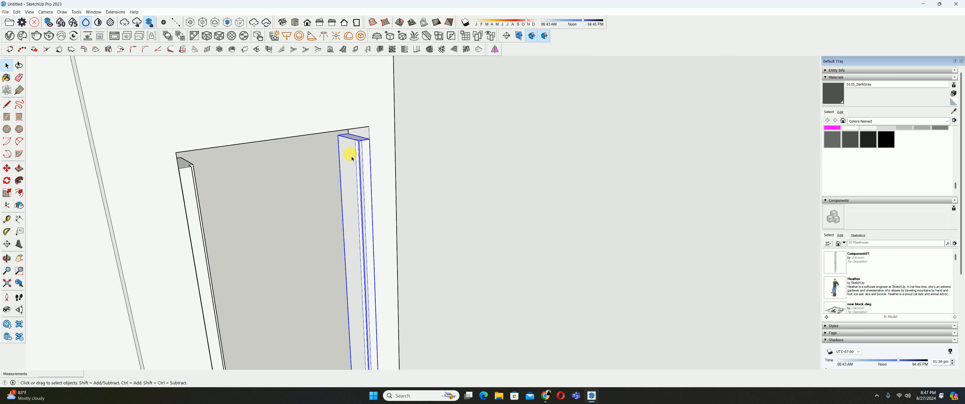
key("m")
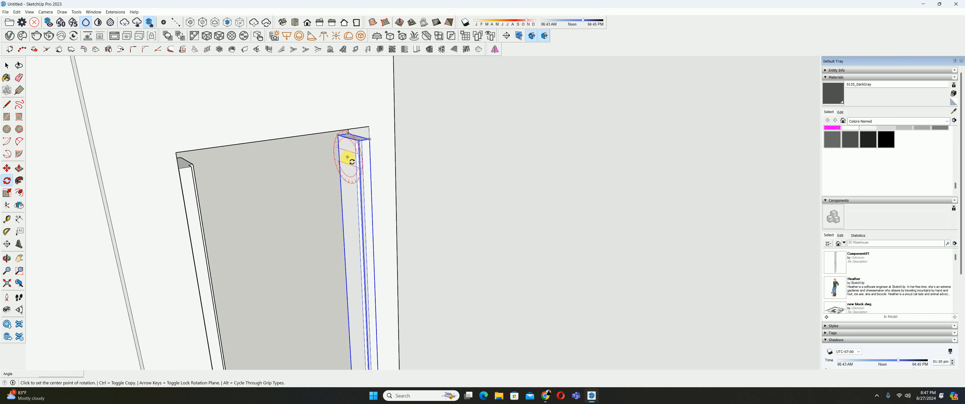
middle_click_drag(348, 155, 310, 318)
scroll(312, 275, "up", 3)
left_click(319, 281)
scroll(305, 143, "down", 1)
middle_click_drag(292, 99, 281, 246, "shift")
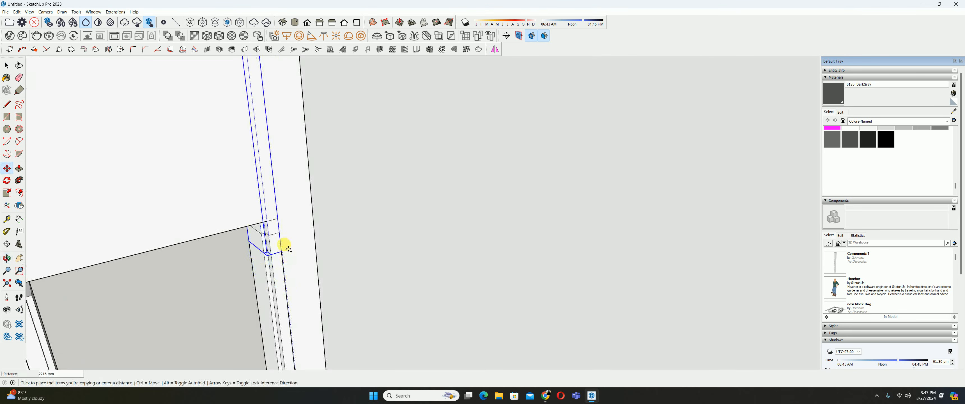
scroll(282, 245, "up", 1)
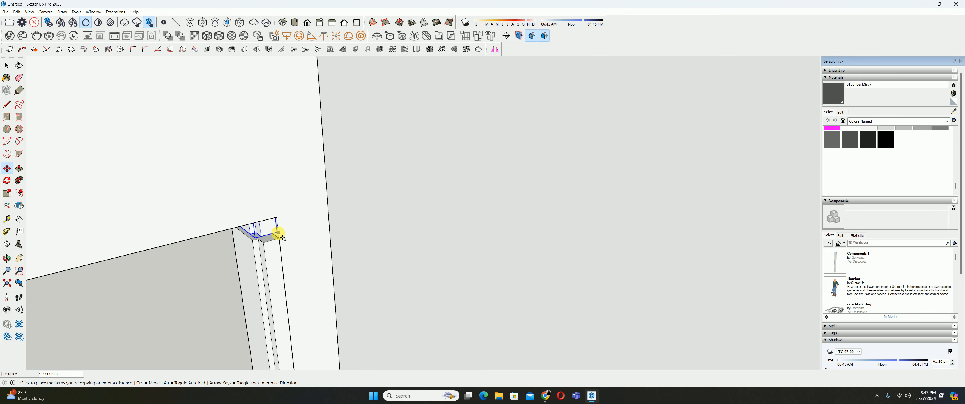
left_click(278, 223)
Rotate the copied jamb 90 degrees about its outer corner so that it lies along the head of the door opening
key("q")
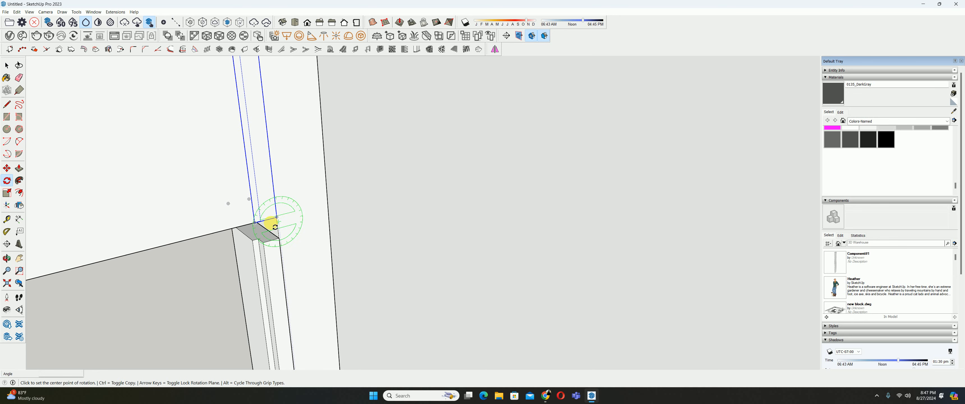
left_click(277, 217)
left_click(234, 228)
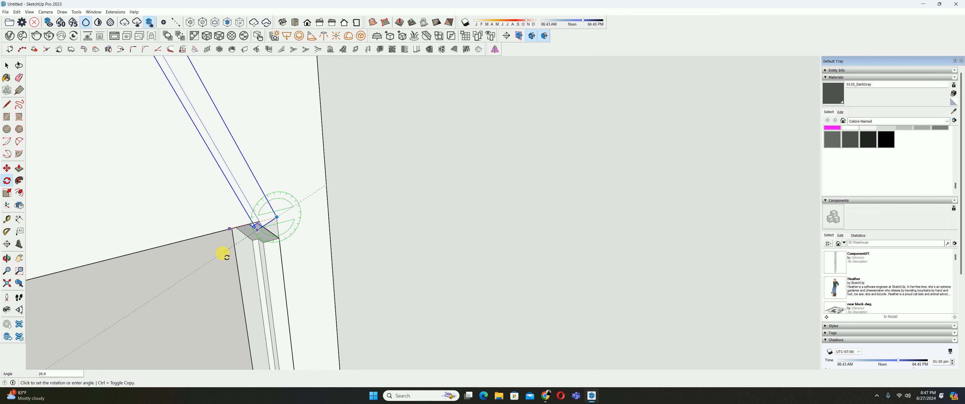
type("90")
key("Return")
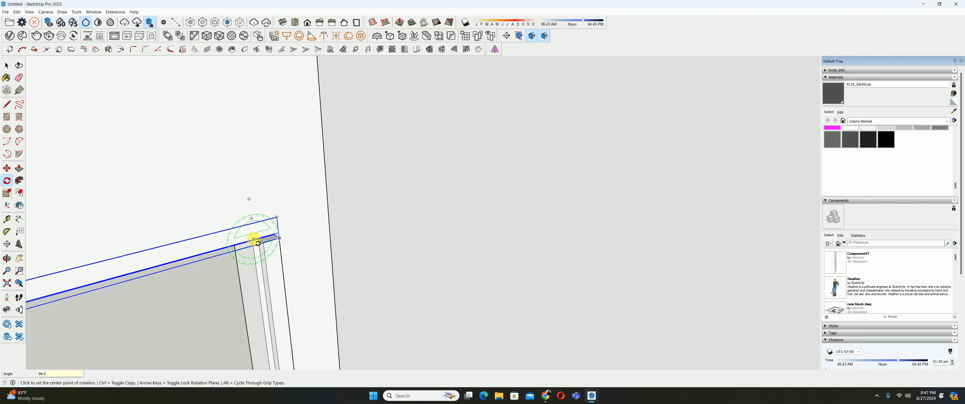
key("space")
middle_click_drag(243, 245, 437, 211, "shift")
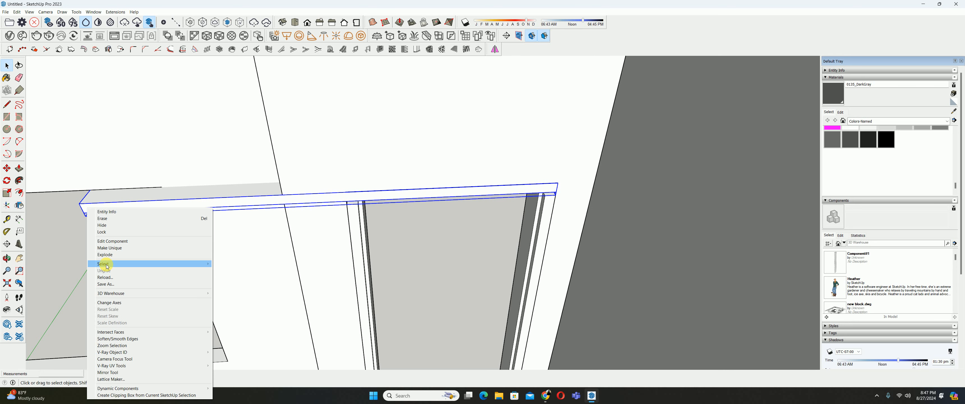
Make the head piece a unique component and Push/Pull its overlong end back to the far corner of the door opening
left_click(106, 248)
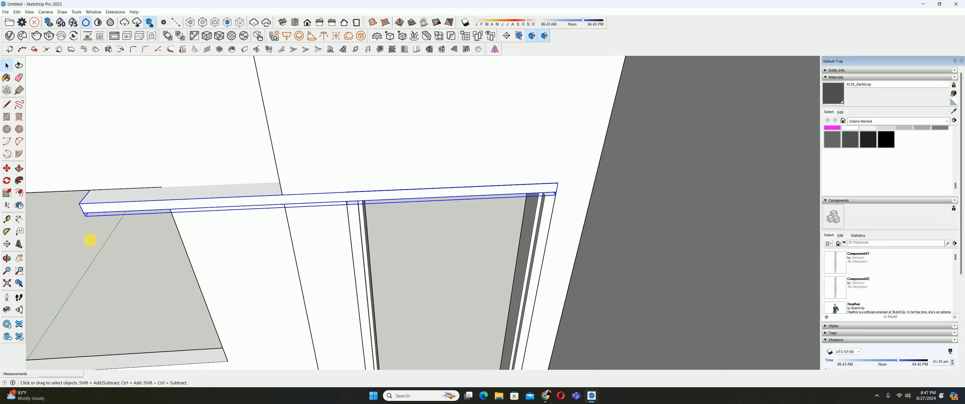
middle_click_drag(91, 237, 157, 220)
middle_click_drag(144, 263, 251, 195)
double_click(232, 254)
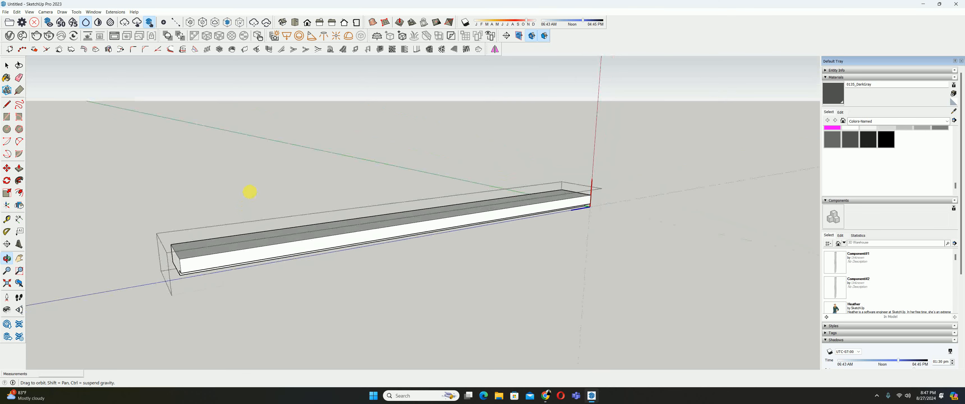
key("p")
left_click(178, 261)
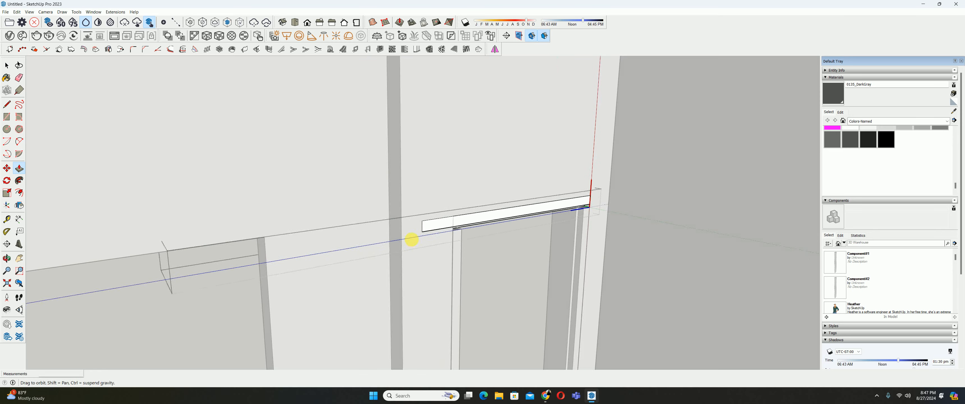
middle_click_drag(411, 238, 318, 165, "shift")
scroll(332, 226, "up", 2)
left_click(336, 224)
scroll(342, 222, "up", 1)
At one end of the head piece, copy the rebate's end edge to the jamb's rebate line and Push/Pull the marked-off face to the underside
key("space")
scroll(292, 175, "up", 3)
scroll(314, 190, "up", 1)
middle_click_drag(314, 191, 281, 188)
left_click(278, 186)
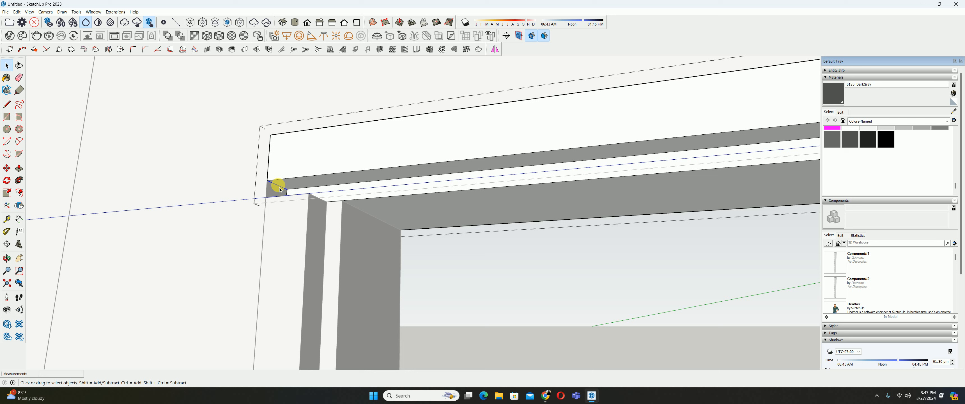
key("m")
key("ctrl")
left_click(274, 181)
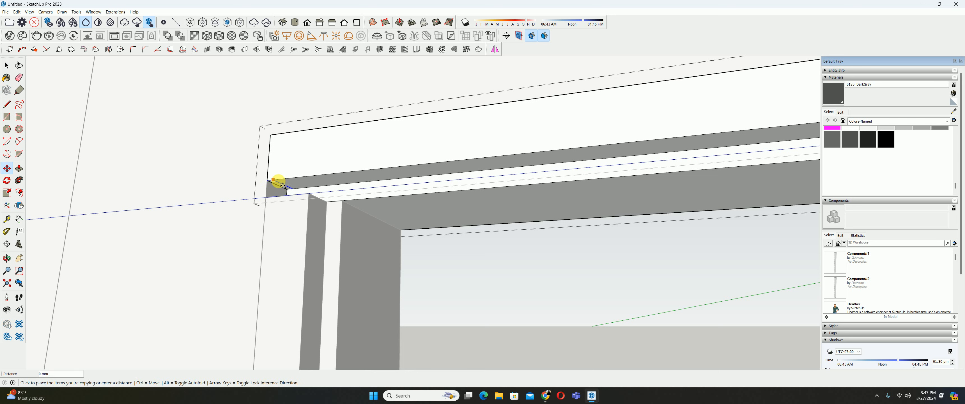
left_click(308, 196)
key("p")
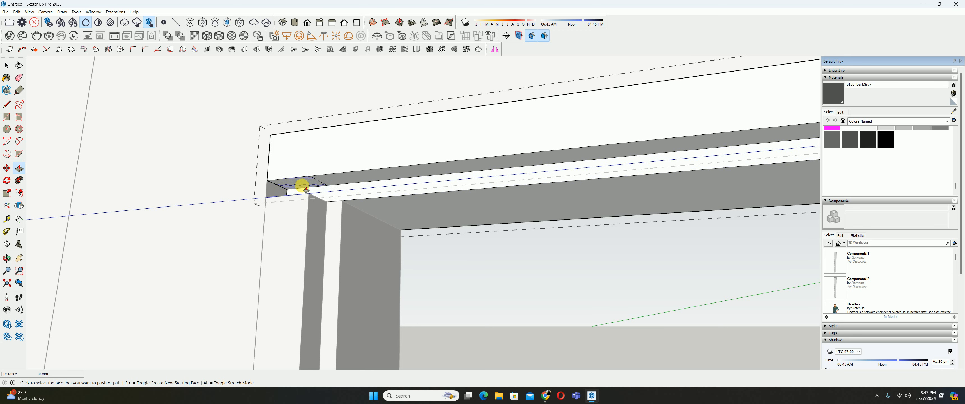
left_click(307, 197)
At the head piece's opposite end, copy the rebate's end edge to the jamb's rebate line and Push/Pull the marked-off face to match
middle_click_drag(306, 198, 276, 196)
key("space")
scroll(519, 199, "up", 3)
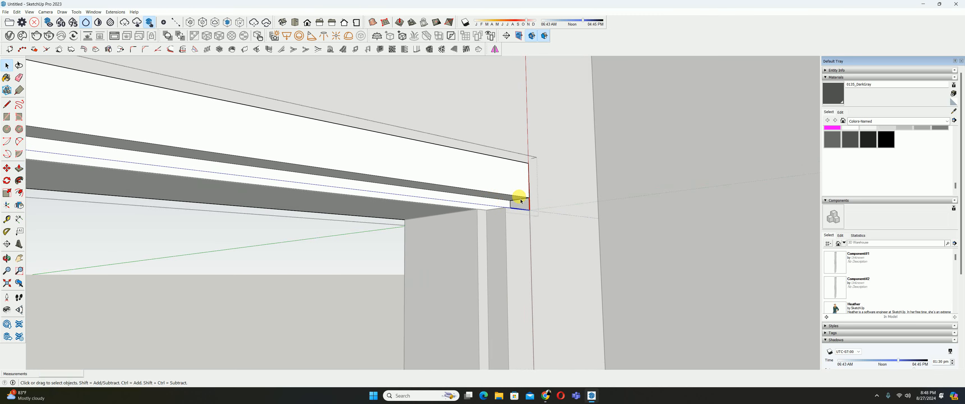
key("m")
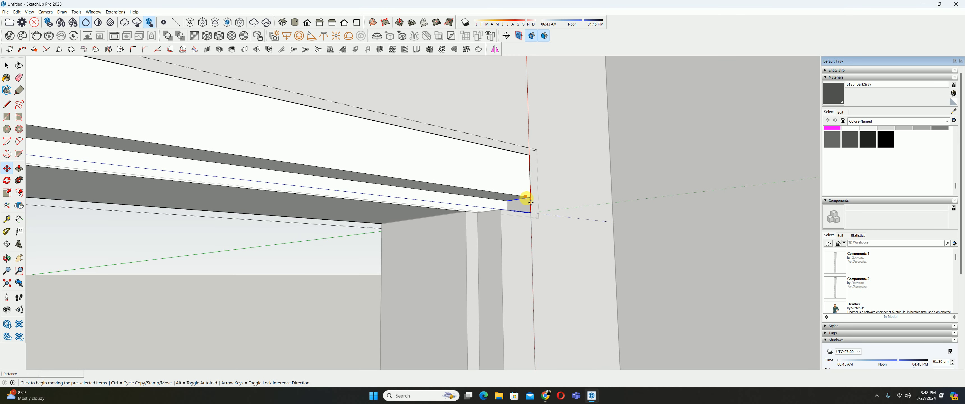
left_click(533, 203)
key("ctrl")
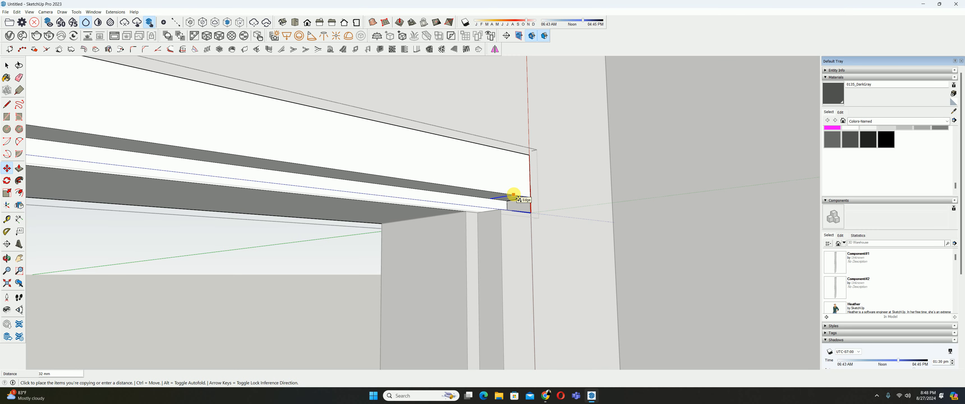
left_click(506, 197)
key("p")
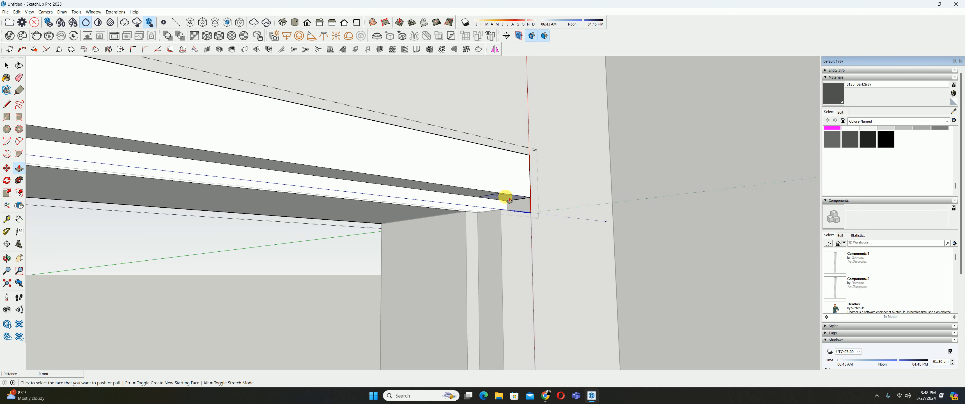
double_click(508, 198)
Reopen the head piece, finish closing the rebate's open end above the jamb, and leave the component
middle_click_drag(483, 210, 283, 151)
key("space")
key("Escape")
scroll(449, 222, "down", 2)
scroll(281, 148, "up", 4)
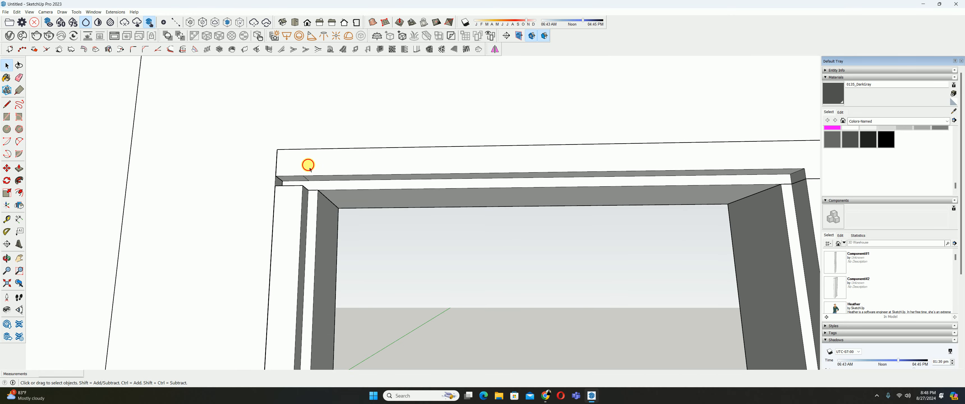
double_click(310, 169)
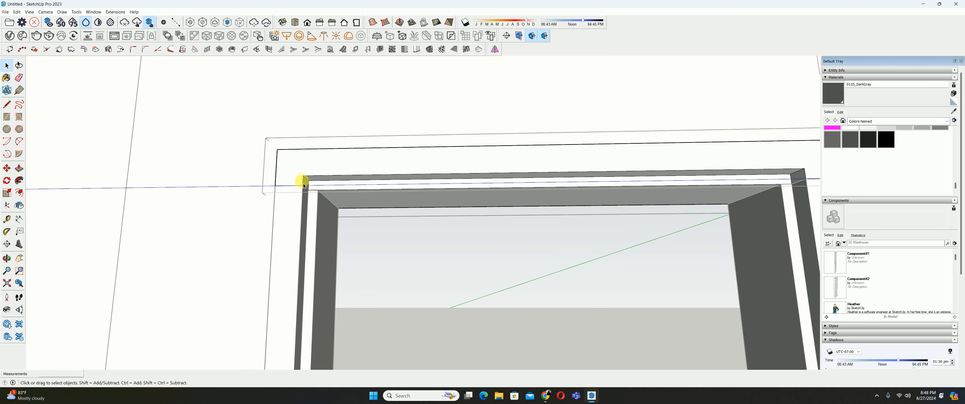
key("Escape")
Draw a floor rectangle at the foot of the jamb, from the skirting's front corner across the jamb's face, and select it
scroll(309, 189, "down", 4)
middle_click_drag(310, 190, 354, 158)
scroll(406, 258, "down", 1)
left_click(8, 283)
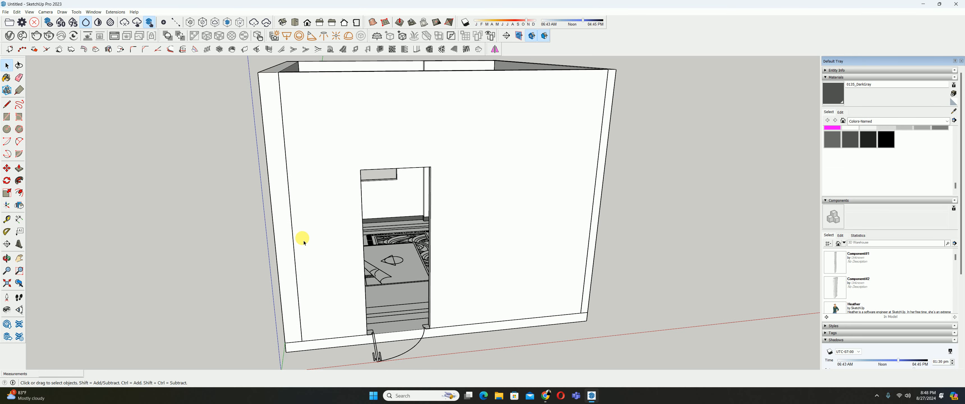
middle_click_drag(304, 239, 468, 270)
scroll(463, 283, "up", 5)
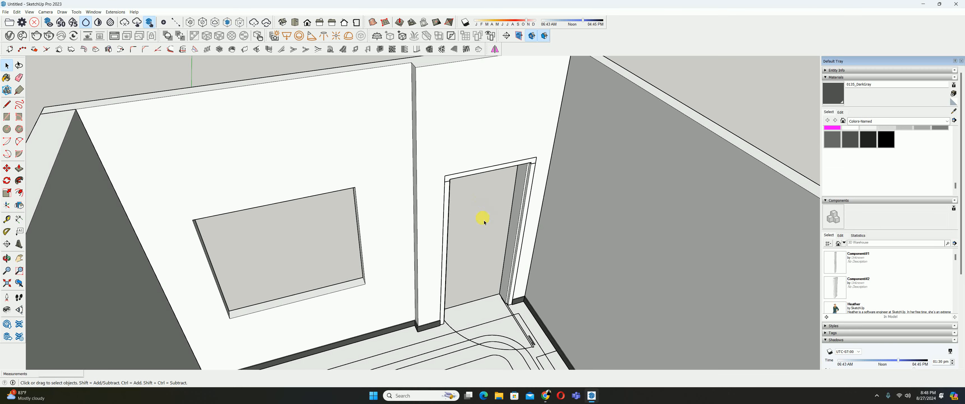
scroll(452, 328, "up", 6)
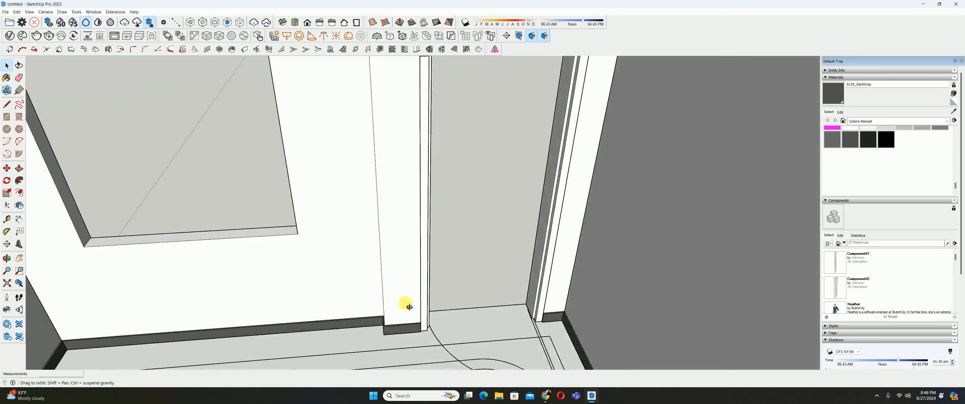
mouse_move(425, 335)
middle_mouse_down()
mouse_move(349, 305)
mouse_move(397, 310)
middle_mouse_up()
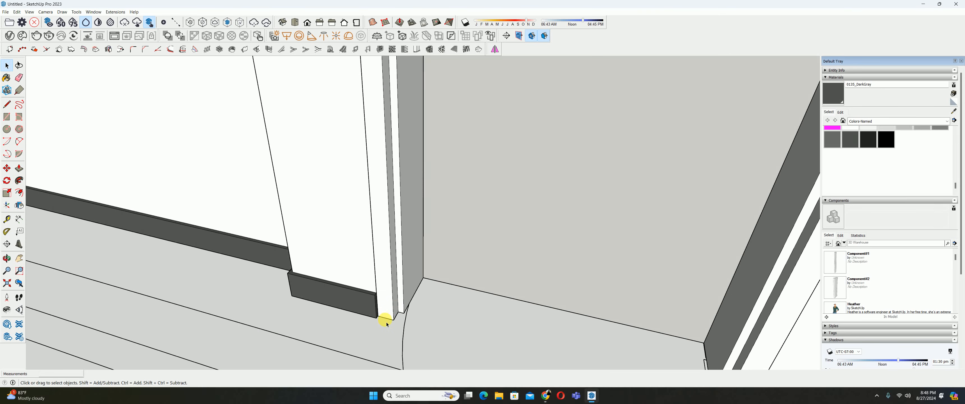
scroll(378, 327, "up", 5)
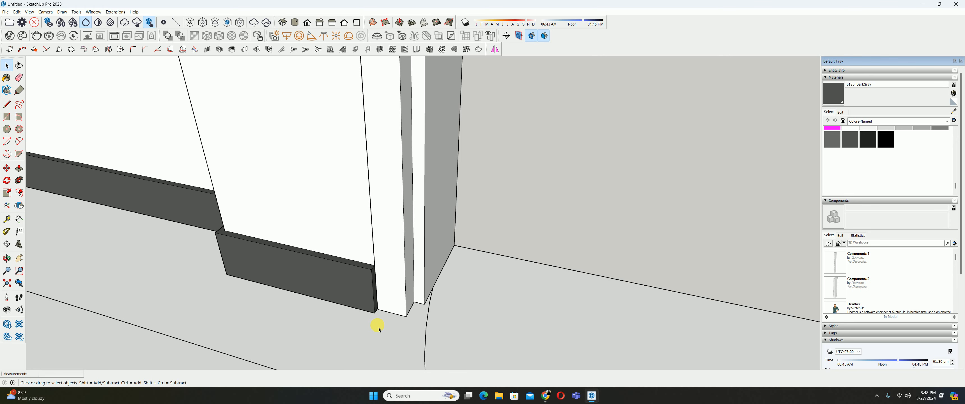
key("r")
scroll(375, 301, "up", 1)
left_click(371, 301)
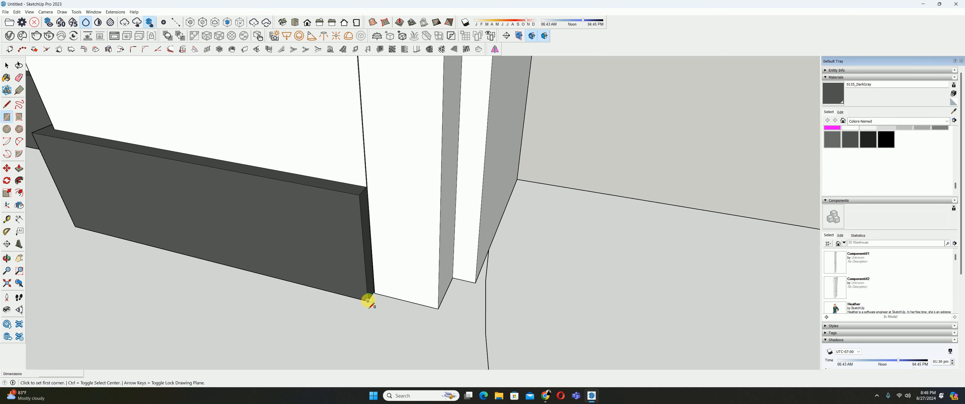
left_click(439, 307)
key("space")
left_click(418, 309)
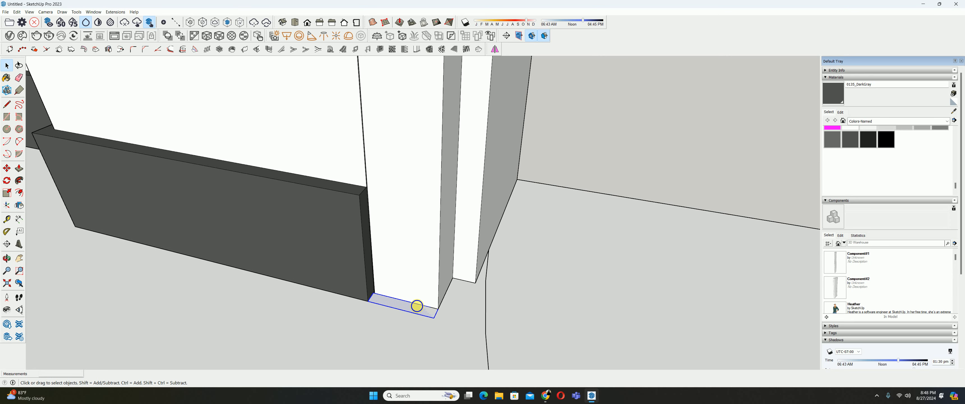
Make the selected floor rectangle a component
right_click(417, 308)
left_click(431, 225)
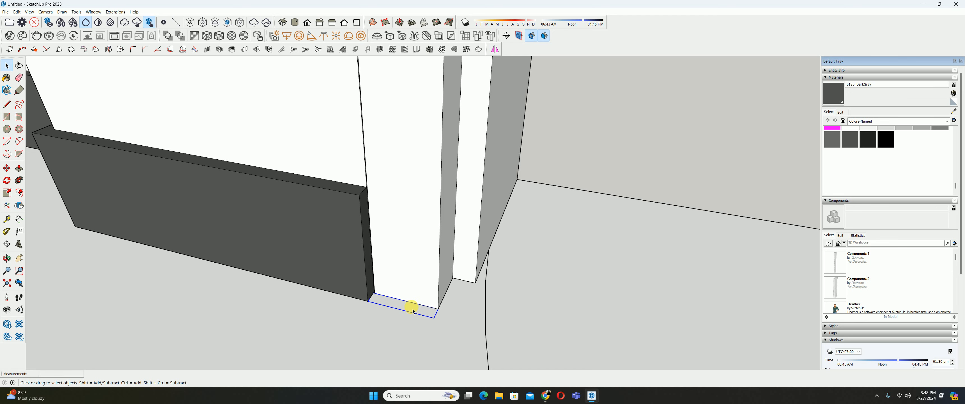
left_click(412, 306)
right_click(412, 306)
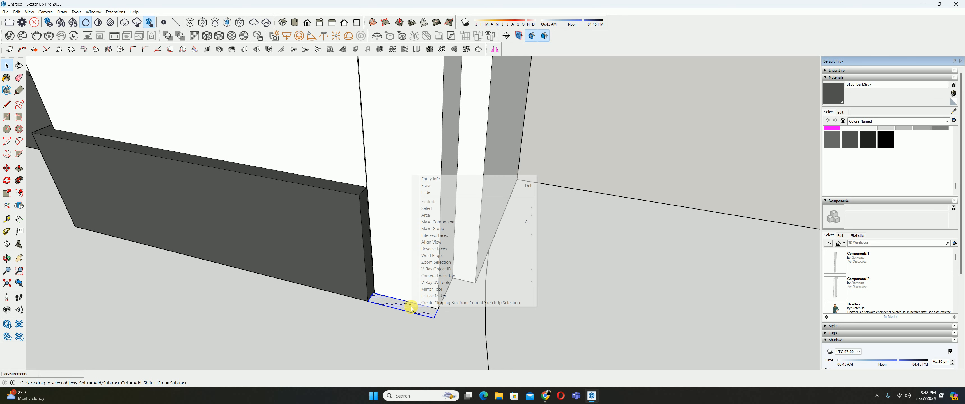
left_click(436, 222)
left_click(386, 285)
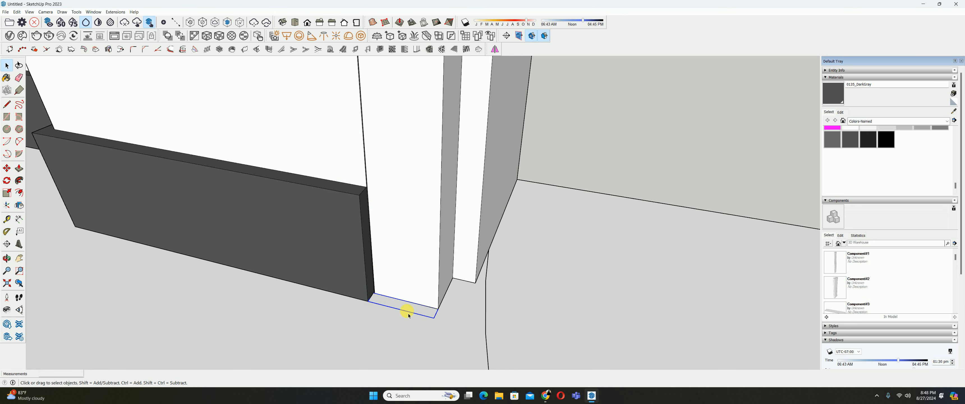
Open the rectangle component and place a guide 75 mm from its short edge on the opening side, towards the skirting
double_click(409, 308)
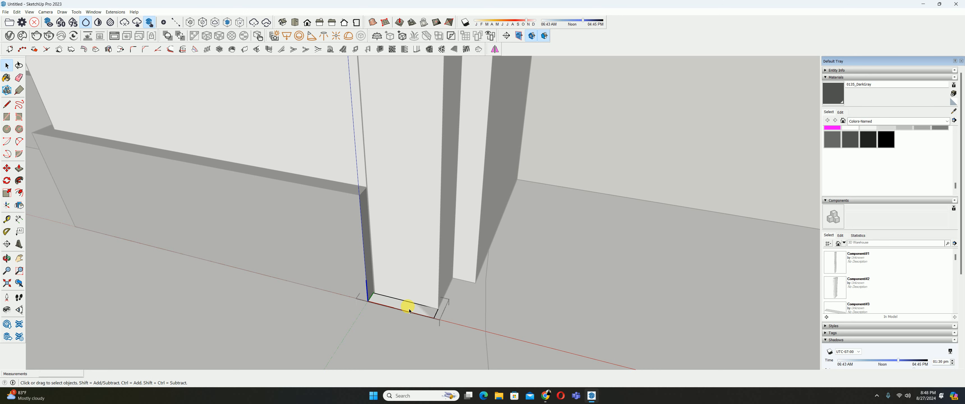
key("t")
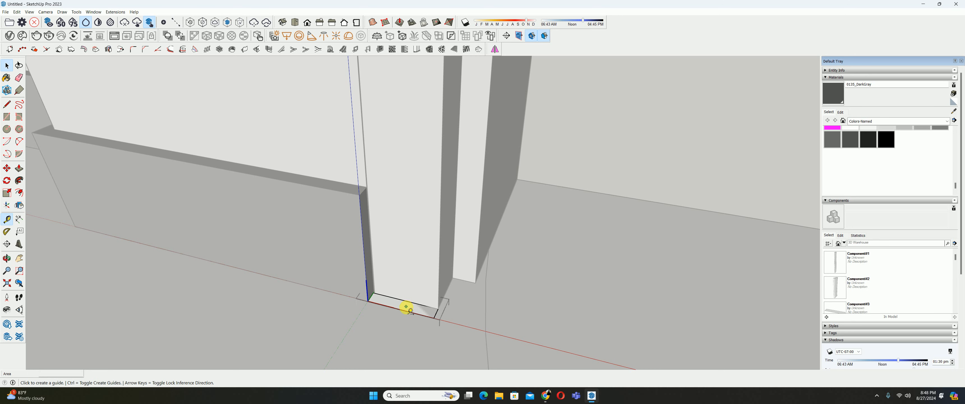
left_click(438, 316)
scroll(373, 298, "up", 3)
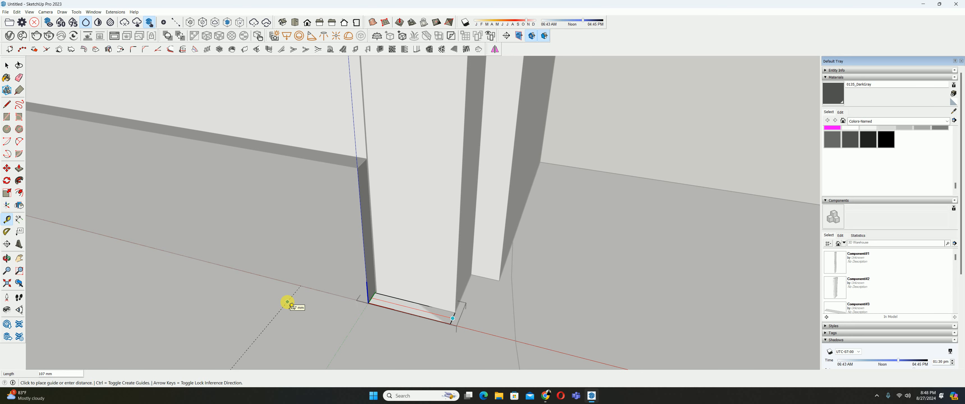
type("75")
key("Return")
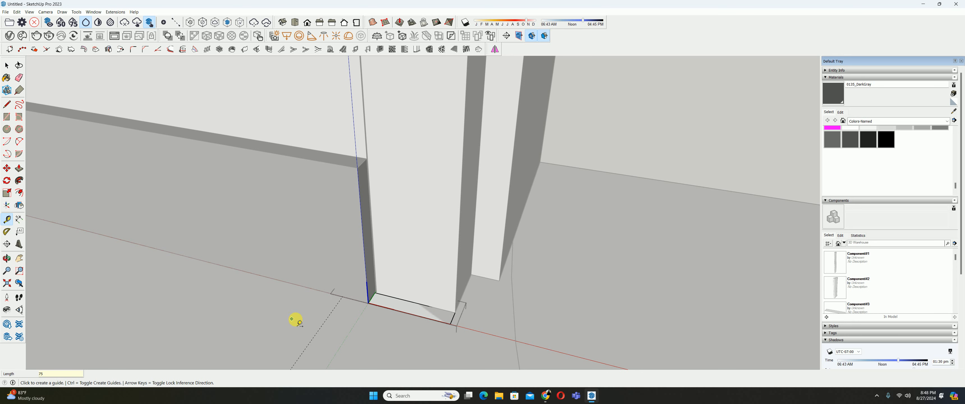
scroll(359, 310, "up", 1)
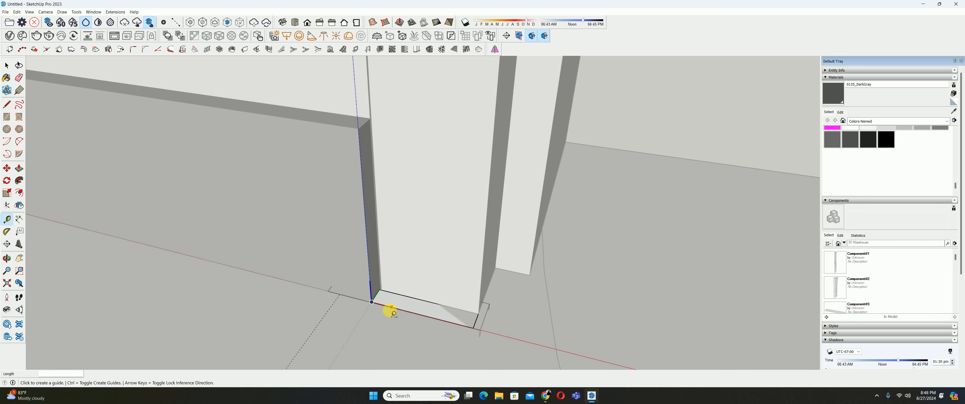
key("space")
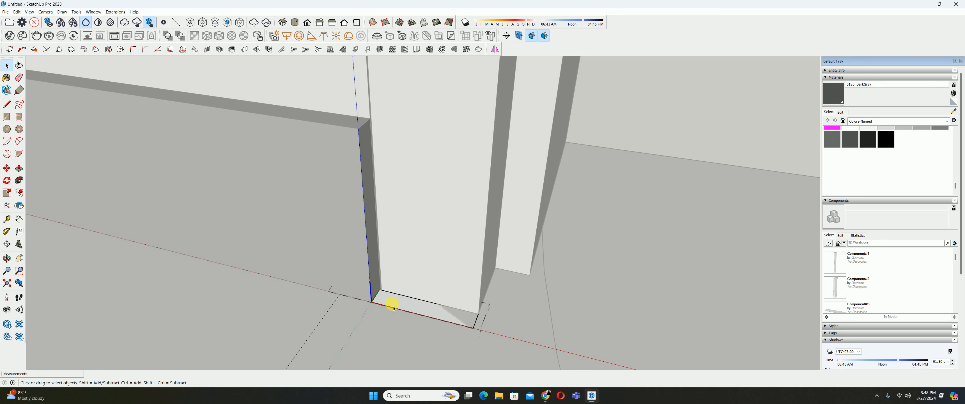
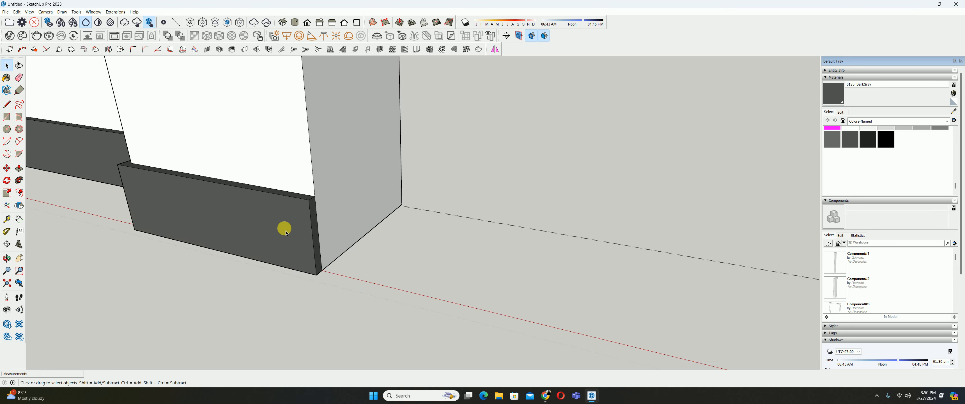
Push the skirting's end face beside the door opening back to the outer edge of the door trim
scroll(285, 227, "up", 3)
key("p")
left_click(327, 205)
middle_click_drag(265, 192, 421, 206)
scroll(368, 208, "up", 2)
left_click(370, 206)
key("space")
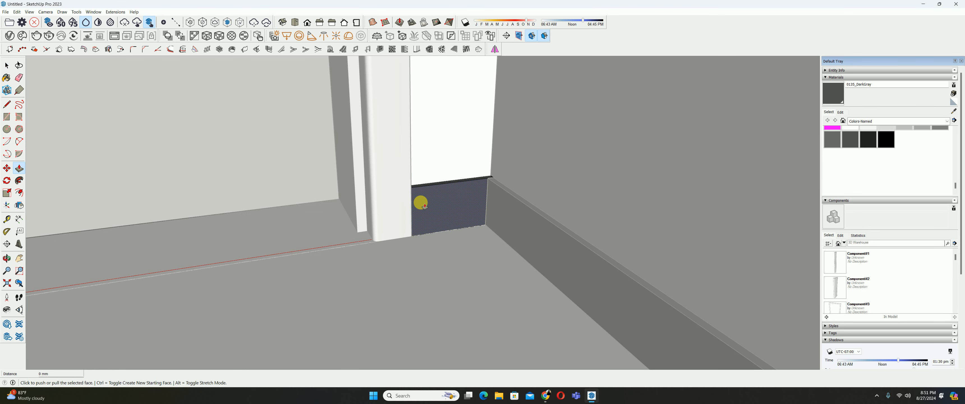
Push back the skirting end on the other side of the opening, erase the leftover edge and leave the skirting
key("i")
scroll(394, 196, "up", 3)
key("Escape")
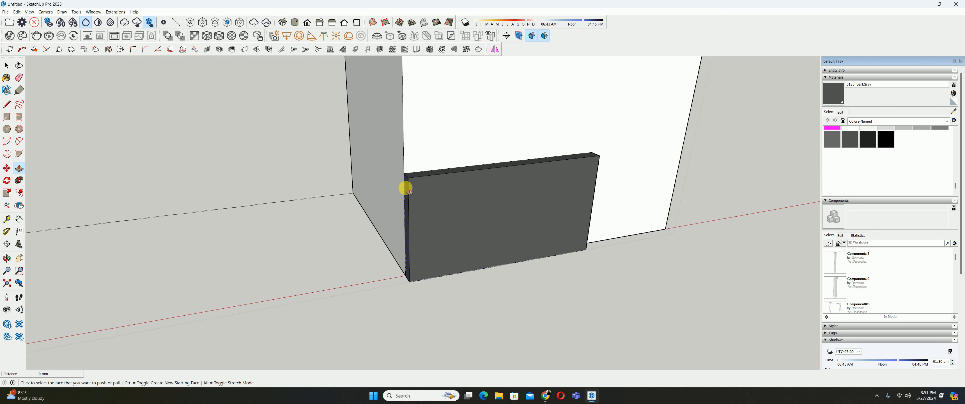
left_click_drag(410, 191, 414, 159)
key("e")
scroll(411, 163, "down", 3)
scroll(359, 217, "down", 1)
middle_click_drag(334, 222, 589, 191, "shift")
scroll(419, 201, "up", 2)
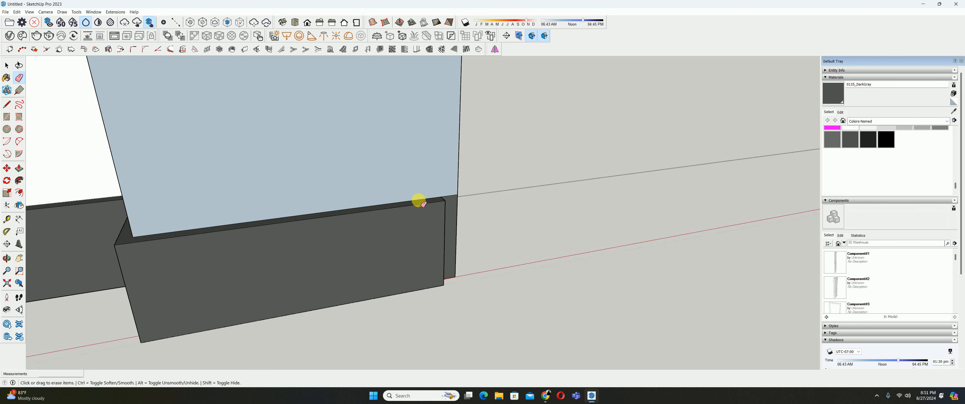
left_click_drag(448, 196, 442, 185)
key("space")
scroll(412, 170, "down", 3)
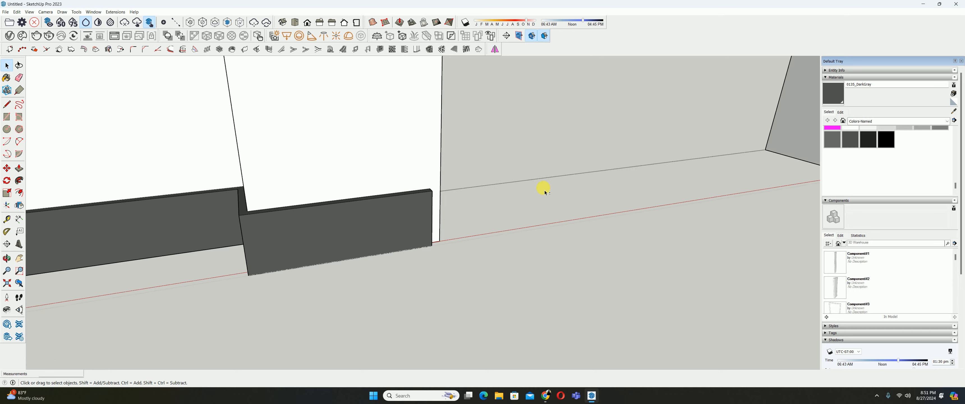
middle_click_drag(545, 190, 259, 218, "shift")
scroll(352, 213, "down", 3)
middle_click_drag(374, 212, 477, 383)
left_click(457, 190)
Draw a vertical rectangle filling the door frame, from the rebate corner at one jamb's foot to the opposite upper rebate corner
scroll(456, 187, "down", 4)
scroll(497, 273, "down", 2)
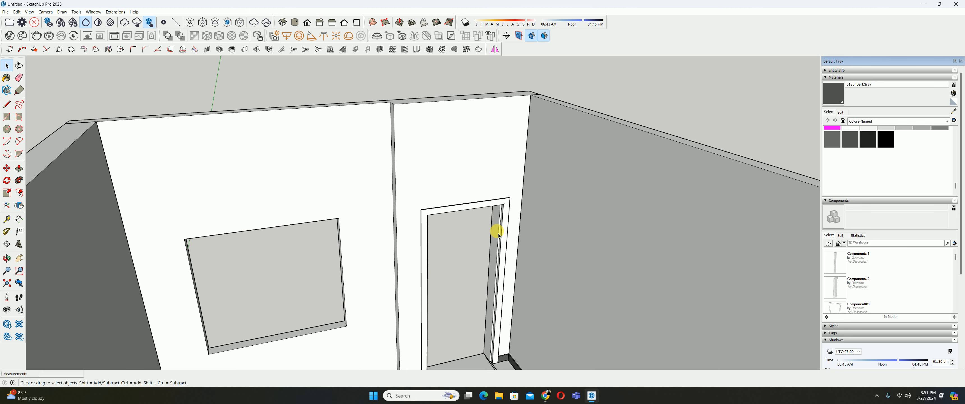
scroll(498, 238, "down", 3)
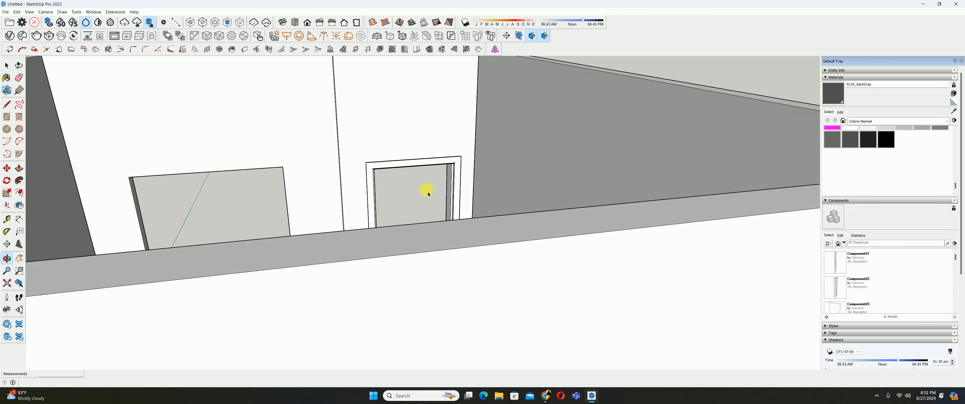
middle_click_drag(427, 190, 442, 264)
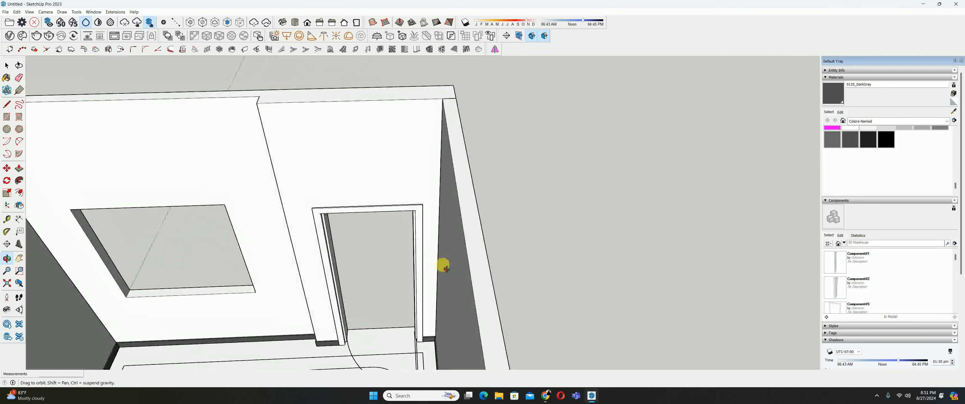
scroll(360, 280, "up", 3)
scroll(360, 317, "up", 2)
key("r")
middle_click_drag(349, 352, 338, 238, "shift")
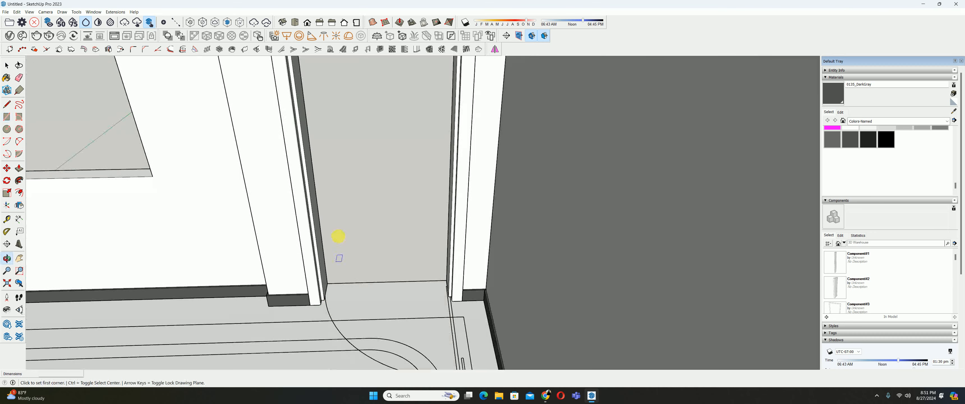
scroll(331, 281, "up", 6)
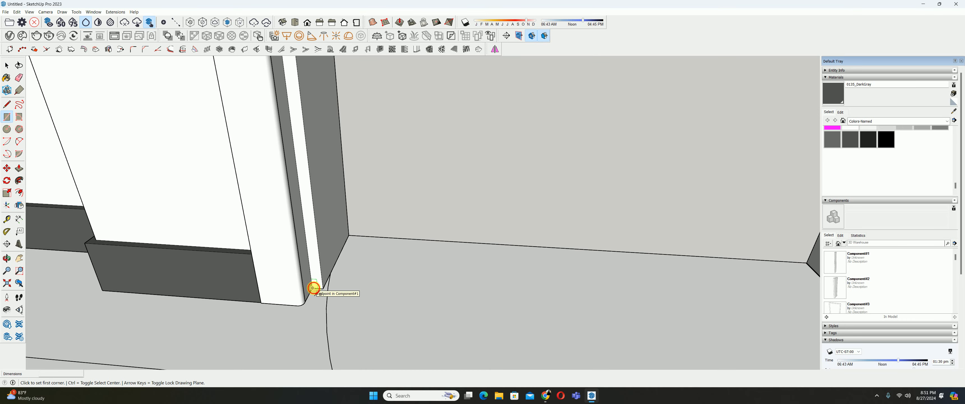
left_click(313, 289)
middle_click_drag(316, 287, 455, 224)
scroll(585, 156, "down", 3)
scroll(536, 179, "up", 3)
middle_click_drag(589, 153, 509, 223)
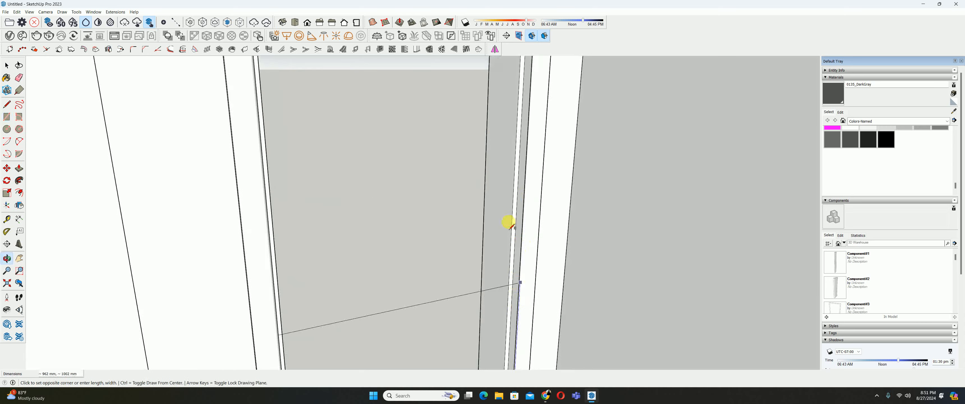
scroll(510, 224, "down", 3)
middle_click_drag(511, 298, 505, 202)
scroll(541, 194, "up", 5)
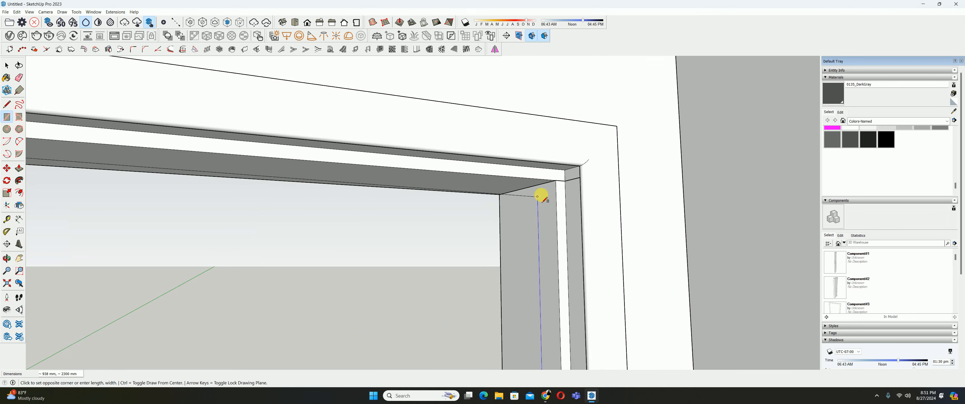
left_click(562, 172)
Make the rectangle in the door frame a component
key("space")
right_click(552, 186)
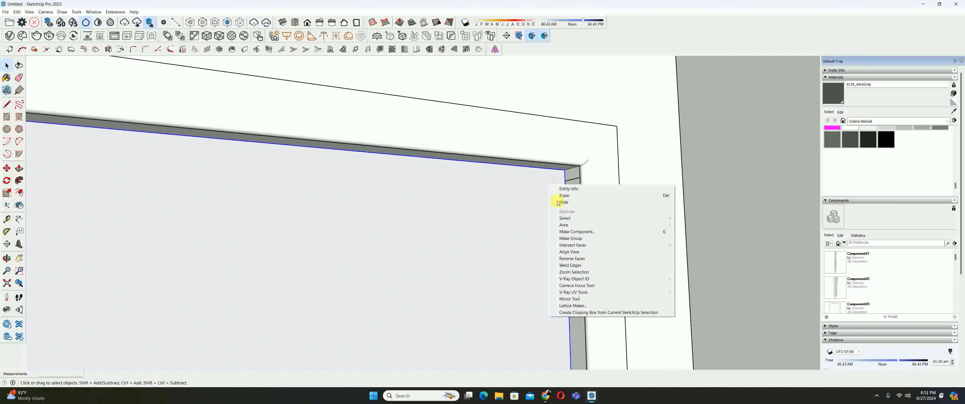
left_click(566, 232)
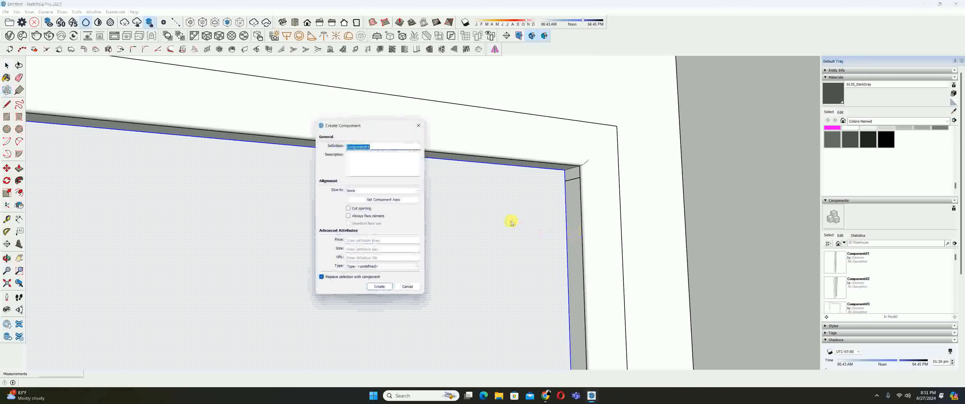
left_click(373, 285)
Open the door panel component and extrude its face 35 mm with Push/Pull
middle_click_drag(428, 236, 393, 352)
scroll(426, 282, "down", 3)
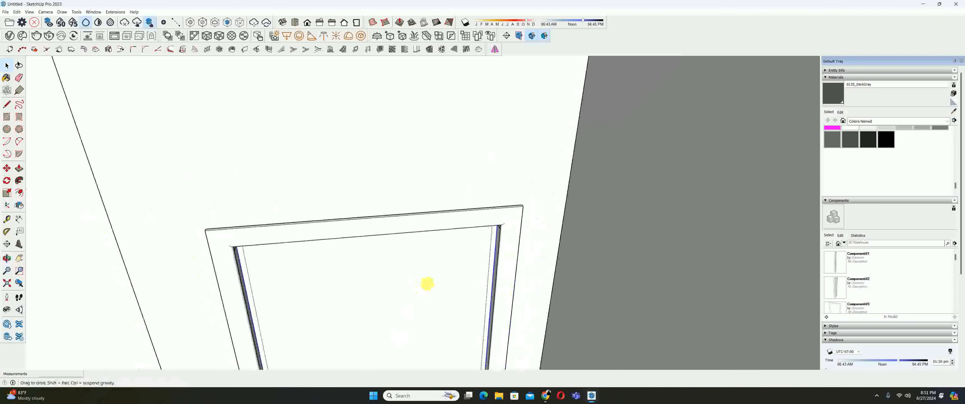
middle_click_drag(427, 282, 486, 182, "shift")
left_click(473, 219)
double_click(473, 220)
middle_click_drag(411, 243, 426, 196, "shift")
key("p")
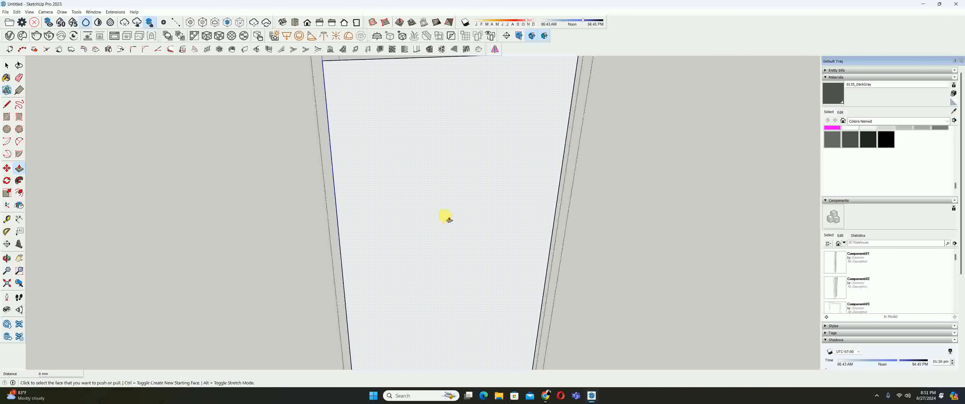
scroll(445, 221, "down", 3)
scroll(445, 224, "down", 2)
left_click(436, 215)
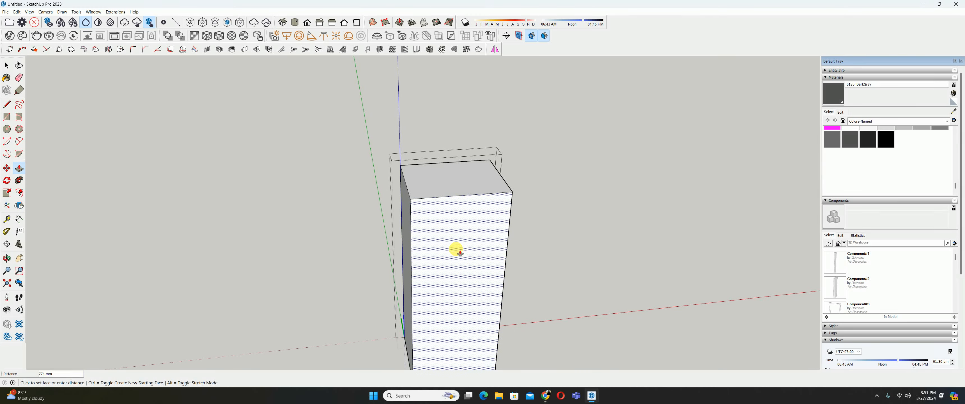
key("Return")
Offset the door panel's front face outline inward by 3 mm
middle_click_drag(455, 288, 444, 257)
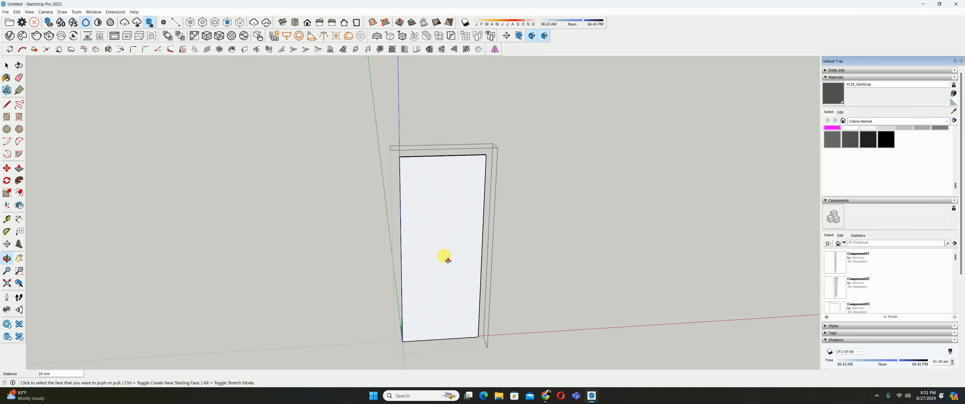
key("f")
scroll(436, 176, "up", 2)
left_click(437, 165)
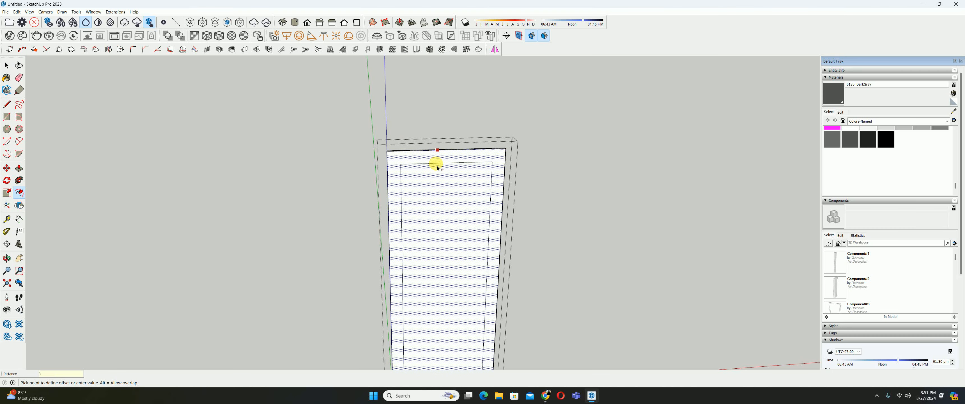
key("Return")
key("space")
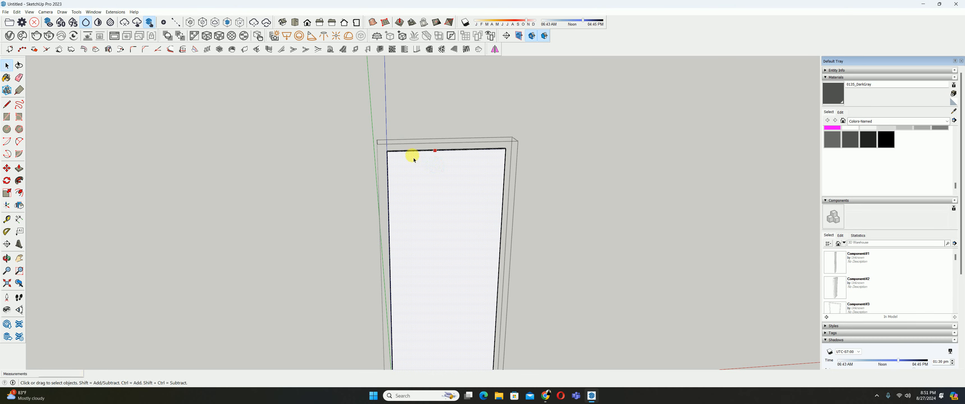
Push the narrow border strip back through the panel's thickness to form a clearance gap, and leave the component
scroll(409, 155, "up", 6)
double_click(415, 183)
scroll(388, 170, "up", 3)
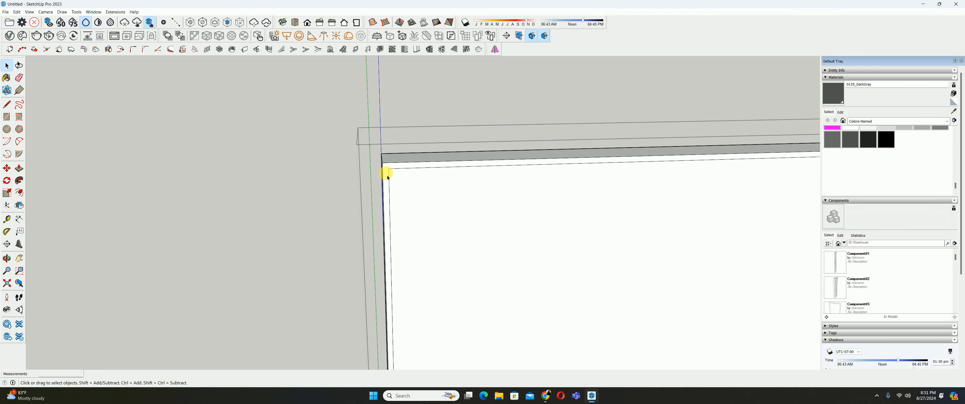
key("p")
left_click_drag(388, 171, 390, 151)
key("space")
scroll(390, 154, "down", 2)
key("Escape")
Bring the whole model into view and examine the door panel in its frame from inside the room
scroll(402, 176, "down", 5)
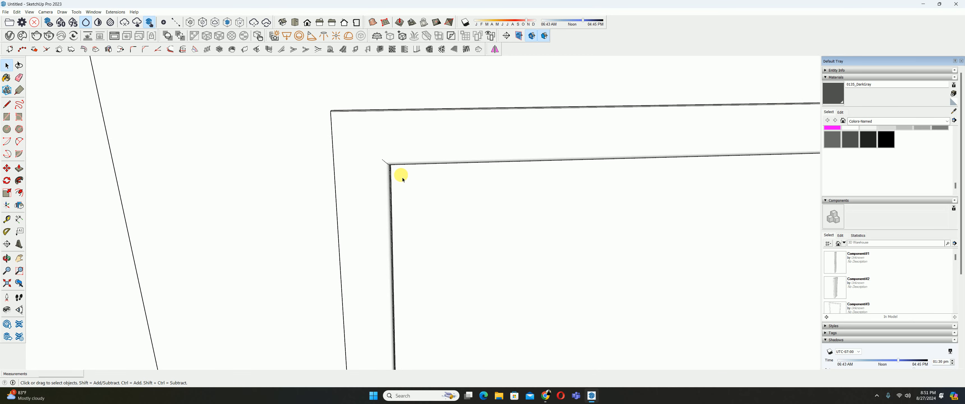
middle_click_drag(427, 189, 397, 203, "shift")
left_click(6, 284)
middle_click_drag(326, 172, 419, 248)
scroll(465, 211, "up", 5)
middle_click_drag(465, 211, 428, 244, "shift")
scroll(446, 275, "up", 3)
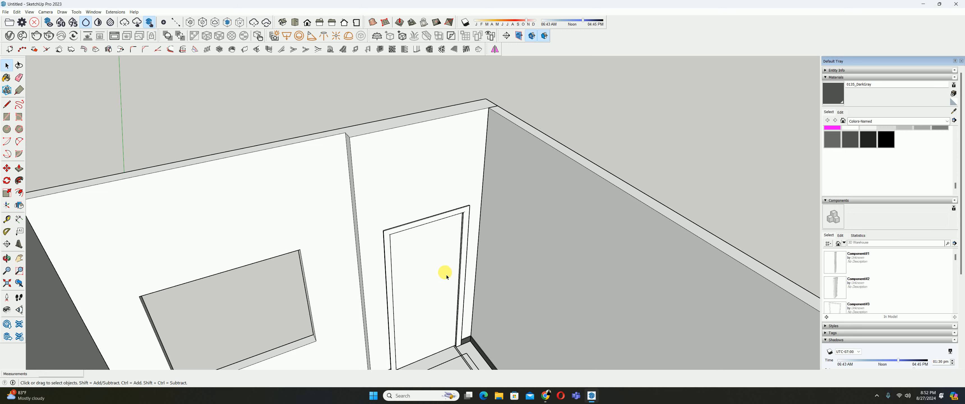
Switch to Pinterest in Chrome and search for "door design"
left_click(546, 396)
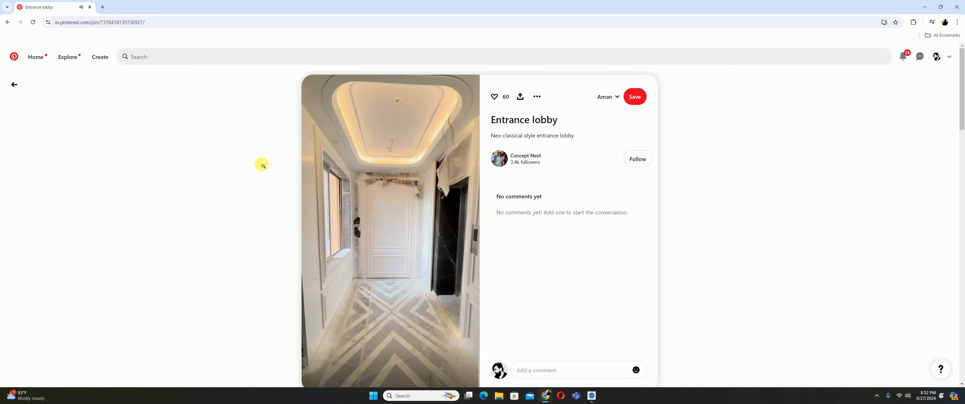
left_click(135, 56)
type("door ")
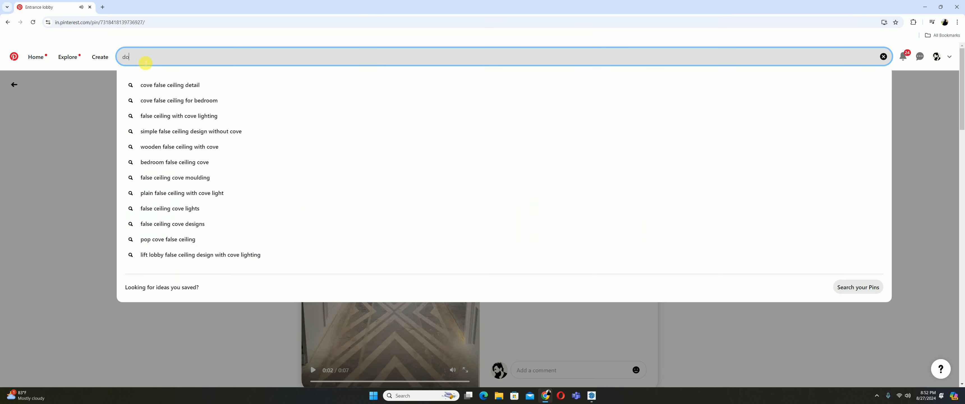
type("design")
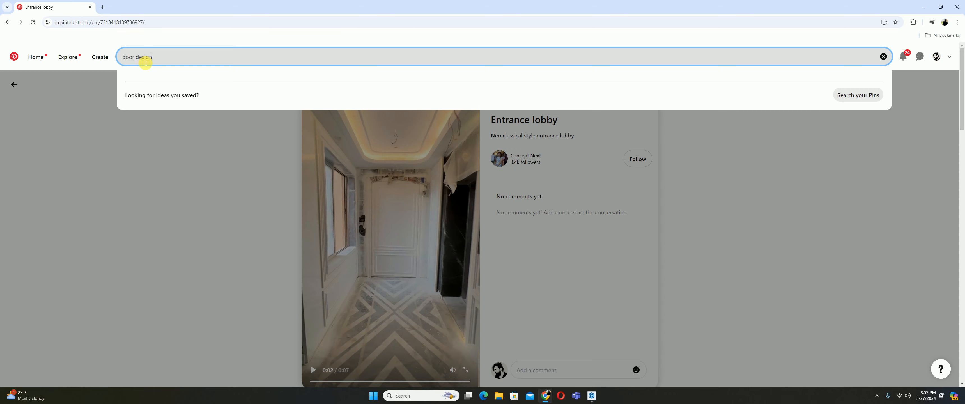
key("Return")
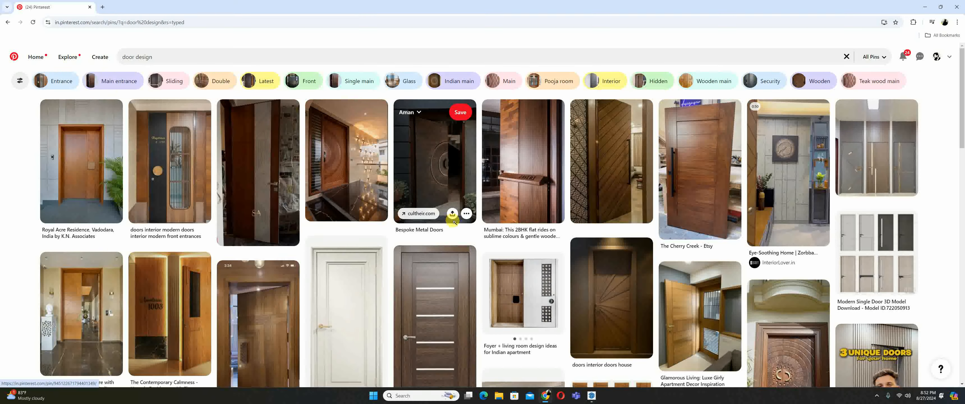
Browse the door design results and open the diagonal-plank, grid-panelled and chevron-grooved wooden door pins to examine their related designs
scroll(611, 230, "down", 2)
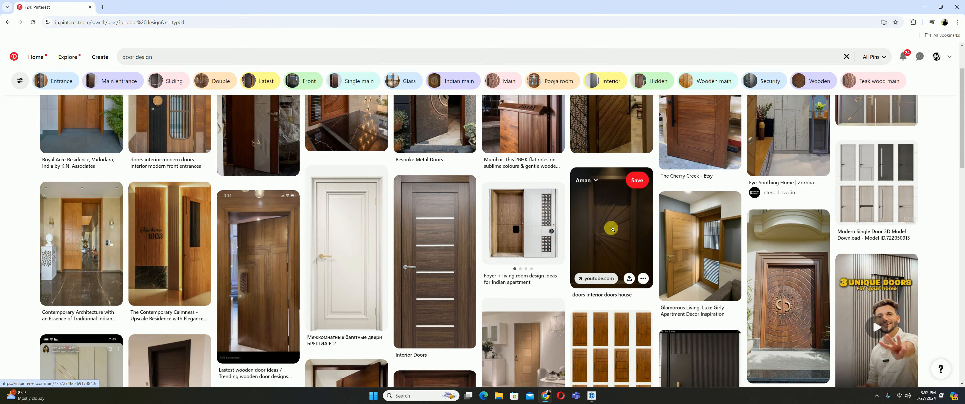
scroll(613, 198, "up", 2)
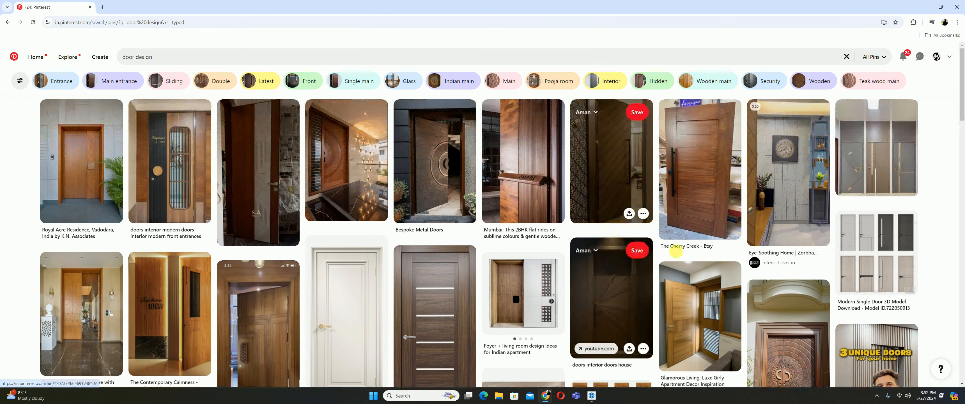
left_click(614, 169)
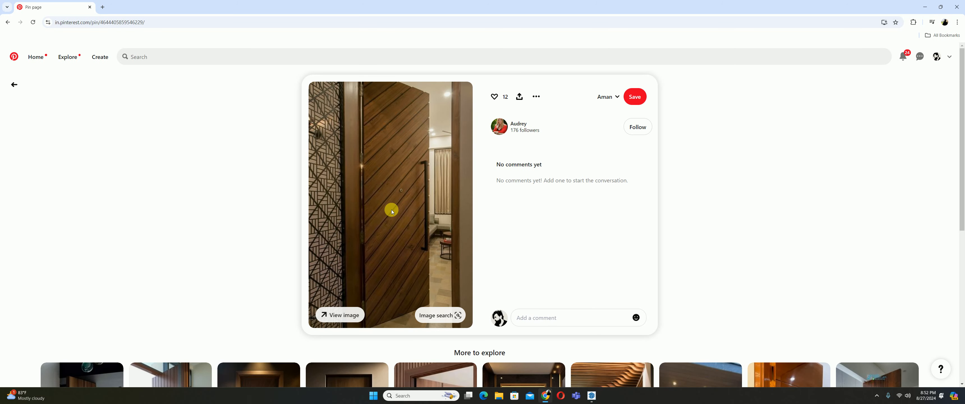
scroll(392, 206, "down", 4)
left_click(429, 324)
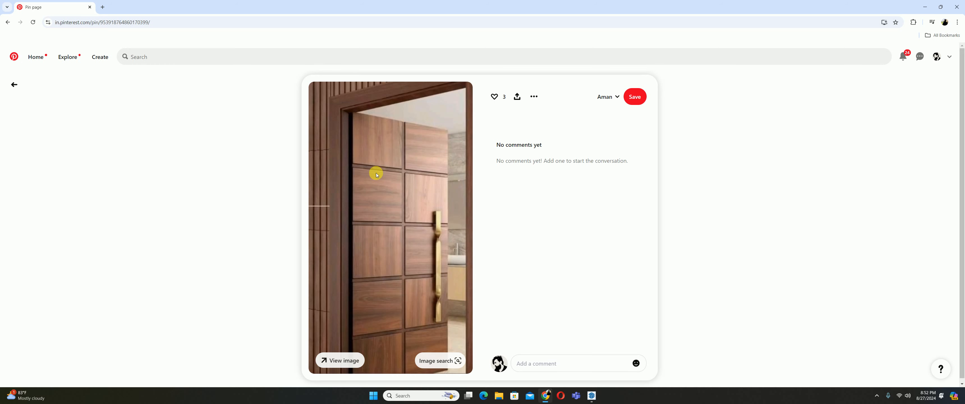
scroll(404, 161, "down", 5)
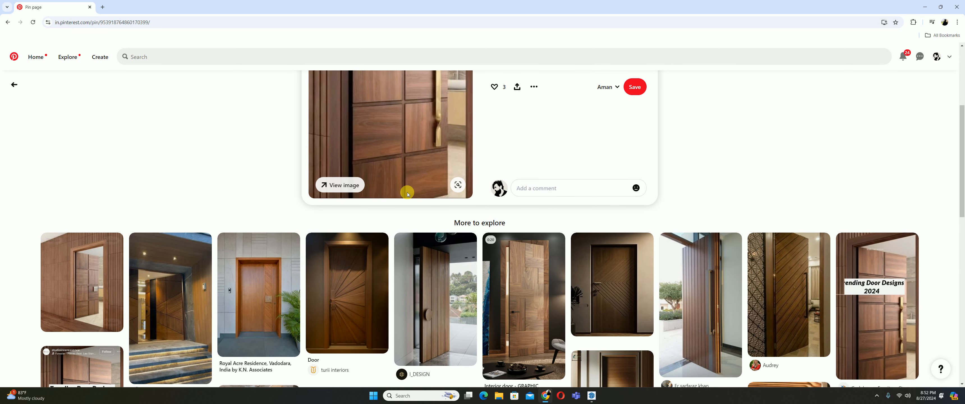
left_click(606, 299)
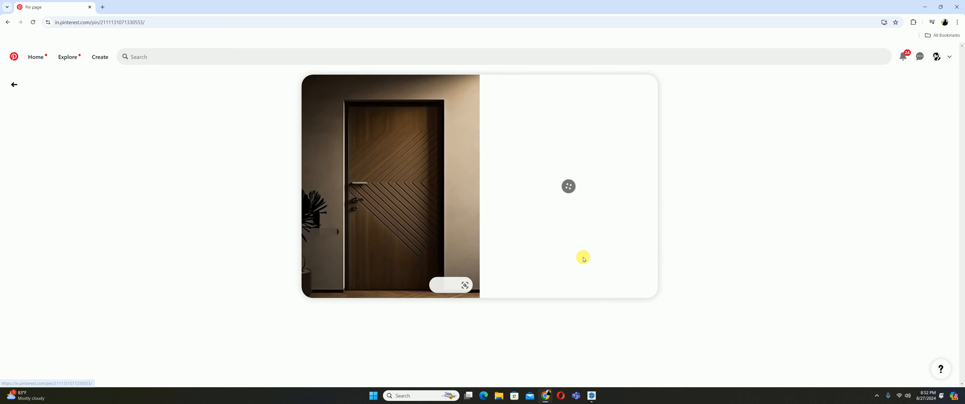
scroll(398, 212, "down", 3)
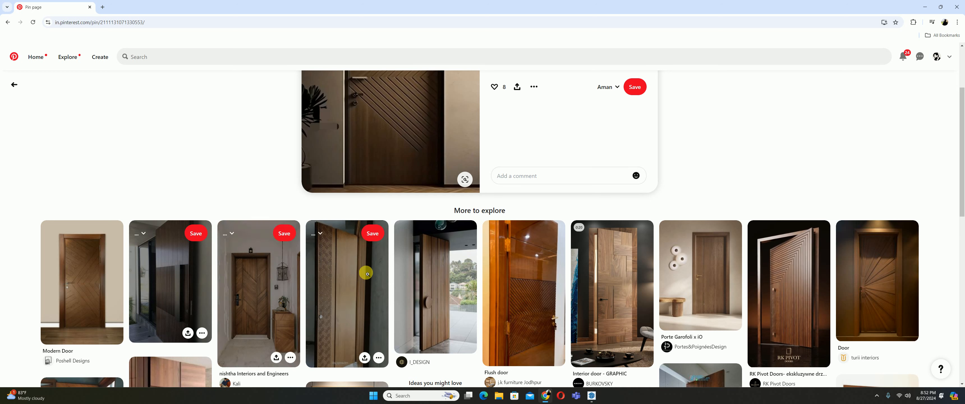
scroll(465, 273, "down", 1)
scroll(465, 273, "down", 1)
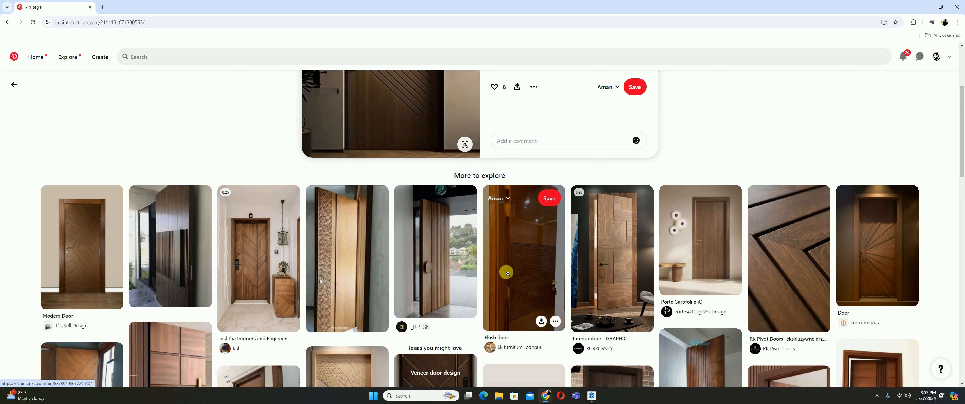
scroll(645, 278, "down", 2)
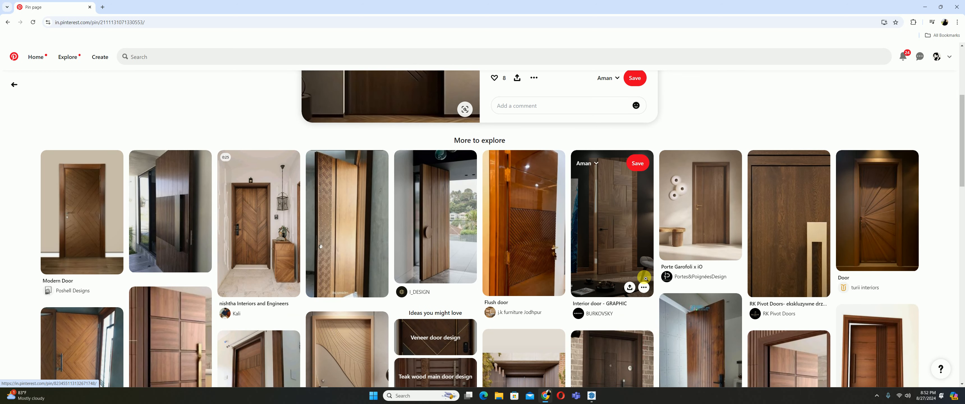
scroll(717, 264, "down", 1)
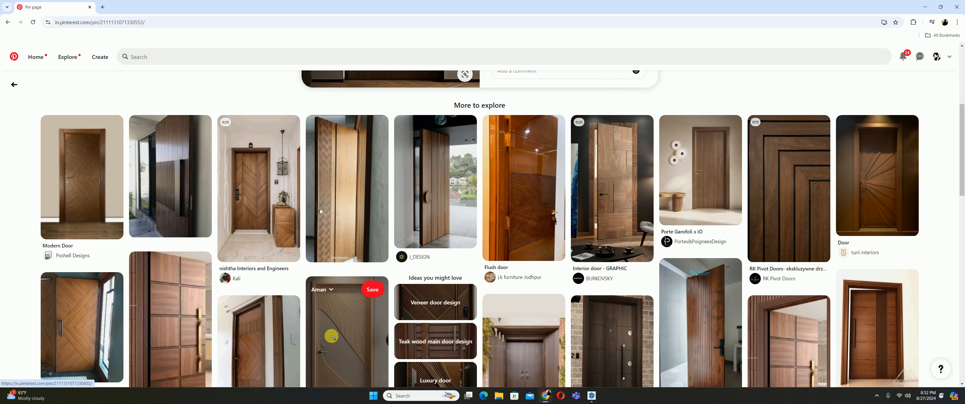
Open the wooden door pin with a two-column grid and brass handle, compare it with the golden-strip door, and return to it
left_click(171, 346)
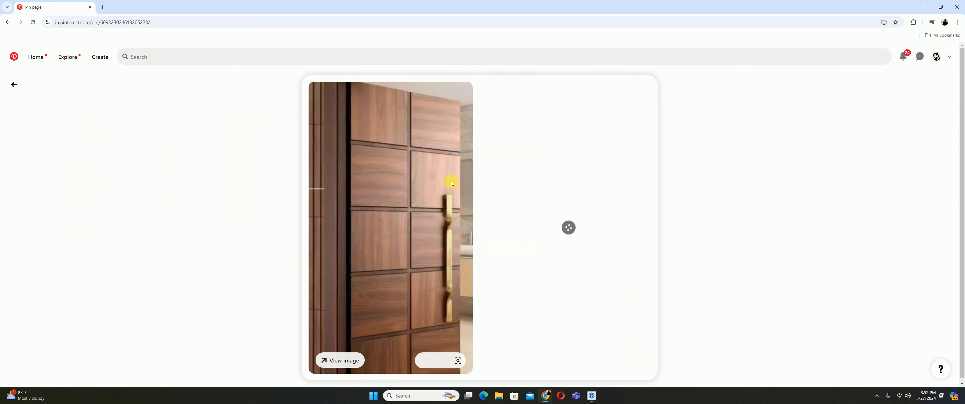
scroll(404, 217, "down", 3)
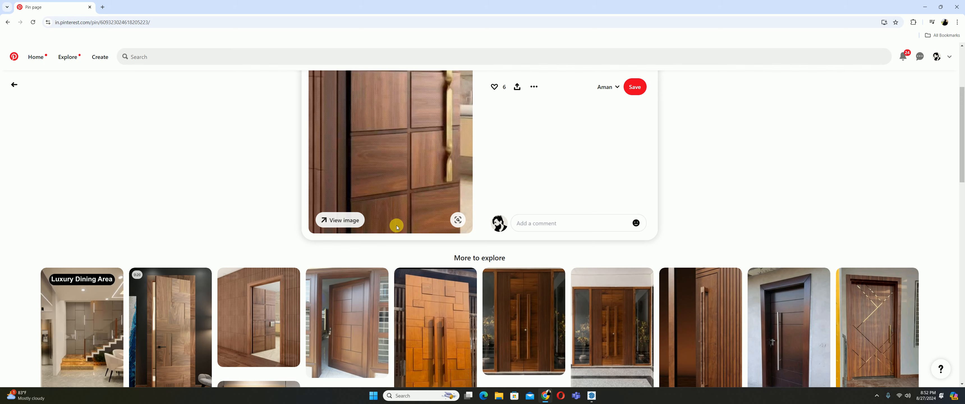
scroll(411, 195, "down", 1)
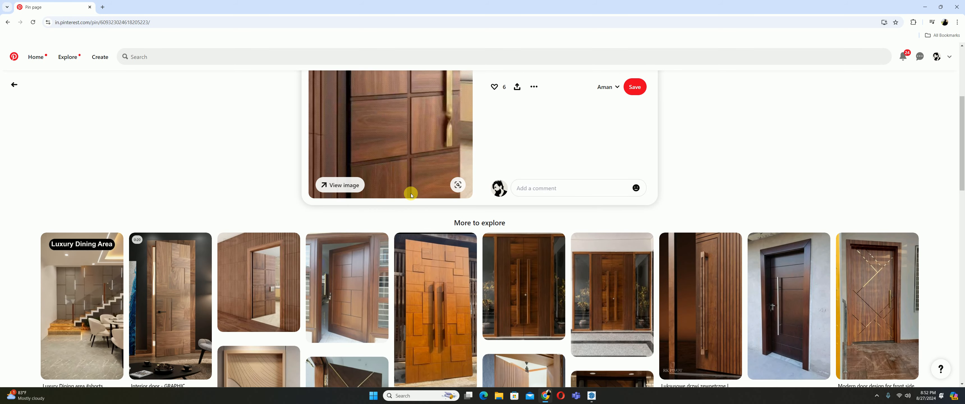
left_click(870, 301)
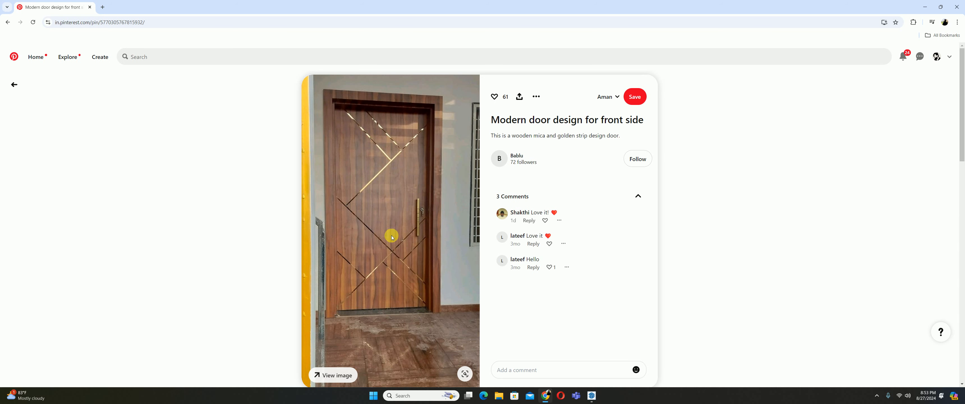
scroll(386, 205, "down", 6)
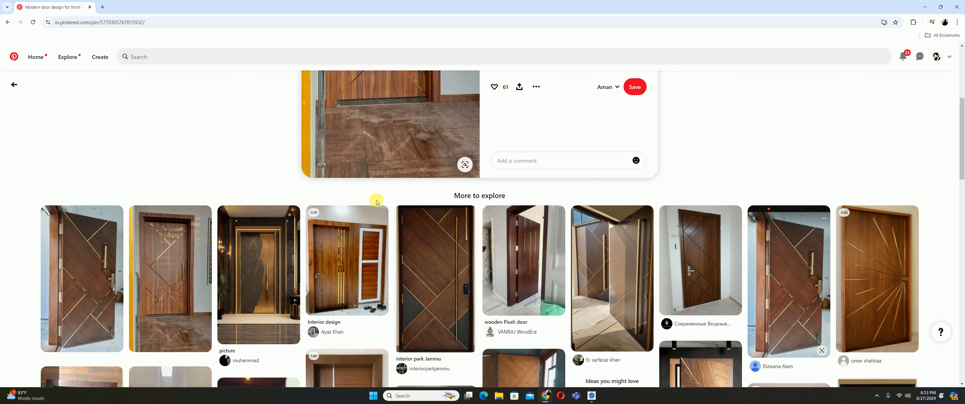
left_click(15, 85)
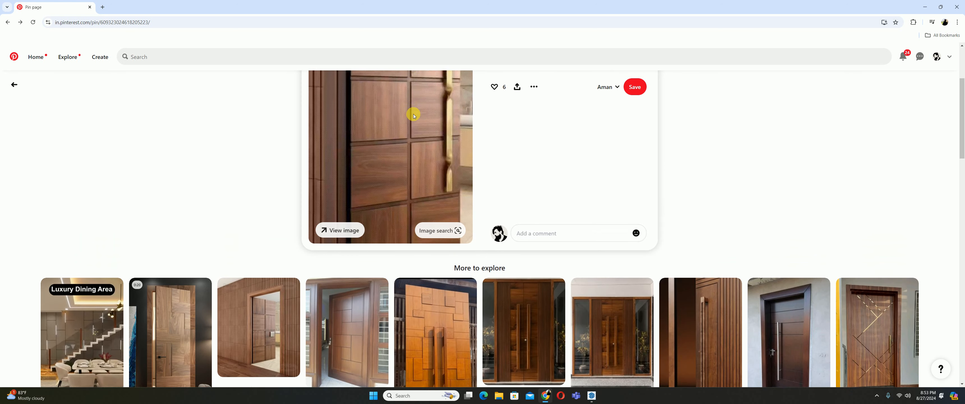
scroll(421, 149, "up", 1)
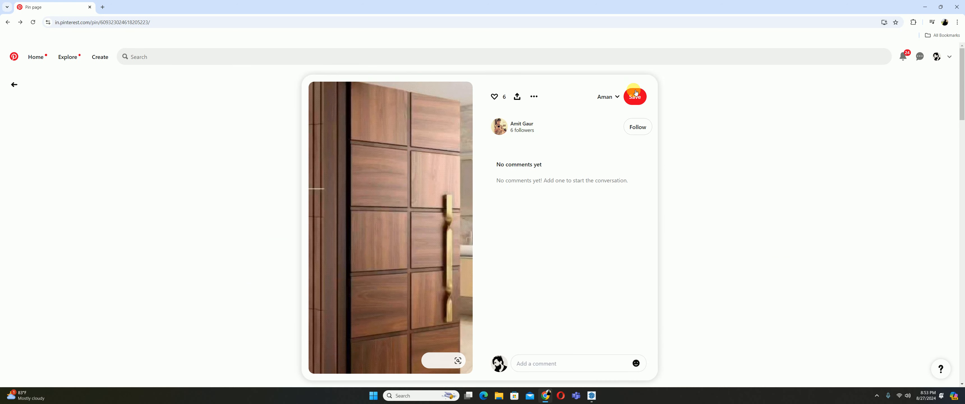
Switch back to SketchUp, open the door panel component, and place a vertical guide 475 mm from its side edge, along the centre
left_click(929, 4)
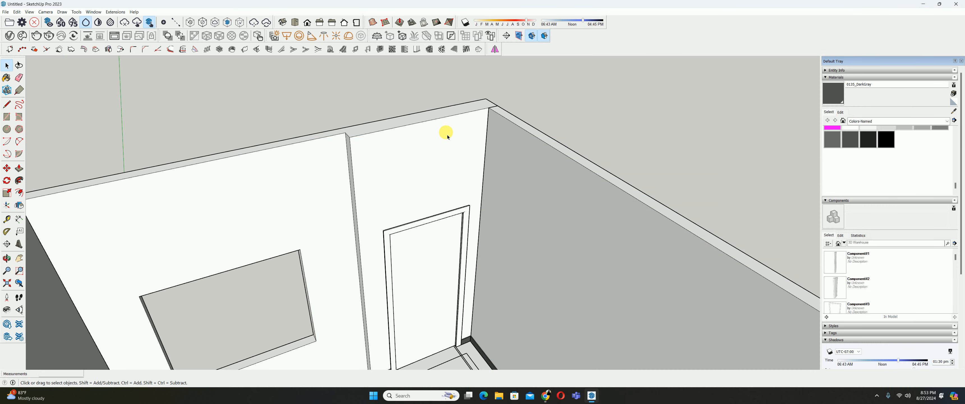
double_click(425, 267)
middle_click_drag(425, 266, 397, 251)
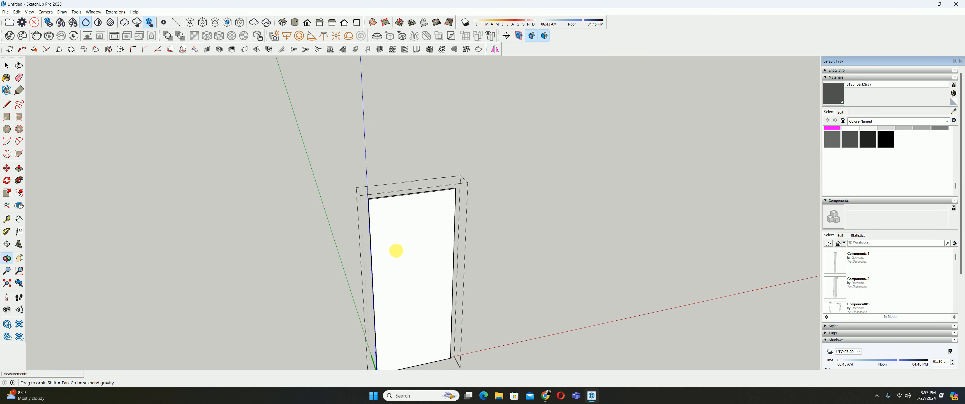
scroll(386, 251, "up", 2)
key("t")
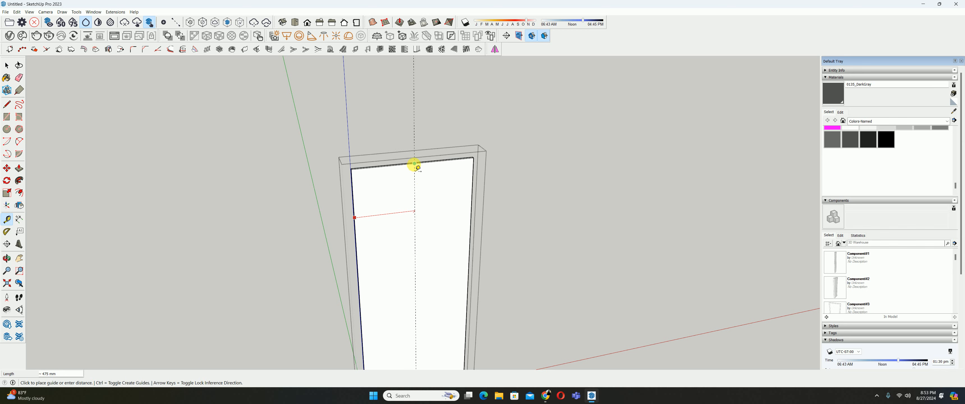
scroll(418, 174, "down", 3)
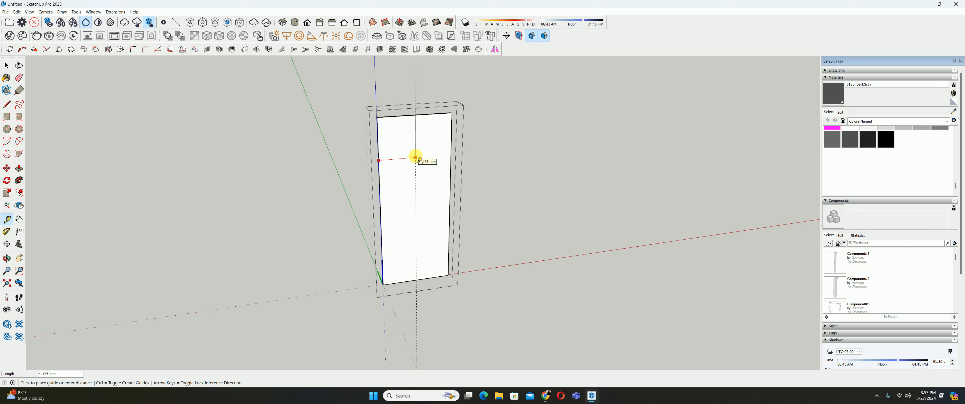
left_click(420, 159)
key("space")
Check the grid-panelled reference door in Chrome, return to SketchUp, and offset the door panel's front face outline inward as a narrow border
left_click(544, 396)
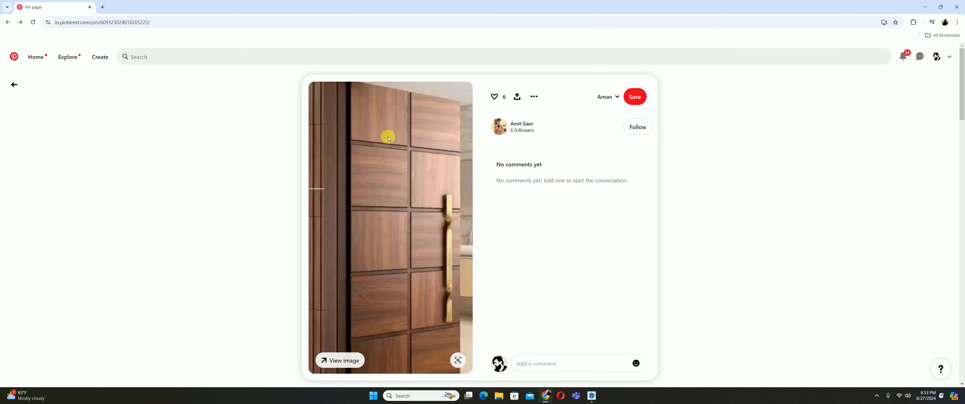
scroll(407, 123, "down", 3)
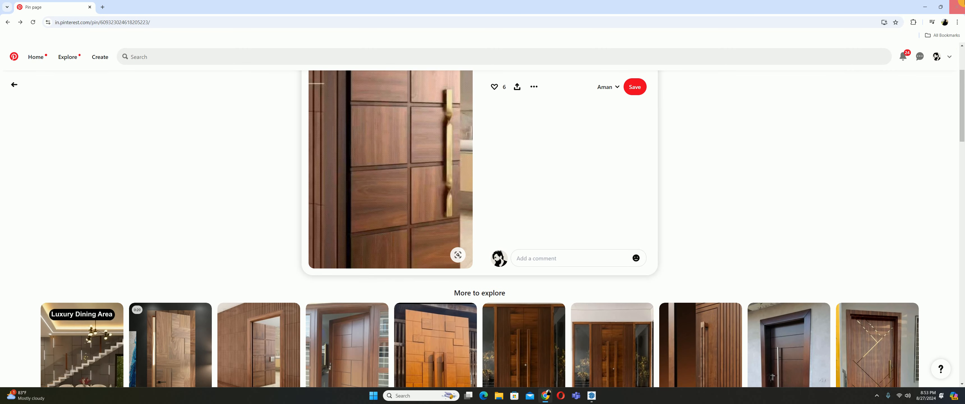
left_click(926, 7)
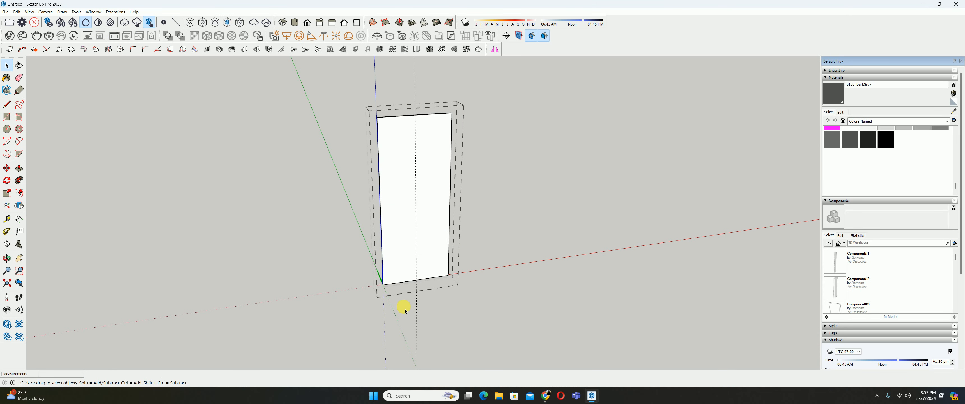
scroll(384, 282, "up", 2)
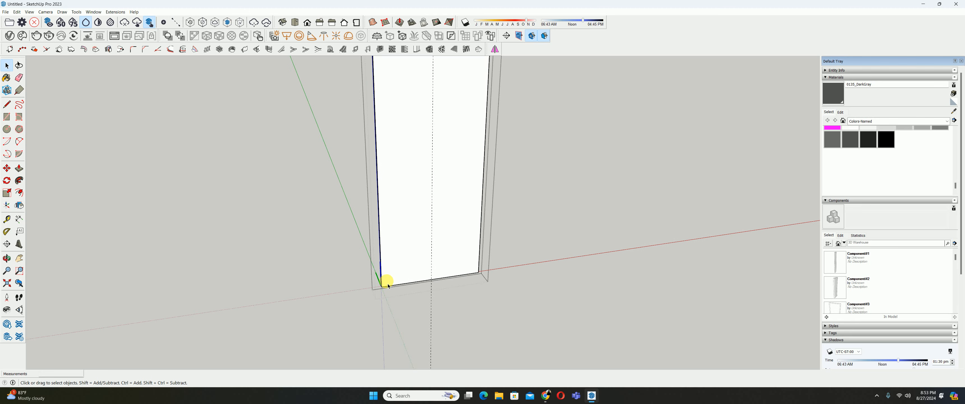
left_click(383, 283)
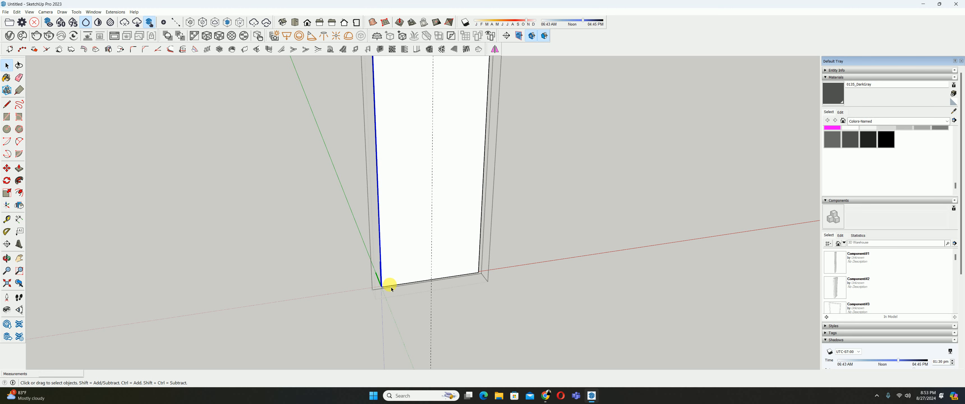
scroll(427, 180, "down", 3)
key("f")
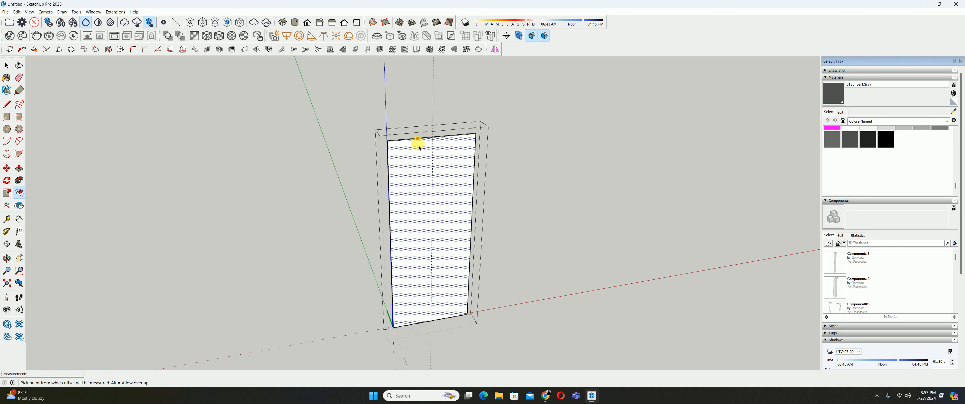
left_click(420, 147)
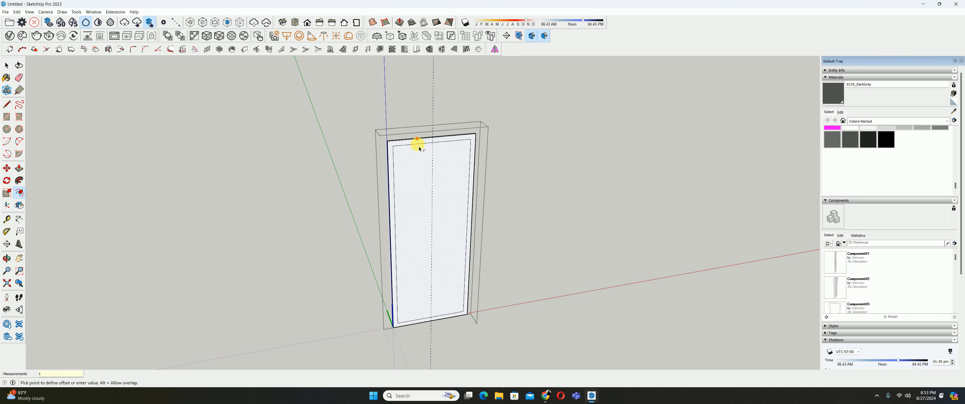
key("Return")
Recheck the reference door in Chrome, return to SketchUp, and split the panel's inner face with a full-height vertical line along the centre guide
left_click(544, 395)
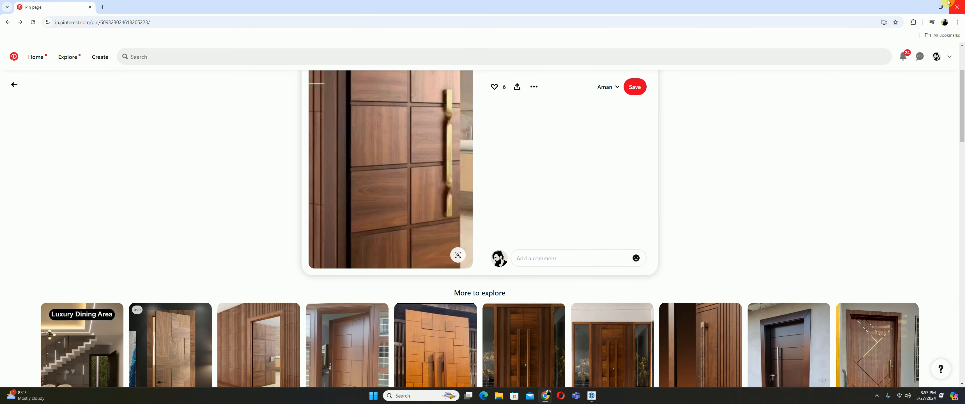
left_click(940, 6)
left_click(679, 7)
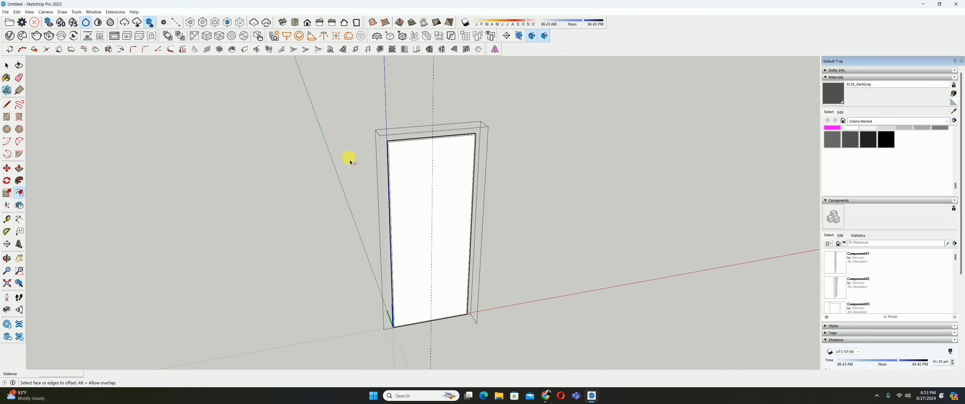
scroll(406, 196, "up", 3)
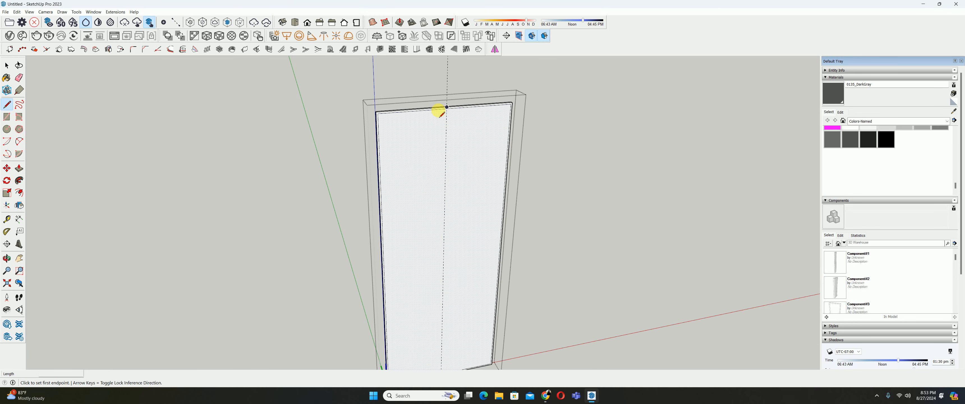
scroll(449, 111, "up", 3)
left_click(447, 109)
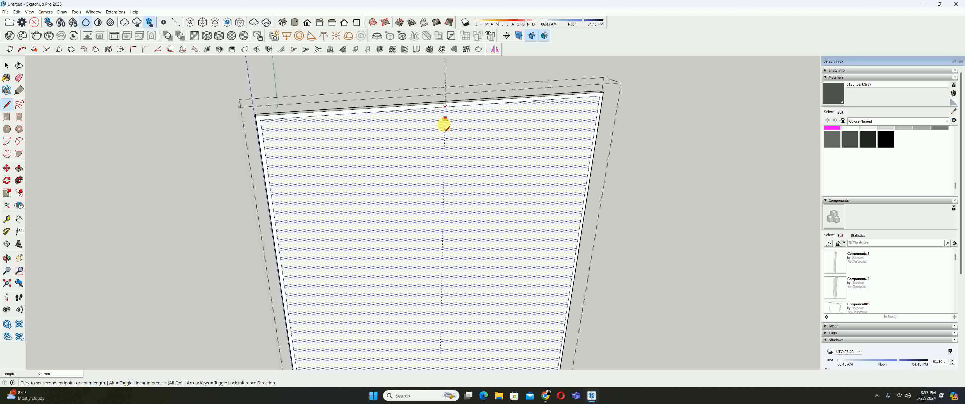
scroll(442, 128, "up", 2)
scroll(435, 135, "down", 5)
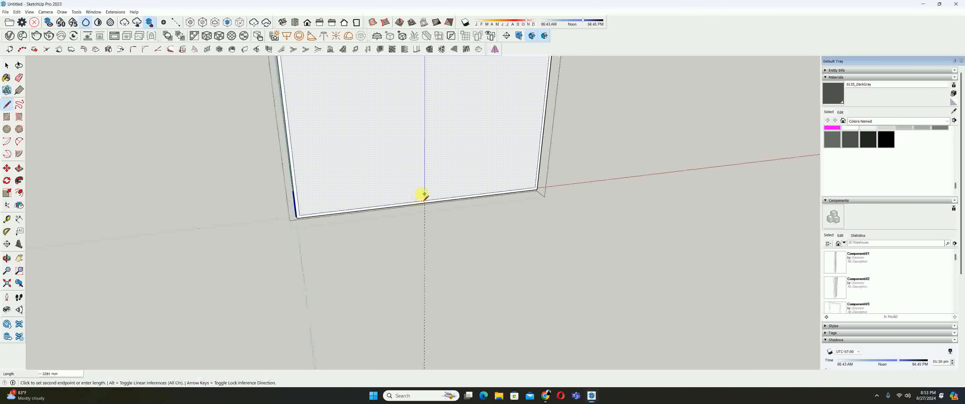
left_click(425, 200)
key("space")
scroll(410, 206, "up", 3)
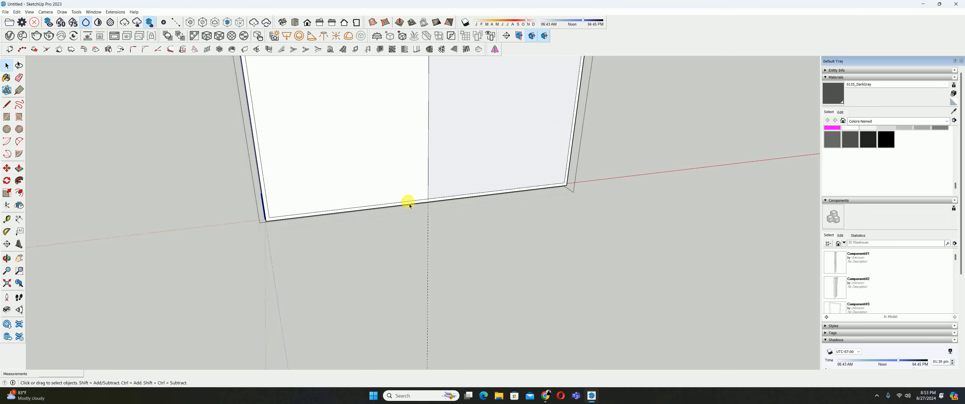
middle_click_drag(435, 200, 391, 283)
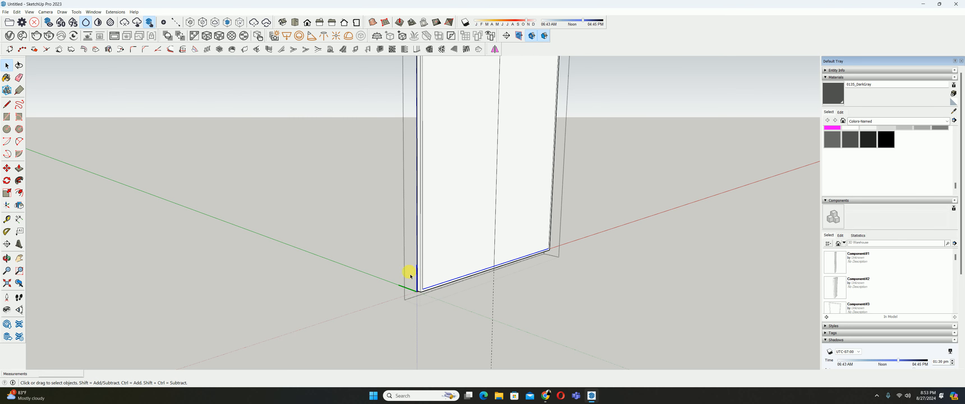
Try dividing the door panel's inner face into six equal rows by copying its bottom edge up to the top edge
key("m")
scroll(423, 289, "up", 1)
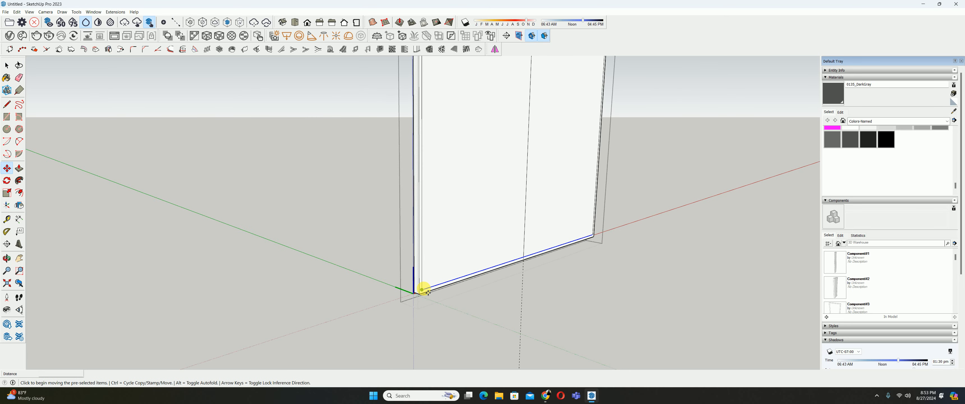
left_click(424, 289)
key("ctrl")
middle_click_drag(429, 200, 416, 233)
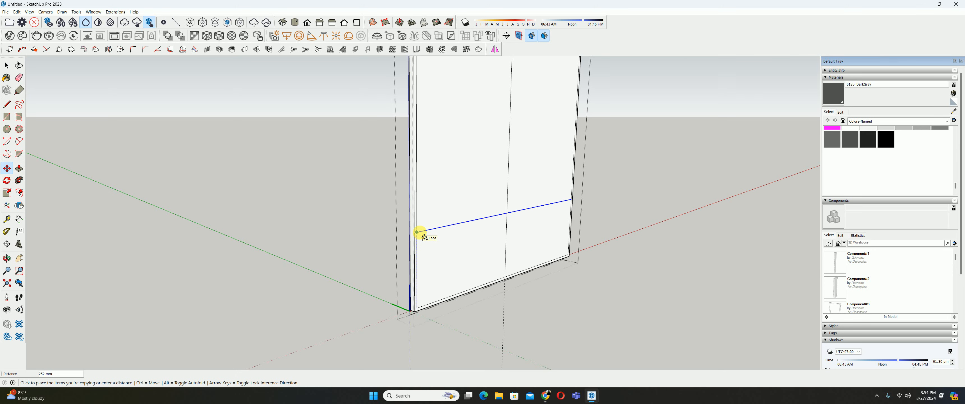
middle_click_drag(422, 149, 435, 285)
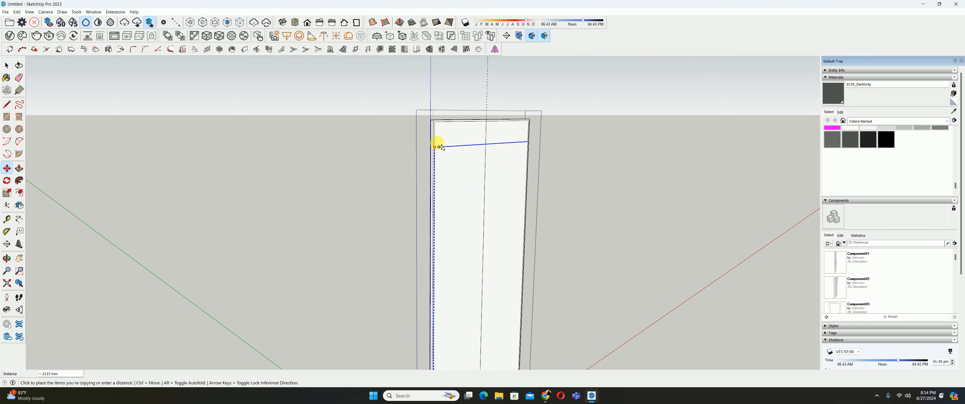
left_click(440, 128)
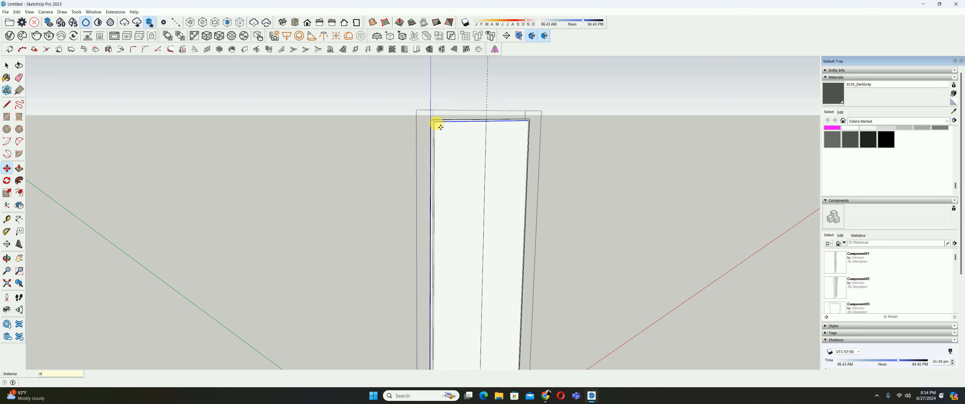
Measure down from the panel's top edge across the top row, and undo the row-line copies
middle_click_drag(440, 128, 382, 156)
scroll(478, 170, "up", 5)
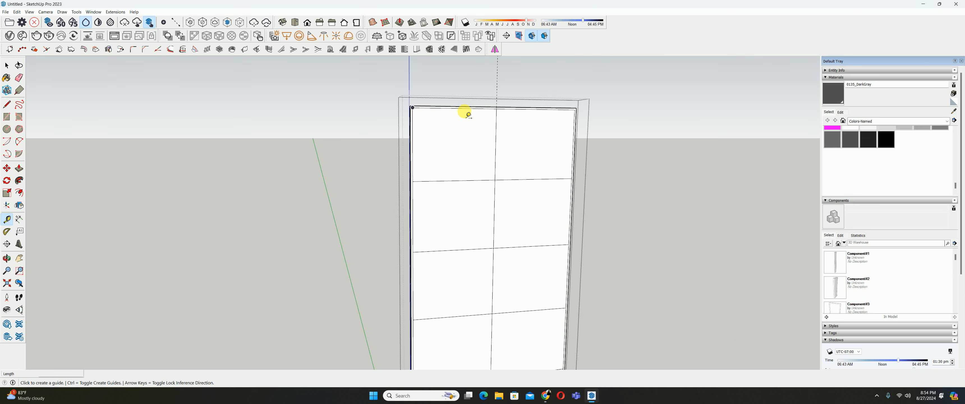
left_click(461, 109)
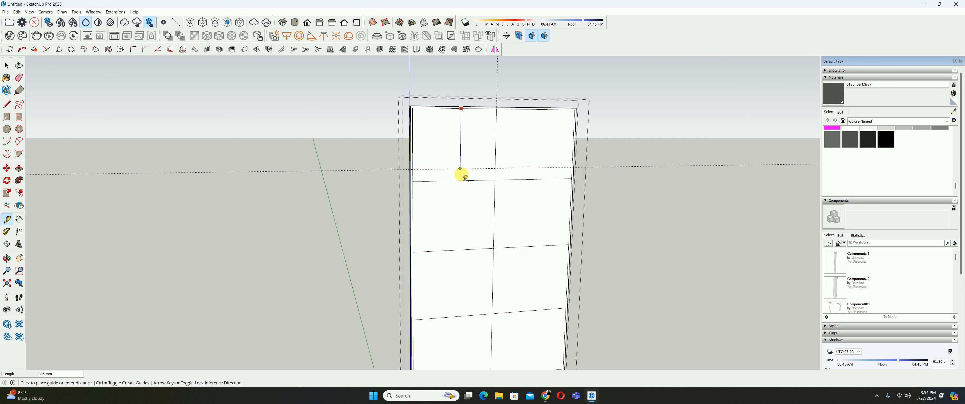
key("space")
scroll(461, 184, "down", 2)
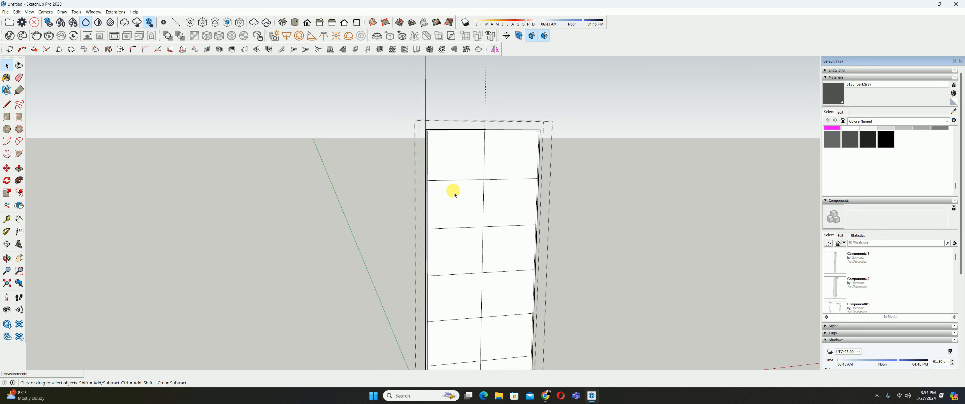
middle_click_drag(460, 216, 442, 177, "shift")
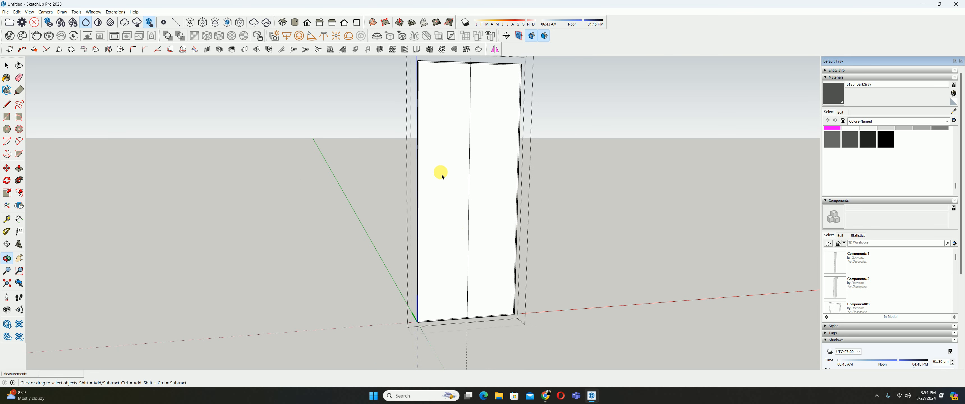
Divide the vertical centre line of the door panel into five equal segments
right_click(470, 198)
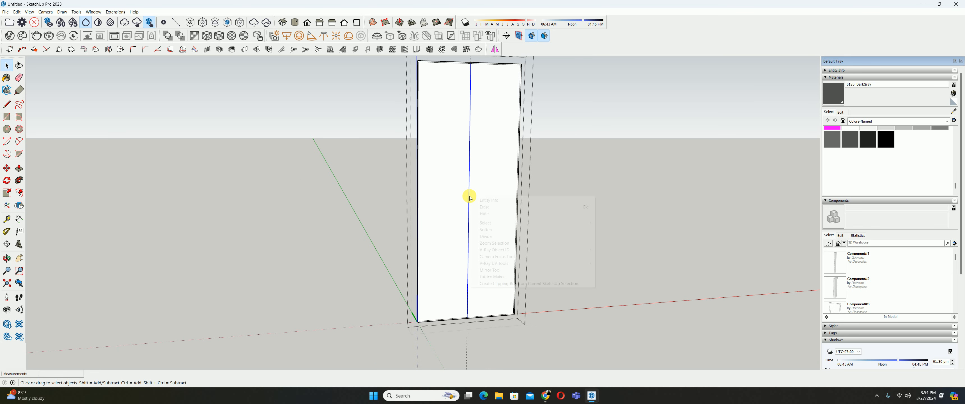
left_click(486, 236)
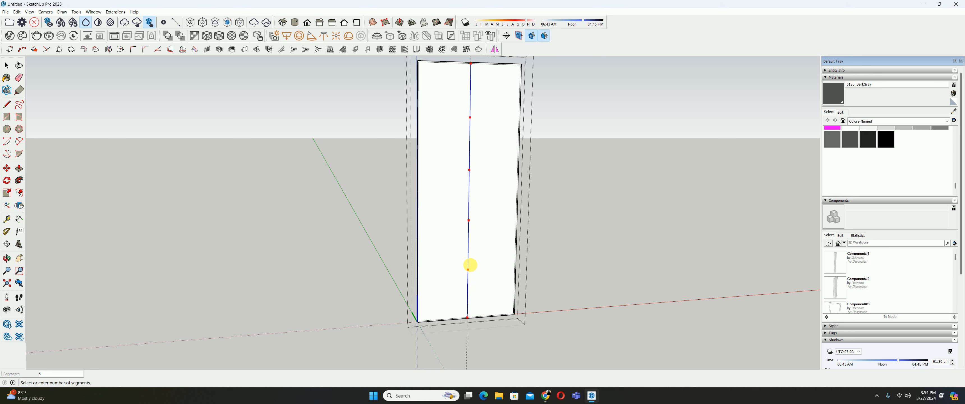
scroll(469, 315, "up", 2)
Copy the inner face's two bottom edge segments up to the centre line's first division point, and repeat as five equally spaced copies
left_click(460, 319)
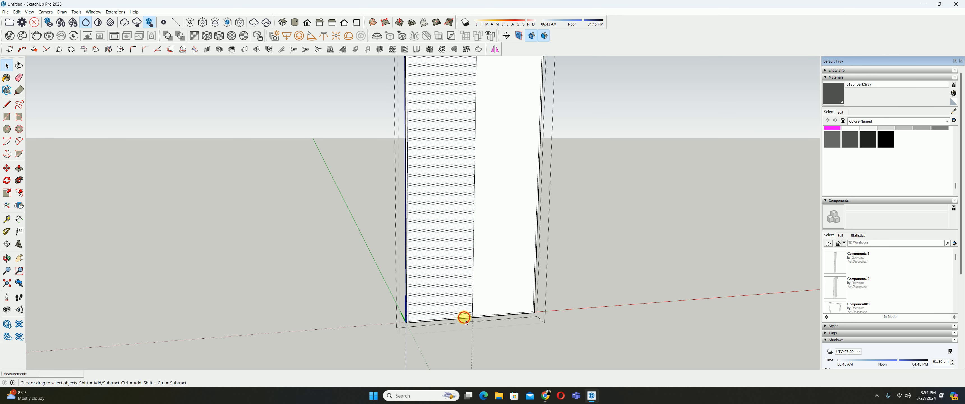
left_click(464, 318)
left_click(479, 314, "shift")
left_click(481, 316, "shift")
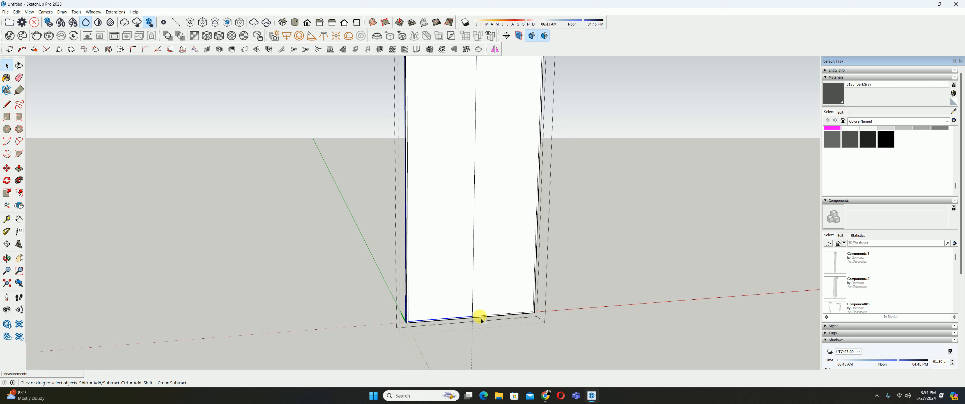
scroll(478, 315, "up", 1)
key("m")
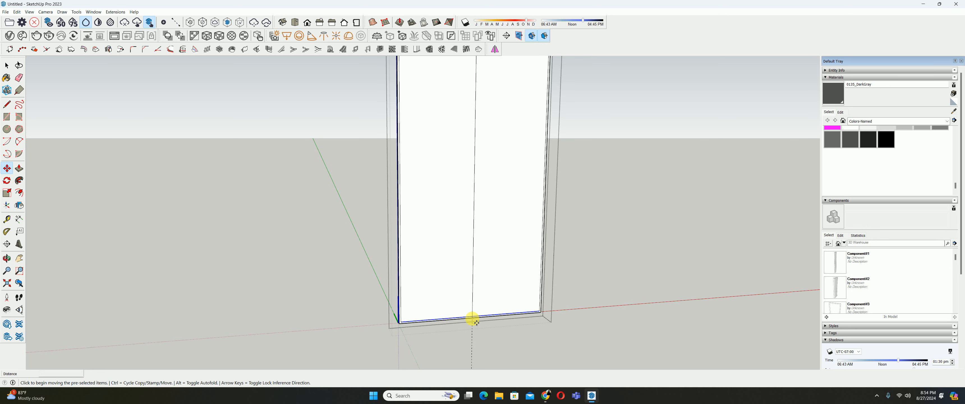
left_click(476, 321)
key("ctrl")
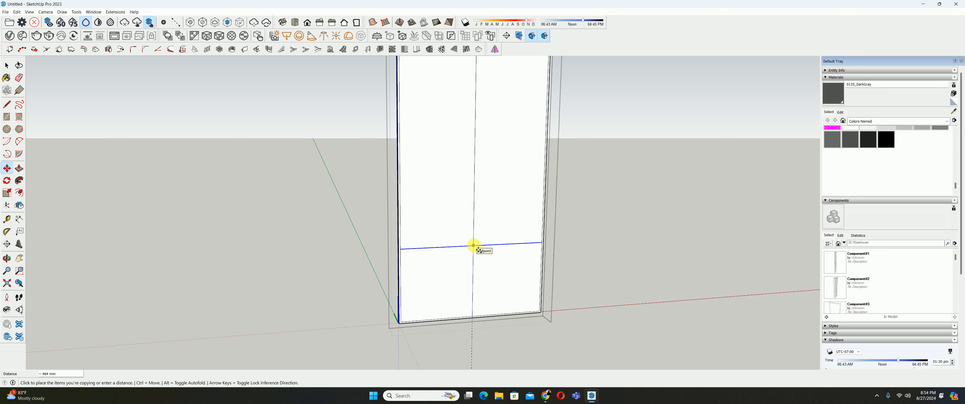
left_click(479, 249)
type("x5")
key("Return")
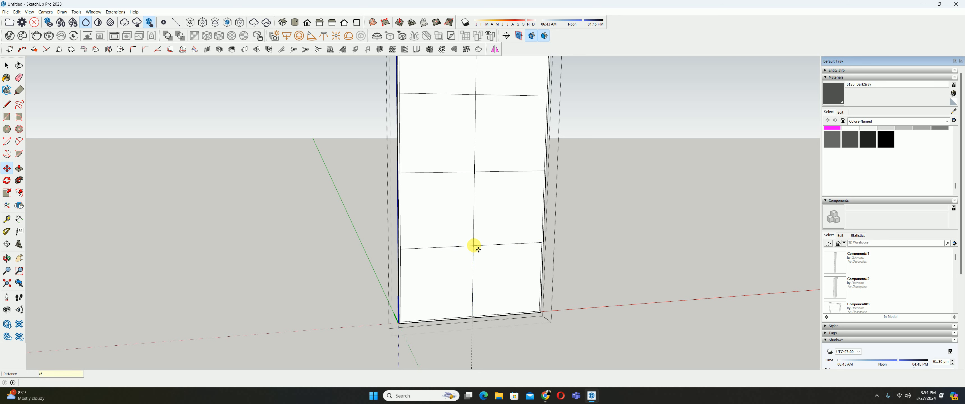
scroll(474, 245, "down", 3)
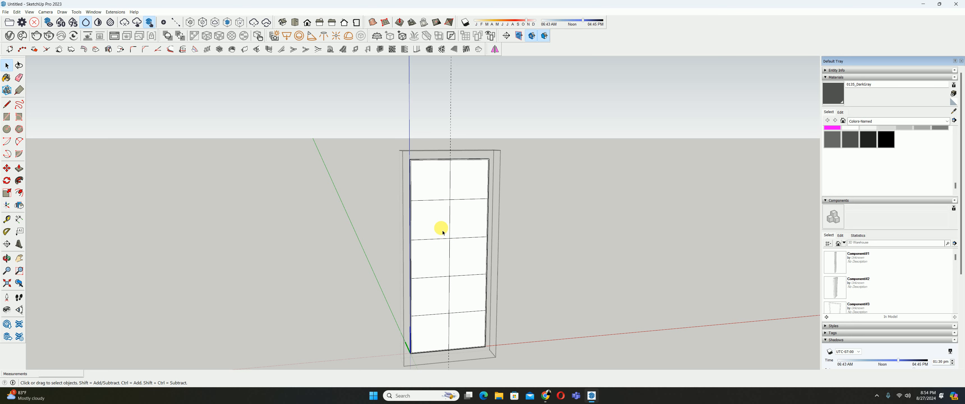
Offset the outlines of the two top grid cells inward by 10 mm
scroll(440, 227, "up", 2)
key("f")
scroll(438, 148, "up", 2)
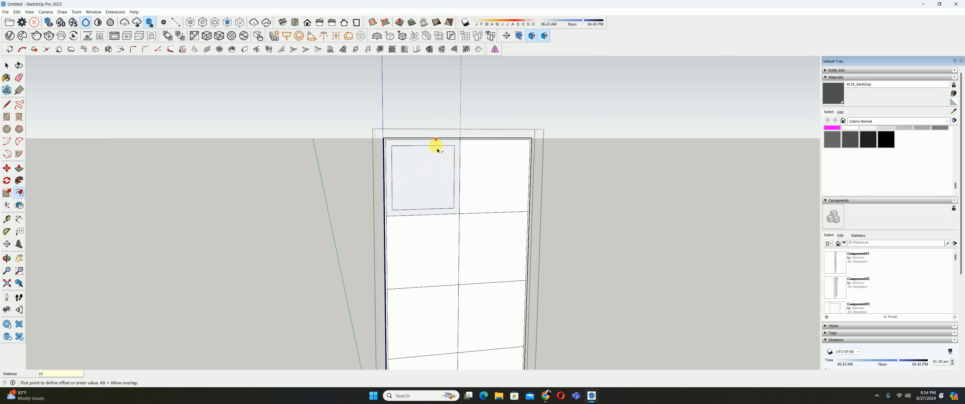
left_click(436, 147)
double_click(464, 156)
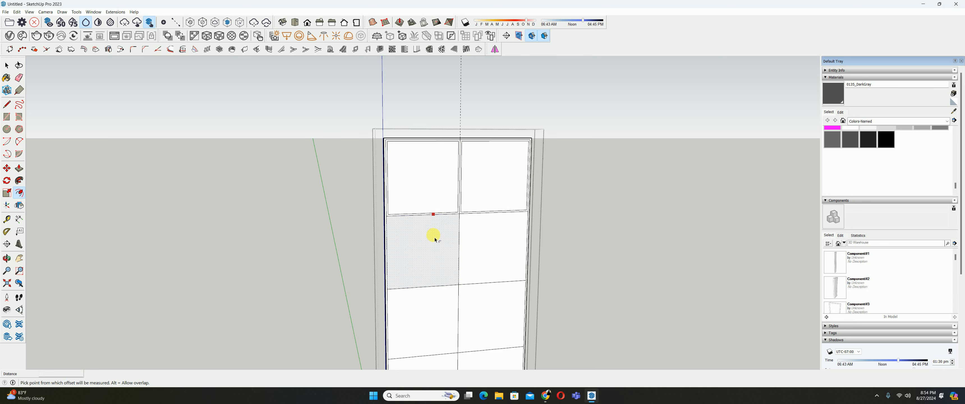
Repeat the same inward offset on the remaining grid cells down to the bottom row
middle_click_drag(492, 251, 437, 113, "shift")
left_click(409, 149)
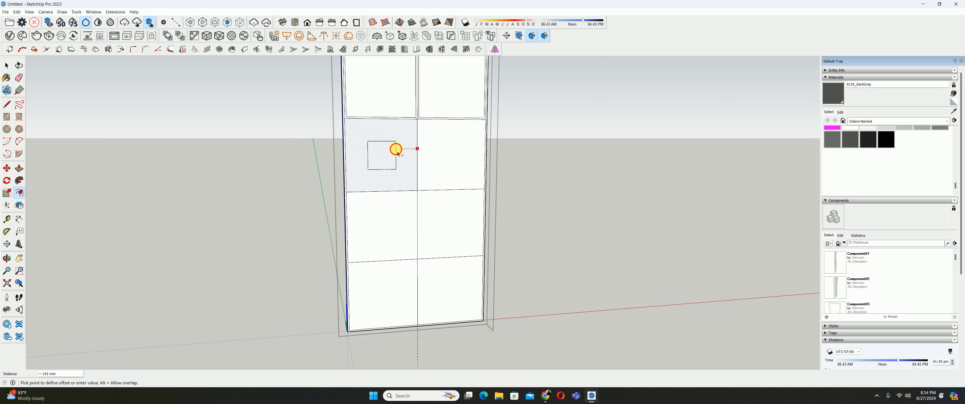
left_click(415, 151)
double_click(448, 157)
double_click(446, 212)
double_click(403, 213)
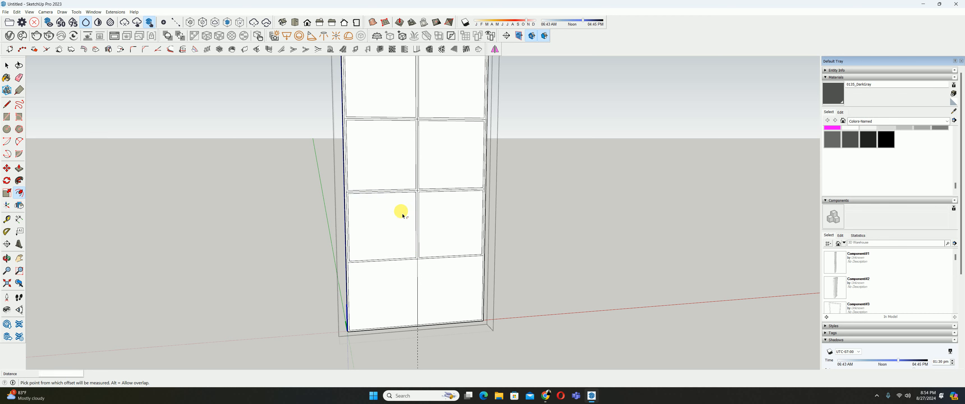
double_click(383, 267)
double_click(434, 272)
Erase the original horizontal dividers and centre line segments running between the offset grid cells
scroll(416, 265, "up", 4)
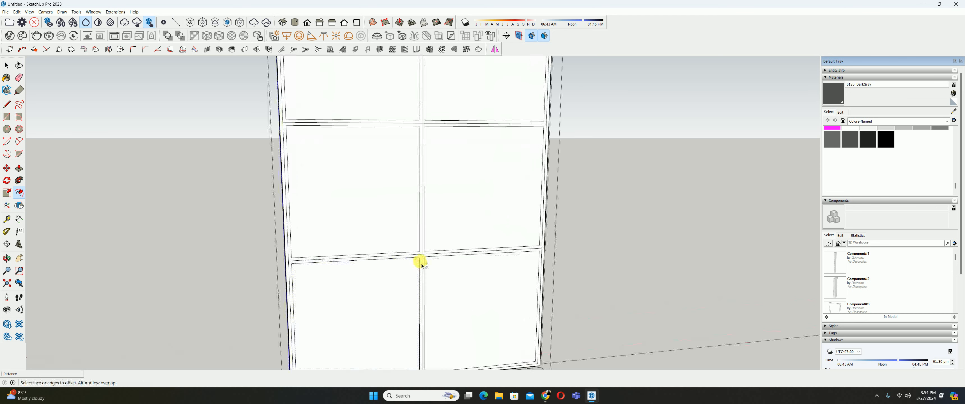
scroll(421, 266, "up", 5)
key("e")
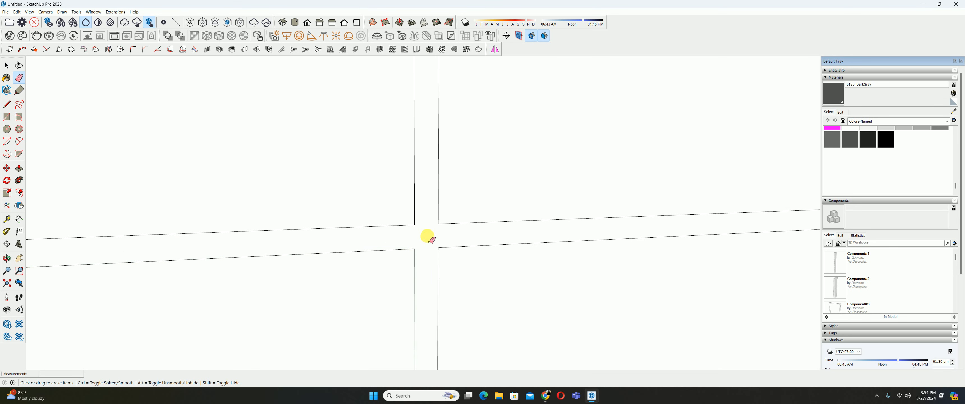
scroll(428, 236, "down", 5)
scroll(429, 244, "up", 6)
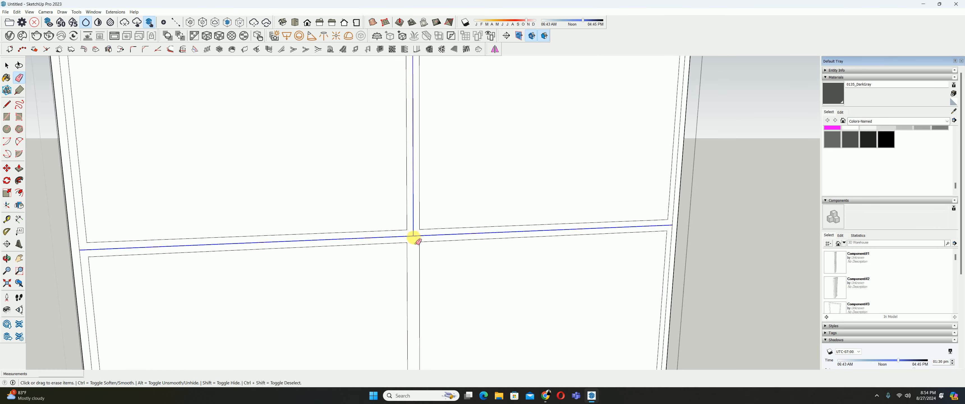
left_click(414, 237)
scroll(417, 172, "down", 4)
scroll(412, 295, "up", 4)
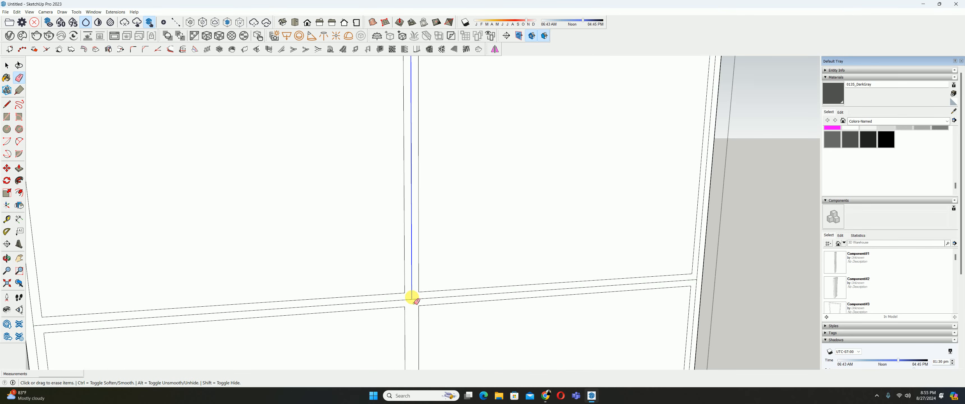
left_click(411, 296)
scroll(404, 281, "down", 4)
scroll(382, 227, "up", 4)
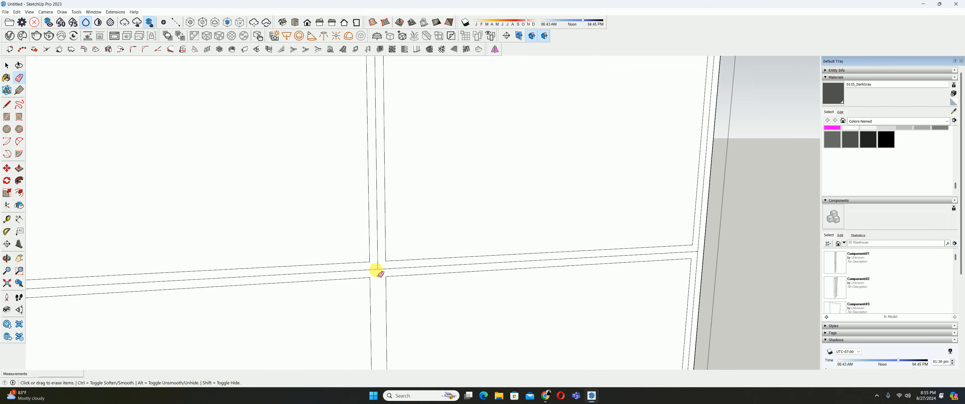
left_click(378, 268)
Erase the original border outline around the grid so the outer frame and dividers form one face
scroll(364, 151, "down", 4)
scroll(382, 300, "up", 4)
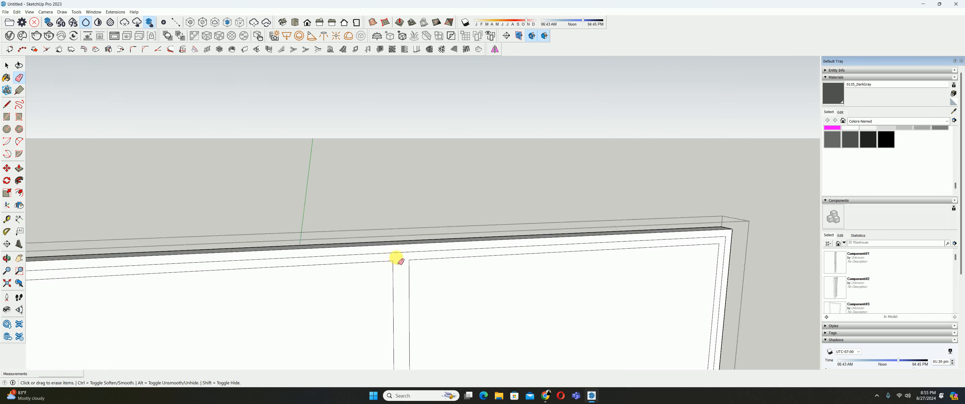
left_click(404, 256)
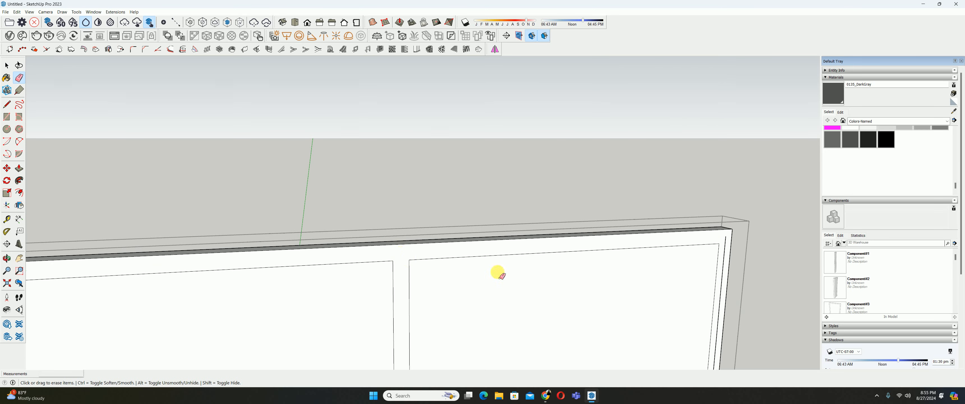
left_click(726, 243)
scroll(403, 267, "down", 4)
scroll(474, 209, "up", 4)
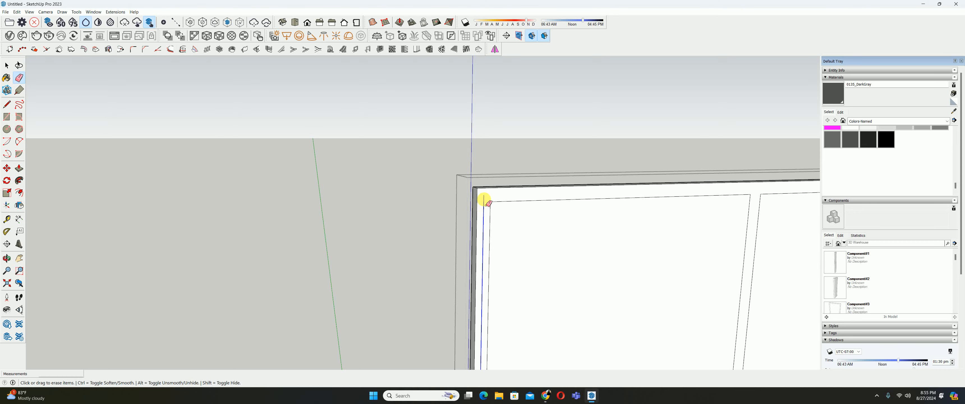
scroll(452, 258, "down", 4)
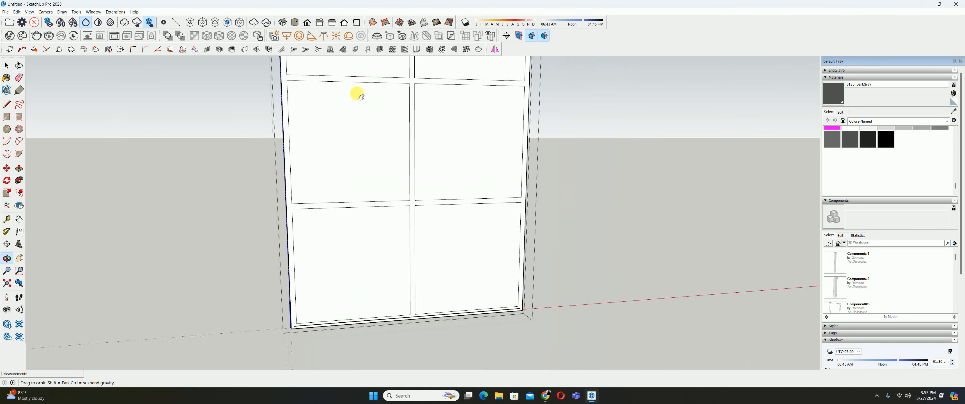
scroll(398, 280, "up", 4)
scroll(398, 280, "up", 2)
Try pulling the grid's frame face outward by about 18 mm with Push/Pull
middle_click_drag(399, 273, 442, 303)
key("space")
key("p")
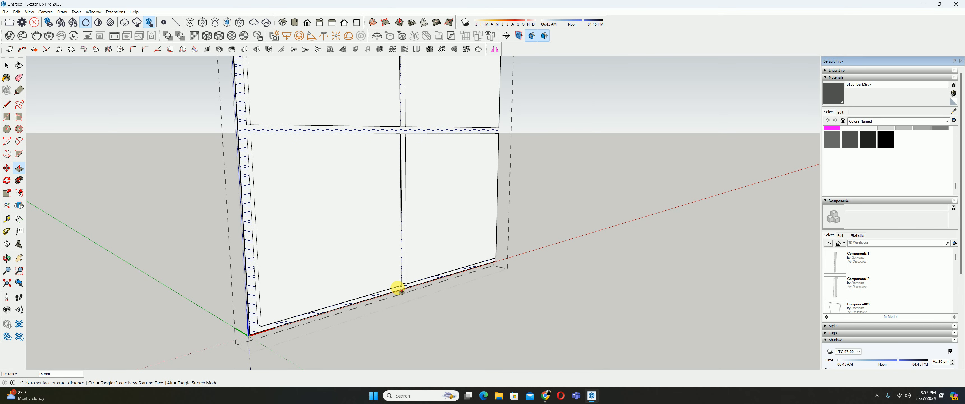
left_click(400, 290)
middle_click_drag(399, 285, 347, 215)
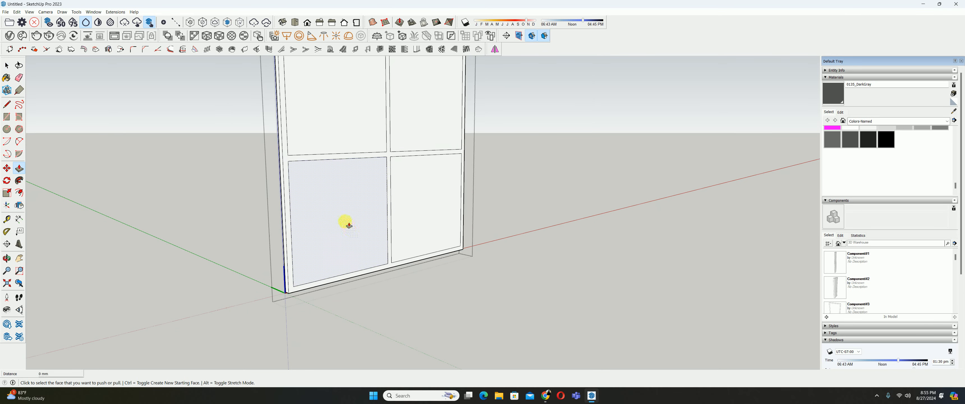
Push/Pull the bottom grid cell outward 12 mm, repeat it on the remaining cells up to the top row, and exit the door's editing
left_click(349, 224)
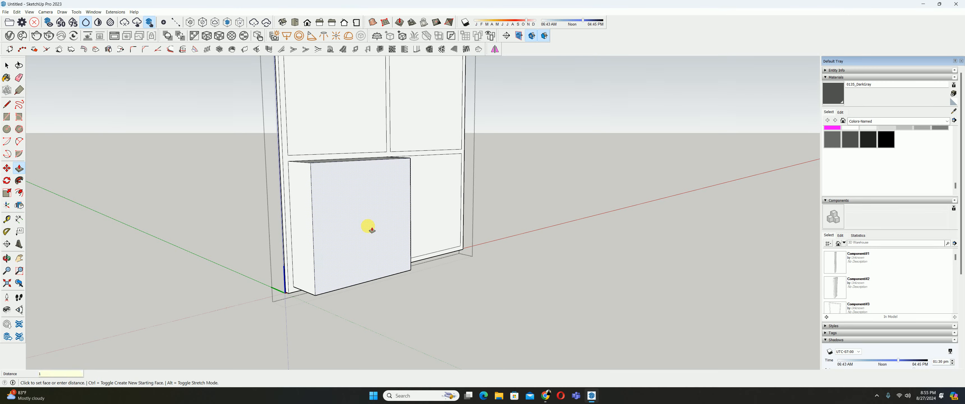
type("12")
key("Return")
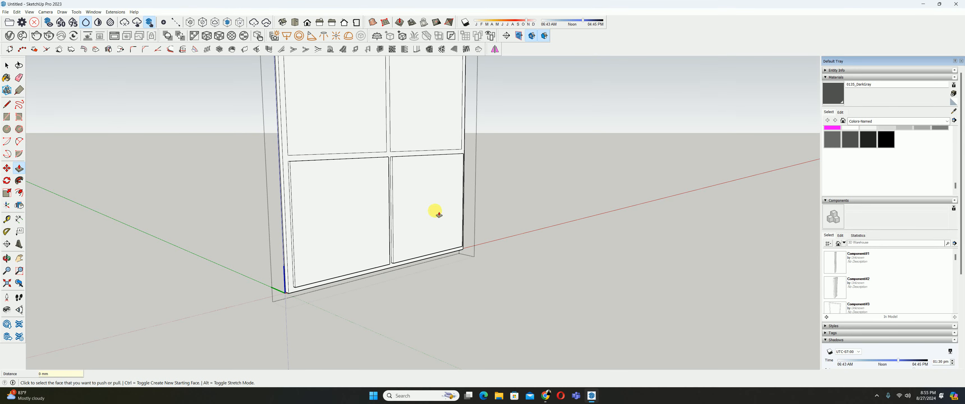
middle_click_drag(423, 146, 383, 319)
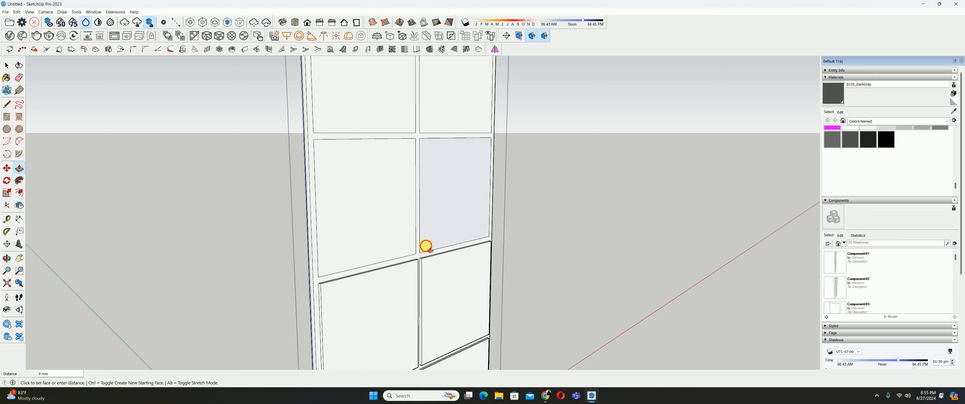
middle_click_drag(377, 191, 424, 280)
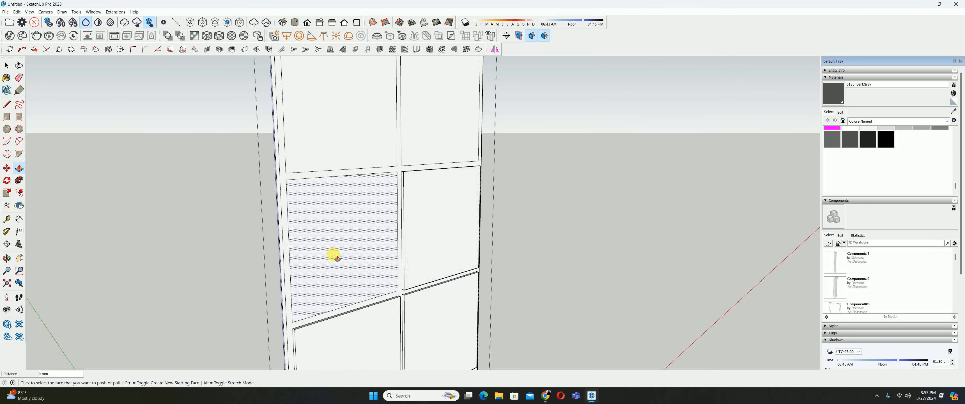
middle_click_drag(342, 237, 353, 333)
double_click(350, 325)
double_click(404, 303)
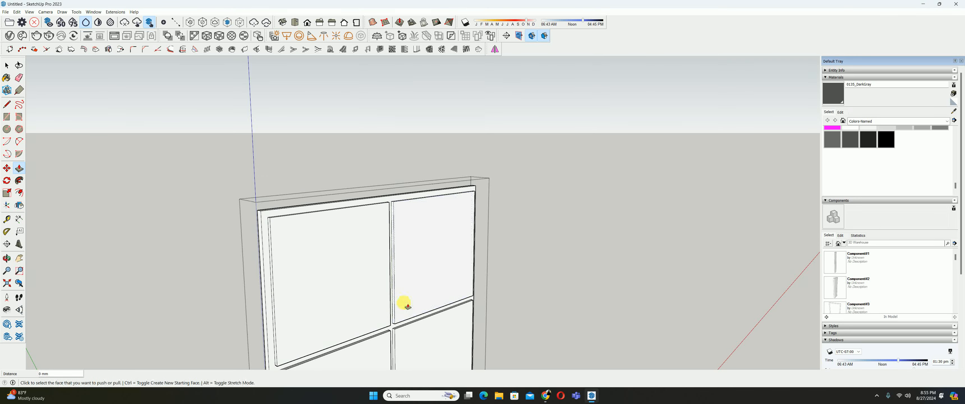
key("space")
key("Escape")
middle_click_drag(444, 343, 329, 187)
scroll(330, 188, "down", 5)
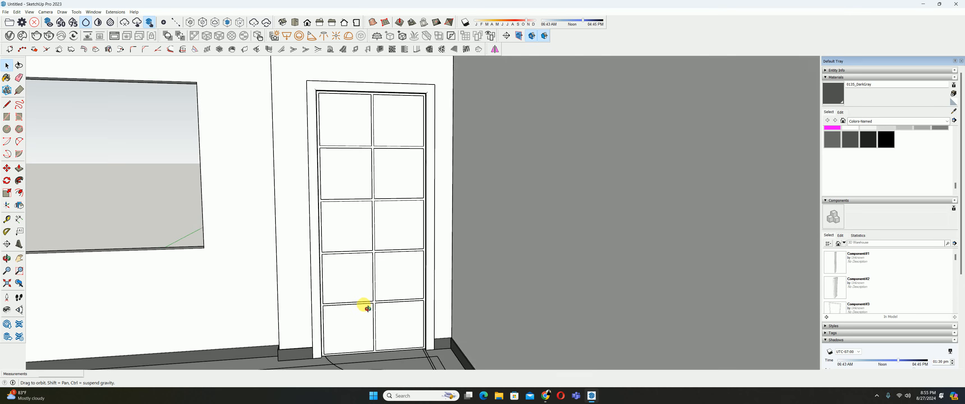
middle_click_drag(382, 300, 345, 211)
Push/Pull the raised cells' outer side faces 20 mm to the door's border, along the top and down the left column to the bottom row
key("p")
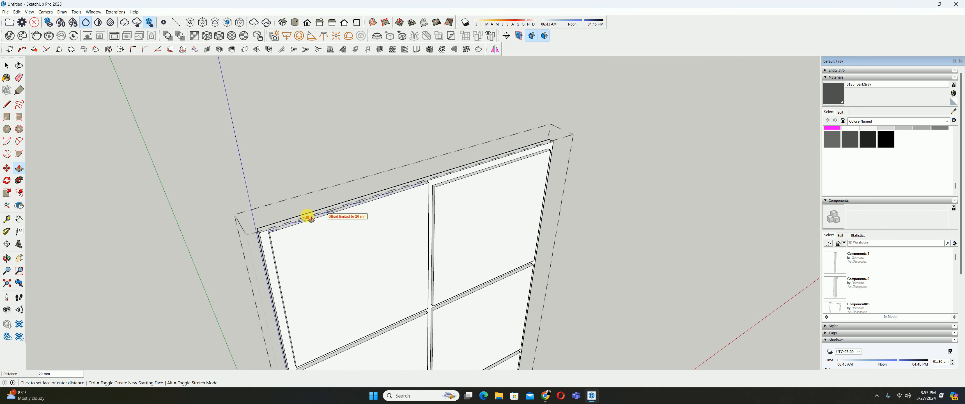
left_click(308, 218)
middle_click_drag(453, 185, 442, 169)
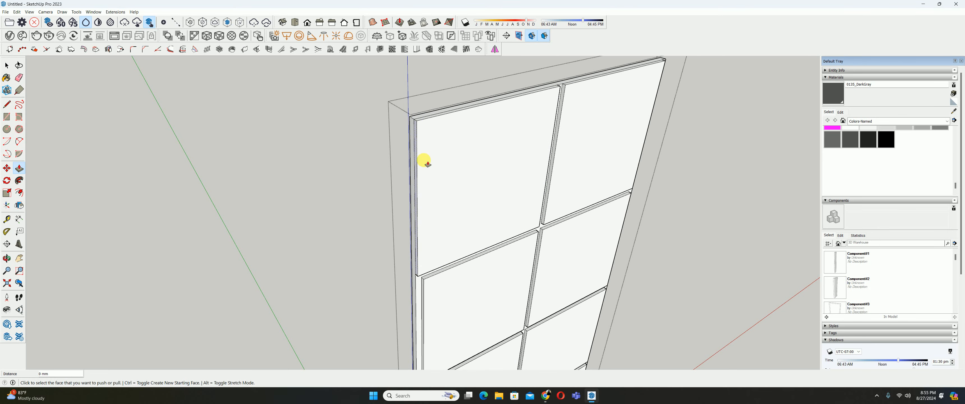
middle_click_drag(422, 295, 407, 162)
scroll(412, 179, "down", 3)
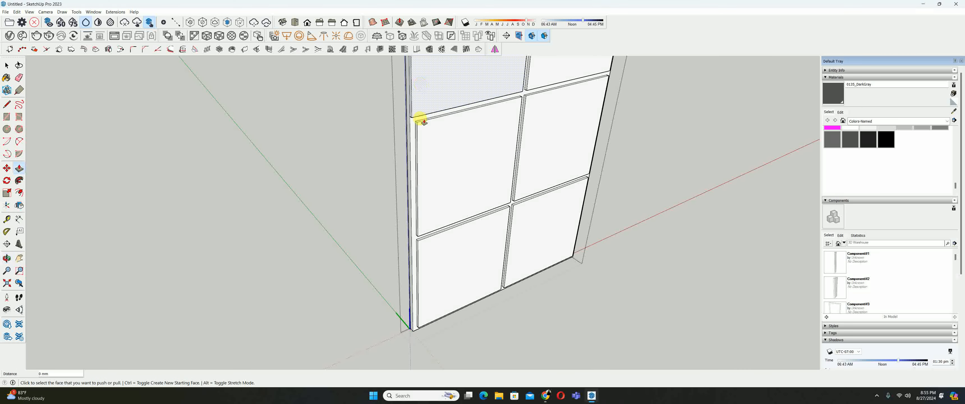
left_click(419, 150)
left_click(417, 147)
middle_click_drag(422, 235, 428, 112)
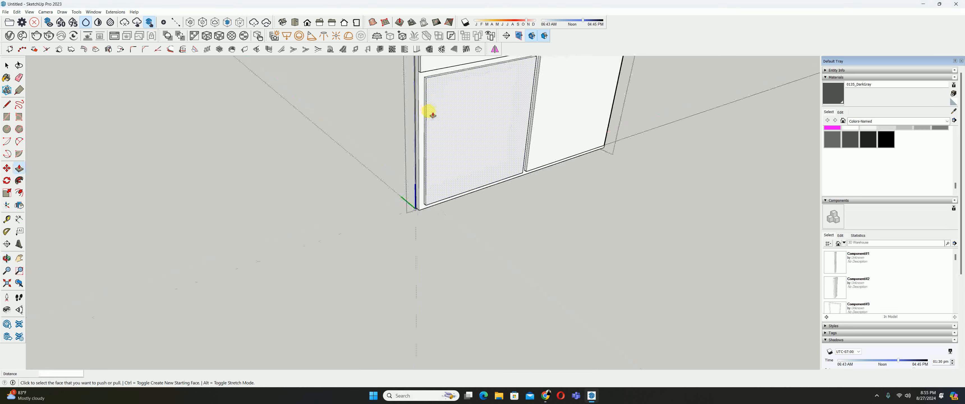
double_click(426, 109)
key("ctrl+z")
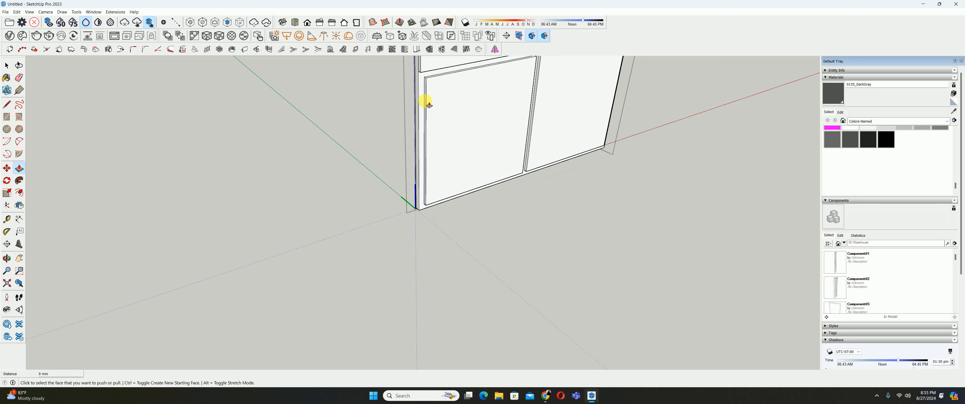
double_click(426, 101)
View the finished door in the room and compare it with the wooden door and handle in the Pinterest reference
middle_click_drag(429, 105, 483, 197)
middle_click_drag(472, 171, 368, 217)
scroll(367, 216, "down", 3)
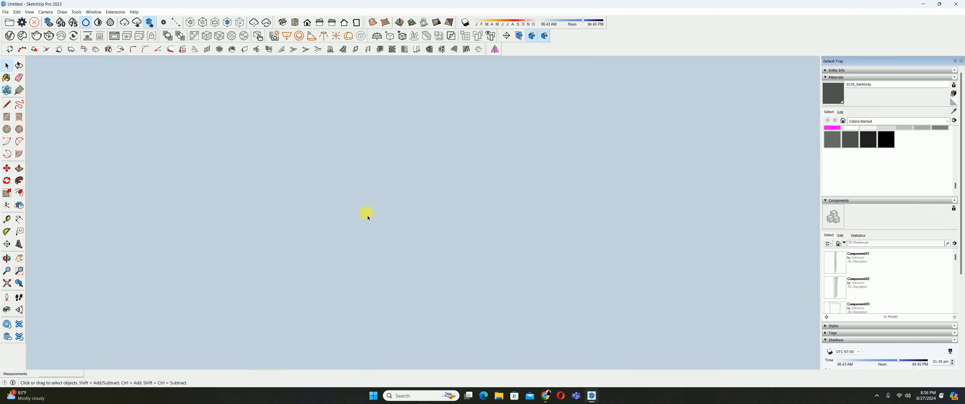
left_click(6, 283)
middle_click_drag(355, 242, 452, 244)
scroll(458, 261, "up", 5)
left_click(547, 394)
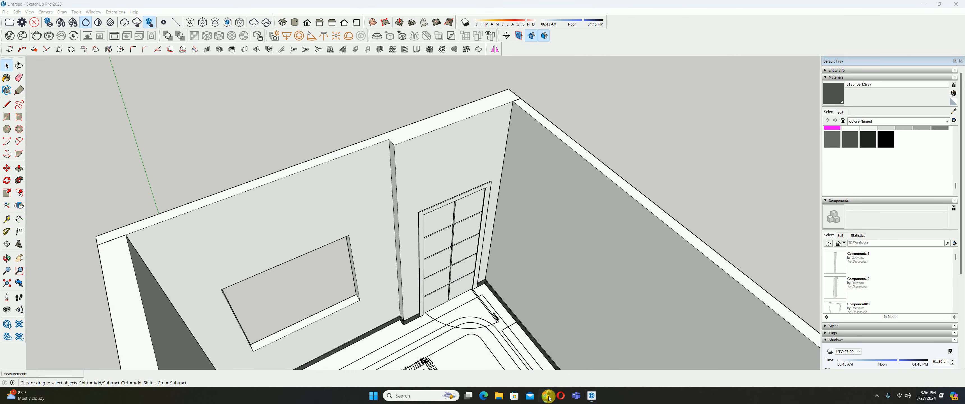
scroll(375, 164, "down", 2)
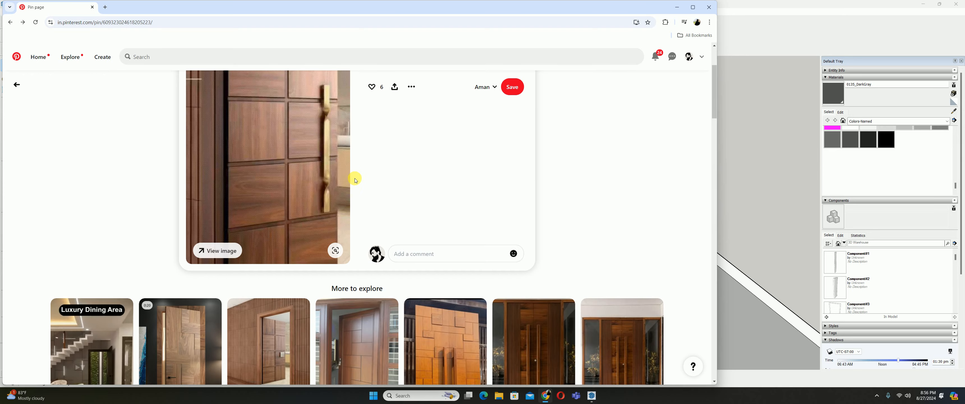
left_click(677, 7)
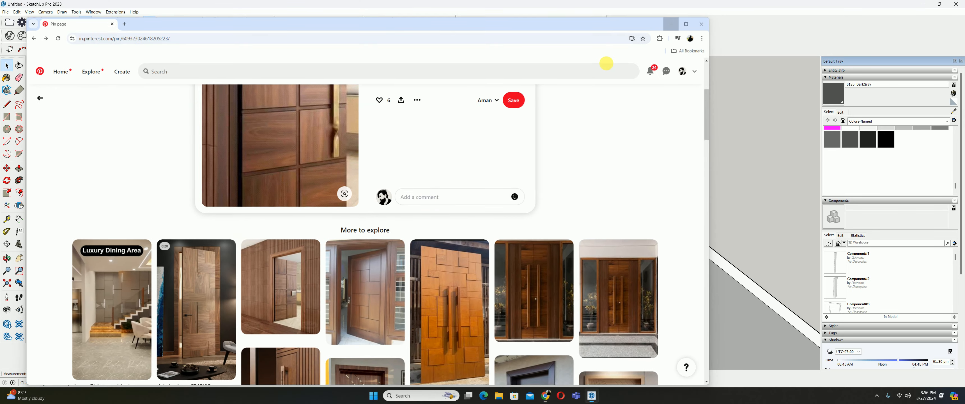
Open 3D Warehouse in a new browser tab and search for "door handle"
left_click(547, 395)
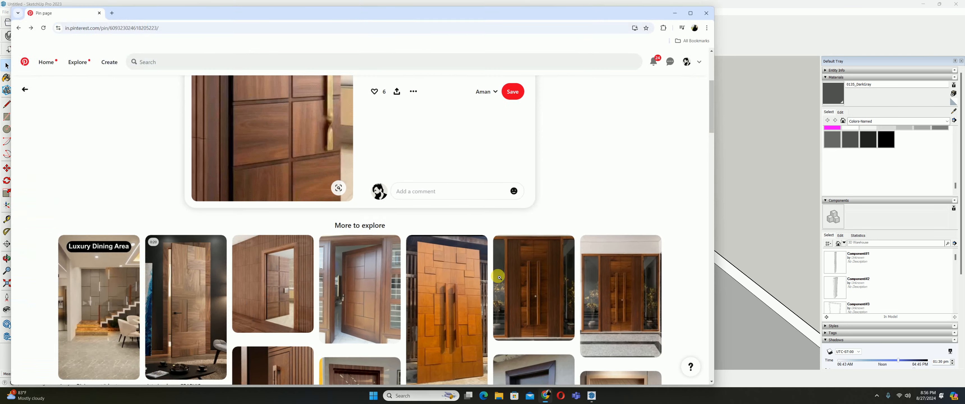
left_click(108, 7)
left_click(293, 145)
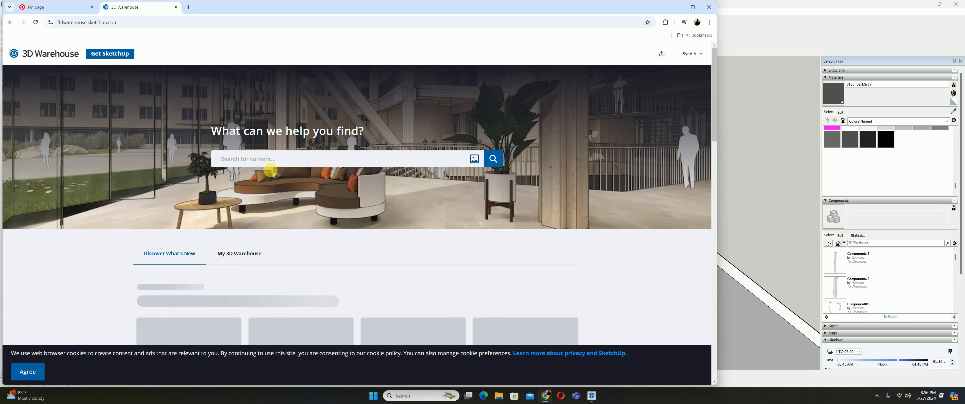
left_click(273, 158)
type("door handl")
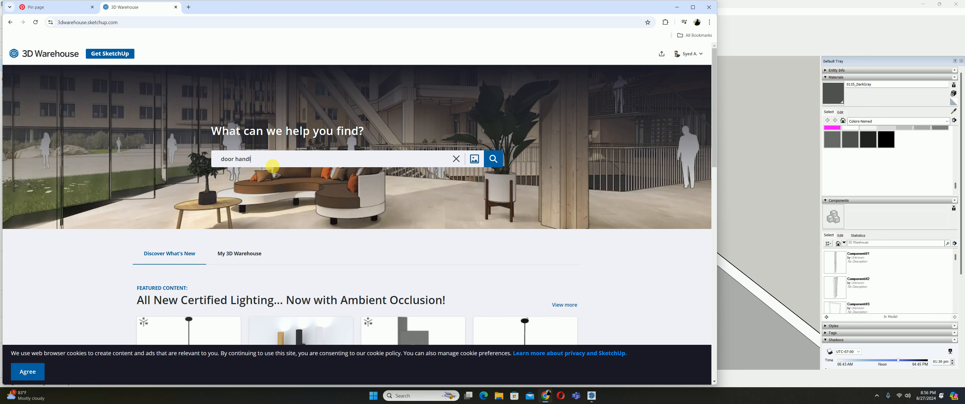
type("e")
key("Return")
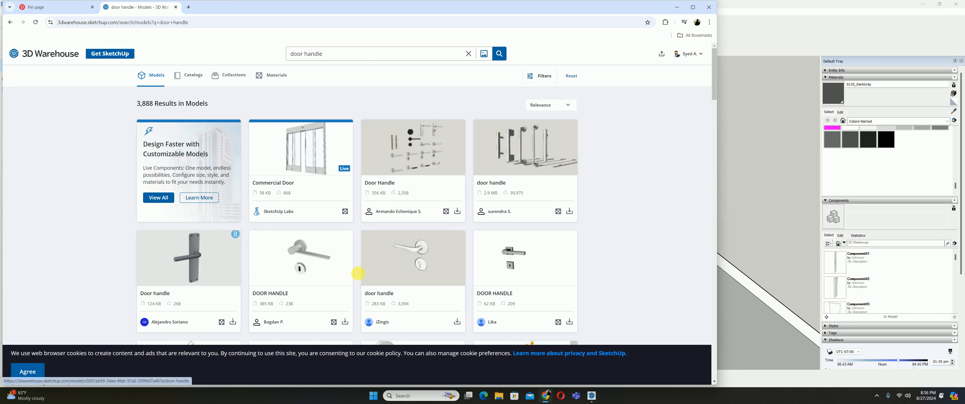
Download the DOOR HANDLE lever model with the separate round keyhole plate as a SketchUp file
left_click(345, 323)
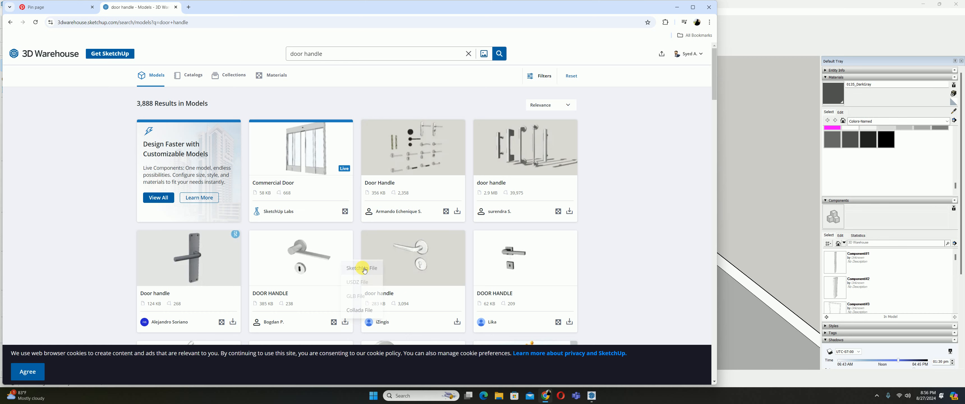
scroll(391, 238, "down", 1)
scroll(531, 224, "down", 2)
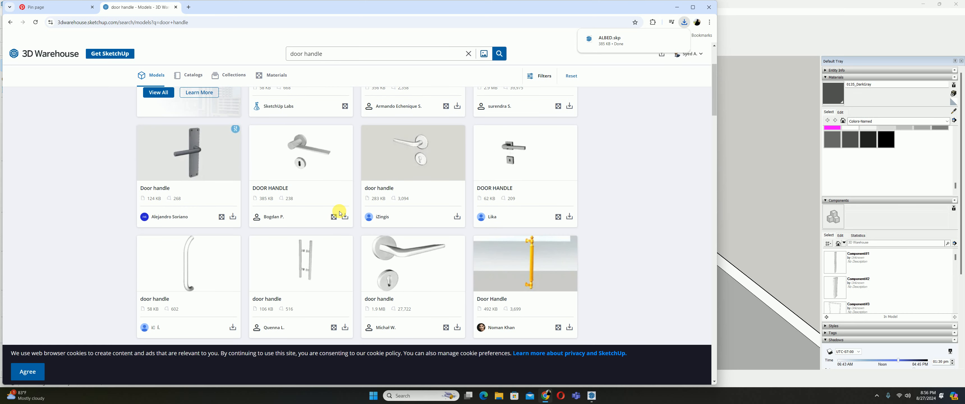
scroll(343, 215, "up", 1)
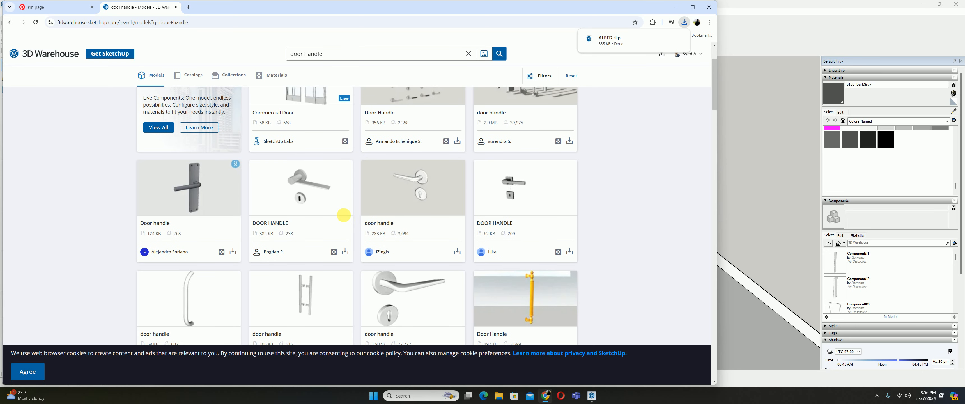
scroll(505, 218, "up", 2)
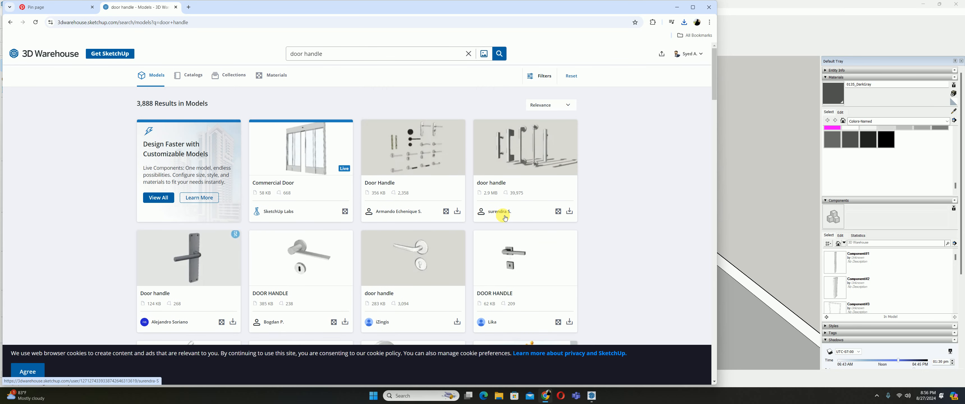
Open the Door Handles collection with black handles on wood and download its first Door knob model as a SketchUp file
left_click(227, 75)
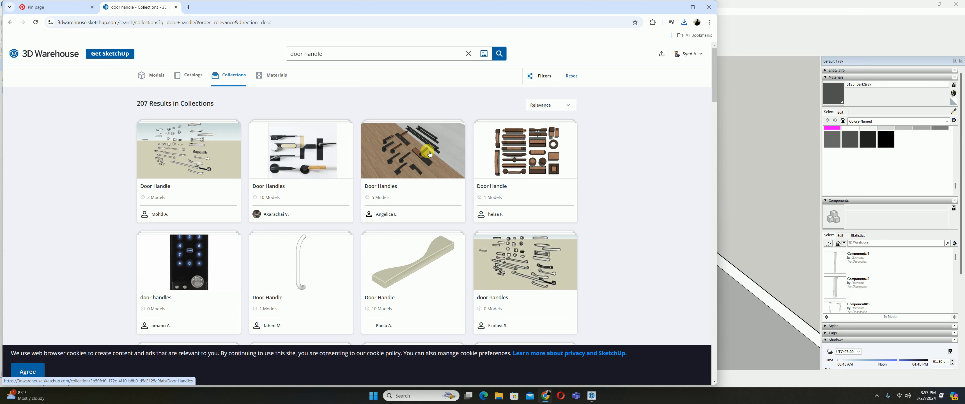
left_click(414, 150)
scroll(256, 241, "down", 2)
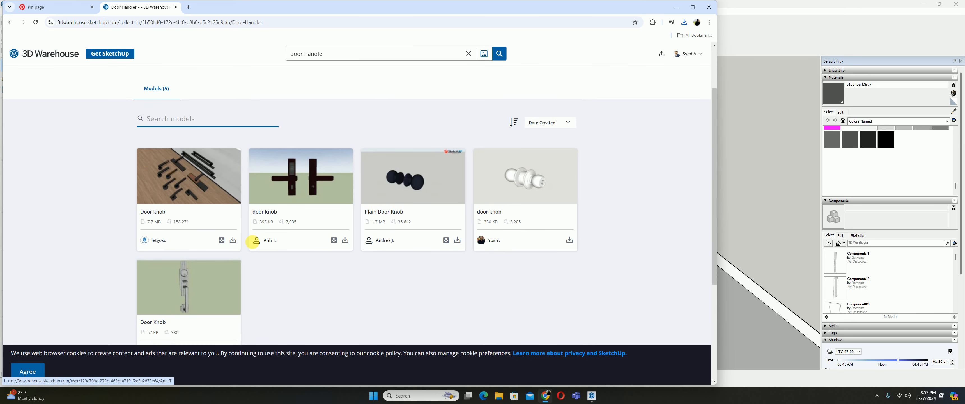
left_click(232, 240)
left_click(250, 258)
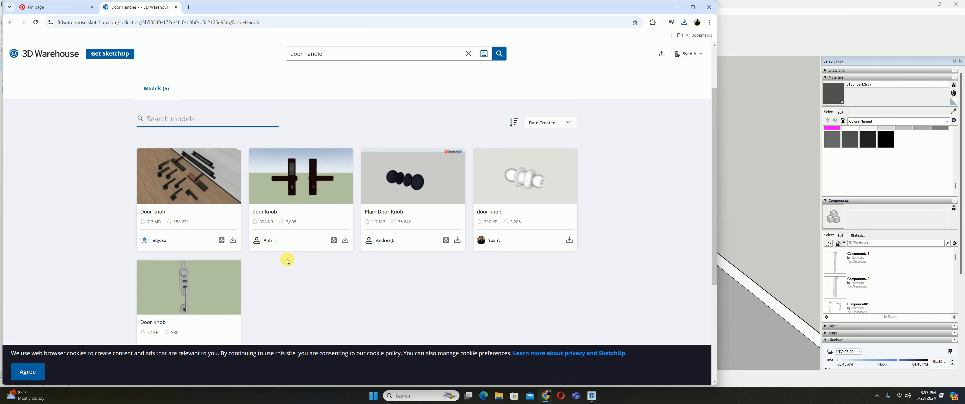
Switch back to SketchUp, import ALBED.skp from the Downloads folder, and place it outside the room behind the door wall
left_click(678, 6)
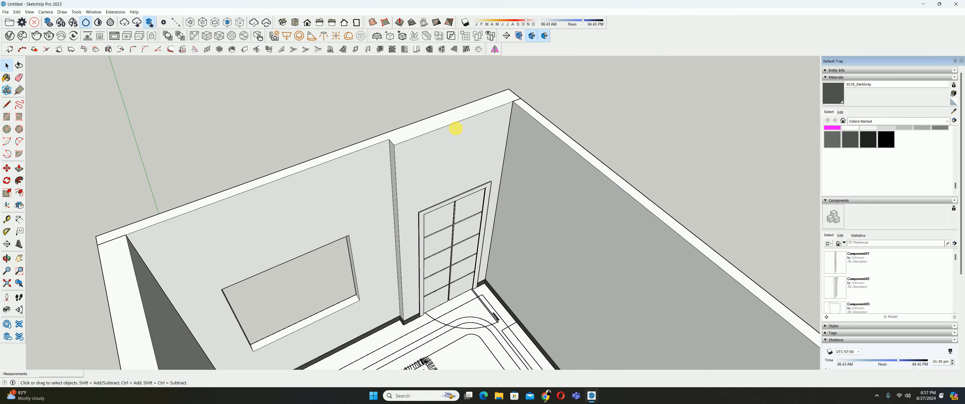
left_click(7, 12)
left_click(26, 109)
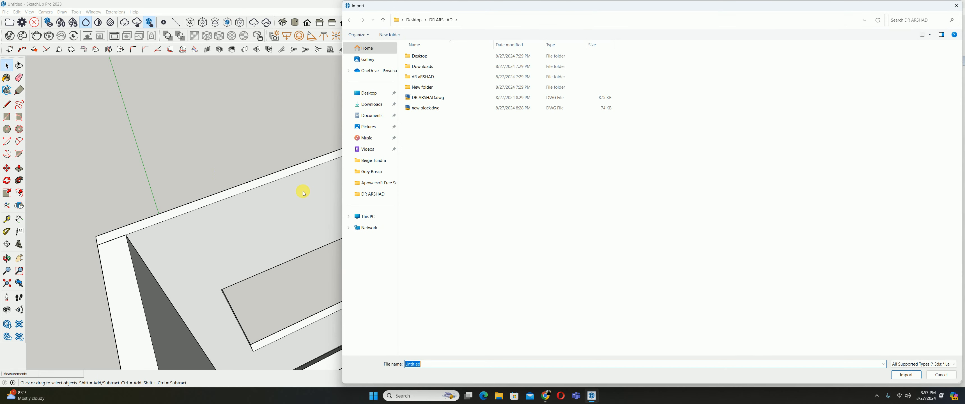
left_click(371, 104)
left_click(441, 90)
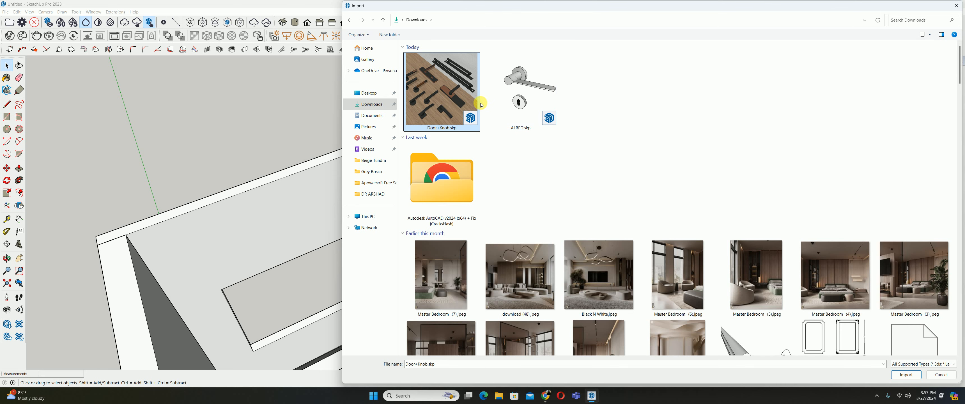
left_click(513, 99)
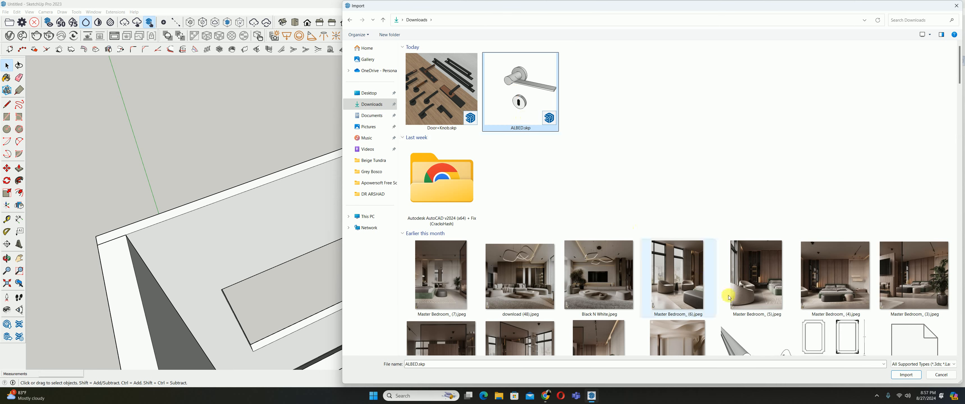
left_click(894, 378)
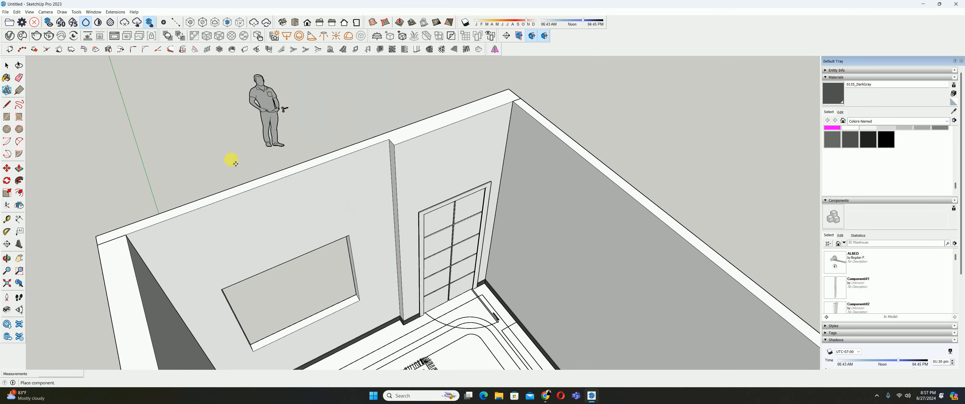
left_click(209, 151)
key("m")
key("space")
middle_click_drag(244, 137, 388, 176)
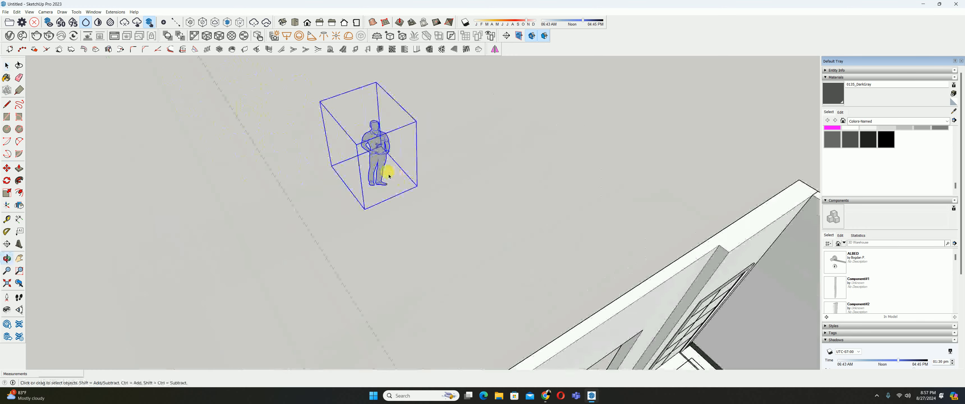
key("m")
left_click(364, 209)
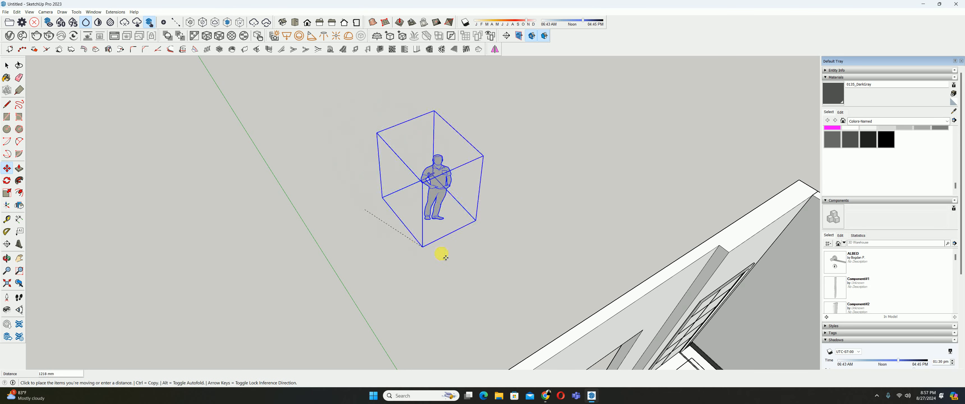
key("space")
key("m")
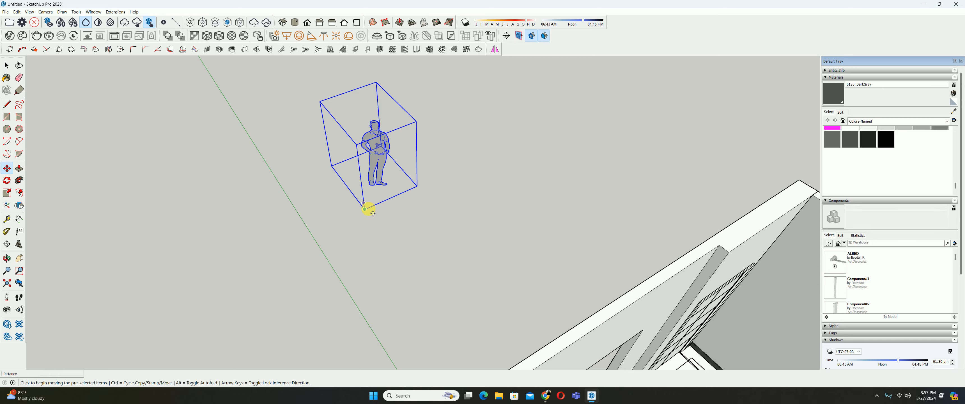
left_click(371, 209)
middle_click_drag(492, 276, 308, 238)
scroll(248, 152, "up", 5)
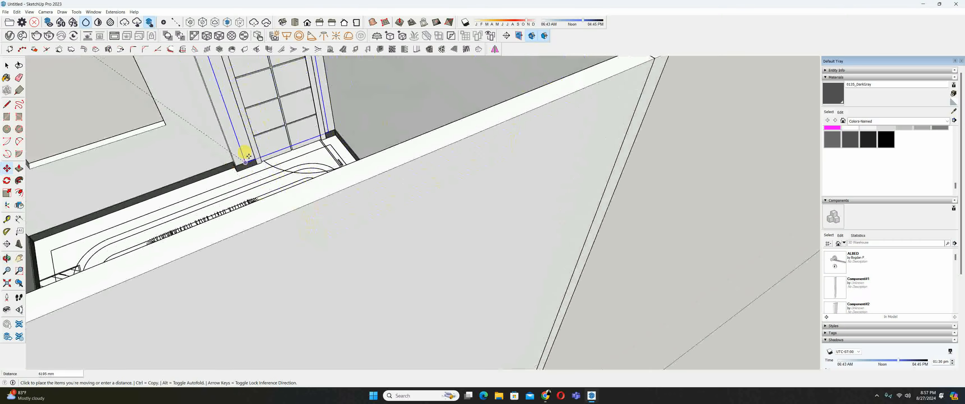
scroll(266, 152, "down", 3)
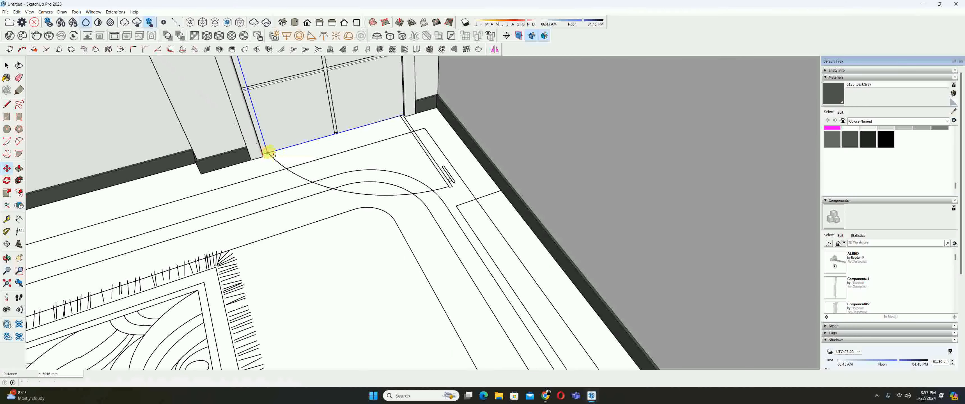
middle_click_drag(265, 151, 570, 187)
Open the imported handle component for editing and delete the human figure inside it
double_click(374, 293)
left_click(382, 309)
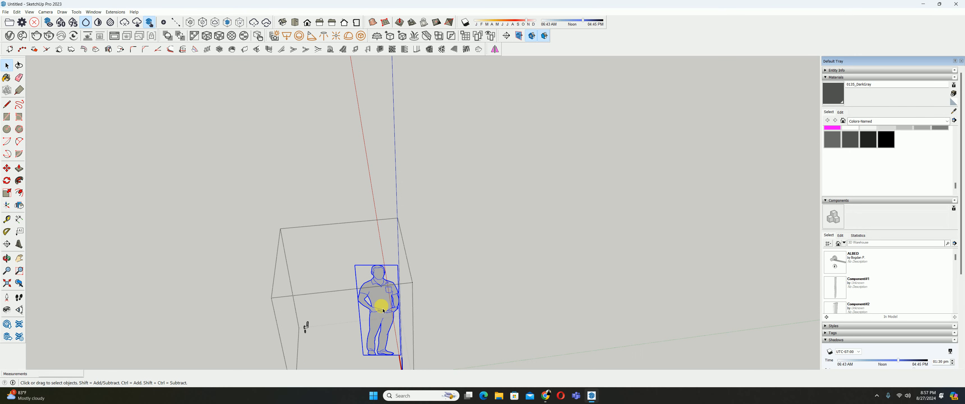
key("Delete")
Cut the door handle out of the imported component, leave that component, and paste the handle in place in the main model
mouse_move(309, 328)
middle_mouse_down()
mouse_move(325, 296)
mouse_move(311, 255)
mouse_move(327, 254)
middle_mouse_up()
key("ctrl+x")
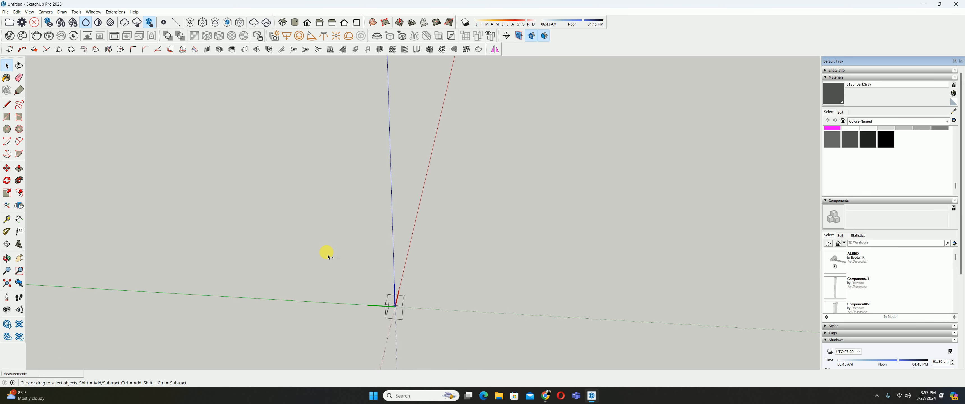
left_click(328, 256)
middle_click_drag(402, 266, 439, 260)
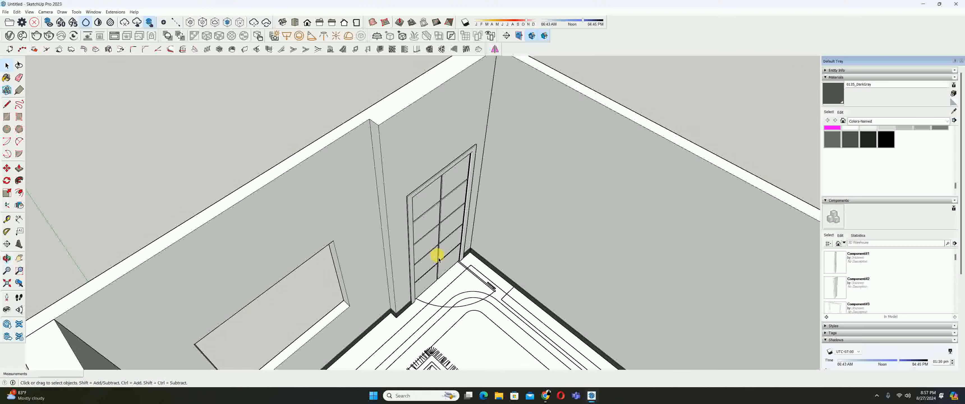
left_click(16, 13)
left_click(33, 56)
Move the door handle from outside the wall onto the door's front face, at the bottom corner beside the frame post
middle_click_drag(138, 146, 248, 160)
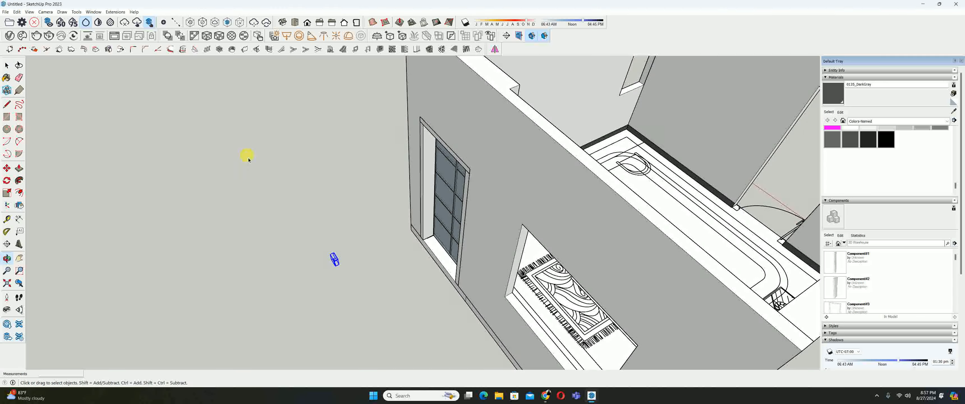
scroll(338, 269, "up", 5)
key("m")
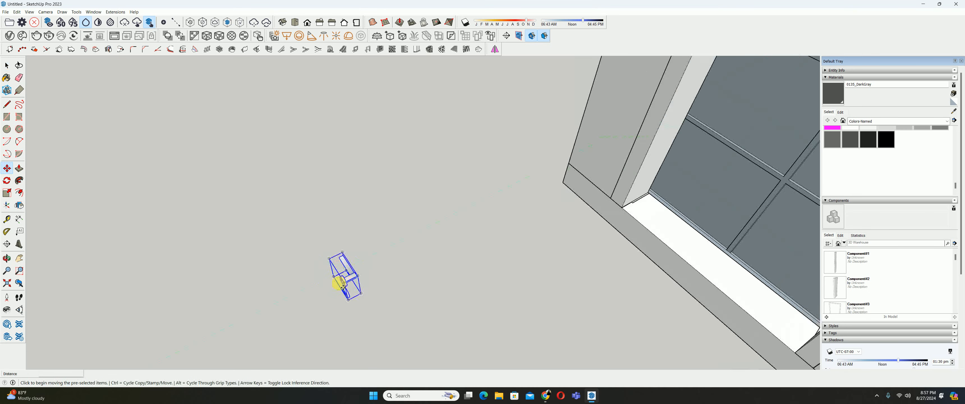
scroll(338, 285, "up", 1)
left_click(347, 302)
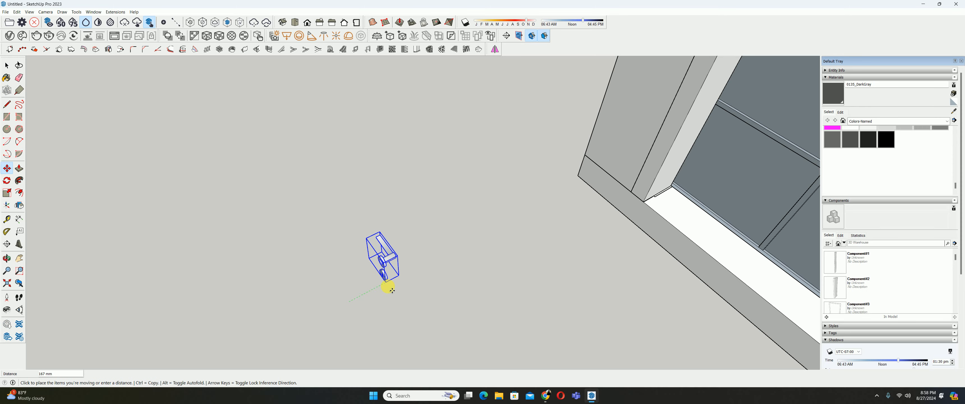
middle_click_drag(510, 231, 447, 236)
scroll(340, 358, "up", 4)
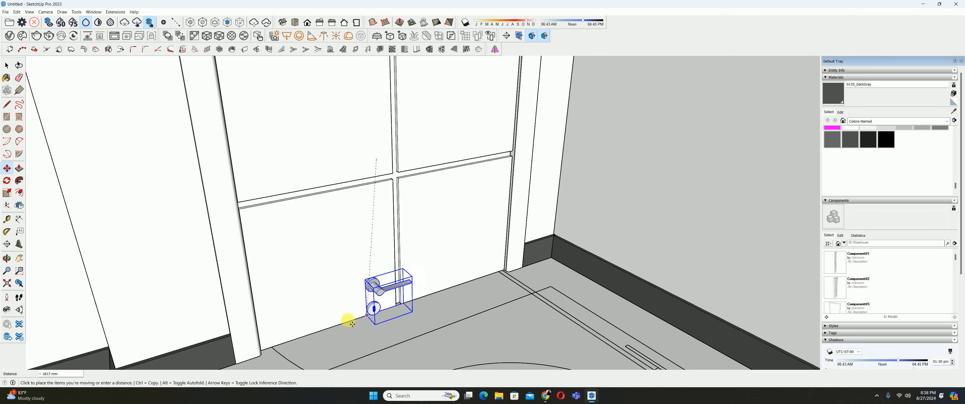
scroll(285, 321, "up", 4)
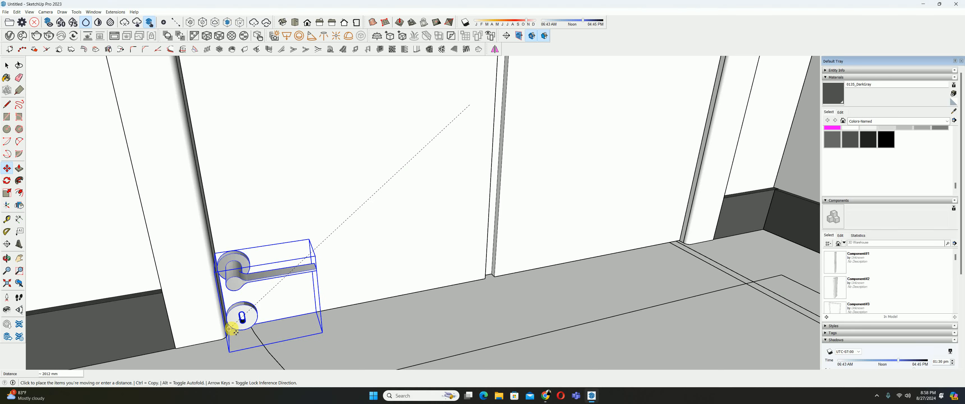
scroll(233, 330, "up", 4)
scroll(232, 323, "down", 3)
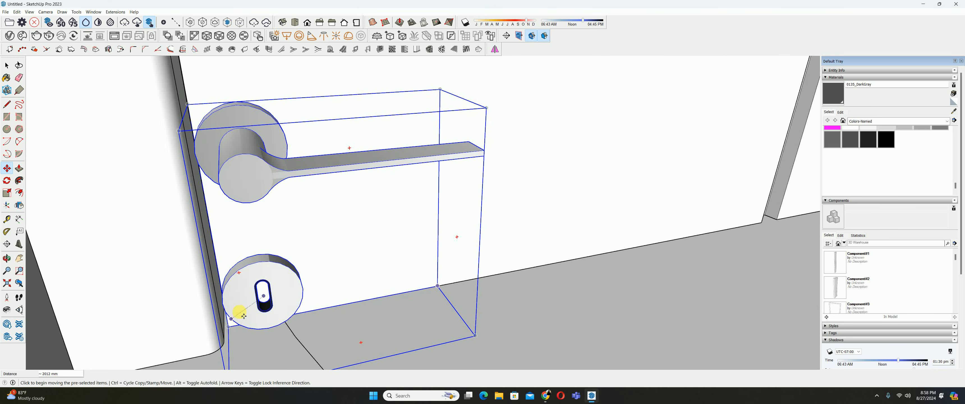
Shift the door handle sideways along the door face, away from the frame post
middle_click_drag(240, 312, 289, 237)
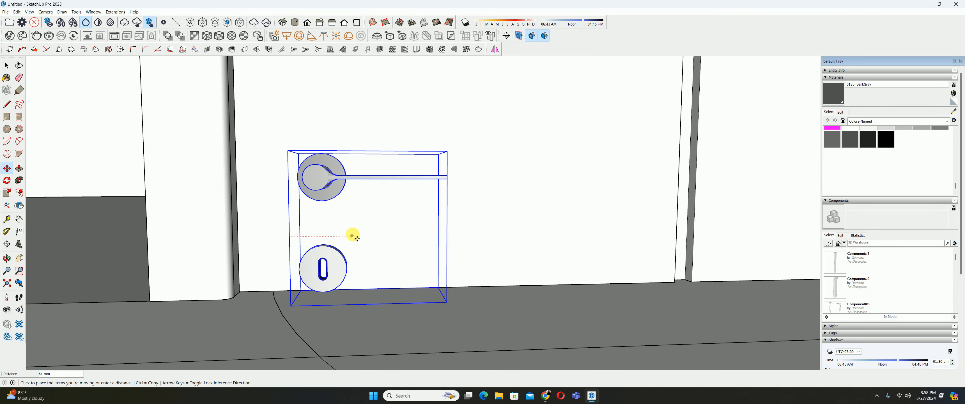
scroll(353, 237, "down", 5)
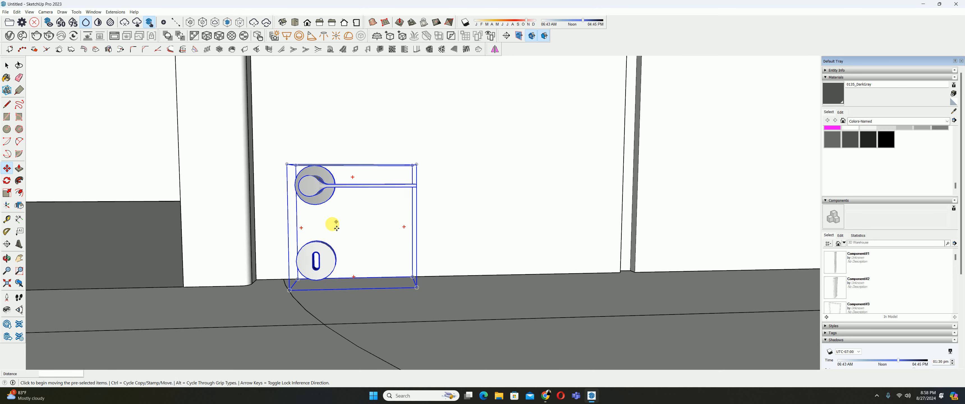
key("space")
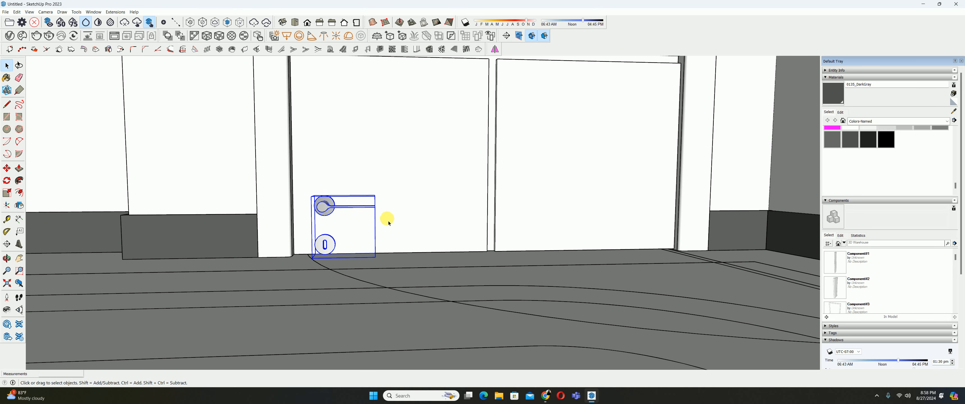
Move the door handle straight down by its lever tip so the lever sits at floor level
key("m")
scroll(379, 210, "up", 5)
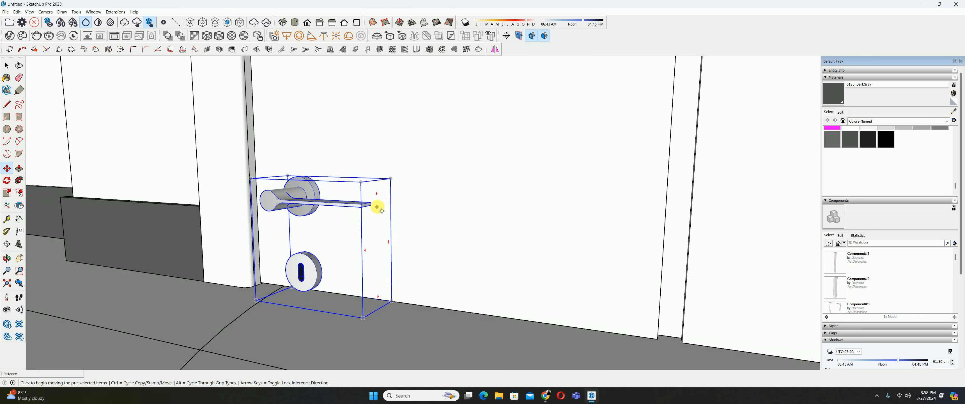
scroll(370, 207, "up", 2)
scroll(371, 207, "up", 2)
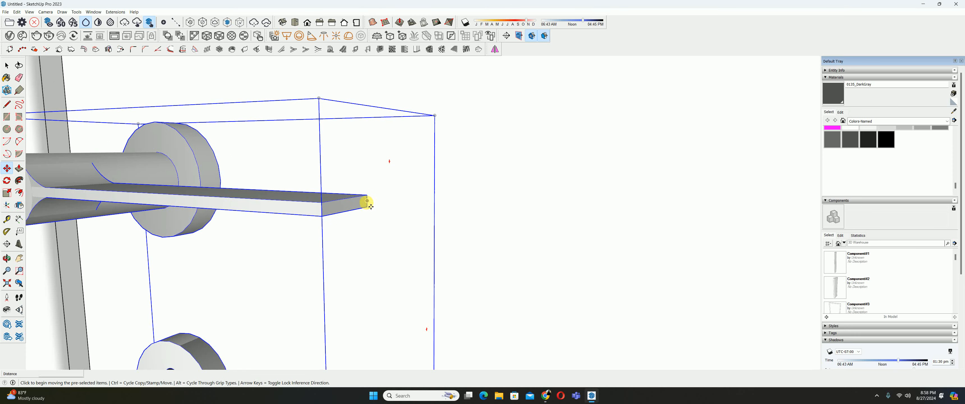
left_click(371, 211)
scroll(375, 272, "down", 3)
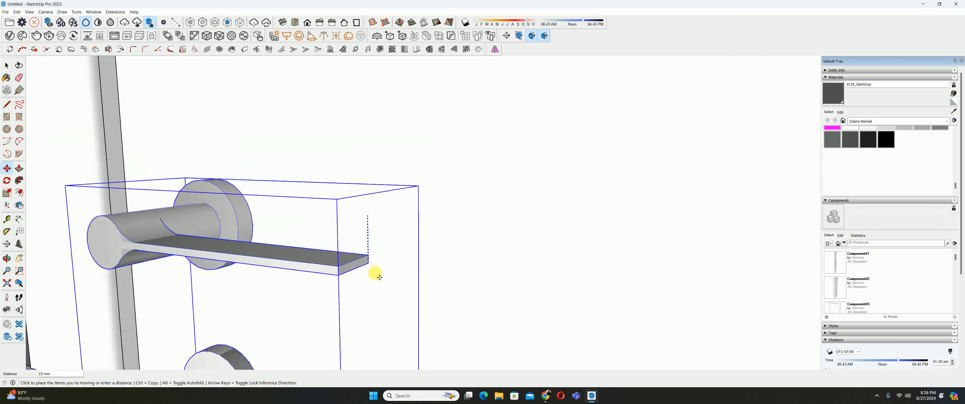
middle_click_drag(375, 281, 345, 156, "shift")
left_click(352, 296)
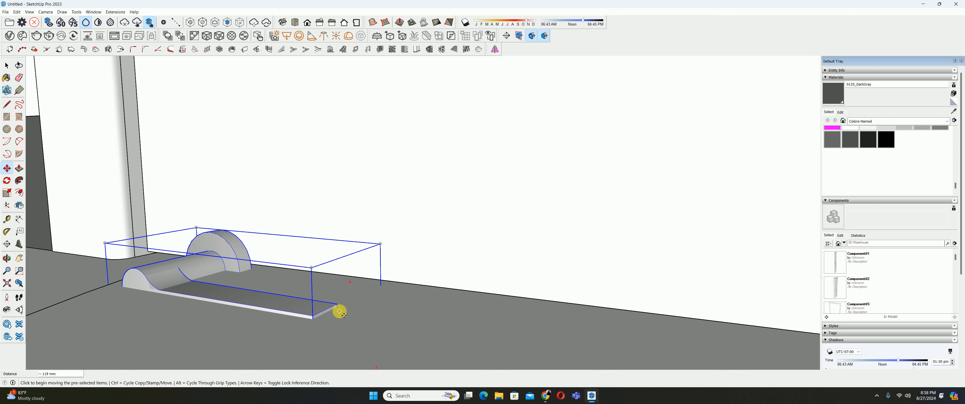
Raise the door handle 1200 mm vertically from the floor along the door
left_click(405, 298)
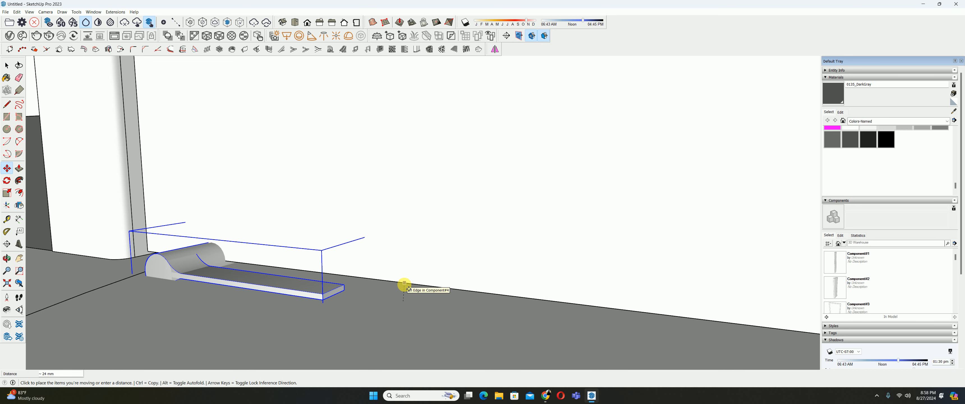
key("Return")
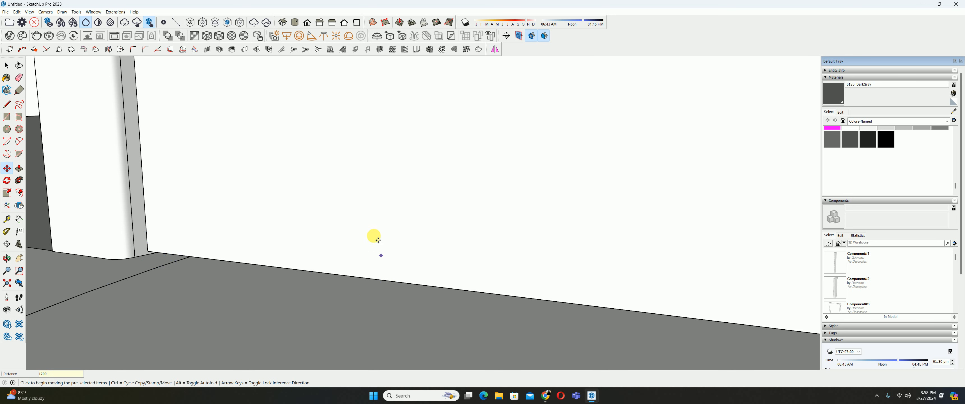
scroll(366, 226, "down", 6)
key("space")
middle_click_drag(316, 164, 300, 261, "shift")
scroll(299, 262, "down", 3)
mouse_move(307, 180)
middle_mouse_down()
mouse_move(356, 190)
mouse_move(365, 293)
middle_mouse_up()
scroll(356, 189, "down", 2)
middle_click_drag(367, 240, 375, 199)
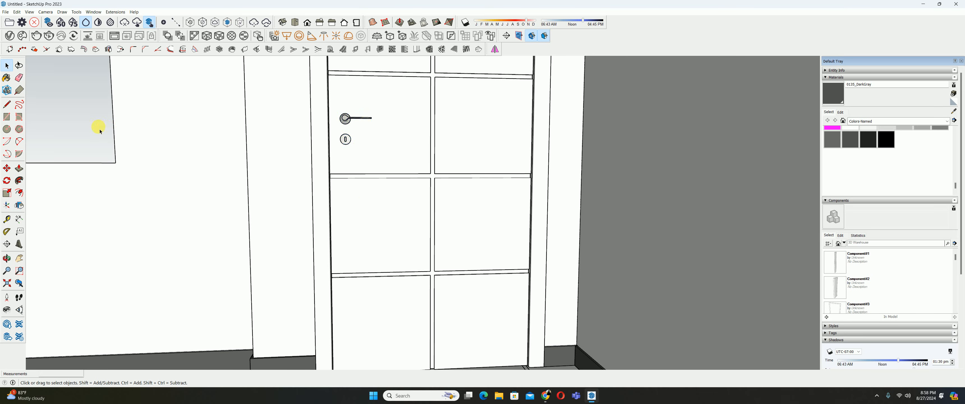
Open the door leaf for editing from outside the room and hide the rest of the model
middle_click_drag(167, 157, 178, 215, "shift")
mouse_move(313, 217)
middle_mouse_down()
mouse_move(354, 215)
mouse_move(342, 245)
mouse_move(312, 217)
mouse_move(355, 227)
middle_mouse_up()
scroll(357, 191, "down", 3)
scroll(334, 221, "up", 2)
scroll(350, 227, "down", 3)
mouse_move(345, 264)
middle_mouse_down()
mouse_move(377, 263)
mouse_move(388, 288)
middle_mouse_up()
left_click(10, 287)
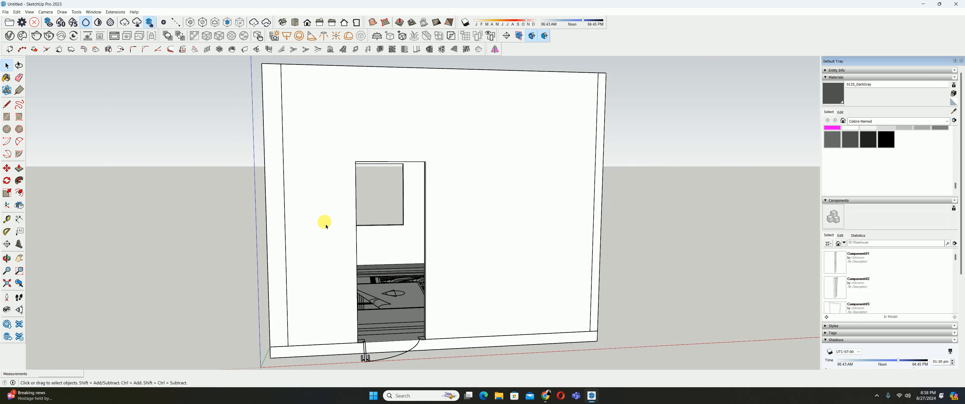
middle_click_drag(323, 223, 740, 175)
double_click(472, 209)
scroll(431, 213, "up", 1)
middle_click_drag(431, 213, 519, 201)
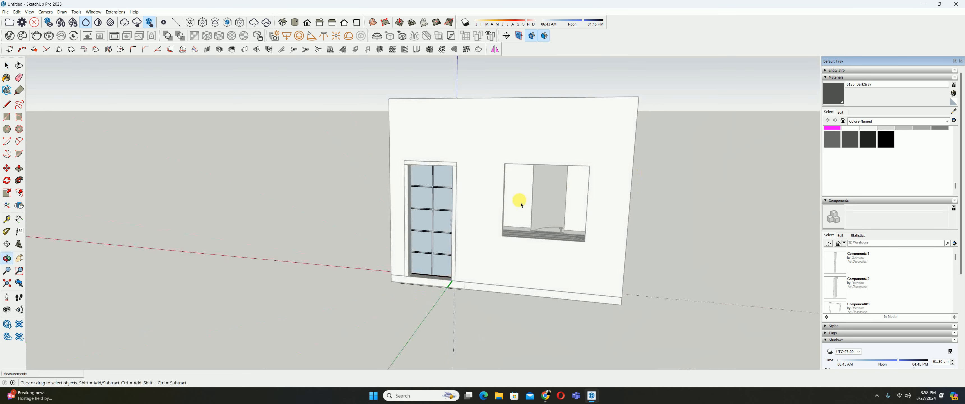
key("i")
scroll(457, 210, "up", 3)
middle_click_drag(319, 148, 404, 176)
scroll(385, 161, "up", 5)
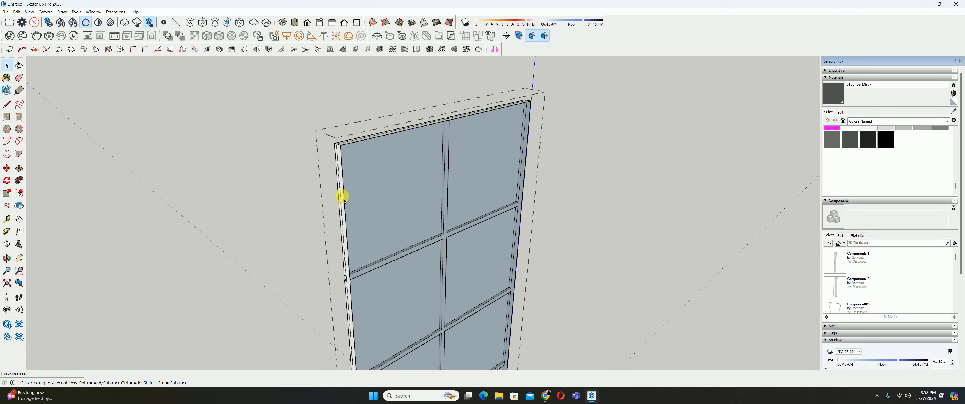
Draw a rectangle over the door leaf's open back, from its upper outer corner to the diagonally opposite lower corner
key("r")
left_click(340, 146)
middle_click_drag(456, 246, 338, 86, "shift")
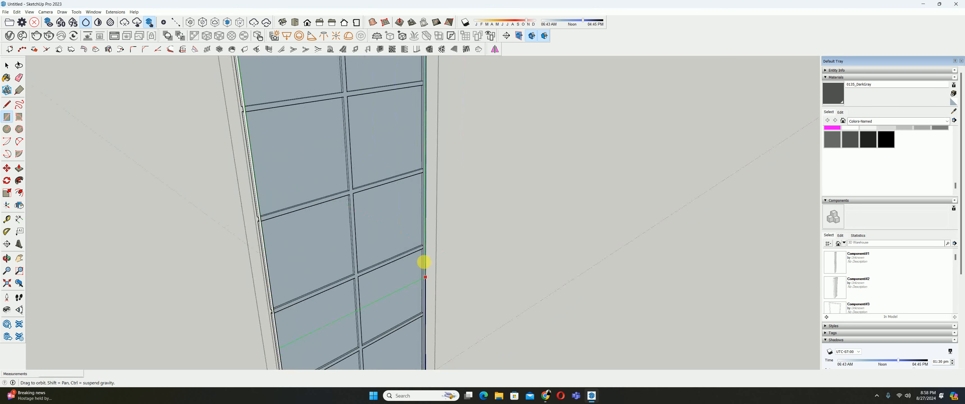
middle_click_drag(421, 323, 367, 215, "shift")
scroll(360, 213, "up", 3)
left_click(354, 210)
key("space")
scroll(339, 209, "down", 4)
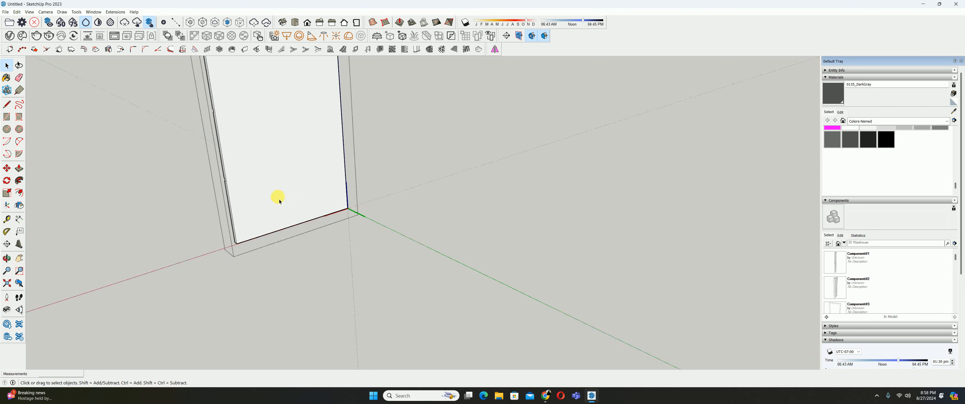
Measure the door leaf's thickness across its upper edge with the Tape Measure
middle_click_drag(279, 199, 385, 168)
middle_click_drag(332, 259, 356, 182)
scroll(341, 183, "up", 4)
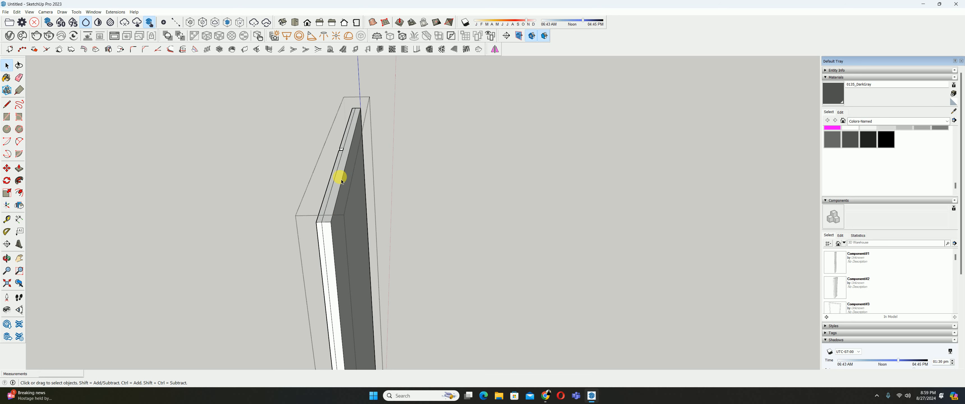
key("t")
scroll(326, 198, "up", 2)
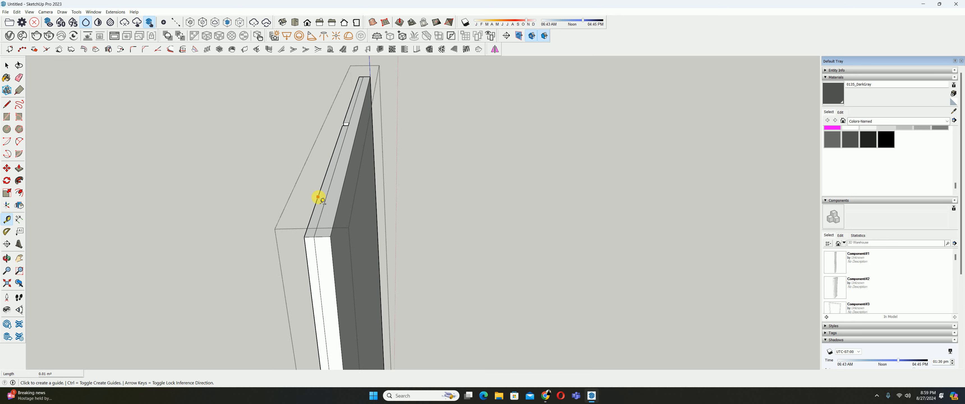
left_click(319, 194)
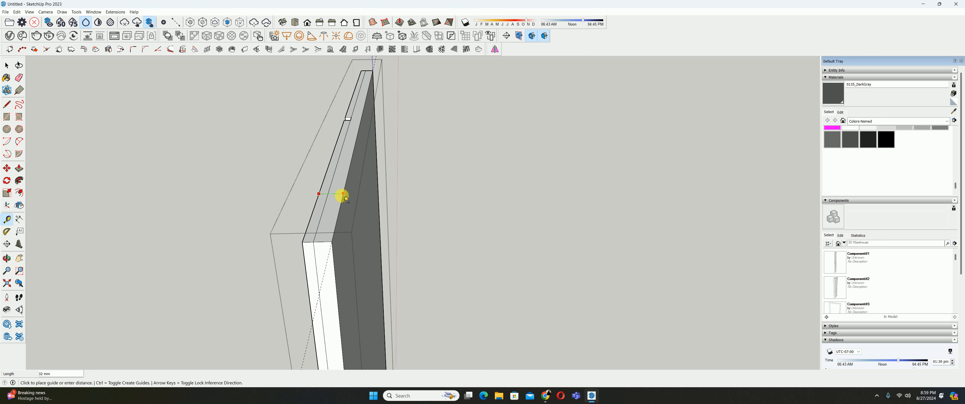
Push the door leaf's back face inward 10 mm
key("p")
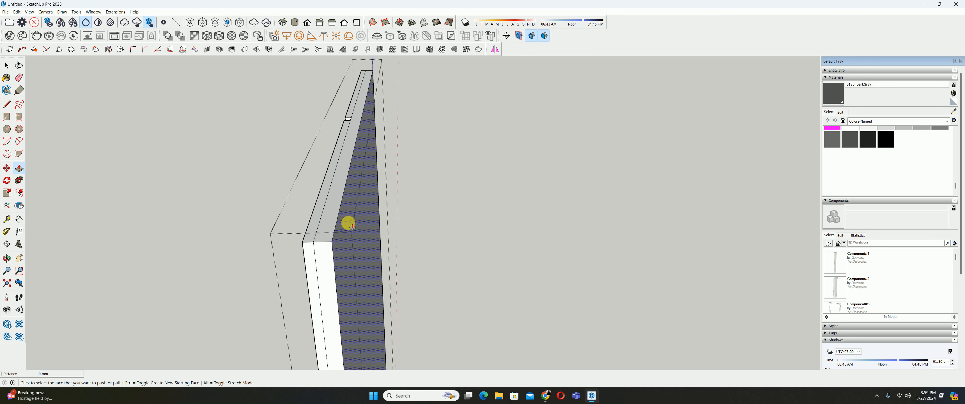
left_click(344, 220)
left_click(346, 224)
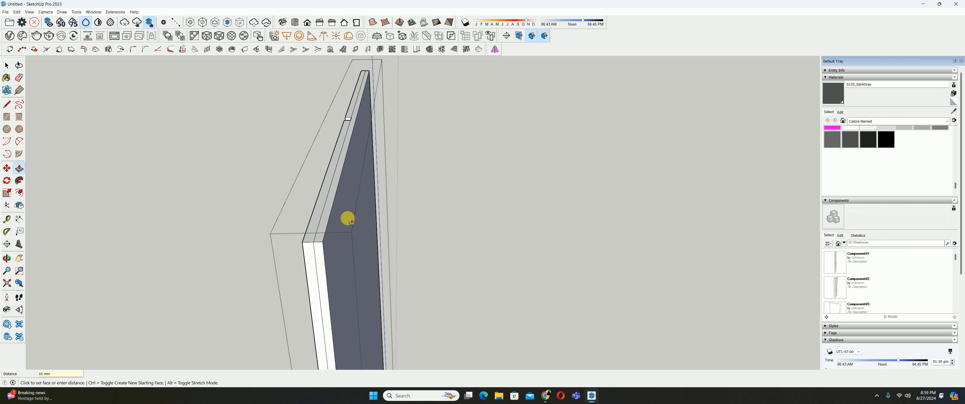
key("space")
Mirror a copy of all the door leaf's geometry across its back face so both sides carry the panel grid
scroll(348, 217, "down", 3)
left_click(343, 233)
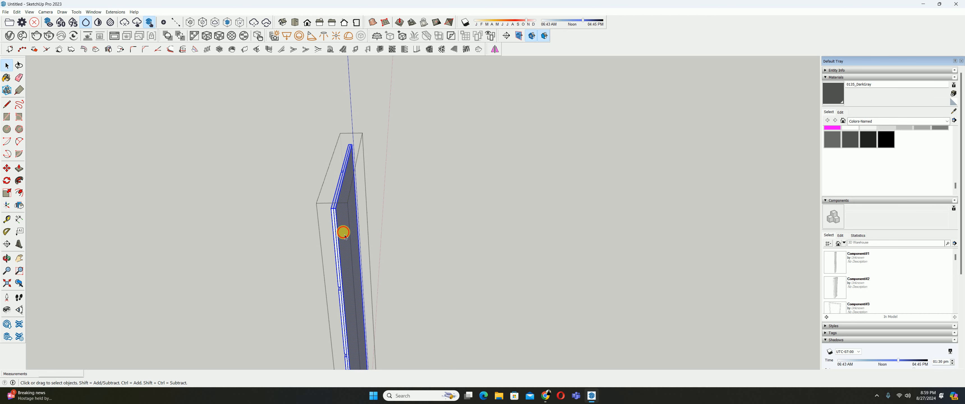
scroll(347, 228, "up", 1)
left_click(493, 48)
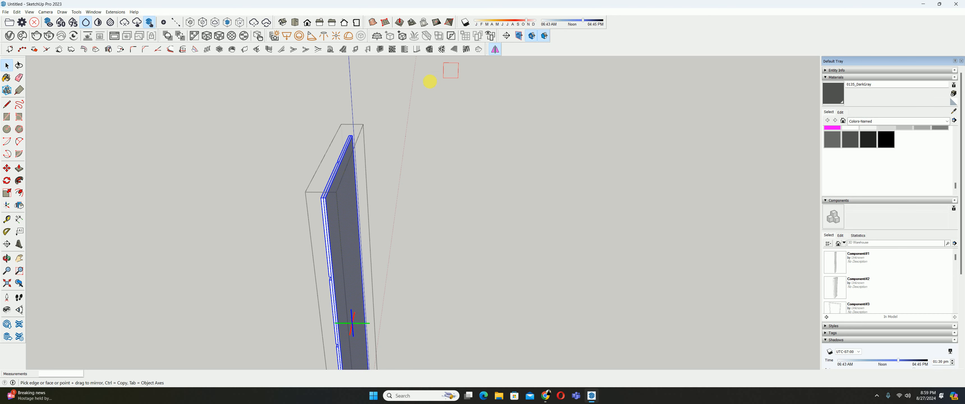
scroll(344, 141, "up", 3)
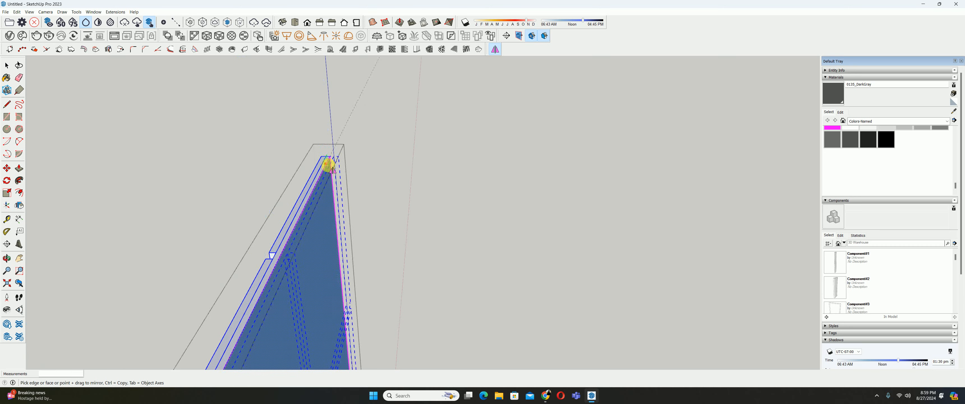
scroll(333, 168, "up", 3)
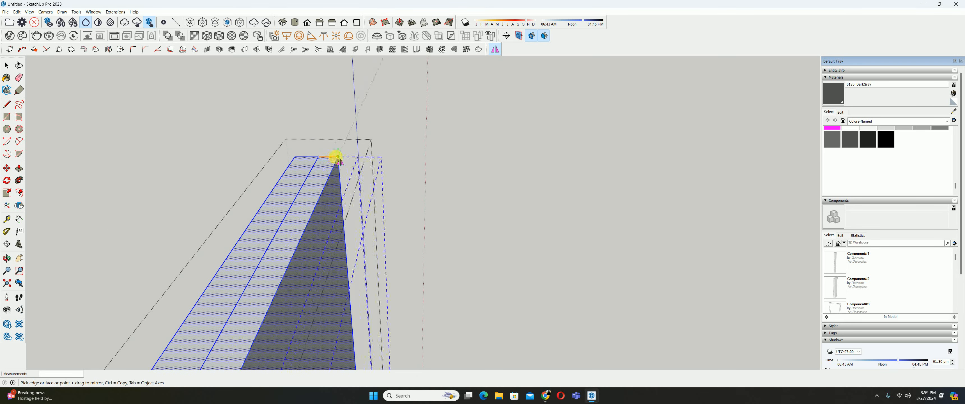
left_click(336, 156)
scroll(345, 155, "down", 5)
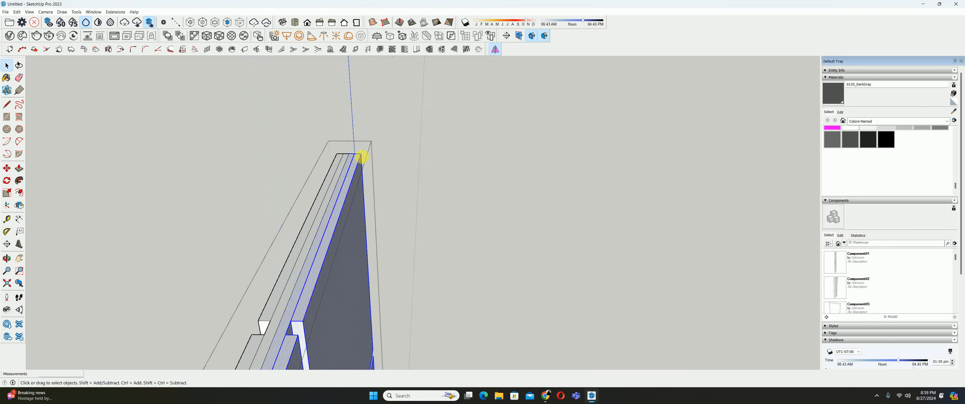
Move the door leaf and its handle together 20 mm toward the inside of the room
scroll(465, 177, "up", 3)
left_click(7, 283)
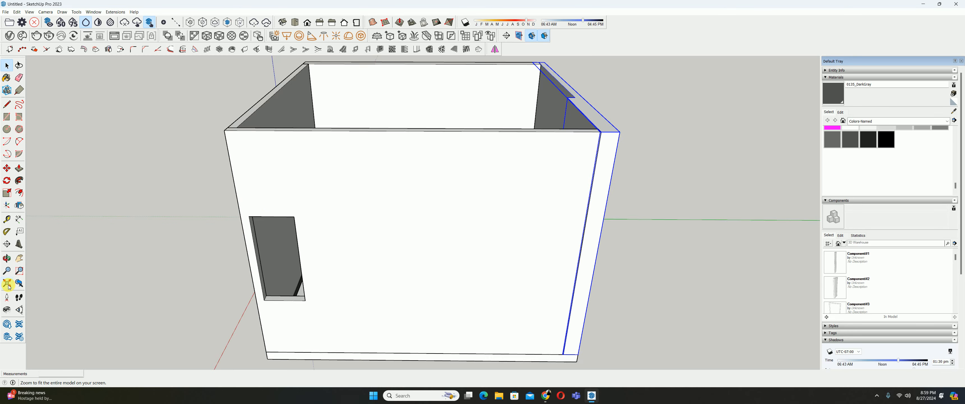
middle_click_drag(422, 231, 329, 188)
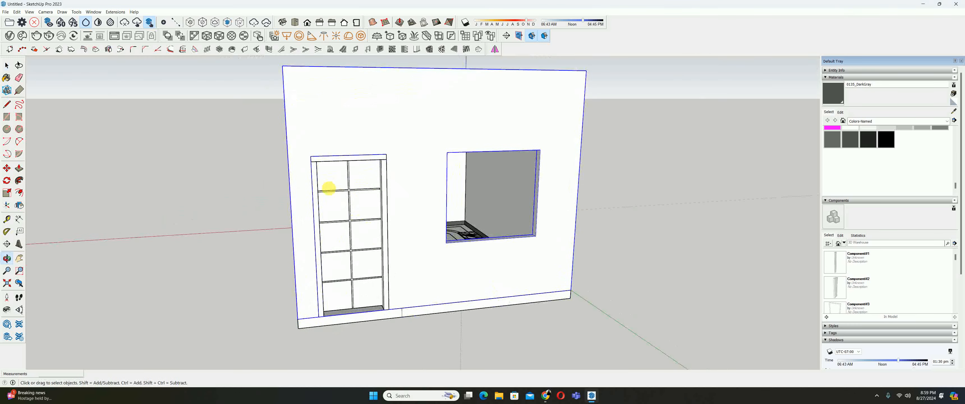
scroll(343, 196, "down", 3)
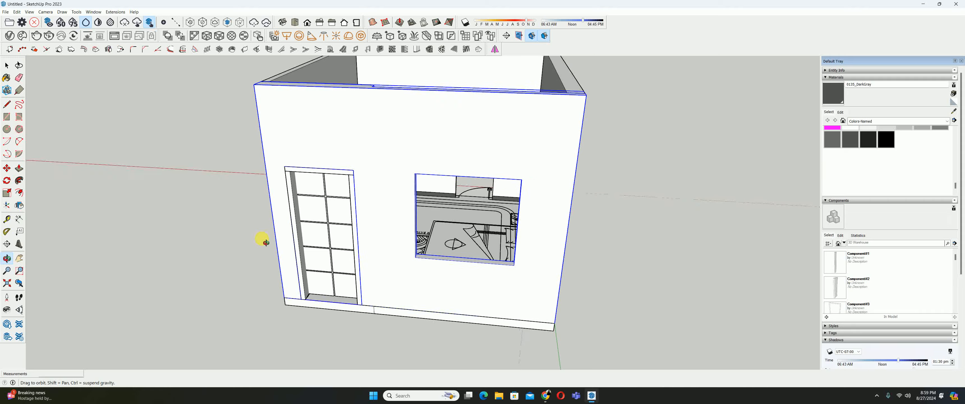
middle_click_drag(308, 259, 680, 264)
scroll(444, 199, "up", 2)
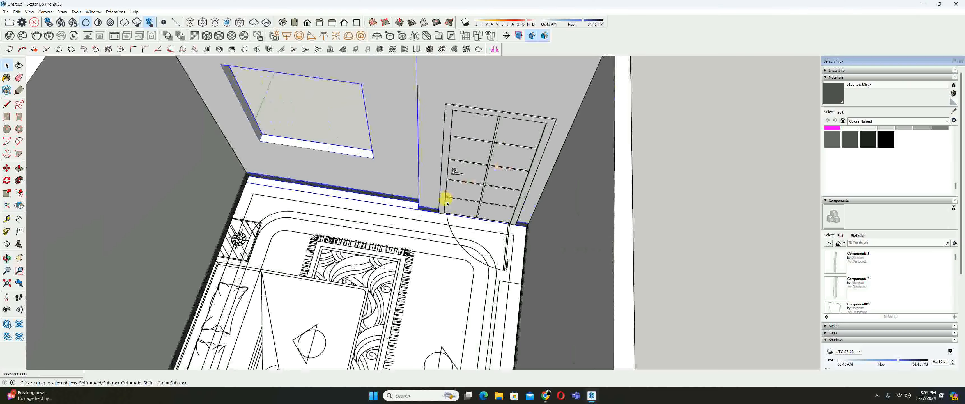
left_click(448, 205)
scroll(459, 199, "up", 5)
left_click(456, 169, "shift")
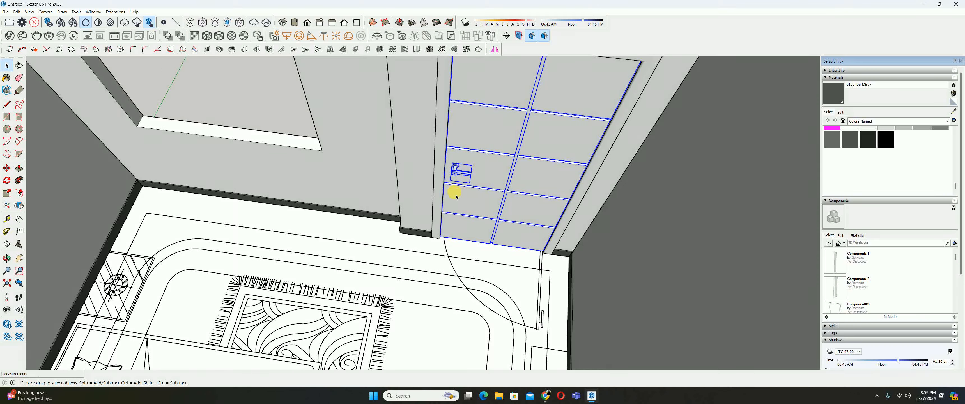
middle_click_drag(457, 190, 491, 233)
key("m")
left_click(490, 225)
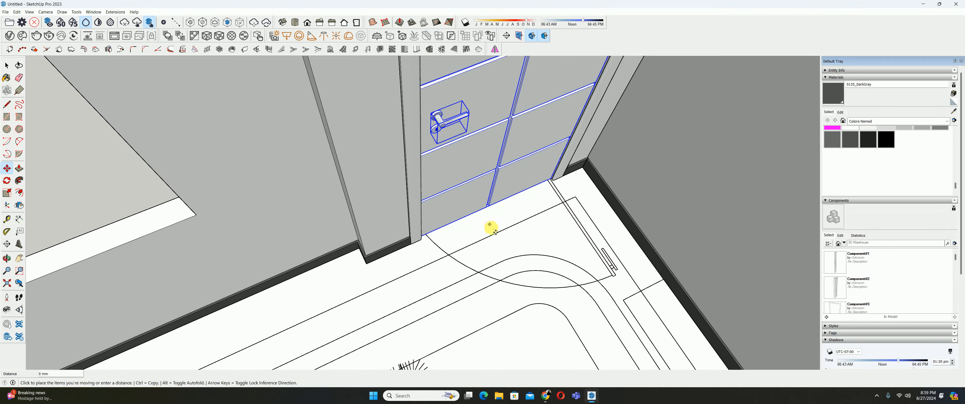
type("20")
key("Return")
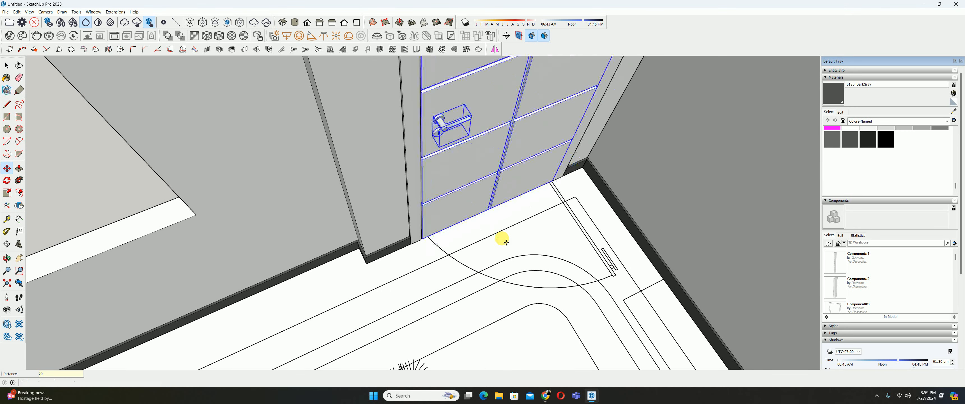
key("space")
key("Escape")
Cut the door handle and paste it in place inside the door leaf
middle_click_drag(472, 205, 435, 186)
left_click(385, 165)
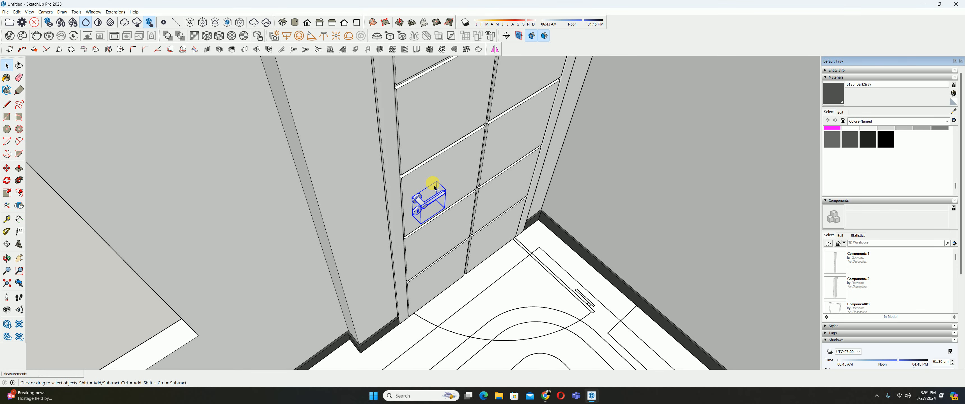
scroll(439, 193, "down", 10)
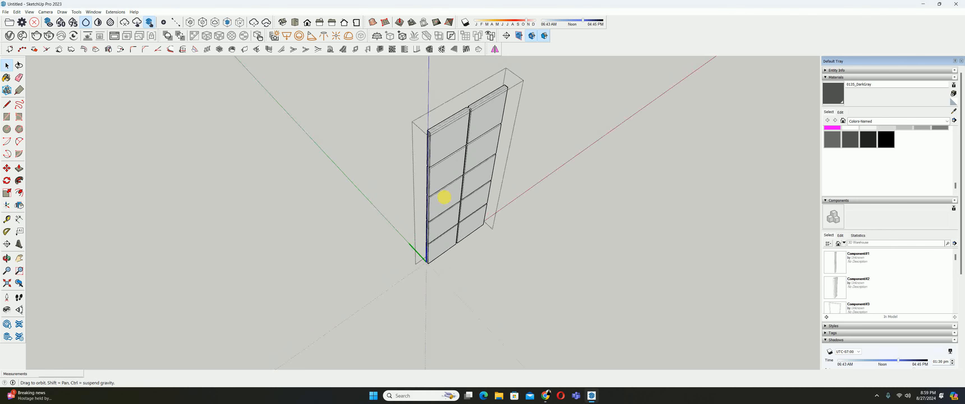
left_click(20, 13)
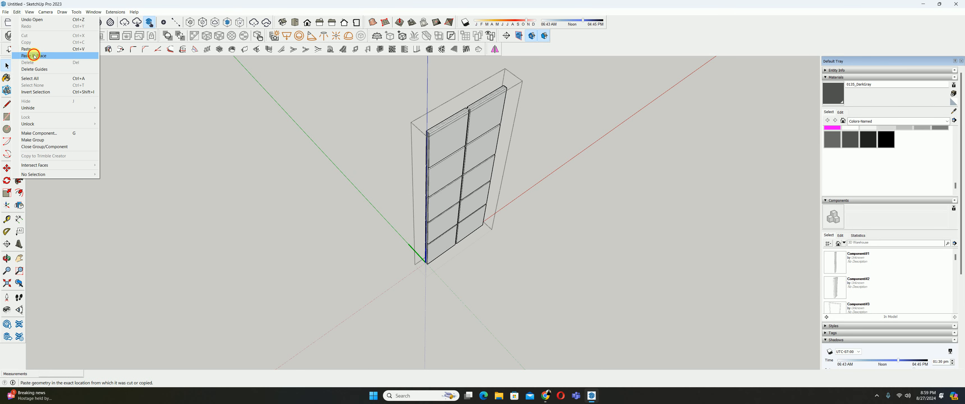
left_click(34, 55)
Mirror a copy of the handle about the middle of the leaf's thickness onto the outer side, and close the leaf
scroll(428, 199, "up", 4)
middle_click_drag(428, 197, 435, 124)
left_click(495, 49)
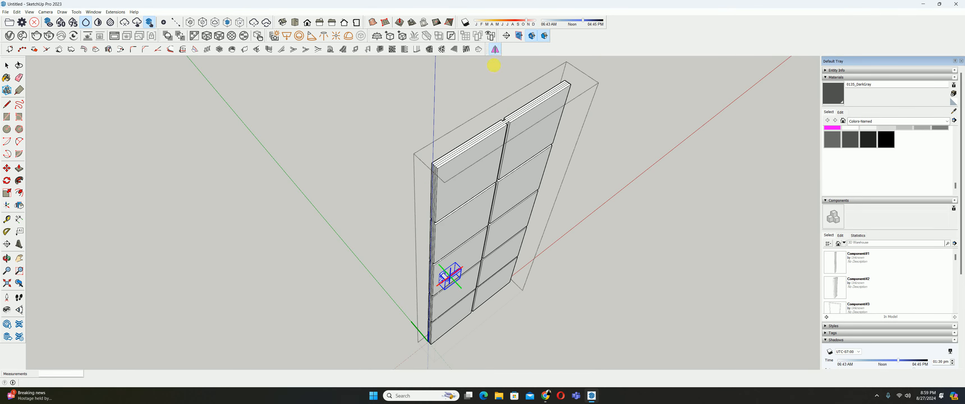
scroll(422, 172, "up", 6)
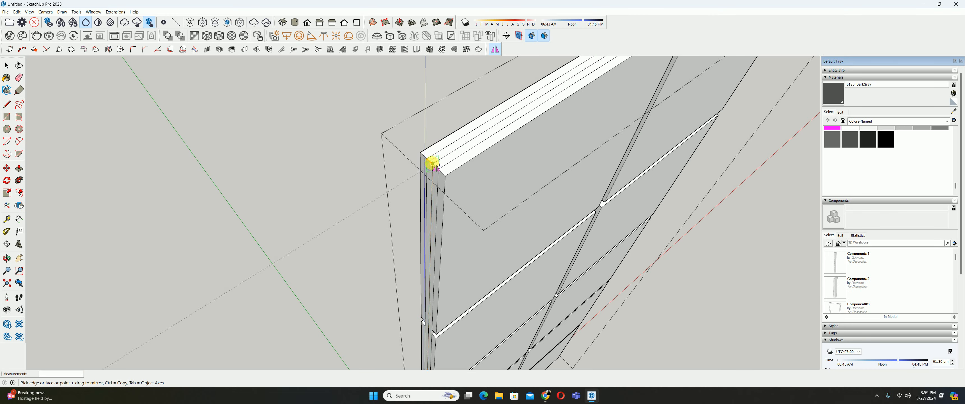
scroll(434, 165, "up", 2)
left_click(432, 164)
scroll(432, 163, "down", 5)
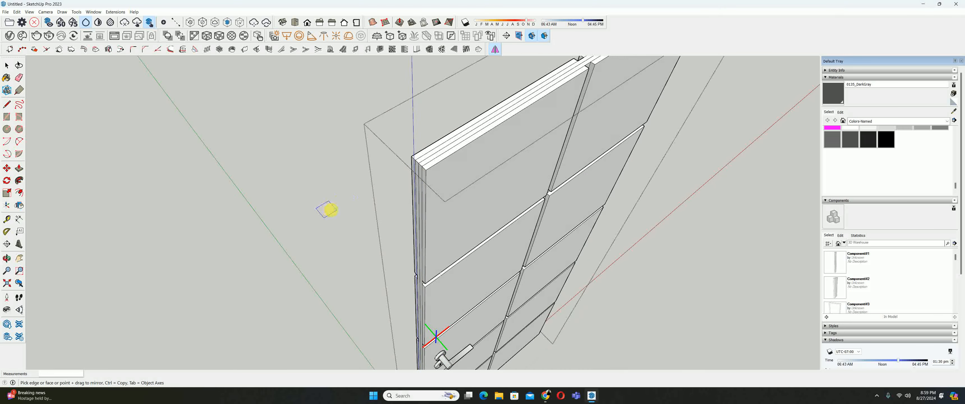
middle_click_drag(327, 209, 560, 233)
key("space")
scroll(538, 216, "down", 6)
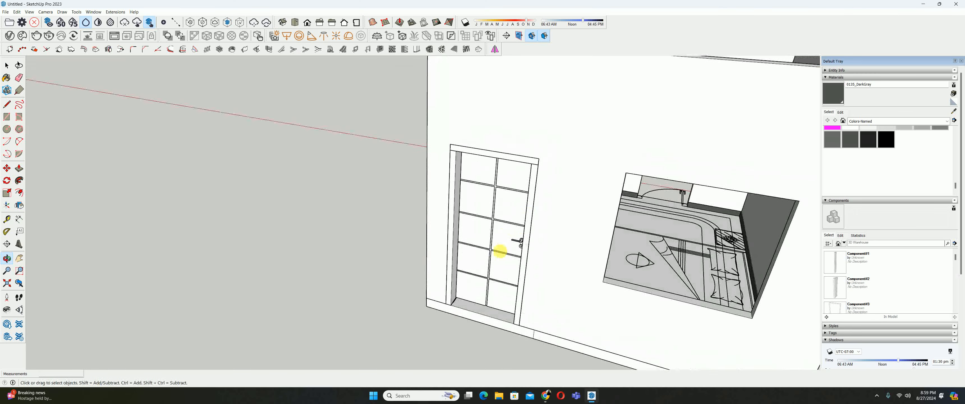
Open the door leaf for editing and measure its thickness across the upper edge with the Tape Measure
middle_click_drag(499, 251, 394, 183)
double_click(394, 183)
scroll(409, 196, "up", 5)
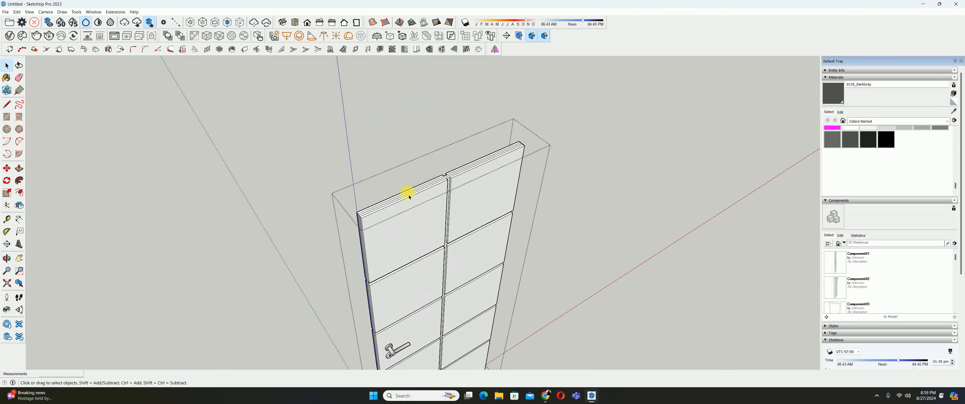
scroll(409, 197, "up", 4)
key("t")
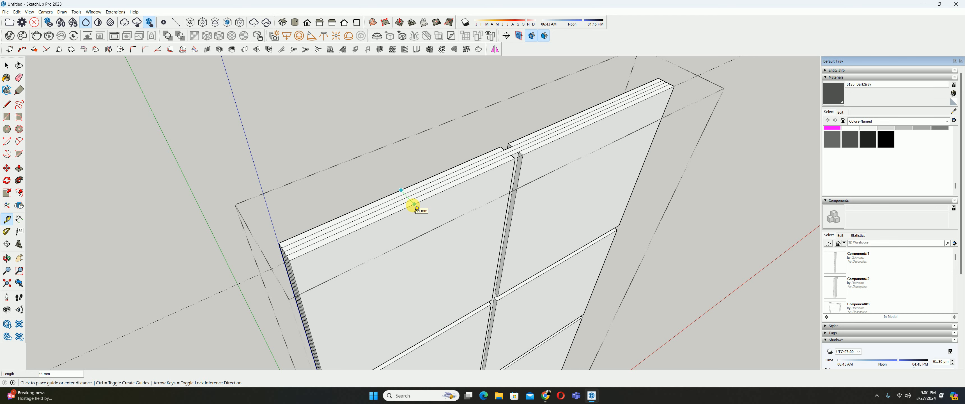
key("space")
key("Escape")
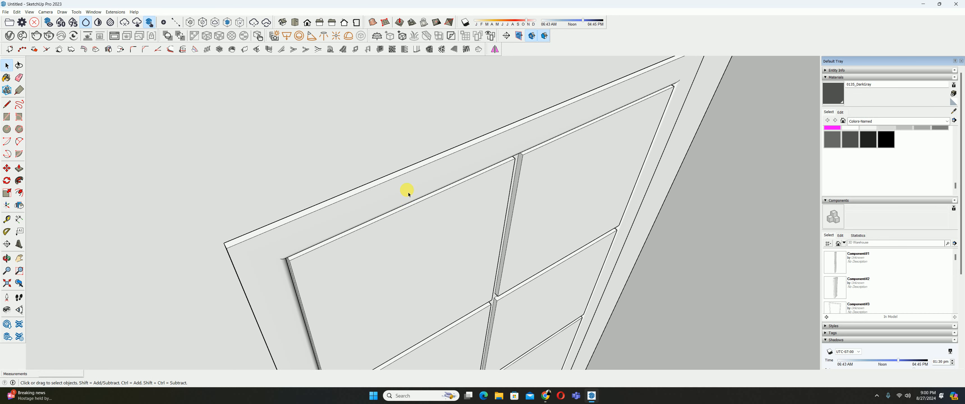
Examine the door and the adjoining wall with the window opening from inside the room
scroll(439, 246, "down", 5)
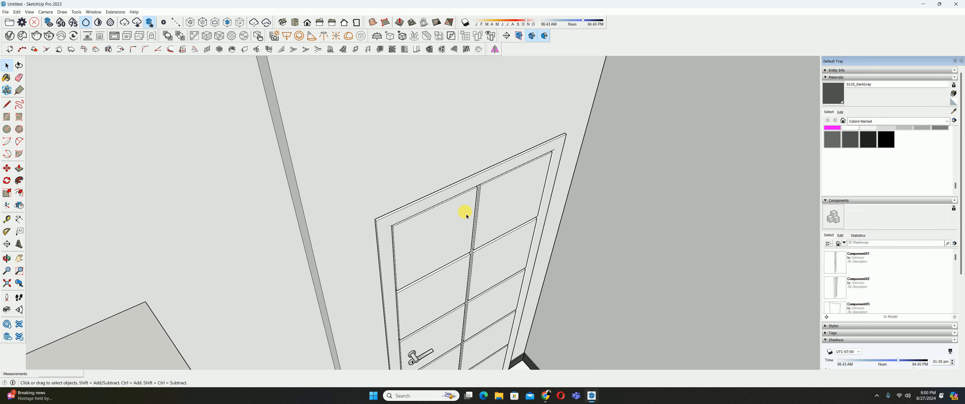
scroll(482, 216, "down", 3)
middle_click_drag(482, 218, 488, 241)
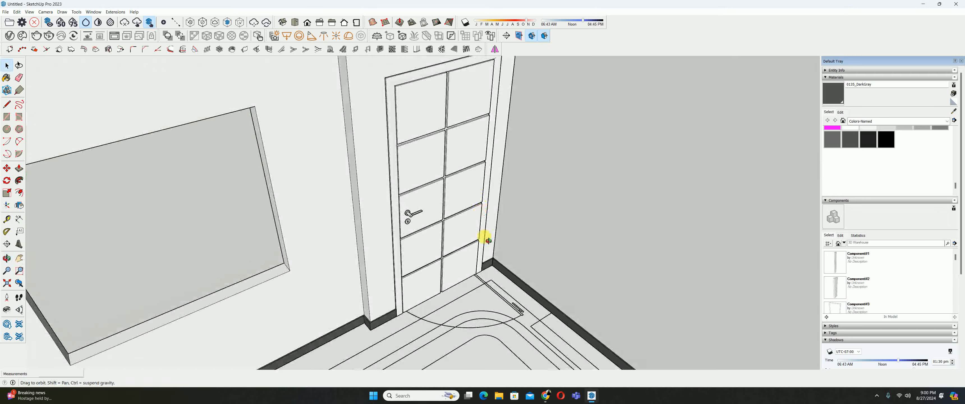
scroll(488, 241, "down", 8)
scroll(492, 273, "up", 4)
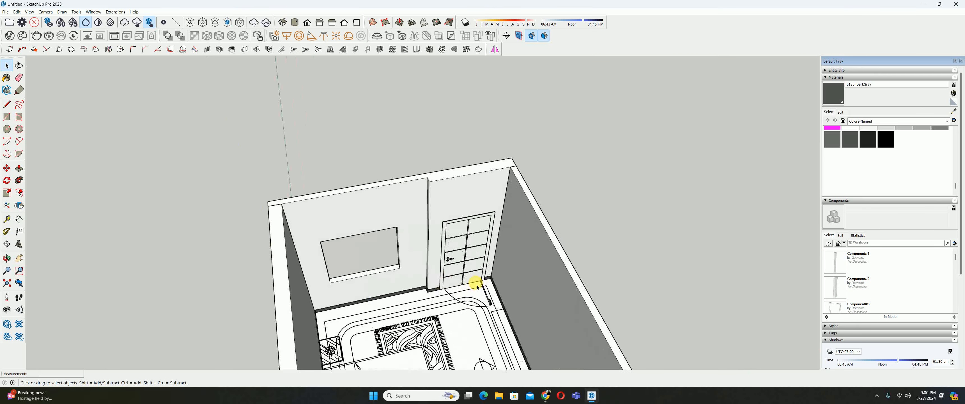
scroll(477, 287, "up", 2)
middle_click_drag(448, 283, 407, 279)
scroll(412, 275, "up", 3)
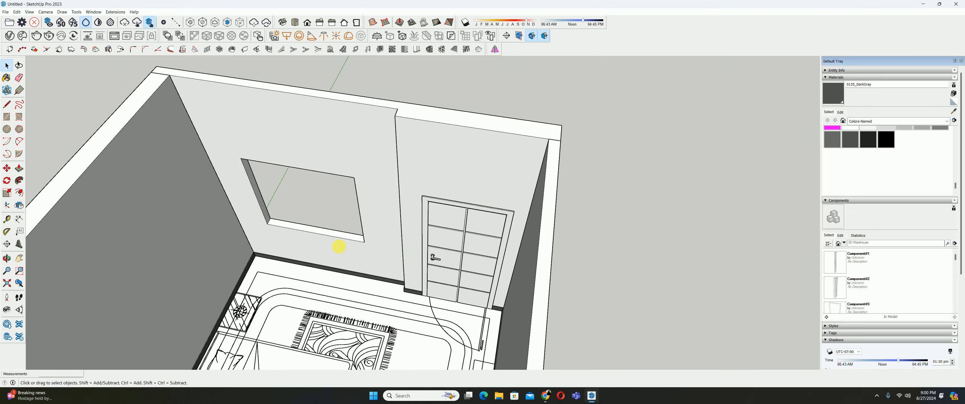
Draw a rectangle over the window opening, between opposite corners on the inner wall face, and select its face
scroll(375, 255, "down", 3)
key("r")
scroll(338, 242, "up", 5)
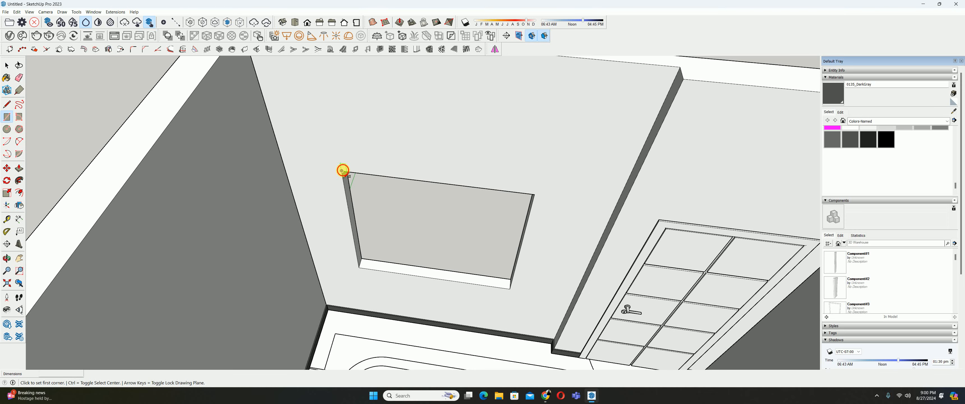
left_click(343, 171)
left_click(509, 288)
key("space")
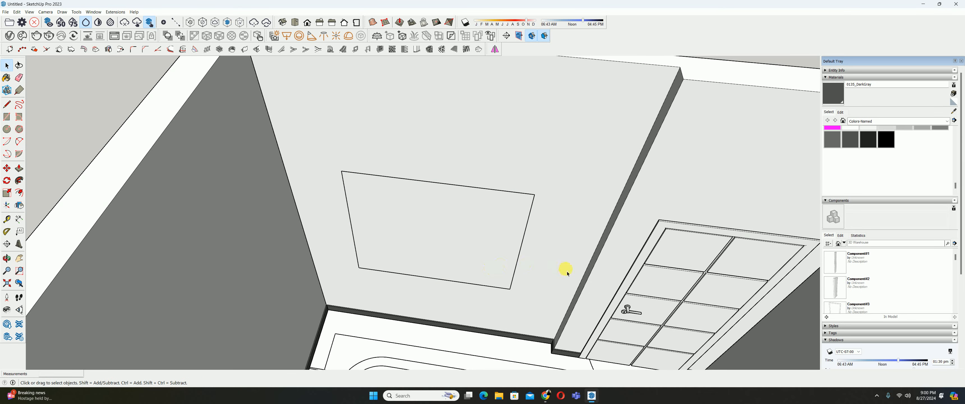
left_click(431, 254)
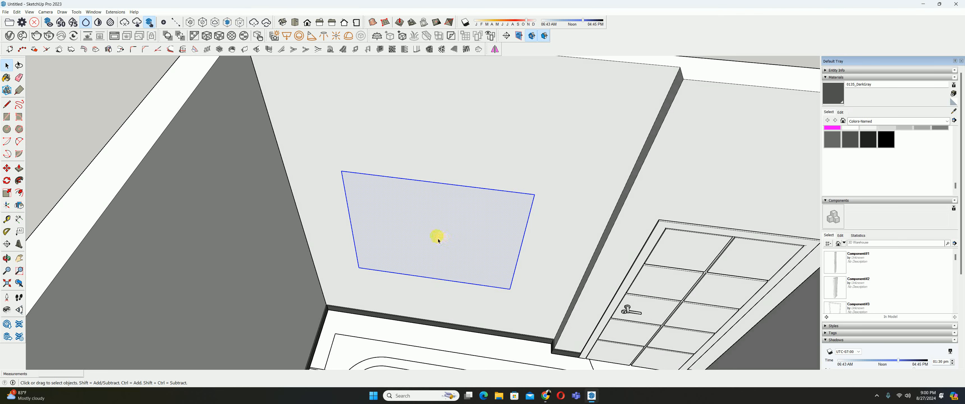
left_click(354, 50)
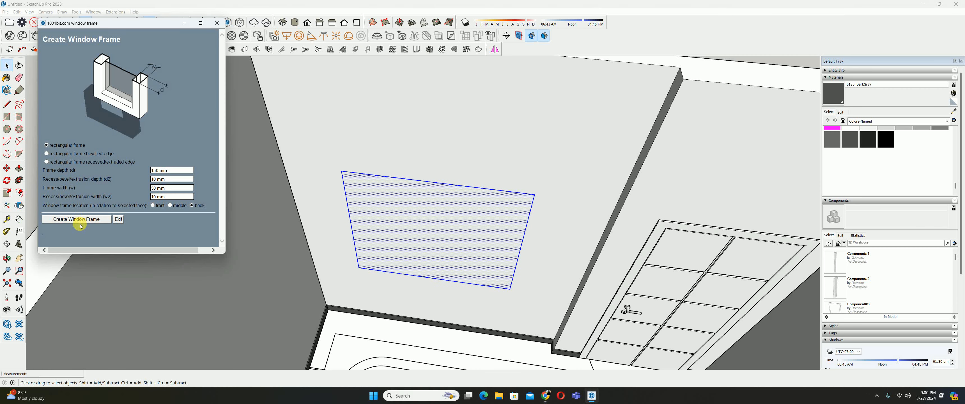
left_click(46, 162)
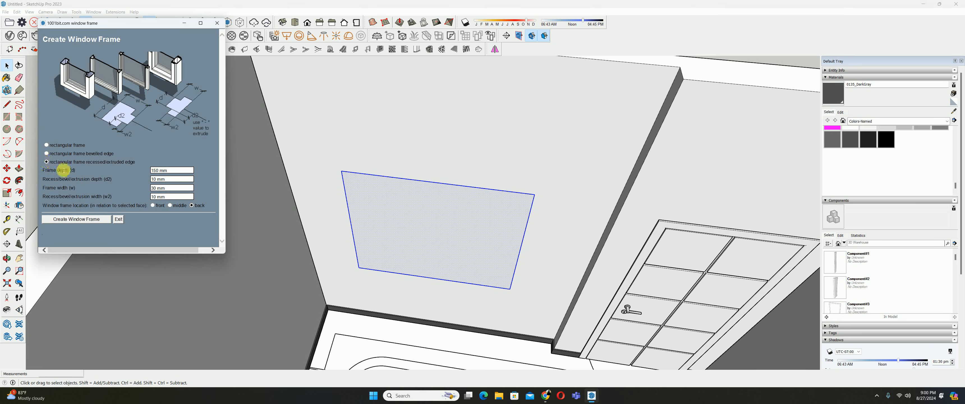
left_click(217, 23)
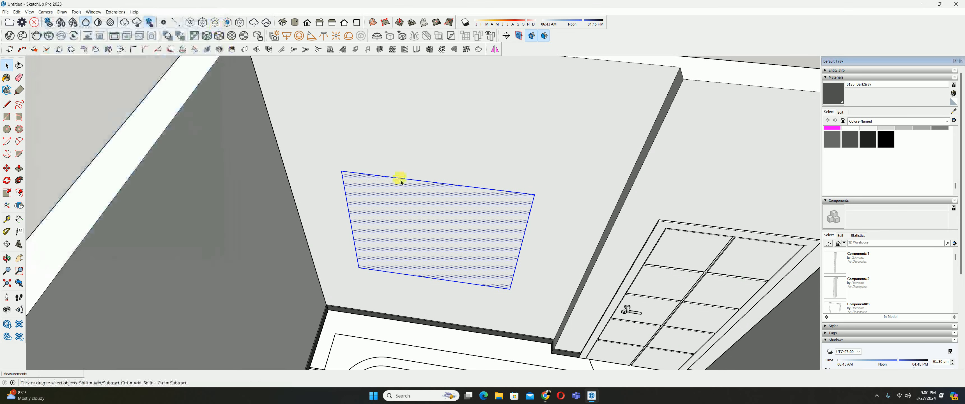
left_click(381, 51)
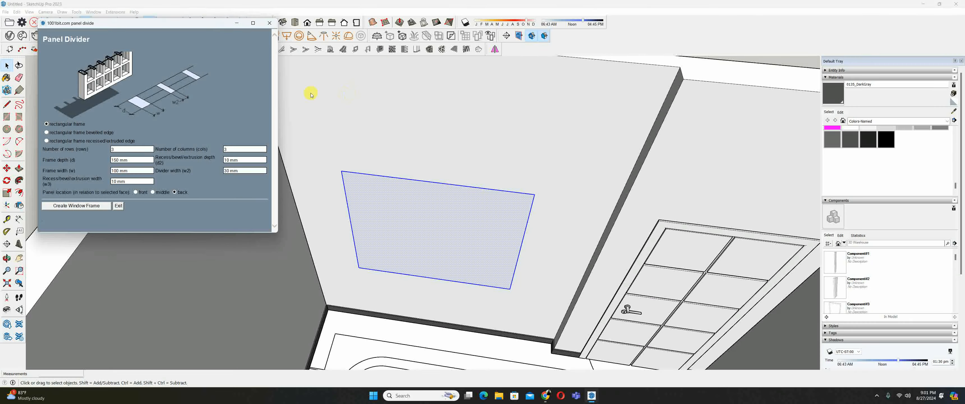
left_click_drag(129, 151, 112, 148)
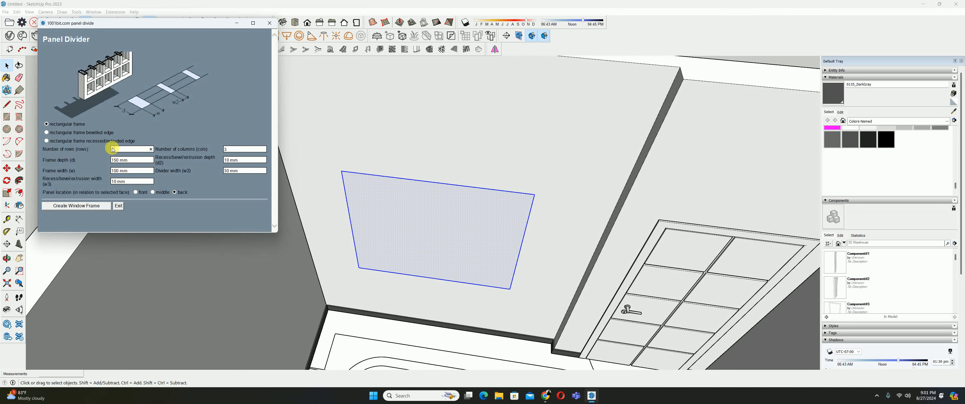
type("1")
left_click_drag(224, 149, 235, 153)
left_click(269, 23)
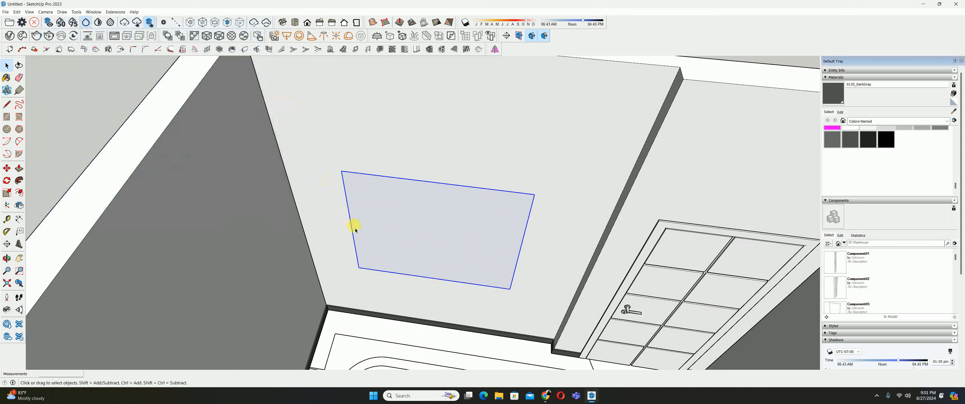
Measure the width of the window rectangle between its two side edges with the Tape Measure
key("t")
left_click(350, 219)
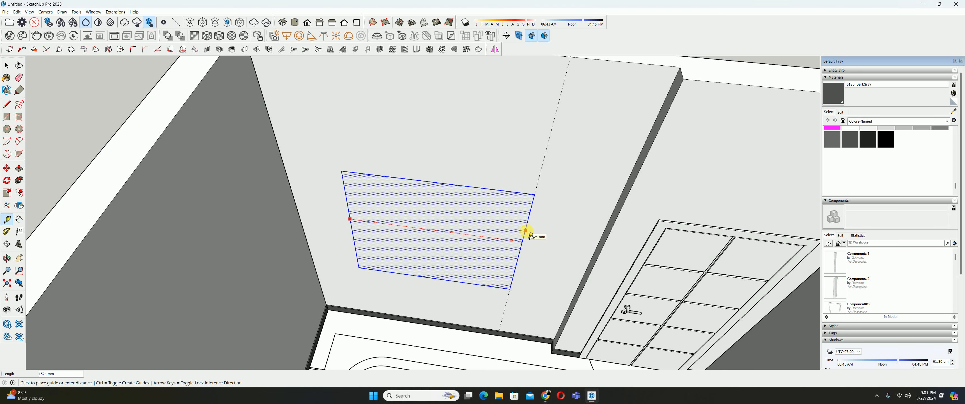
key("space")
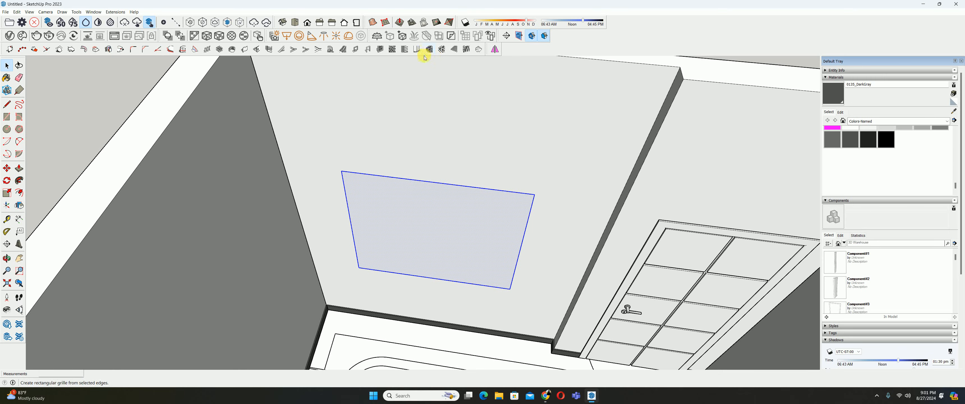
Group the window rectangle and divide it inside the group with a vertical line between the midpoints of its lower and upper edges
right_click(424, 226)
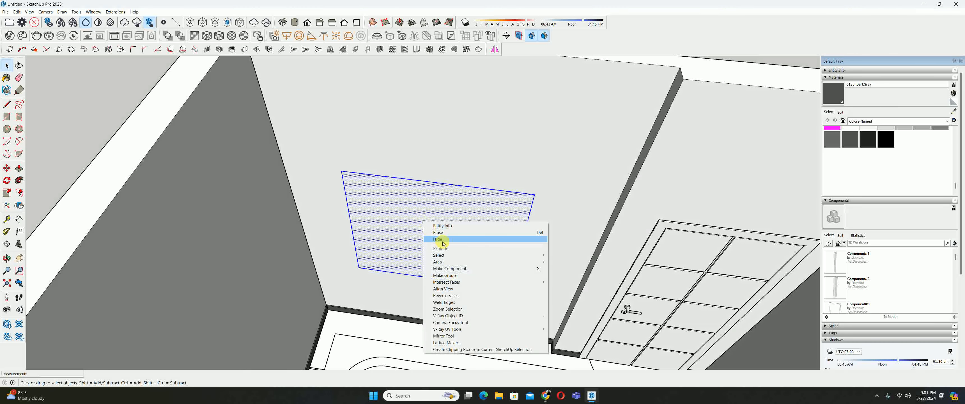
left_click(447, 274)
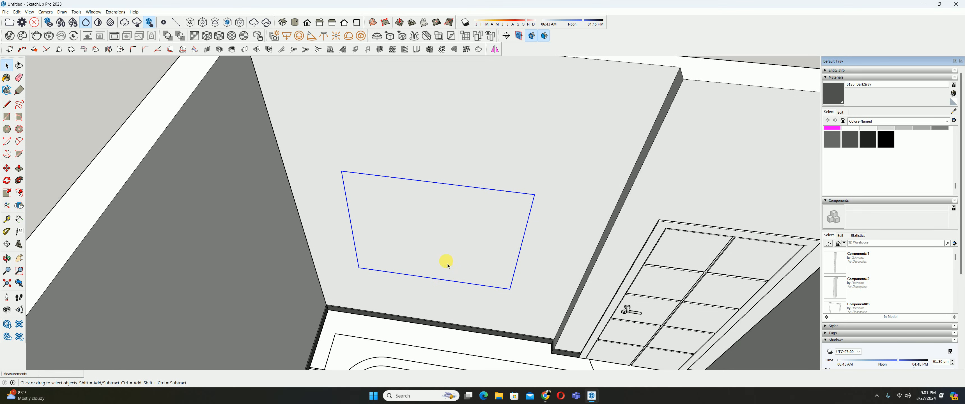
double_click(449, 265)
key("l")
left_click(434, 278)
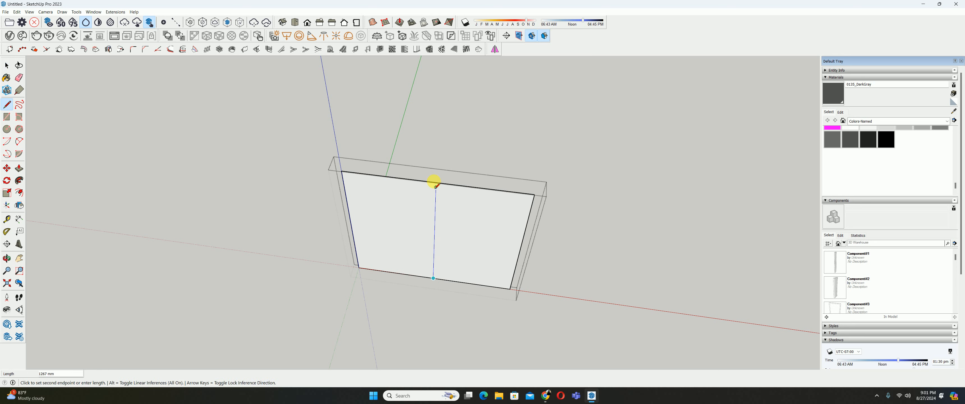
left_click(435, 185)
key("space")
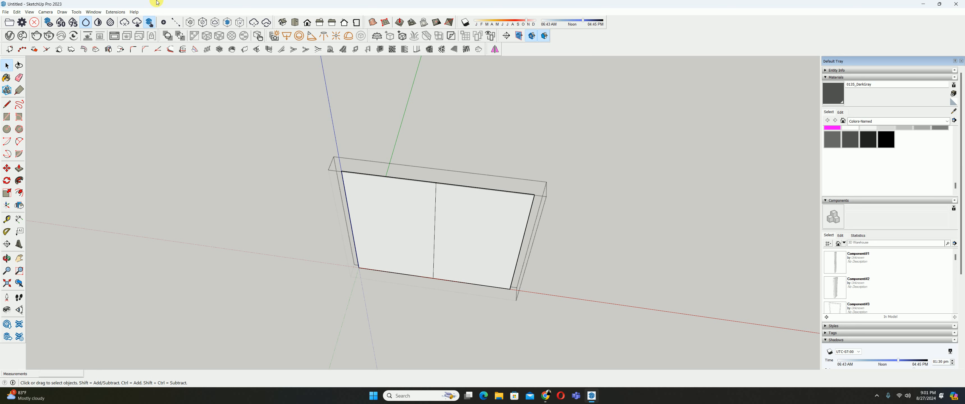
Close the window group and check the installed extensions and the extension files available for installation in the Downloads folder
left_click(116, 11)
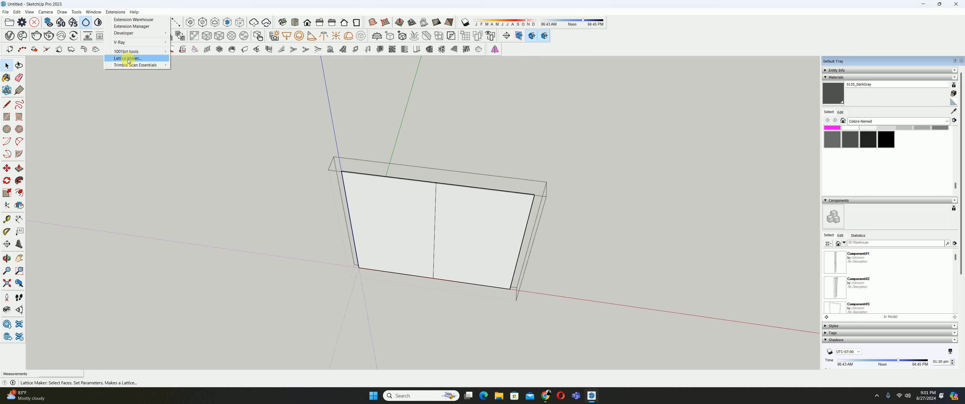
right_click(578, 46)
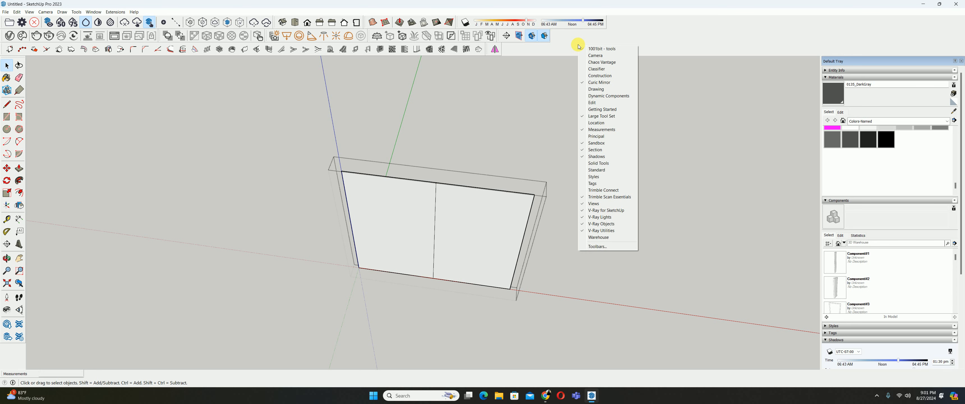
left_click(699, 282)
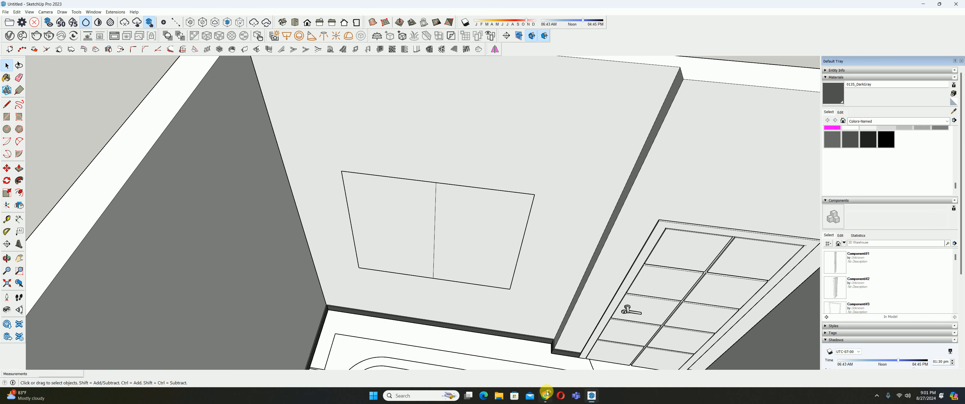
mouse_move(547, 394)
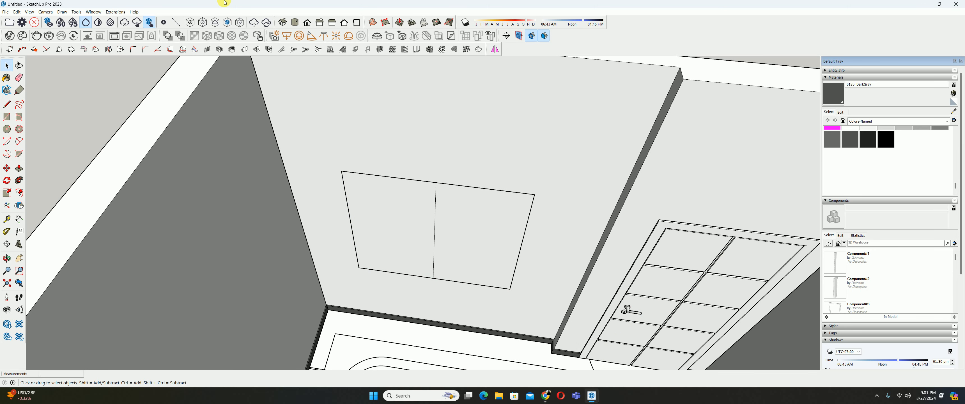
left_click(116, 12)
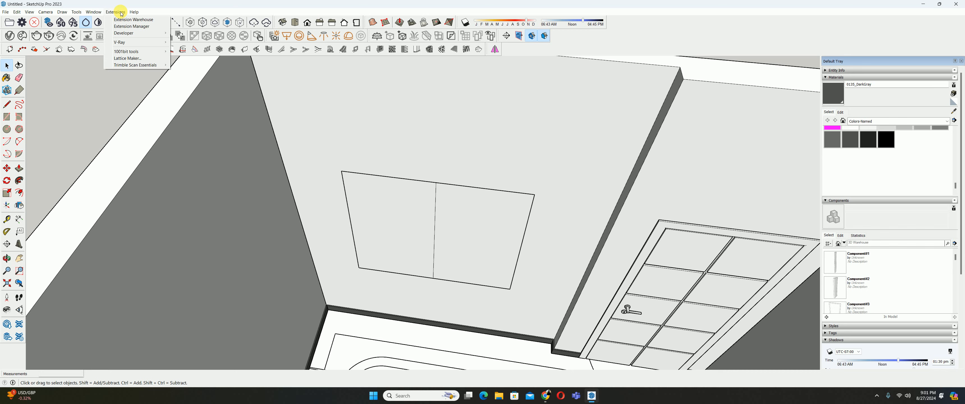
left_click(125, 27)
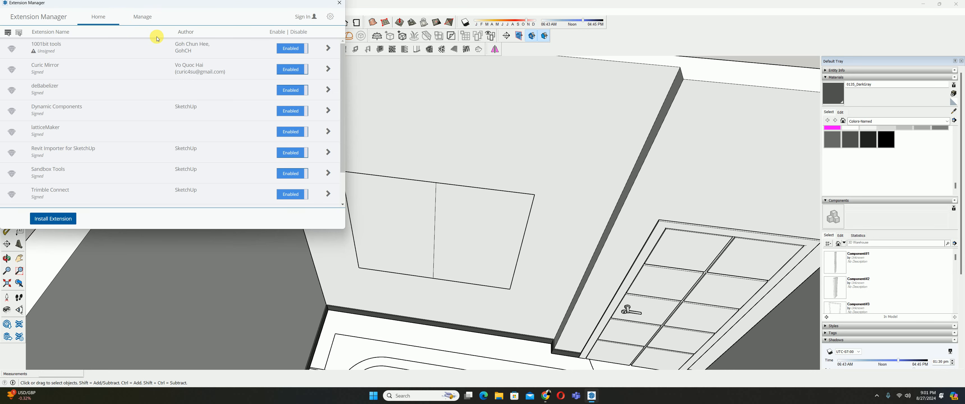
left_click(53, 219)
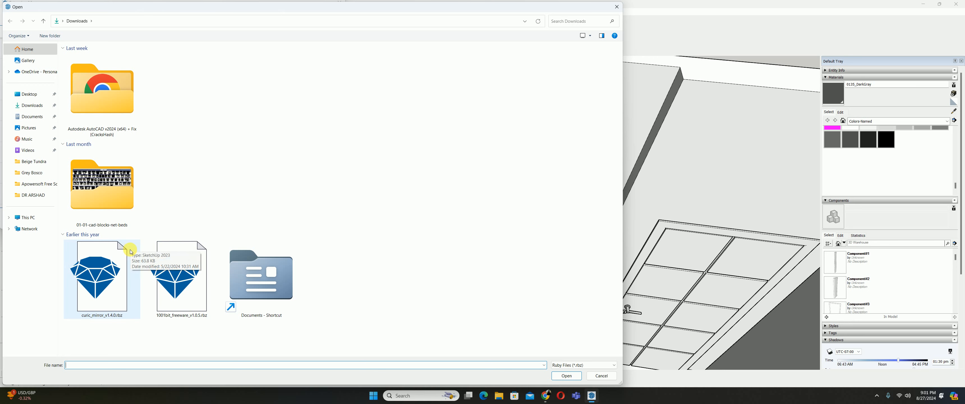
left_click(596, 377)
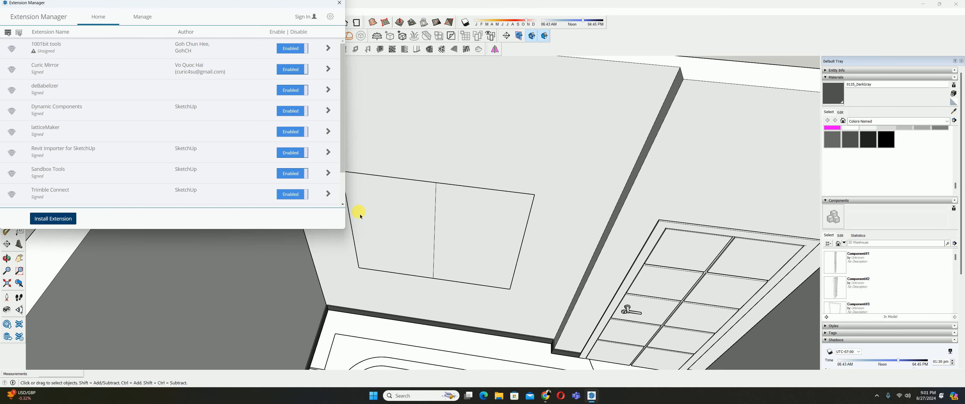
left_click(335, 4)
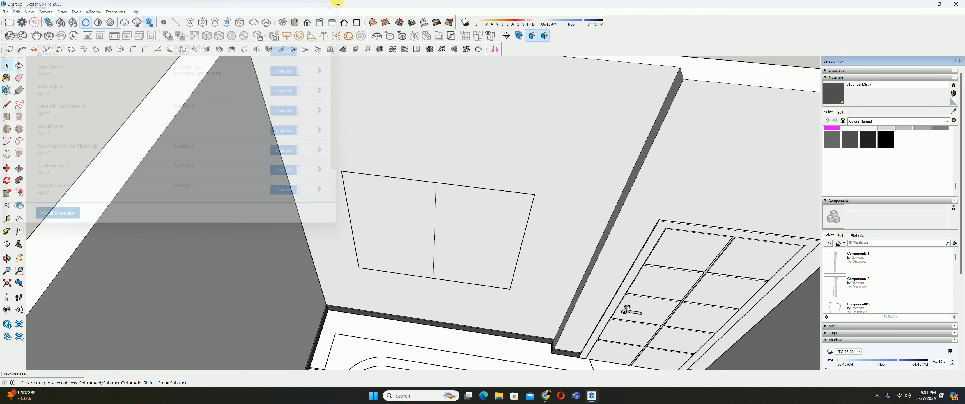
Open the window group for editing, select both halves with their edges, and start Lattice Maker on them
scroll(428, 242, "down", 2)
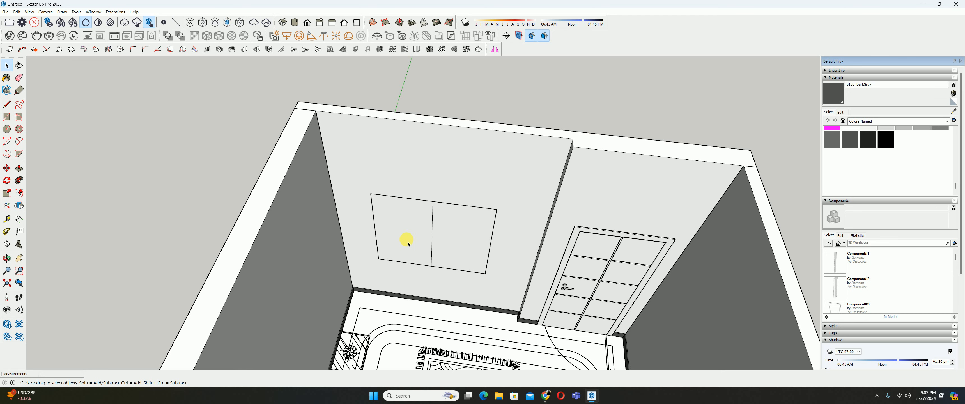
double_click(405, 231)
left_click_drag(261, 136, 524, 312)
middle_click_drag(442, 230, 431, 209)
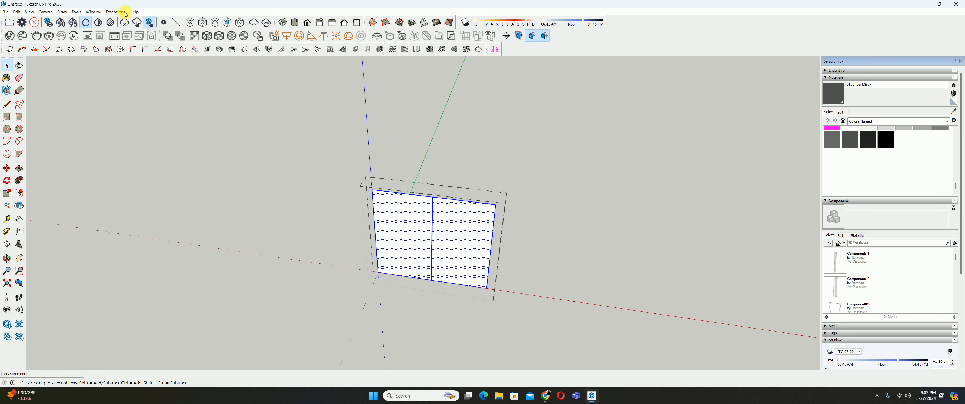
left_click(115, 11)
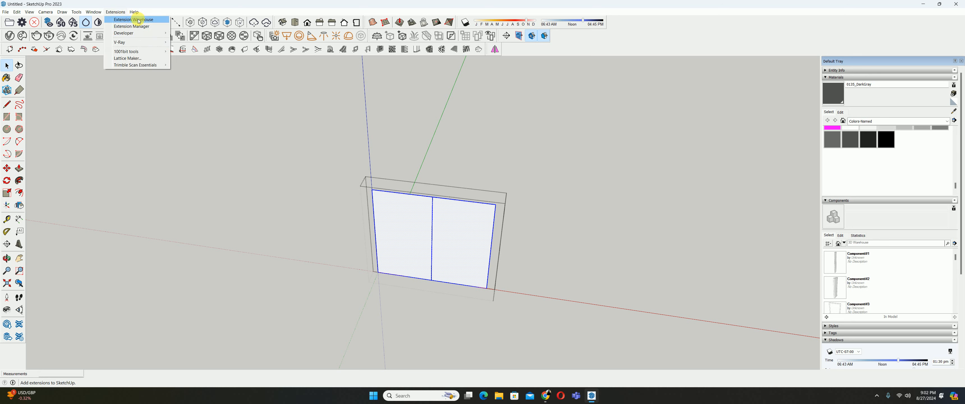
left_click(131, 58)
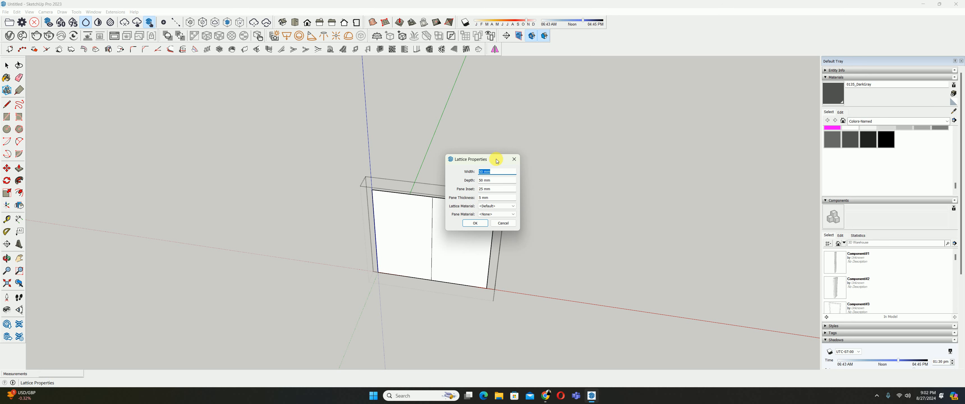
left_click_drag(498, 158, 589, 209)
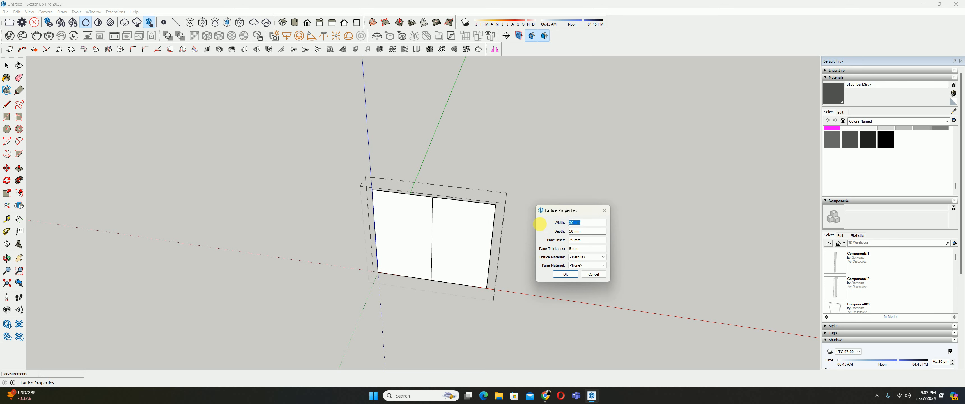